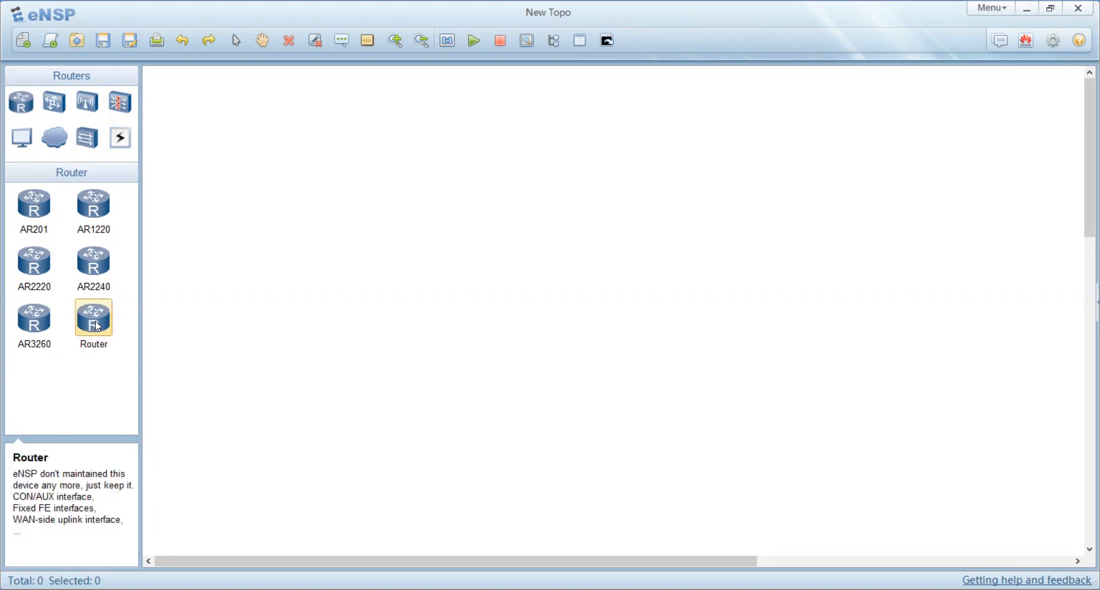
- Place three generic Router devices in a triangle, with R2 at the apex and R1 and R3 at the base
{"action": "left_click_drag", "start_coordinate": [95, 325], "coordinate": [424, 359]}
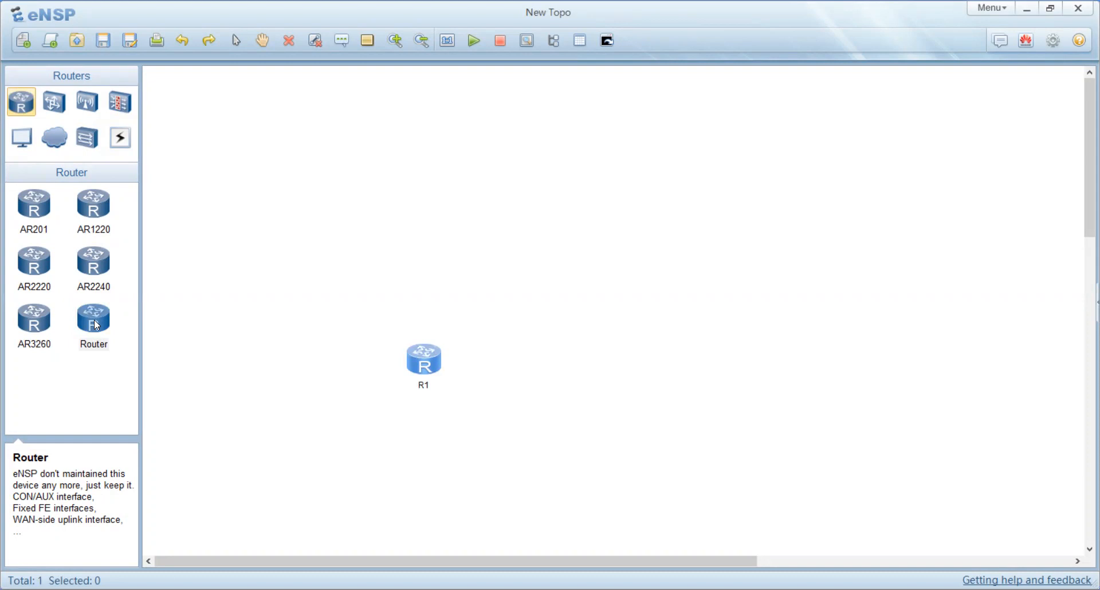
{"action": "left_click_drag", "start_coordinate": [96, 322], "coordinate": [686, 353]}
{"action": "left_click_drag", "start_coordinate": [418, 360], "coordinate": [434, 363]}
{"action": "left_click_drag", "start_coordinate": [565, 169], "coordinate": [566, 183]}
{"action": "left_click_drag", "start_coordinate": [691, 358], "coordinate": [680, 355]}
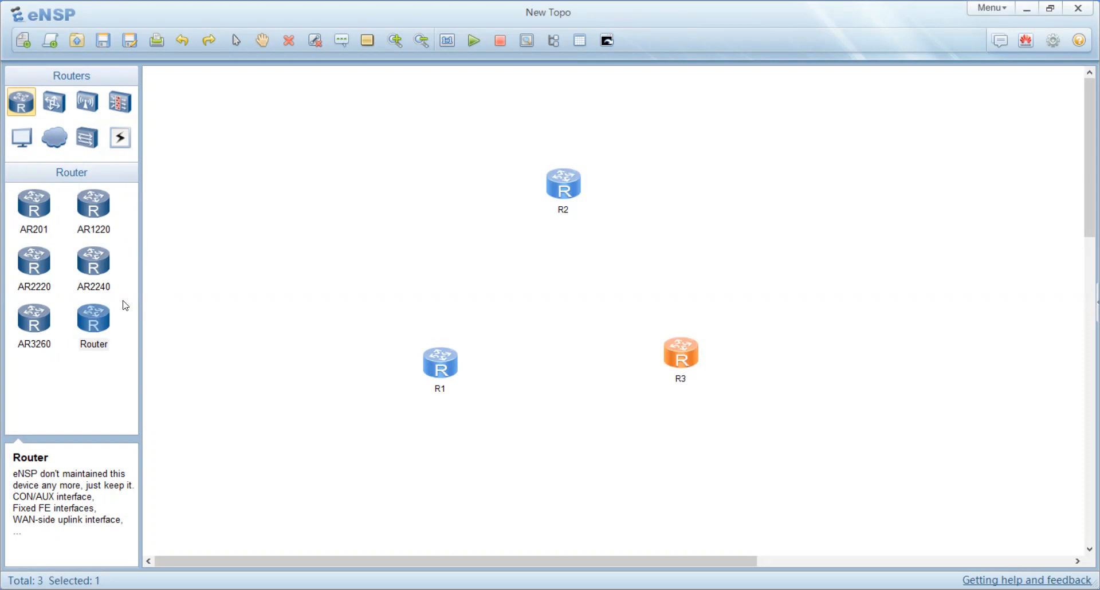
- Connect R1's GE 0/0/0 to R2's GE 0/0/0 with a Copper link
{"action": "left_click", "coordinate": [121, 139]}
{"action": "left_click", "coordinate": [95, 220]}
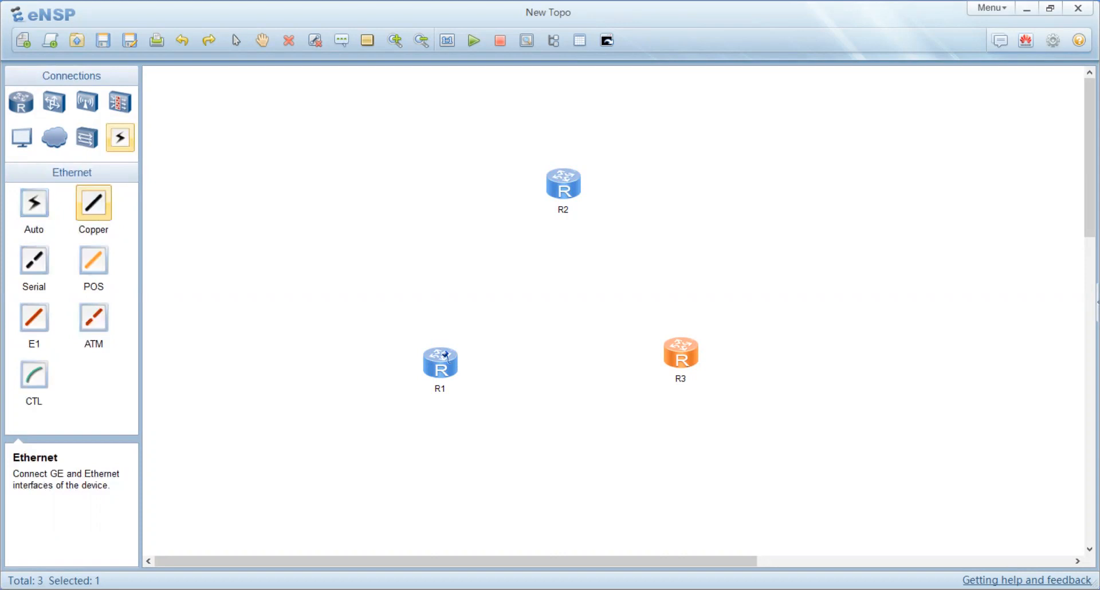
{"action": "left_click", "coordinate": [445, 359]}
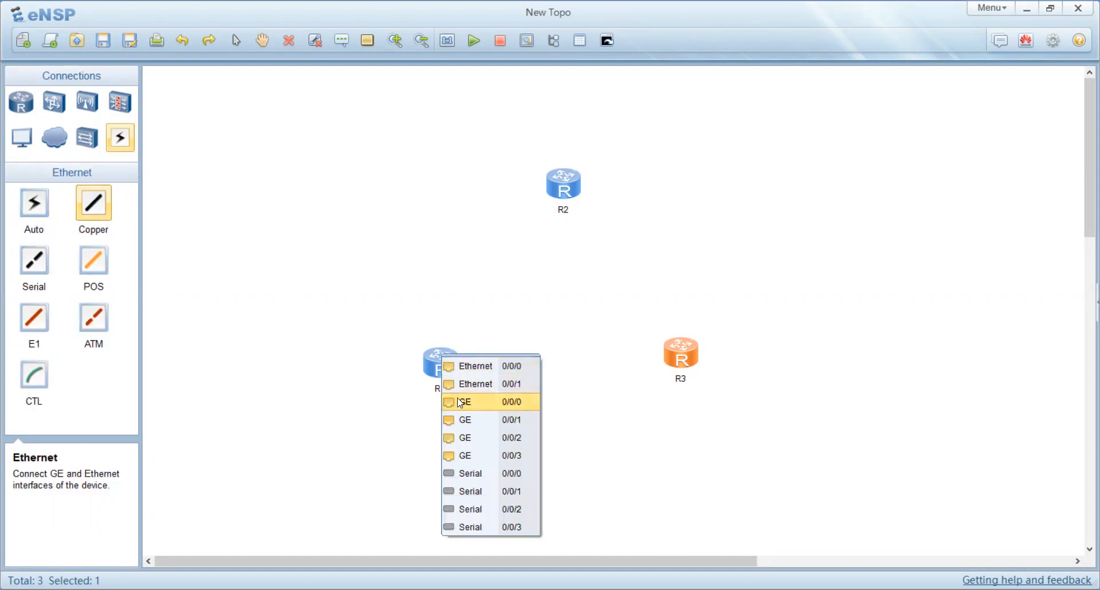
{"action": "left_click", "coordinate": [461, 403]}
{"action": "left_click", "coordinate": [557, 196]}
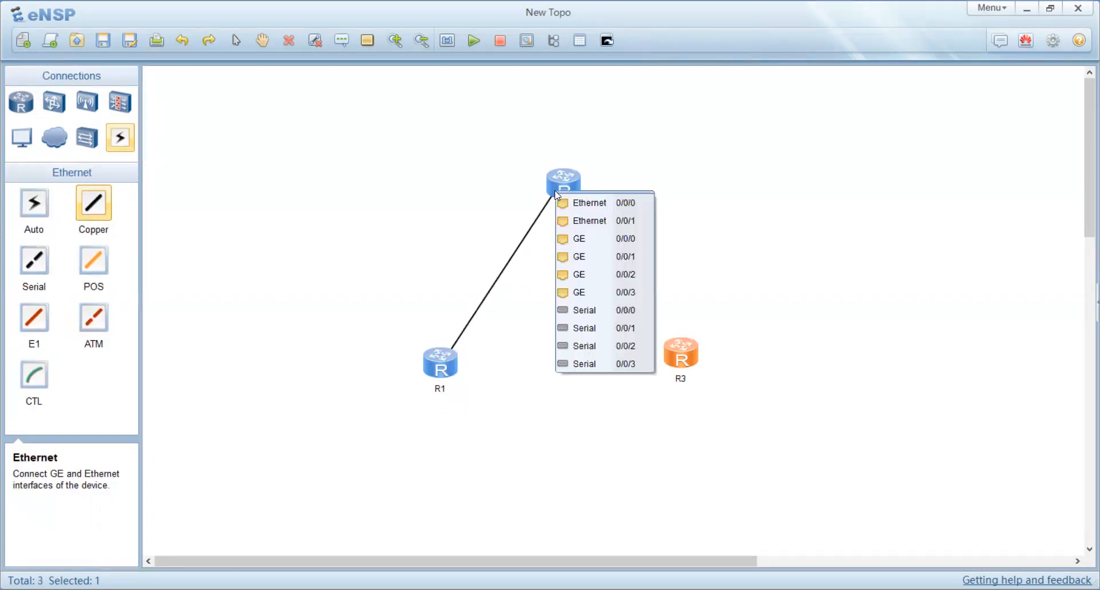
{"action": "left_click", "coordinate": [602, 239]}
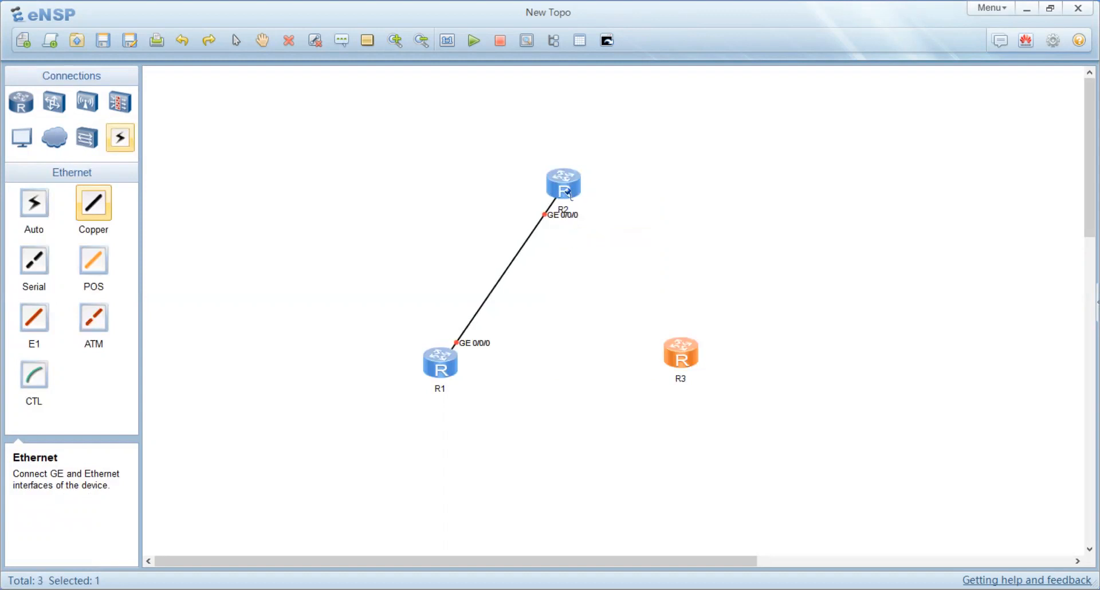
- Connect R2's GE 0/0/1 to R3's GE 0/0/1 with a Copper link
{"action": "left_click", "coordinate": [568, 194]}
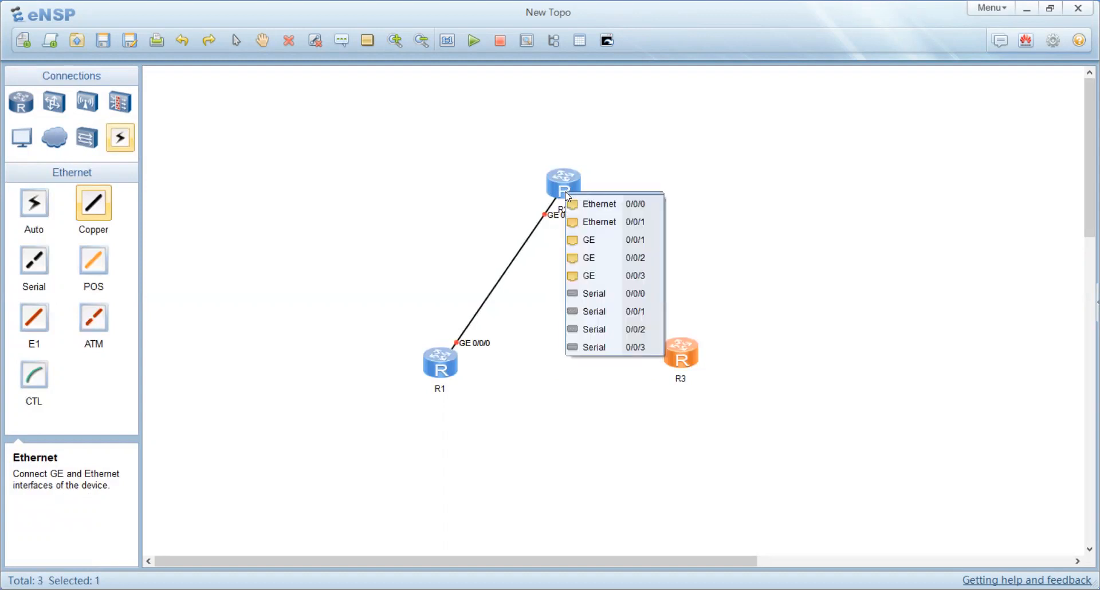
{"action": "left_click", "coordinate": [589, 245]}
{"action": "left_click", "coordinate": [681, 346]}
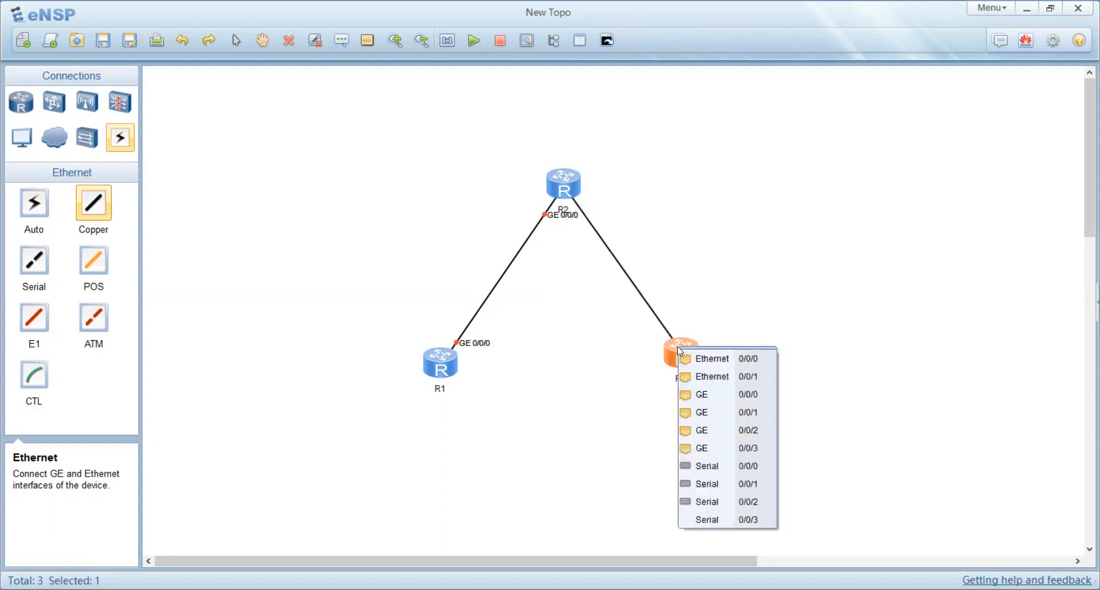
{"action": "left_click", "coordinate": [723, 411]}
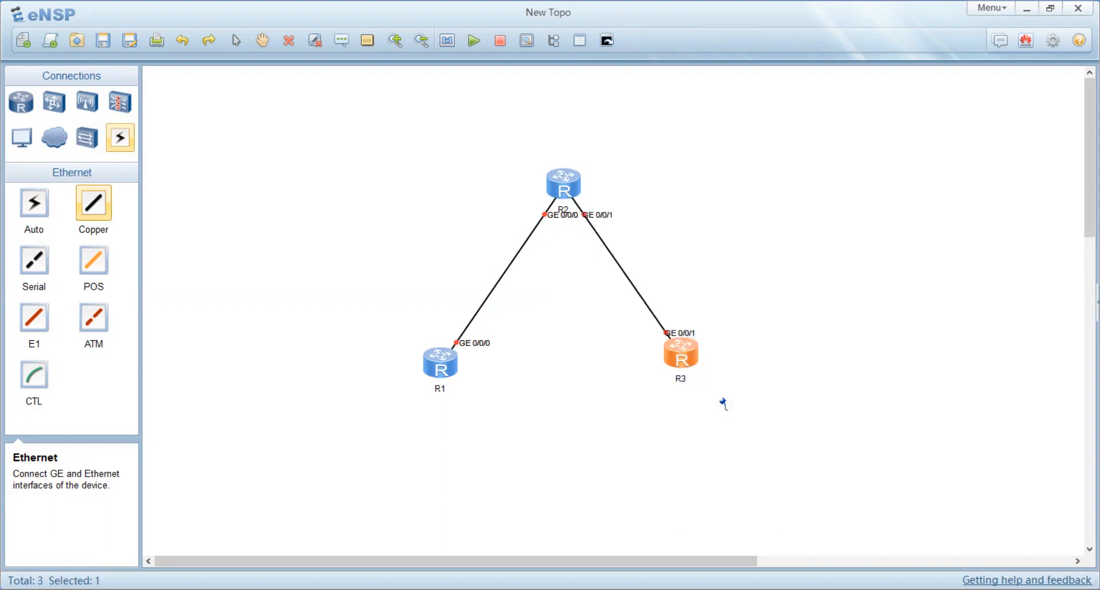
{"action": "left_click", "coordinate": [451, 365]}
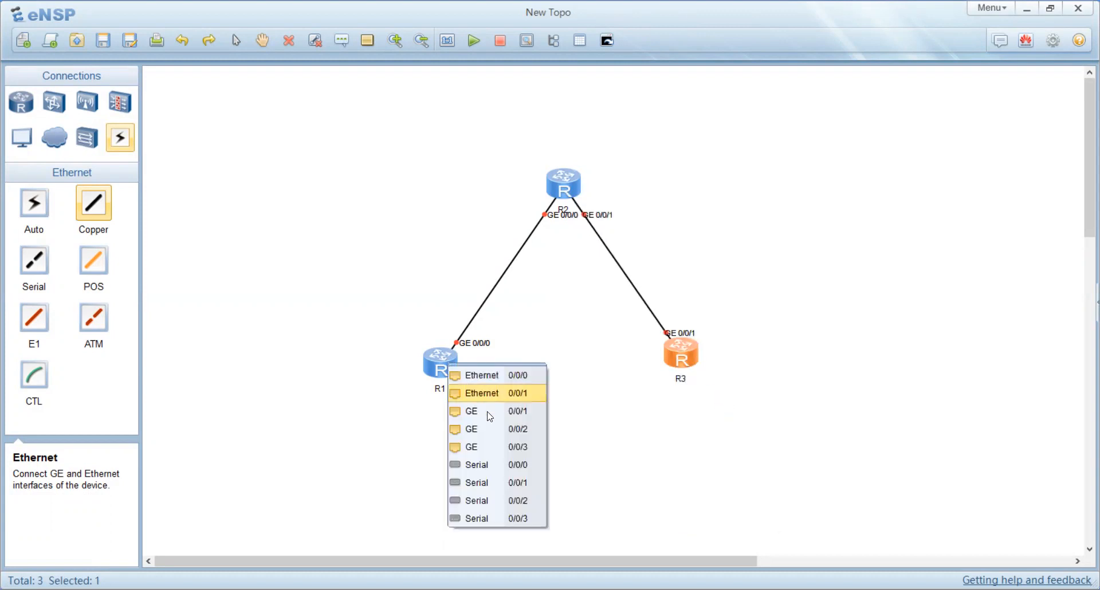
{"action": "left_click", "coordinate": [489, 428]}
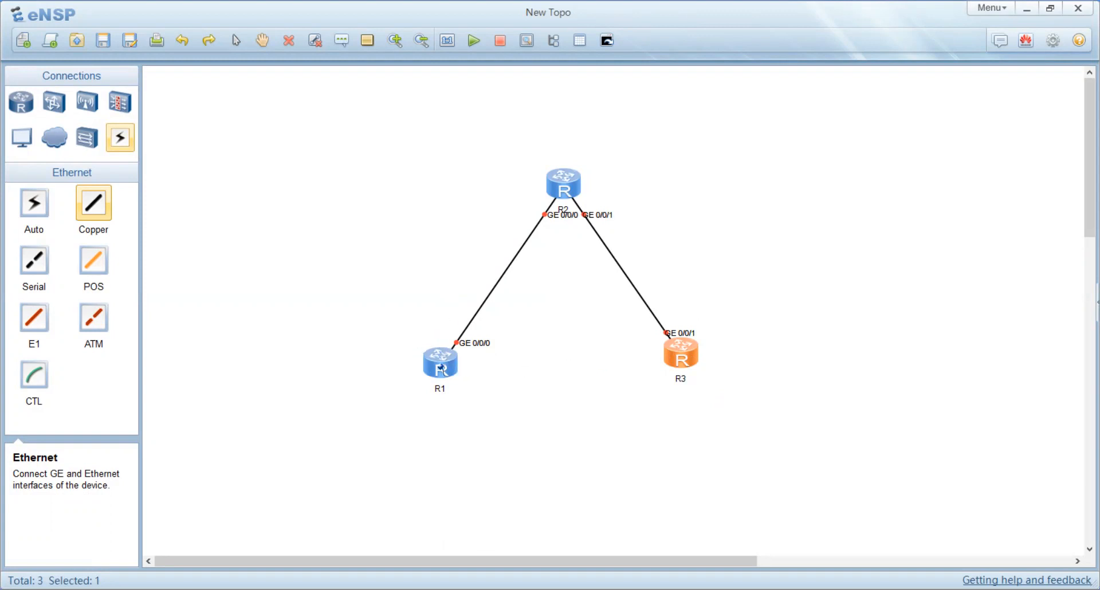
{"action": "left_click", "coordinate": [117, 147]}
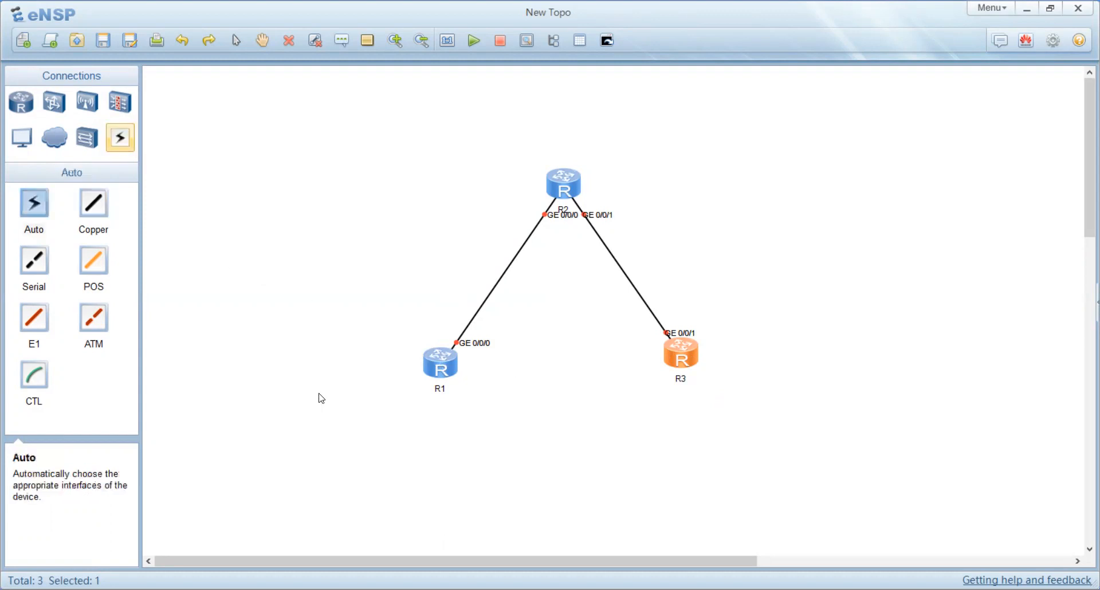
- Place an S3700 switch just below router R1
{"action": "scroll", "coordinate": [402, 349], "scroll_direction": "down", "scroll_amount": 1}
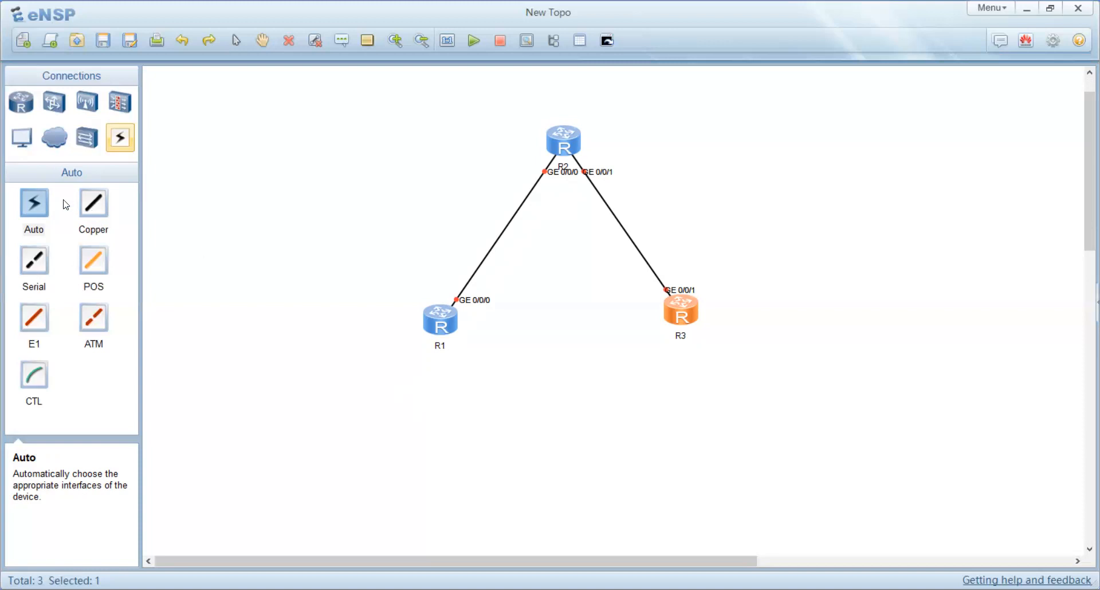
{"action": "left_click", "coordinate": [89, 138]}
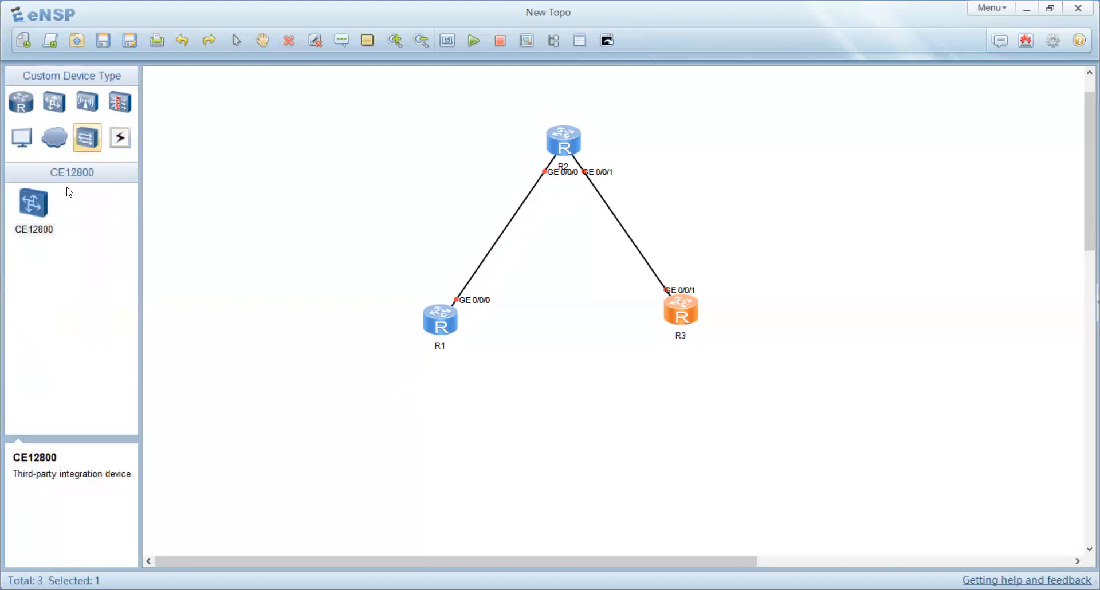
{"action": "left_click", "coordinate": [63, 112]}
{"action": "left_click", "coordinate": [91, 208]}
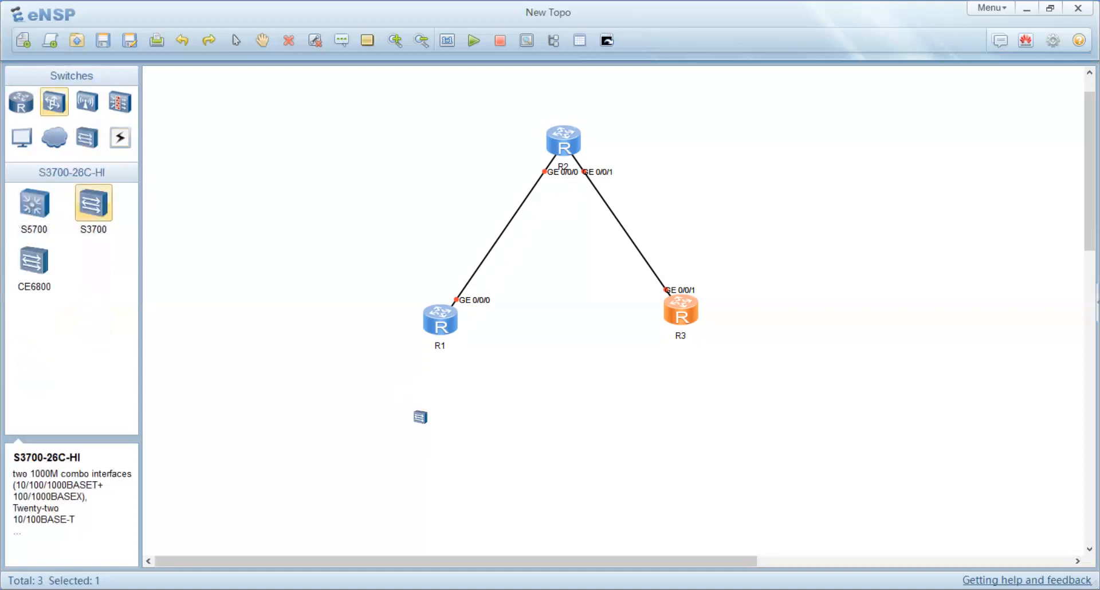
{"action": "left_click", "coordinate": [424, 399]}
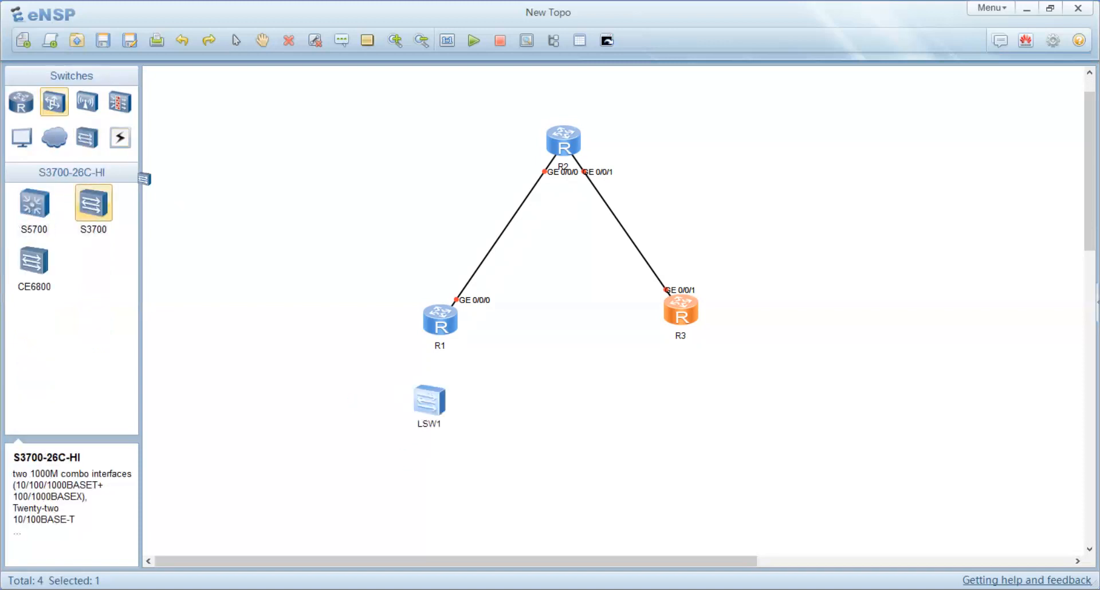
- Connect switch LSW1's GE 0/0/1 to R1's GE 0/0/1 with a Copper link
{"action": "left_click", "coordinate": [120, 144]}
{"action": "left_click", "coordinate": [96, 208]}
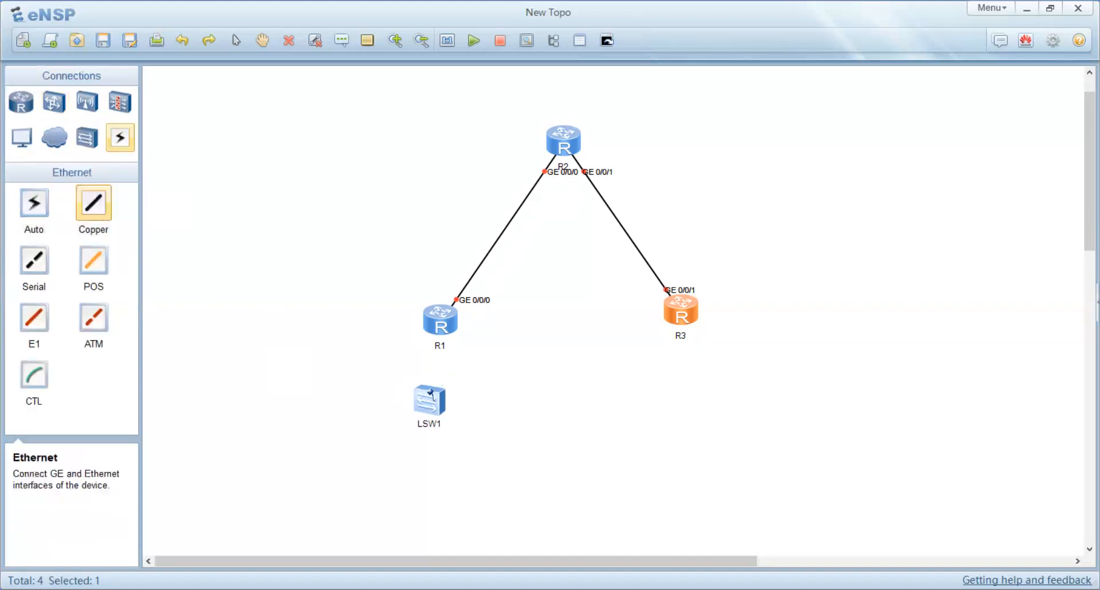
{"action": "left_click", "coordinate": [427, 391]}
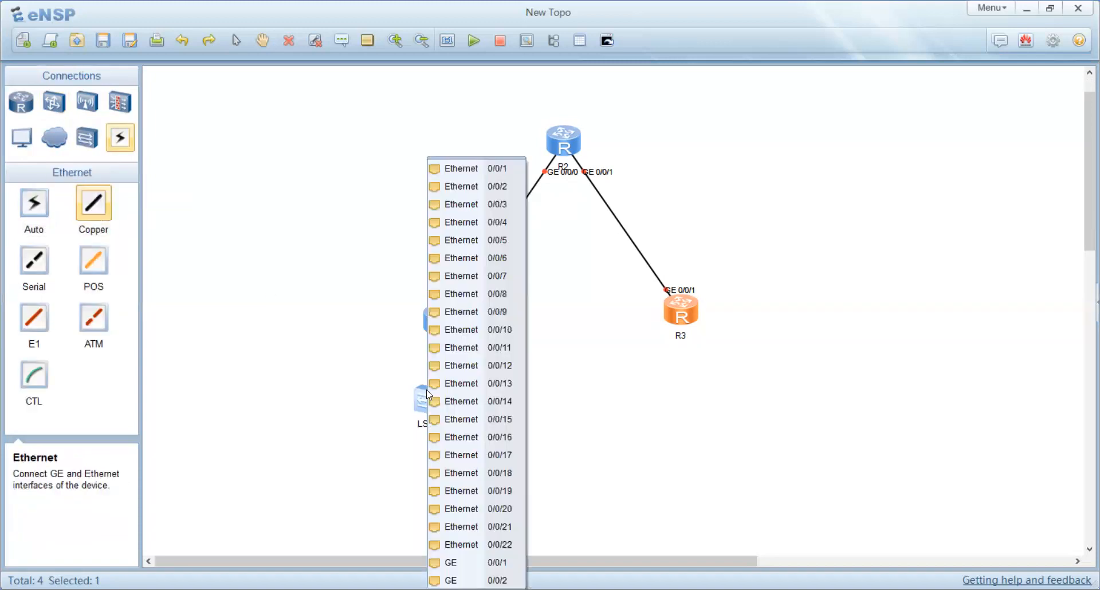
{"action": "left_click", "coordinate": [467, 563]}
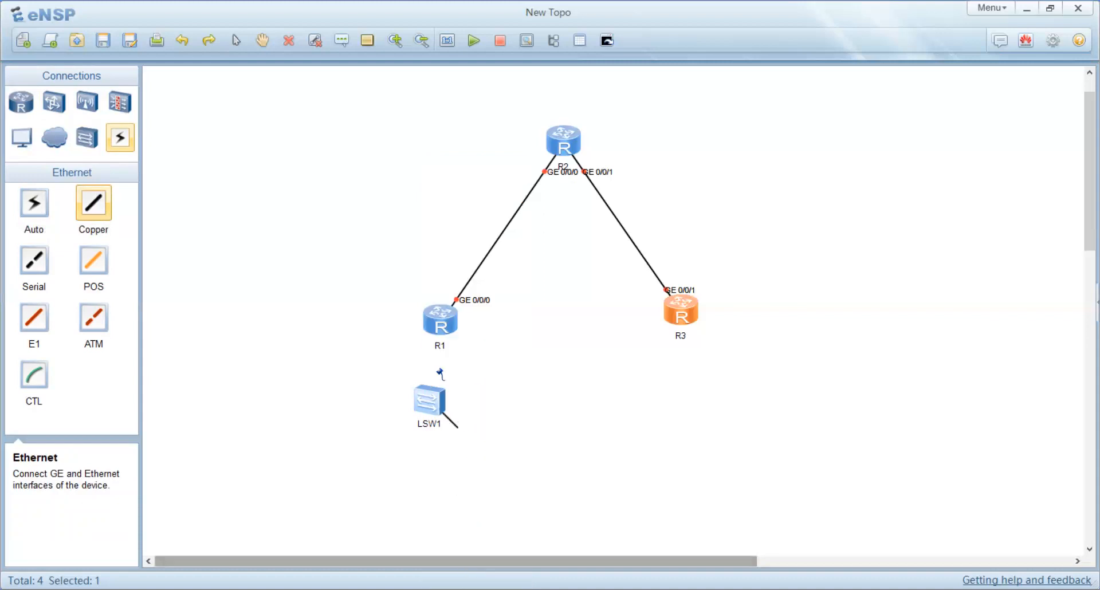
{"action": "left_click", "coordinate": [438, 327]}
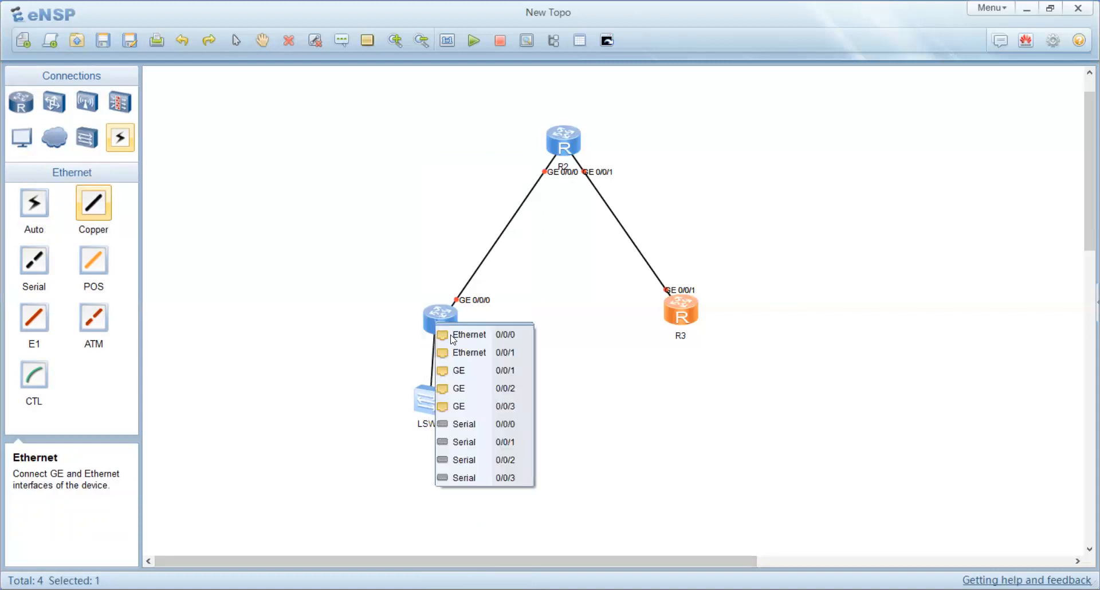
{"action": "left_click", "coordinate": [465, 373]}
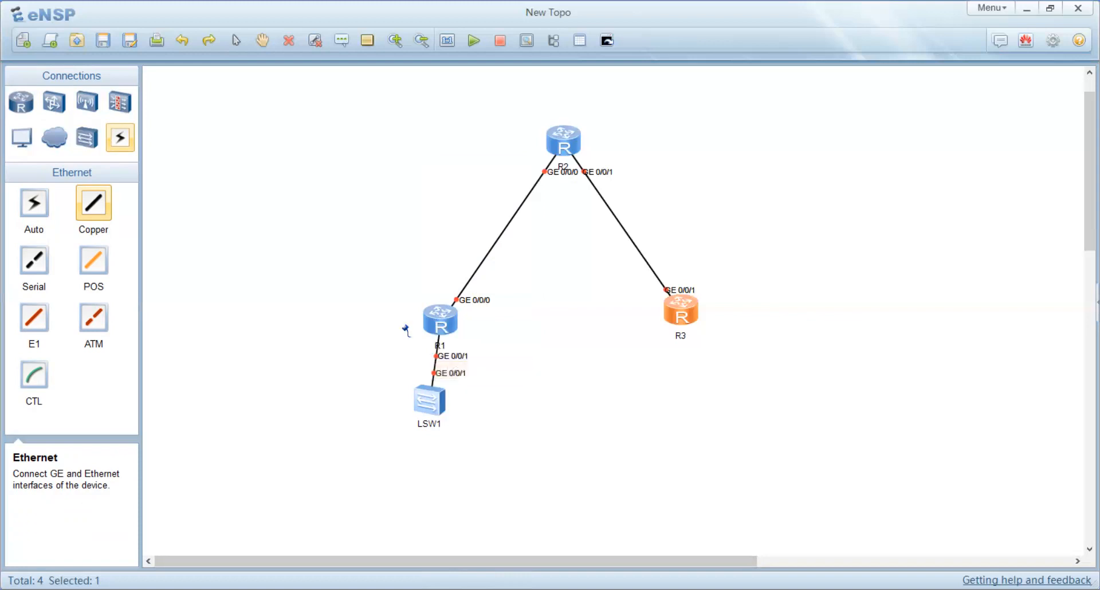
- Place an S3700 switch below router R3
{"action": "left_click", "coordinate": [122, 138]}
{"action": "left_click", "coordinate": [64, 106]}
{"action": "left_click", "coordinate": [93, 206]}
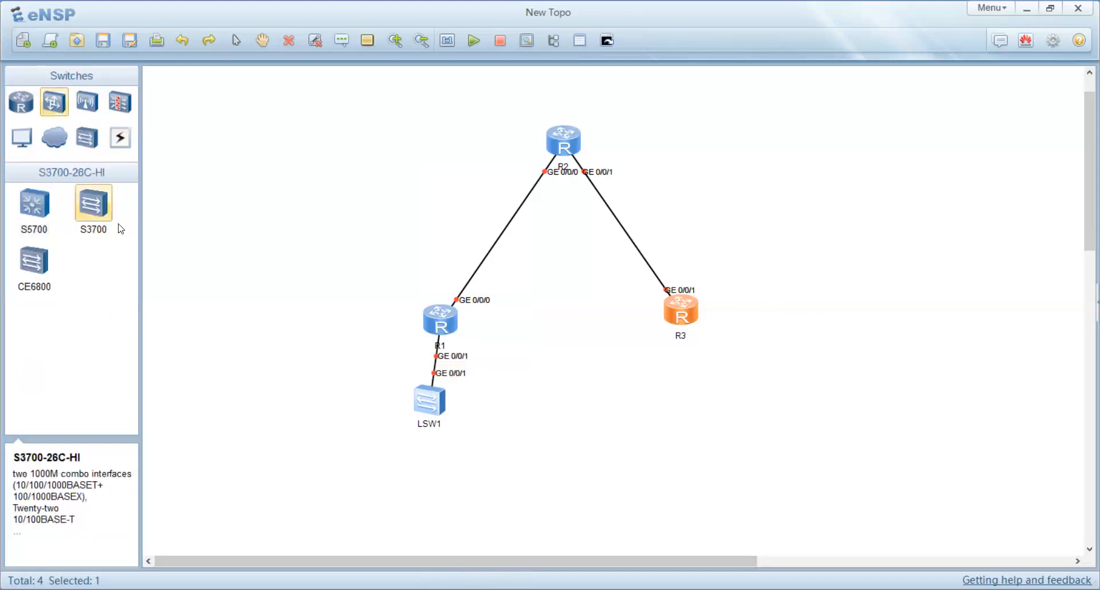
{"action": "left_click", "coordinate": [683, 408]}
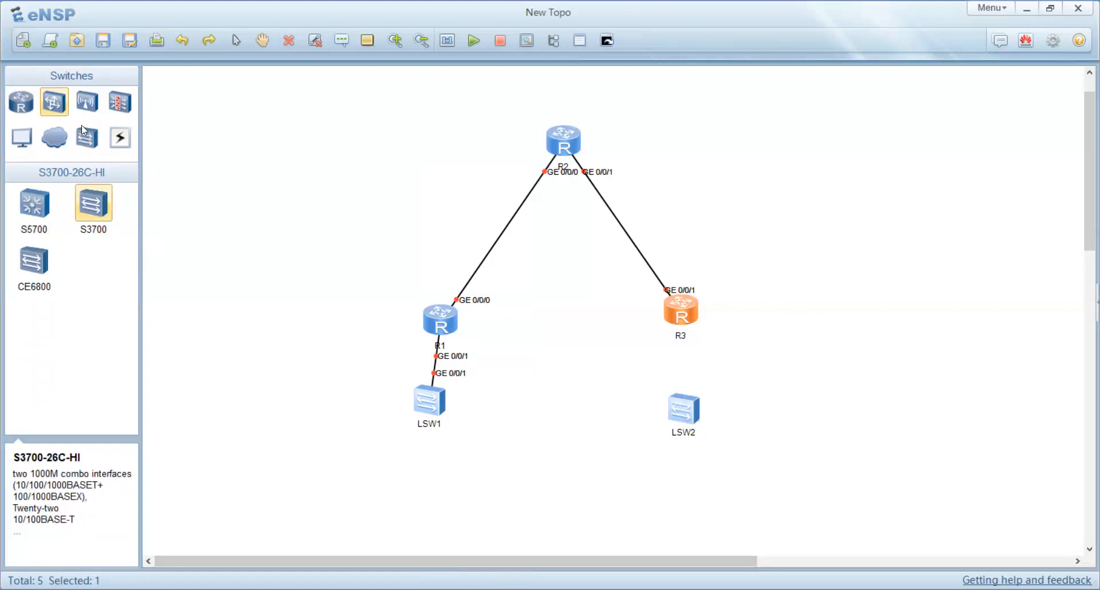
- Connect switch LSW2's GE 0/0/2 to R3's GE 0/0/2 with a Copper link
{"action": "left_click", "coordinate": [59, 107]}
{"action": "left_click", "coordinate": [121, 138]}
{"action": "left_click", "coordinate": [93, 203]}
{"action": "left_click", "coordinate": [682, 400]}
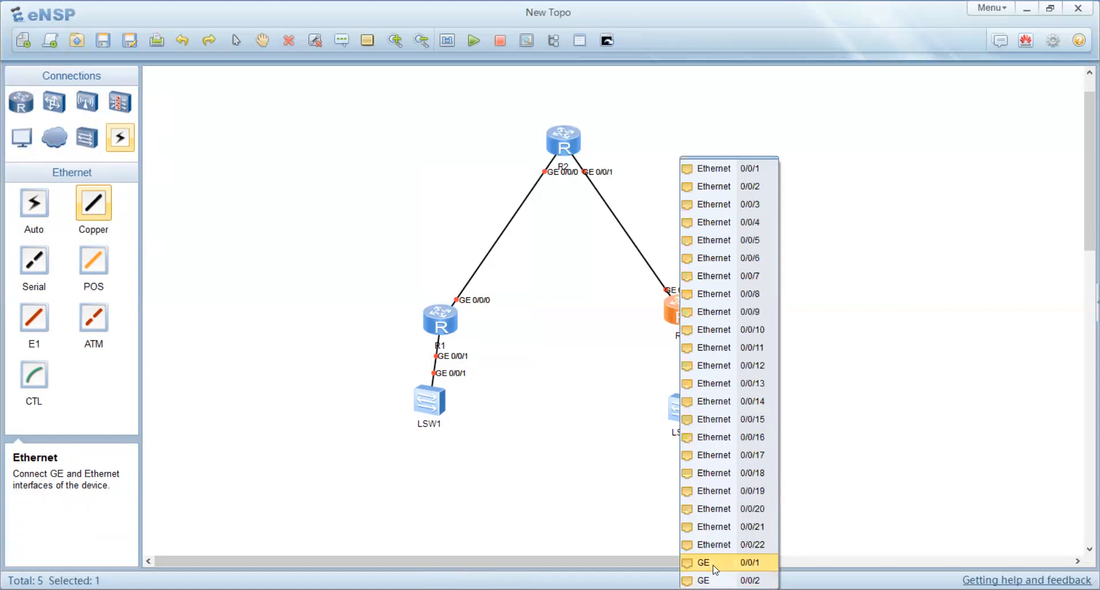
{"action": "left_click", "coordinate": [710, 580]}
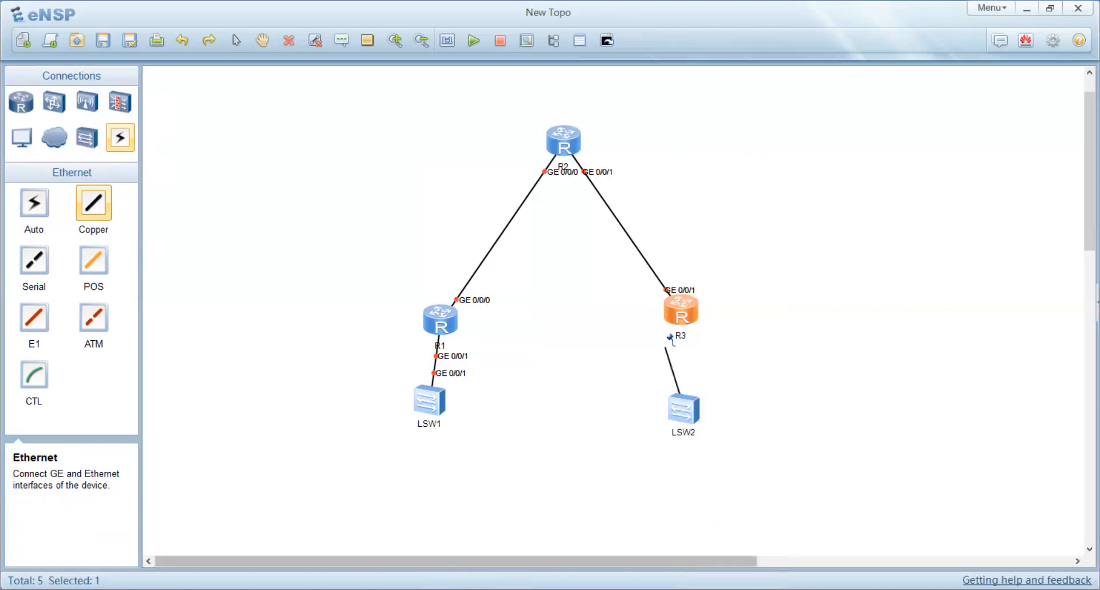
{"action": "left_click", "coordinate": [681, 317]}
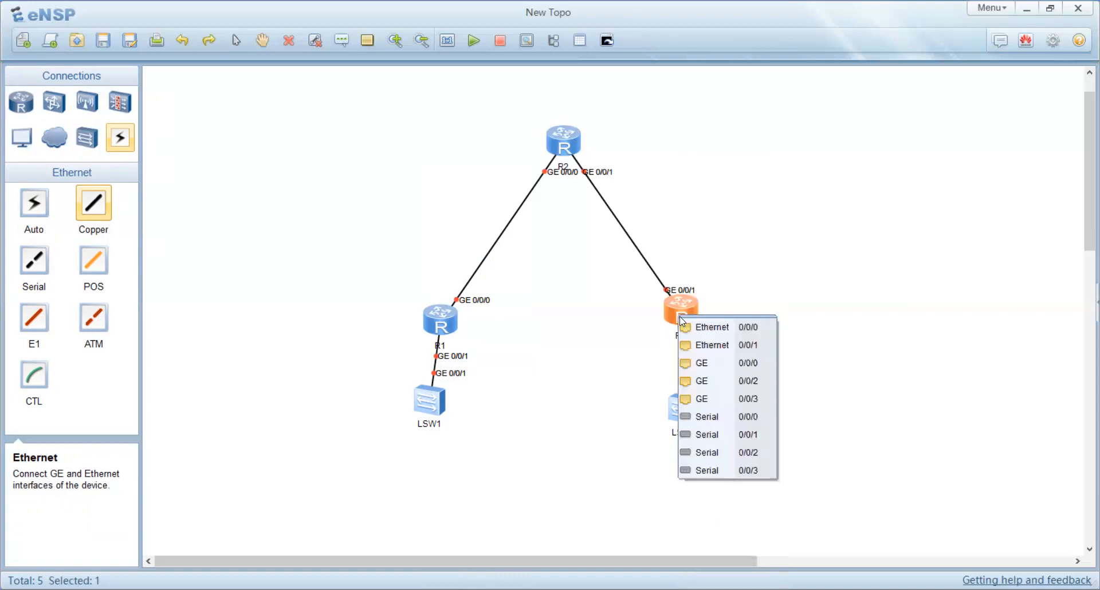
{"action": "left_click", "coordinate": [704, 382]}
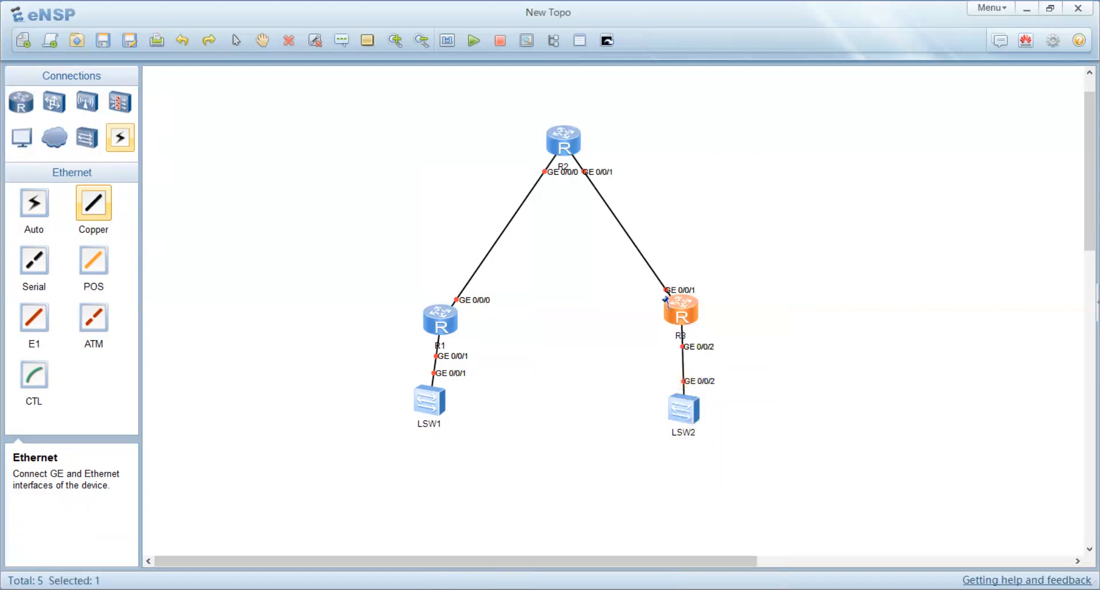
- Place an S3700 switch above router R2
{"action": "scroll", "coordinate": [666, 298], "scroll_direction": "up", "scroll_amount": 1}
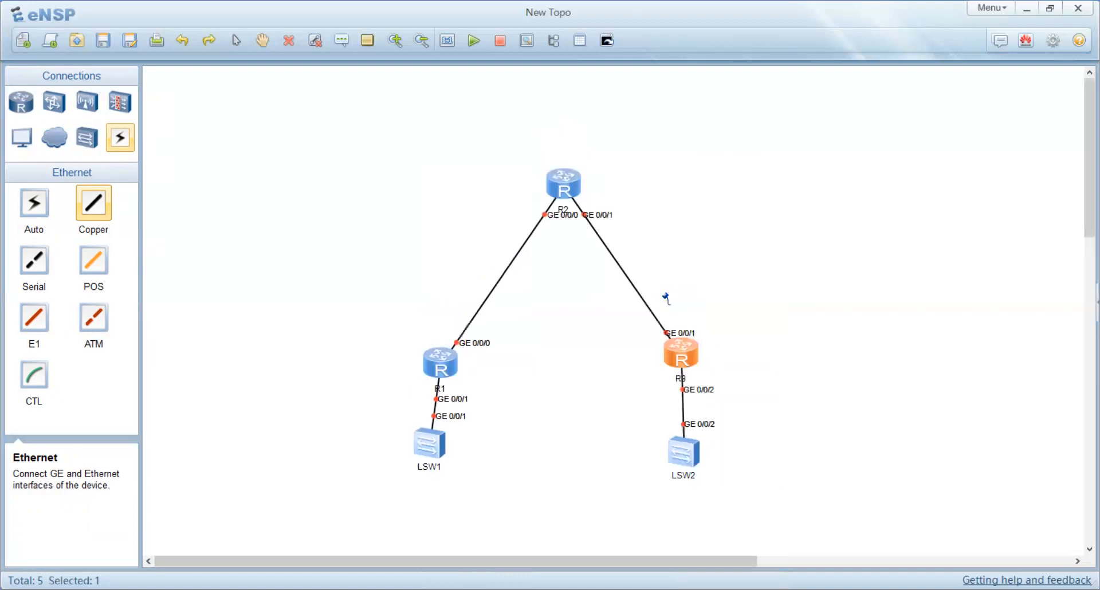
{"action": "left_click", "coordinate": [119, 139]}
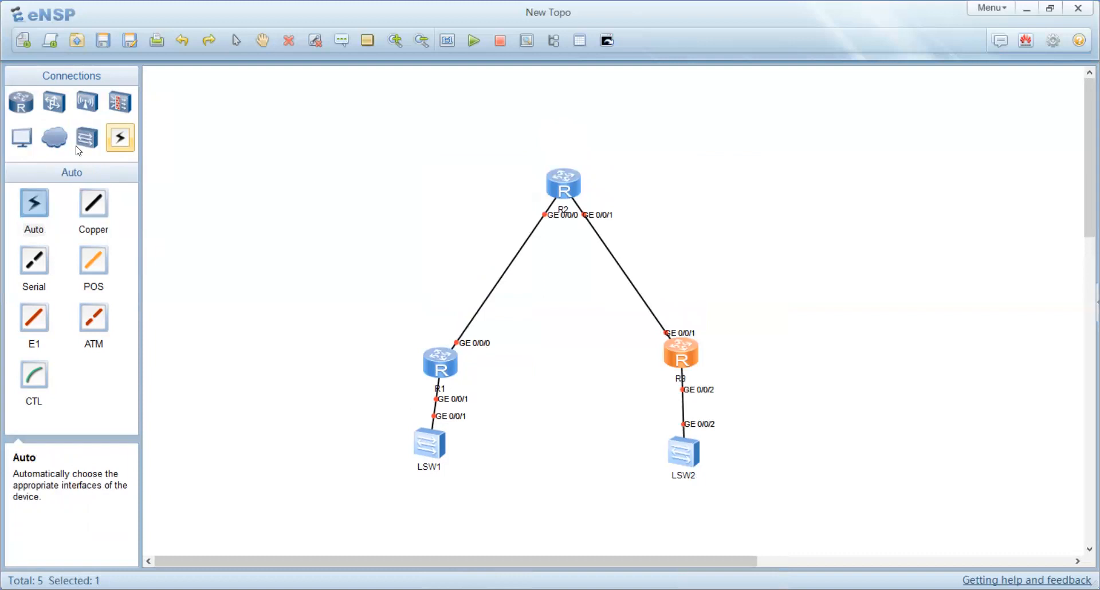
{"action": "left_click", "coordinate": [61, 114]}
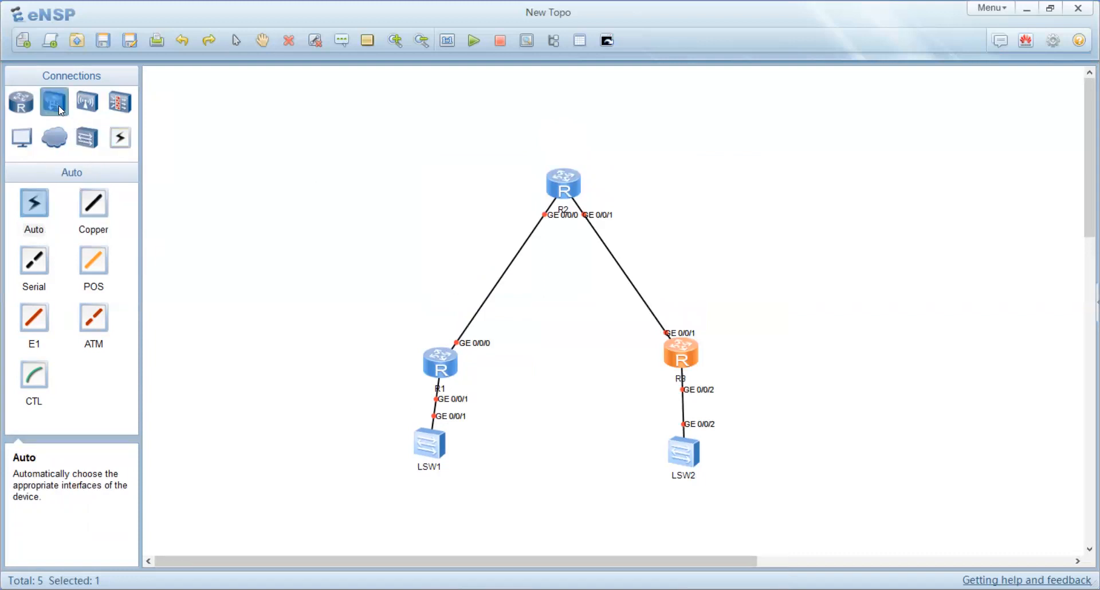
{"action": "left_click", "coordinate": [94, 205]}
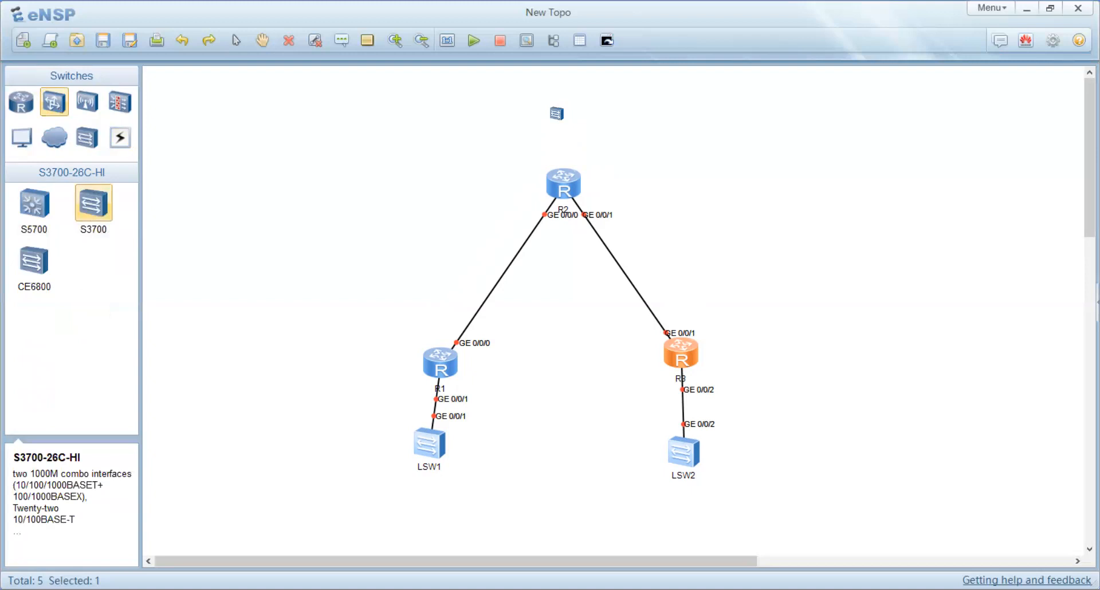
{"action": "left_click", "coordinate": [564, 93]}
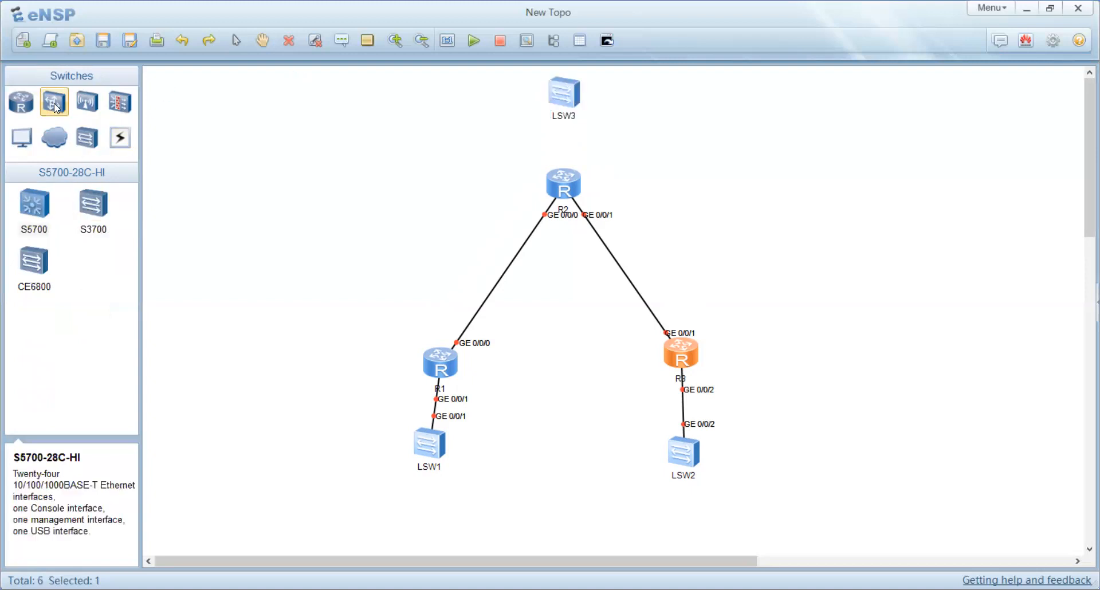
- Connect router R2's GE 0/0/3 to switch LSW3's GE 0/0/2 with a Copper link
{"action": "left_click", "coordinate": [121, 139]}
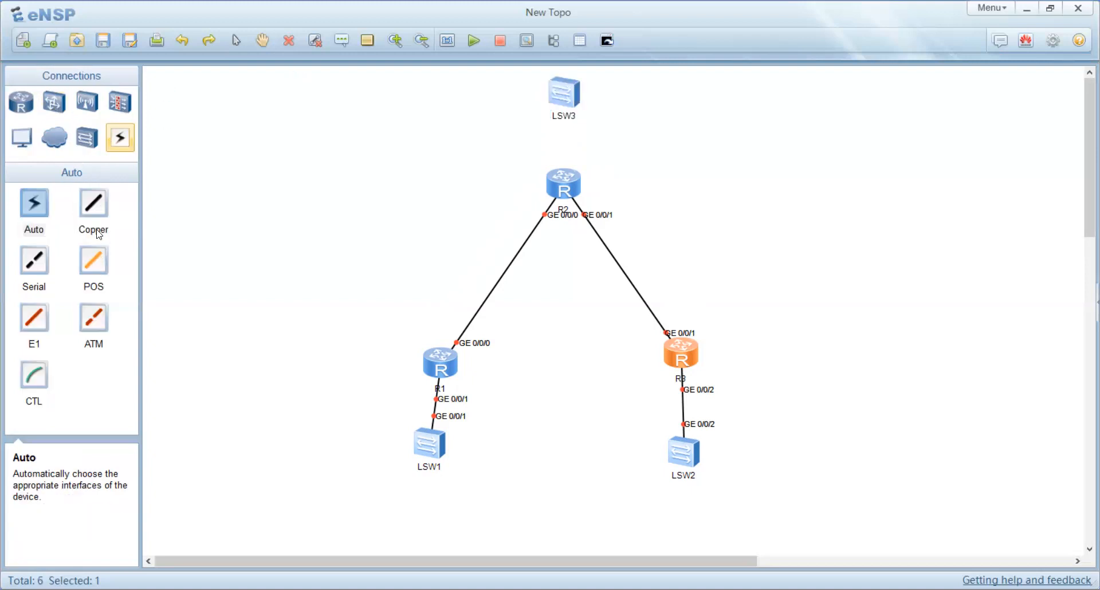
{"action": "left_click", "coordinate": [98, 232]}
{"action": "left_click", "coordinate": [566, 177]}
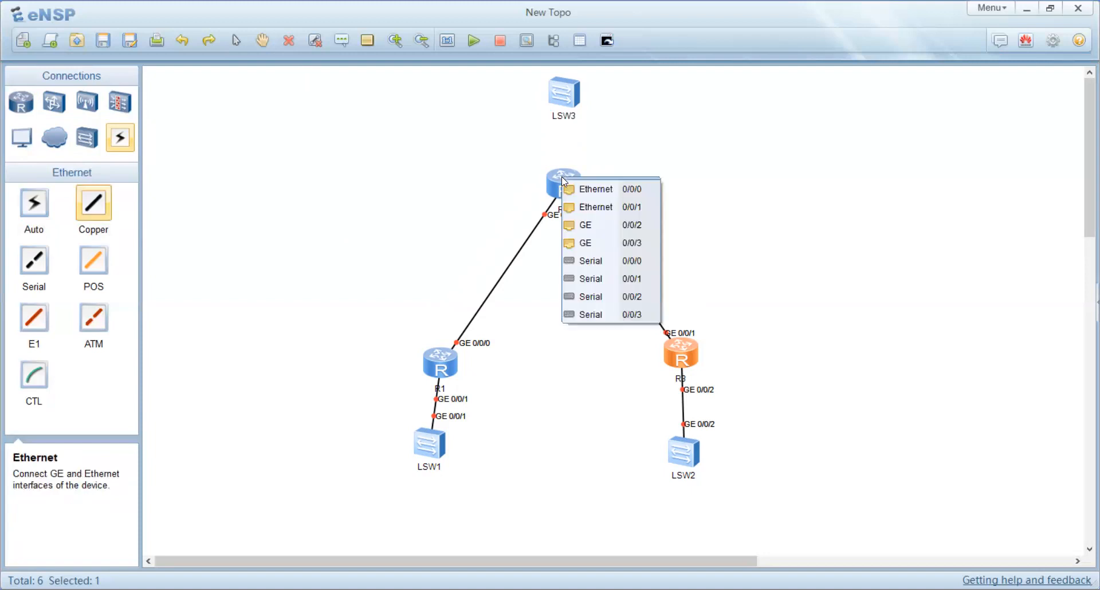
{"action": "left_click", "coordinate": [599, 243]}
{"action": "left_click", "coordinate": [564, 100]}
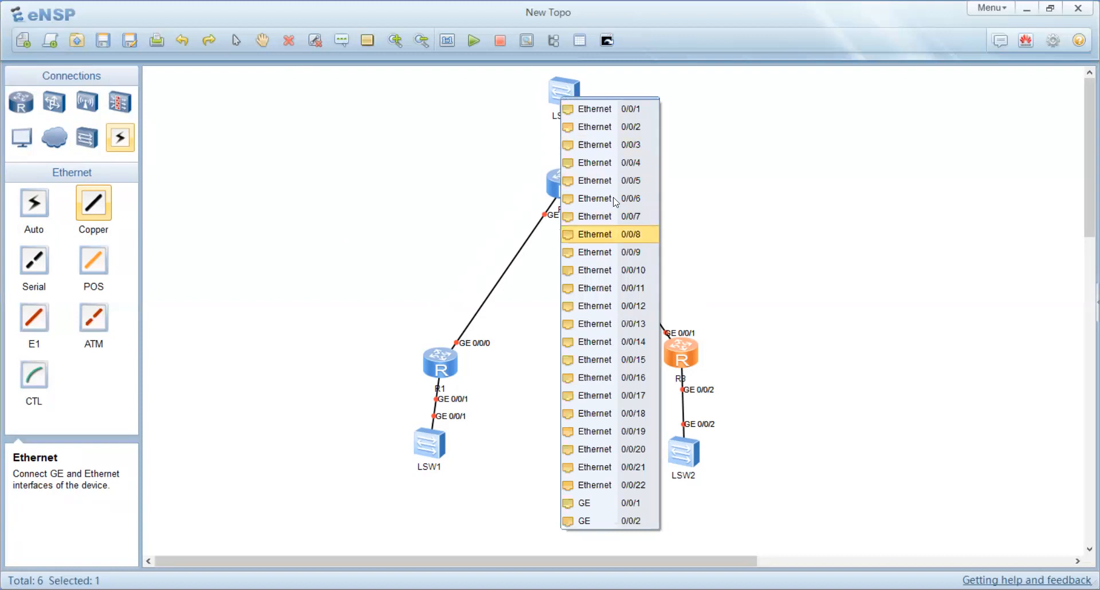
{"action": "left_click", "coordinate": [628, 515]}
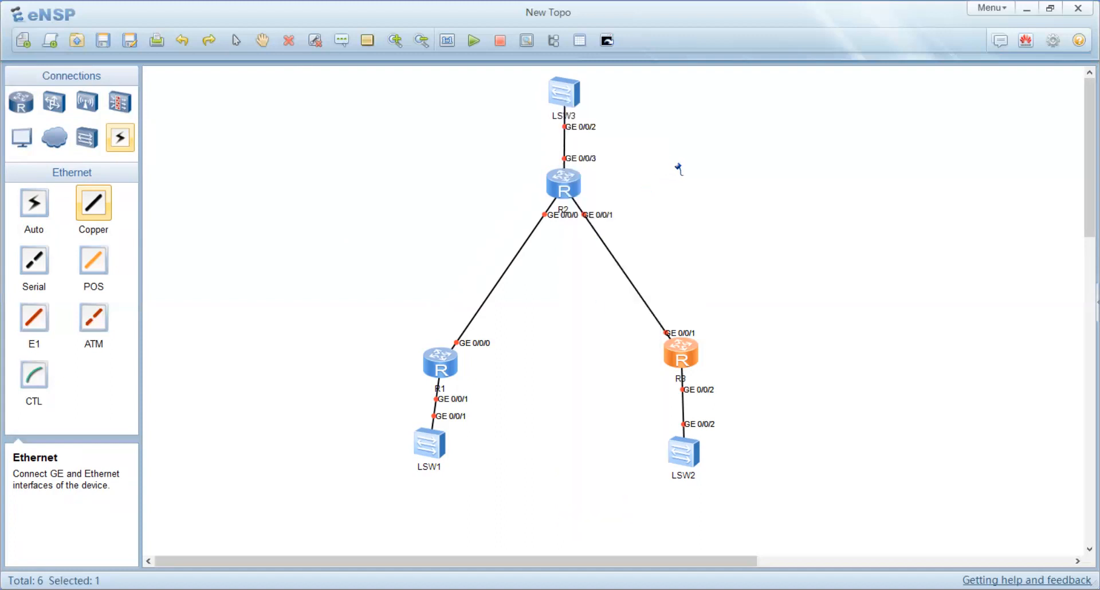
- Stop drawing links and realign the devices so LSW1, LSW2 and LSW3 line up vertically with routers R1, R3 and R2
{"action": "left_click", "coordinate": [121, 142]}
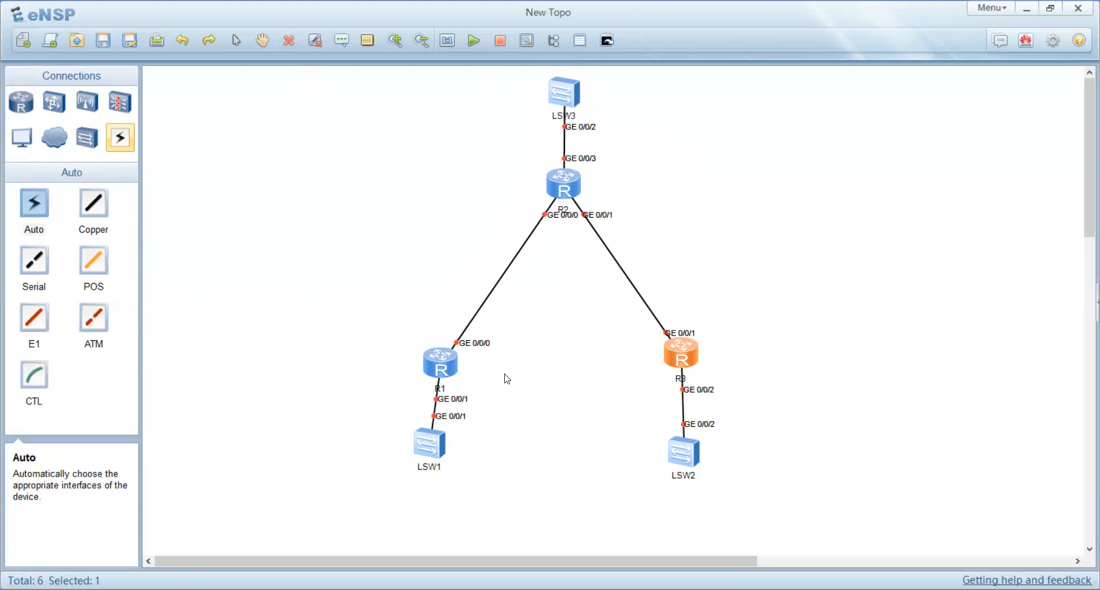
{"action": "left_click_drag", "start_coordinate": [690, 364], "coordinate": [703, 339]}
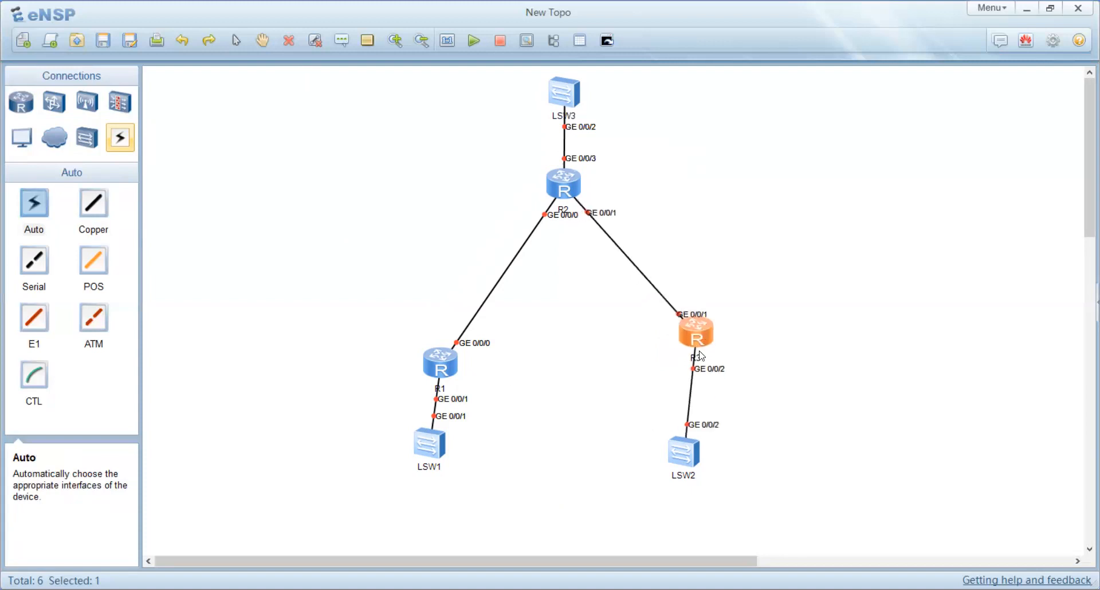
{"action": "mouse_move", "coordinate": [692, 465]}
{"action": "left_mouse_down"}
{"action": "mouse_move", "coordinate": [713, 457]}
{"action": "mouse_move", "coordinate": [705, 454]}
{"action": "left_mouse_up"}
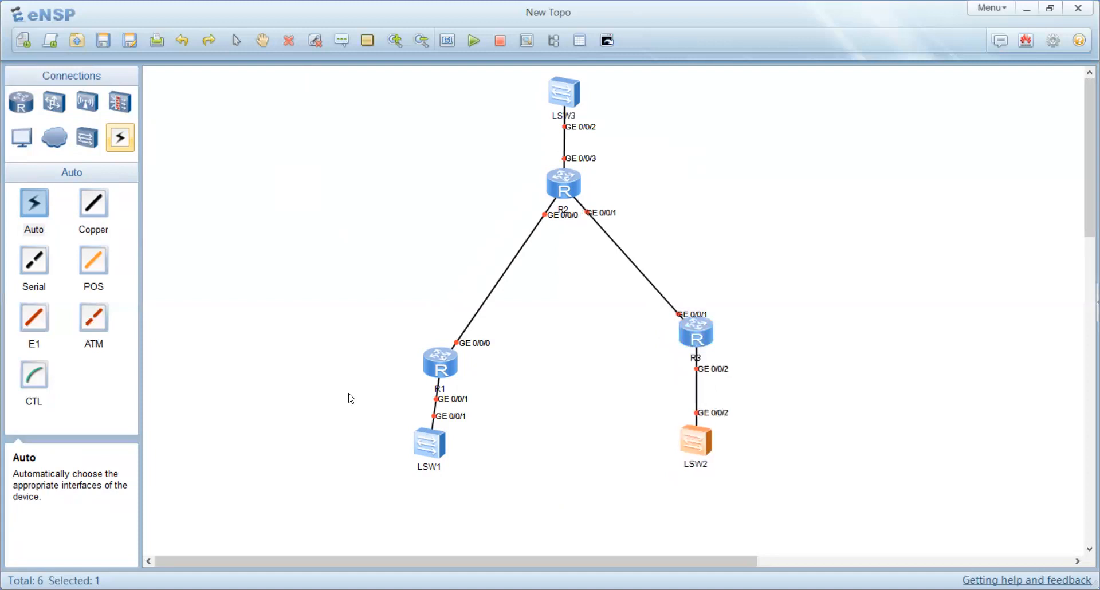
{"action": "left_click_drag", "start_coordinate": [437, 375], "coordinate": [442, 353]}
{"action": "mouse_move", "coordinate": [426, 457]}
{"action": "left_mouse_down"}
{"action": "mouse_move", "coordinate": [447, 455]}
{"action": "mouse_move", "coordinate": [435, 446]}
{"action": "left_mouse_up"}
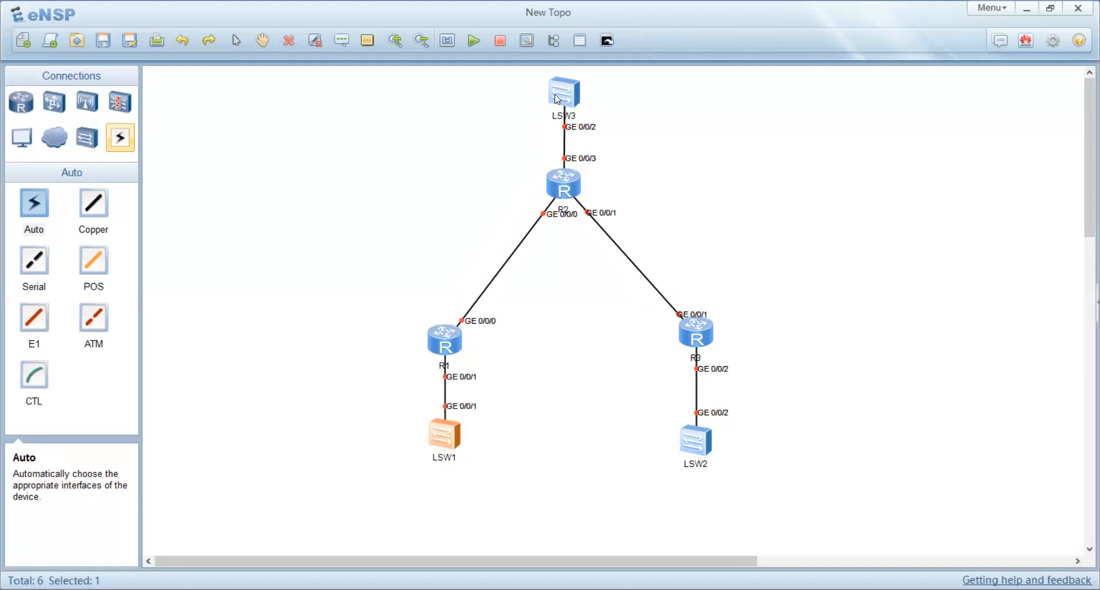
{"action": "left_click_drag", "start_coordinate": [562, 97], "coordinate": [562, 98]}
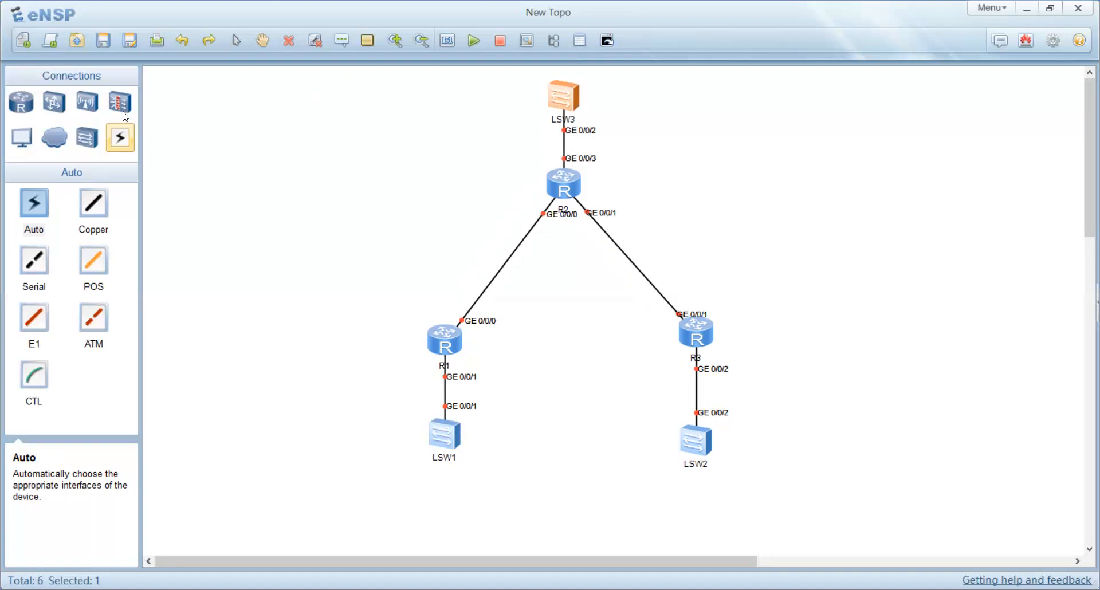
- Place six PCs: two below LSW1, two below LSW2 and one on each side of LSW3
{"action": "left_click", "coordinate": [23, 142]}
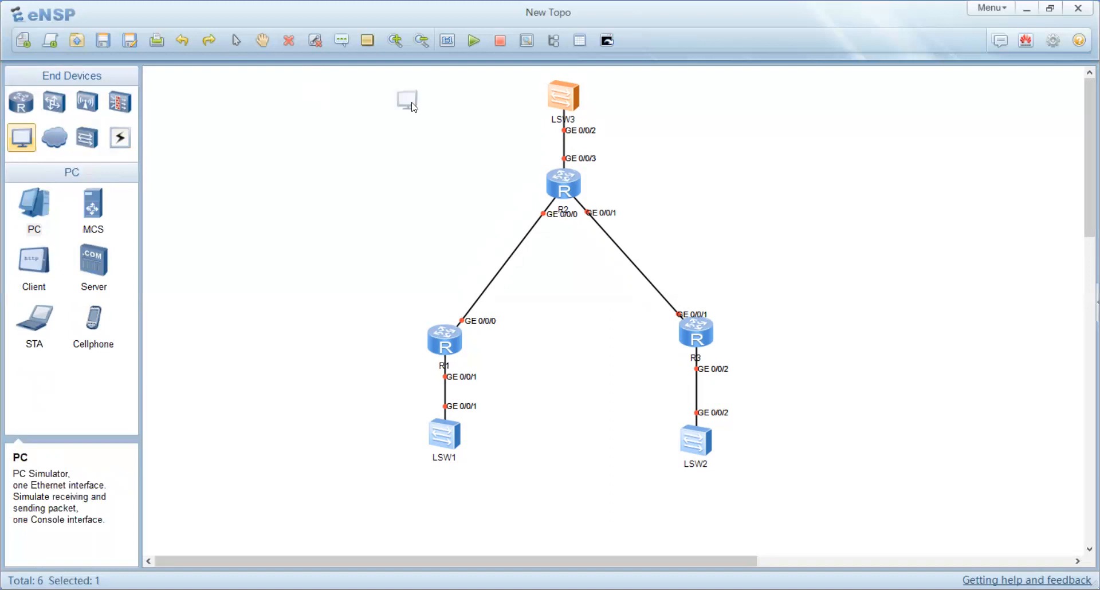
{"action": "left_click", "coordinate": [368, 494]}
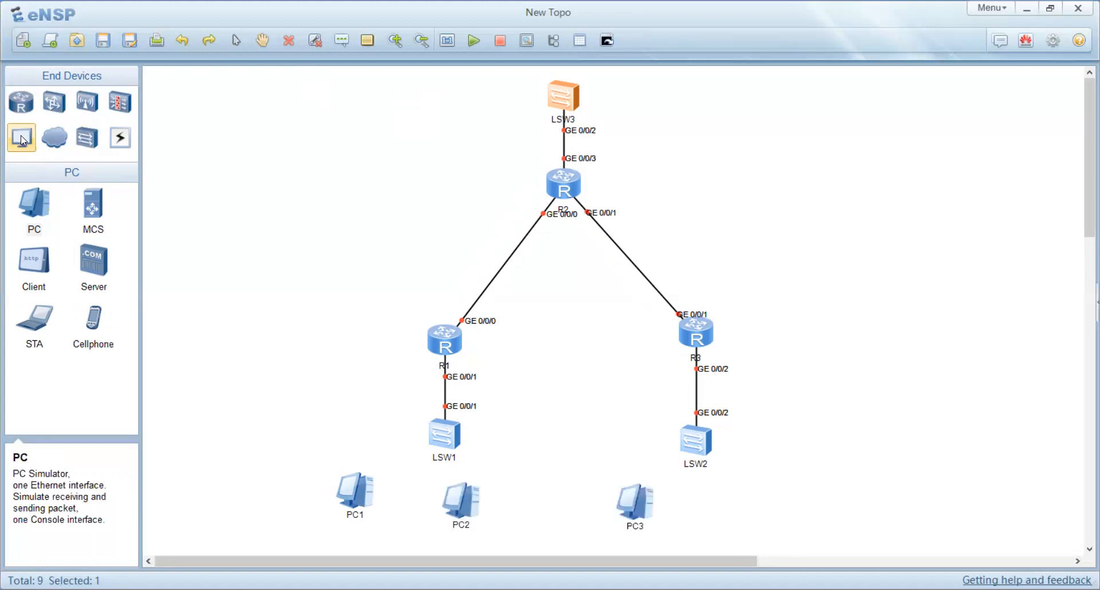
{"action": "left_click", "coordinate": [758, 508]}
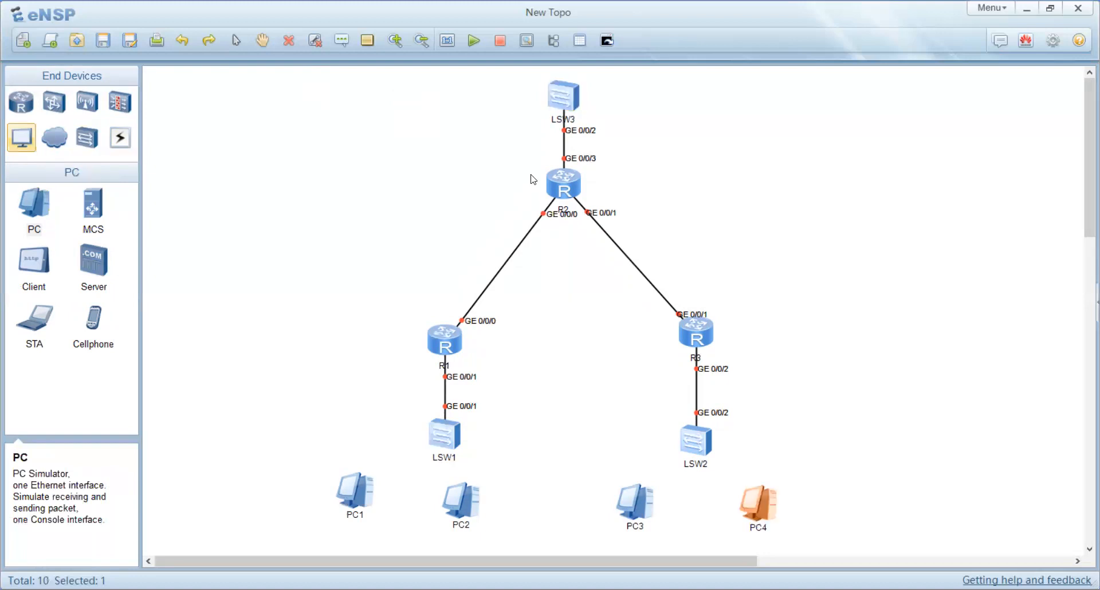
{"action": "left_click", "coordinate": [24, 138]}
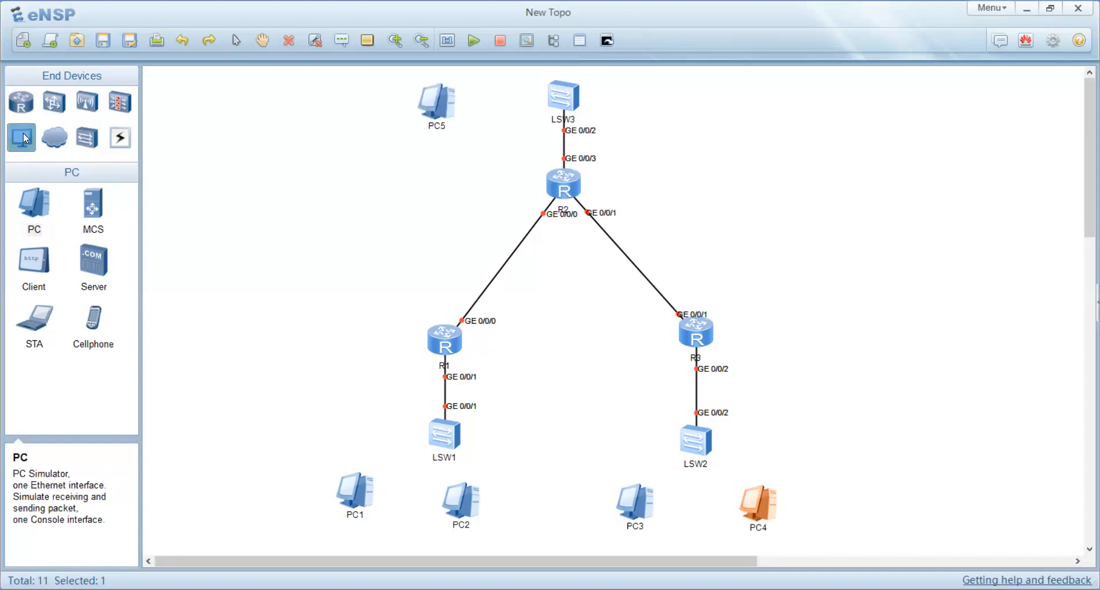
- Connect Ethernet 0/0/1 of PC5 and PC6 to LSW3's Ethernet 0/0/1 and Ethernet 0/0/6 respectively with Copper links
{"action": "left_click", "coordinate": [120, 137]}
{"action": "left_click", "coordinate": [93, 204]}
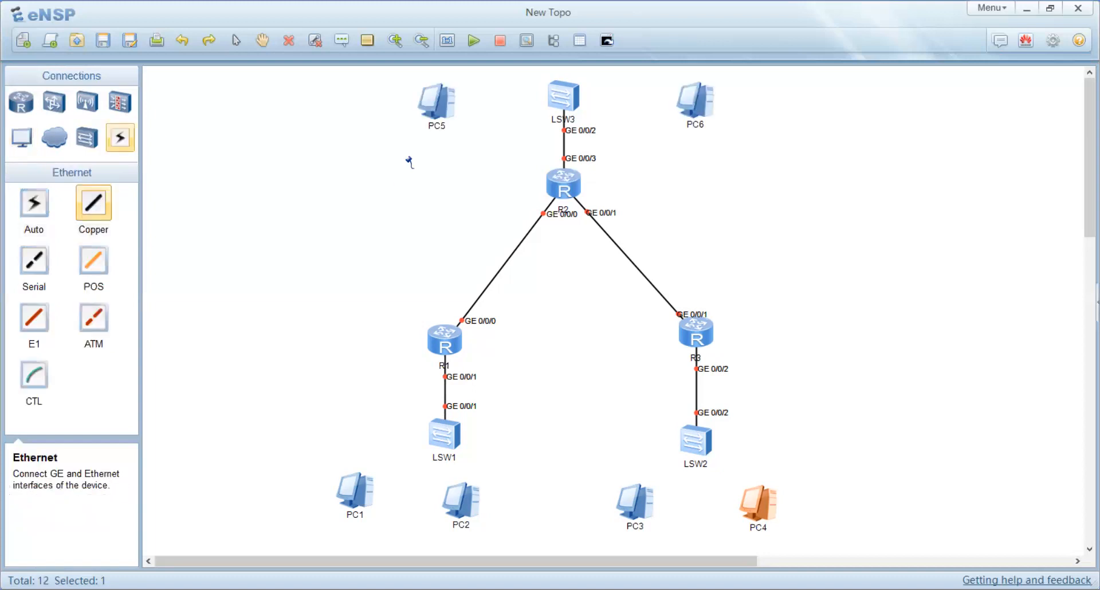
{"action": "left_click", "coordinate": [442, 106]}
{"action": "left_click", "coordinate": [507, 112]}
{"action": "left_click", "coordinate": [560, 98]}
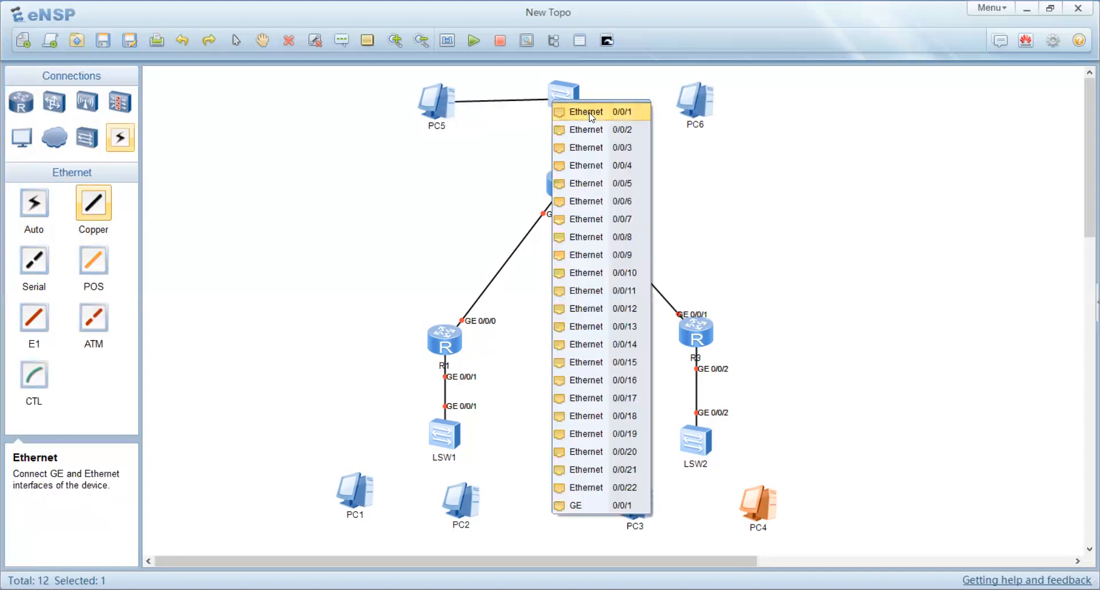
{"action": "left_click", "coordinate": [594, 112]}
{"action": "left_click", "coordinate": [682, 102]}
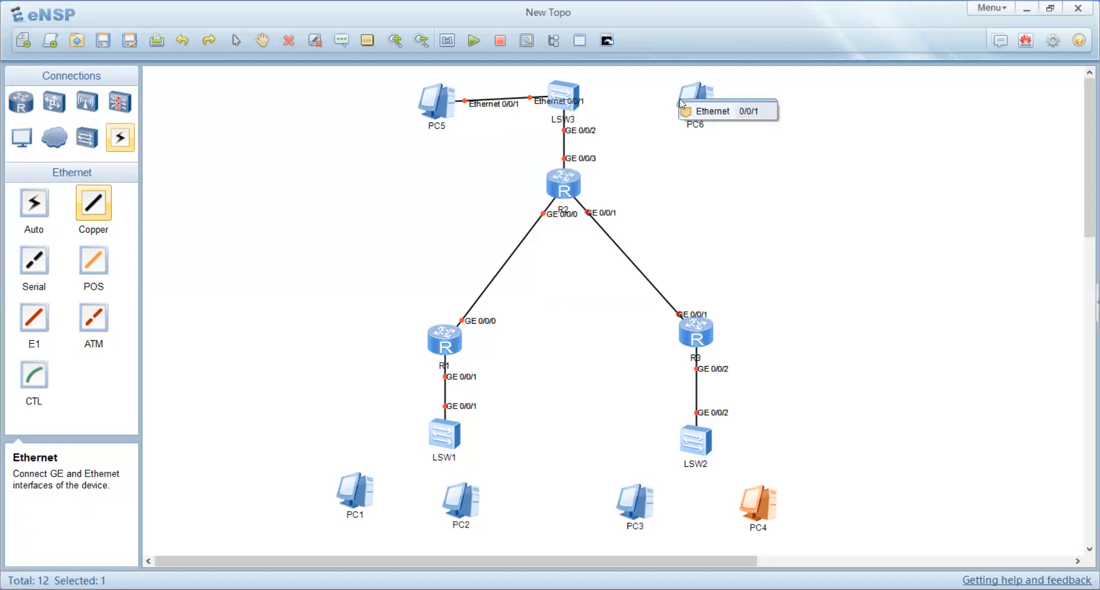
{"action": "left_click", "coordinate": [706, 113]}
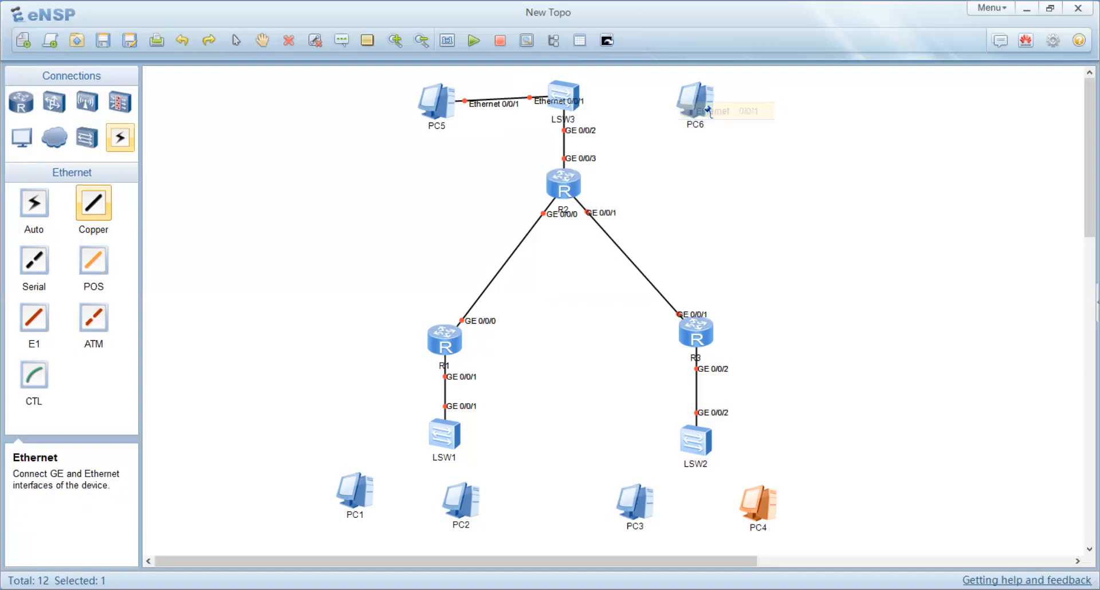
{"action": "left_click", "coordinate": [569, 97]}
{"action": "left_click", "coordinate": [612, 178]}
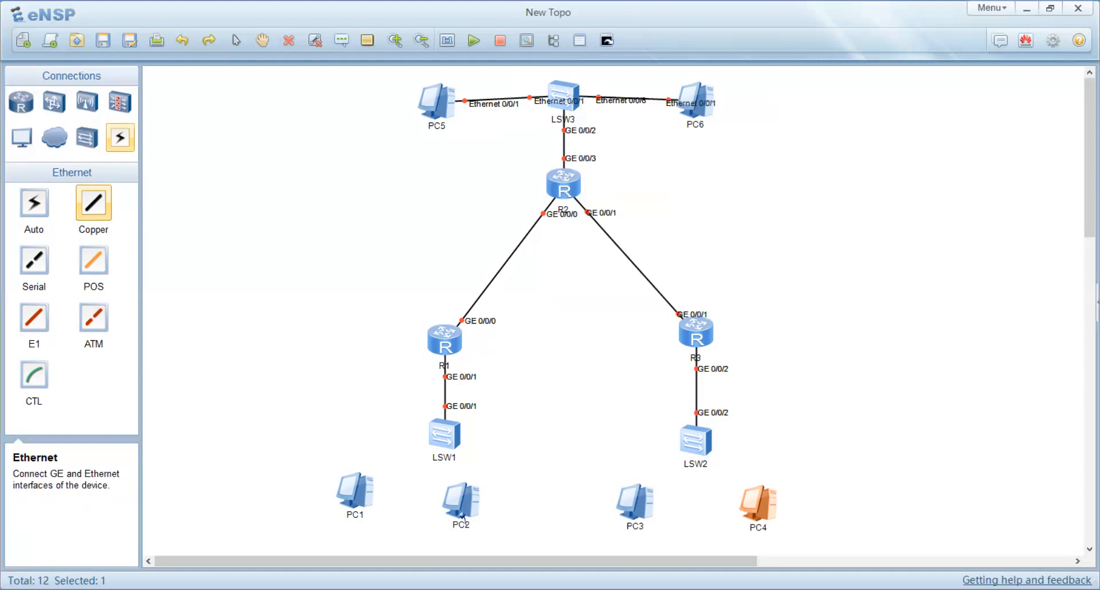
- Connect Ethernet 0/0/1 of PC1 and PC2 to LSW1's Ethernet 0/0/1 and Ethernet 0/0/2 respectively with Copper links
{"action": "left_click", "coordinate": [354, 492]}
{"action": "left_click", "coordinate": [390, 503]}
{"action": "left_click", "coordinate": [439, 438]}
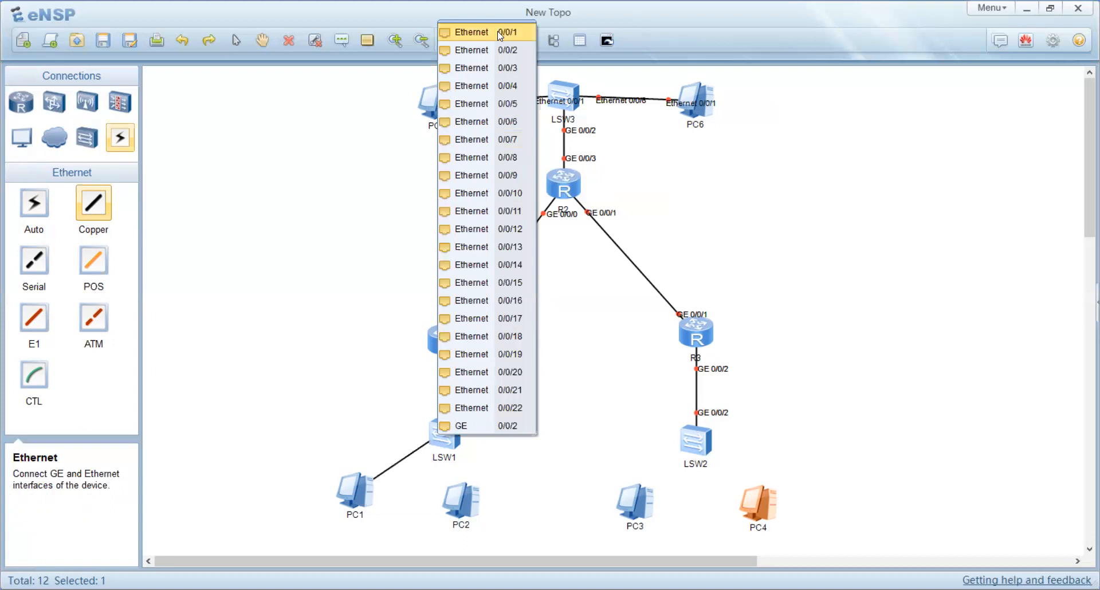
{"action": "left_click", "coordinate": [497, 32]}
{"action": "left_click", "coordinate": [461, 495]}
{"action": "left_click", "coordinate": [491, 505]}
{"action": "left_click", "coordinate": [446, 437]}
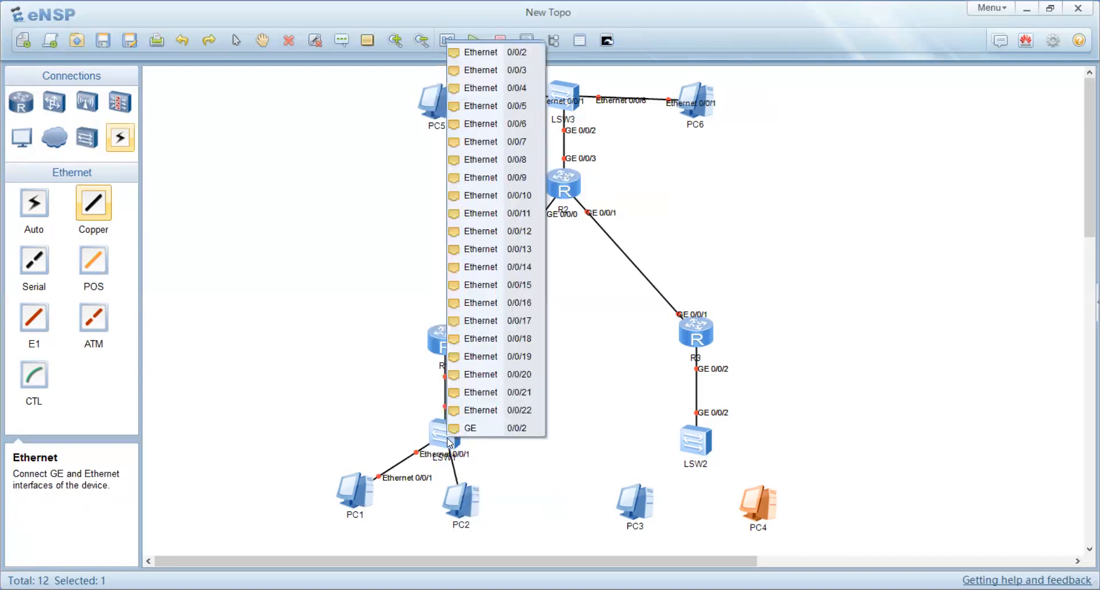
{"action": "left_click", "coordinate": [498, 53]}
- Connect Ethernet 0/0/1 of PC3 and PC4 to LSW2's Ethernet 0/0/1 and Ethernet 0/0/2 respectively with Copper links
{"action": "left_click", "coordinate": [633, 504]}
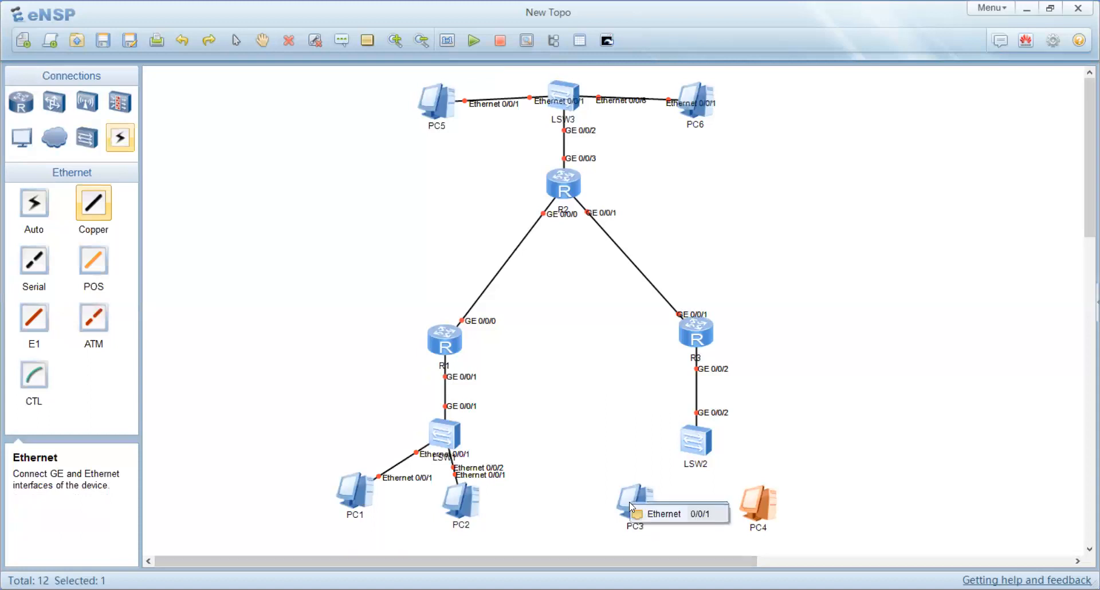
{"action": "left_click", "coordinate": [670, 516]}
{"action": "left_click", "coordinate": [693, 444]}
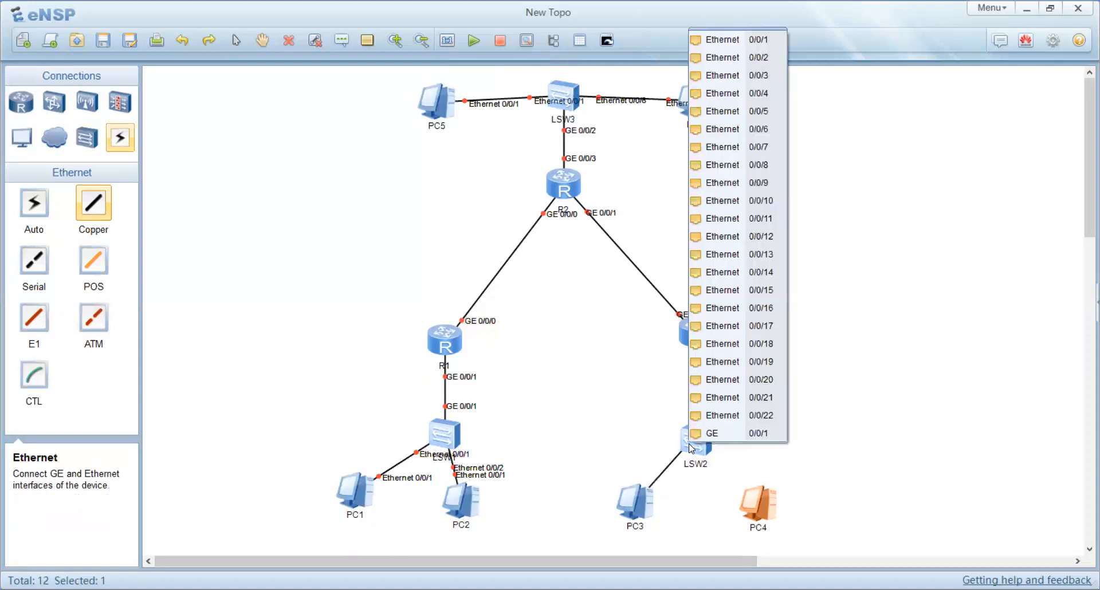
{"action": "left_click", "coordinate": [736, 40]}
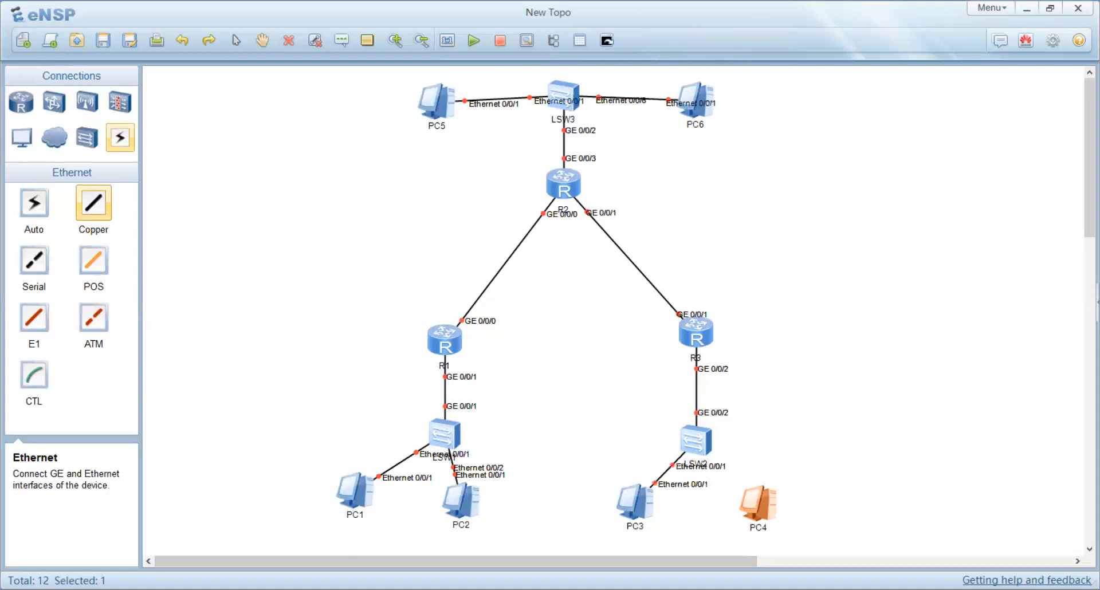
{"action": "left_click", "coordinate": [753, 509]}
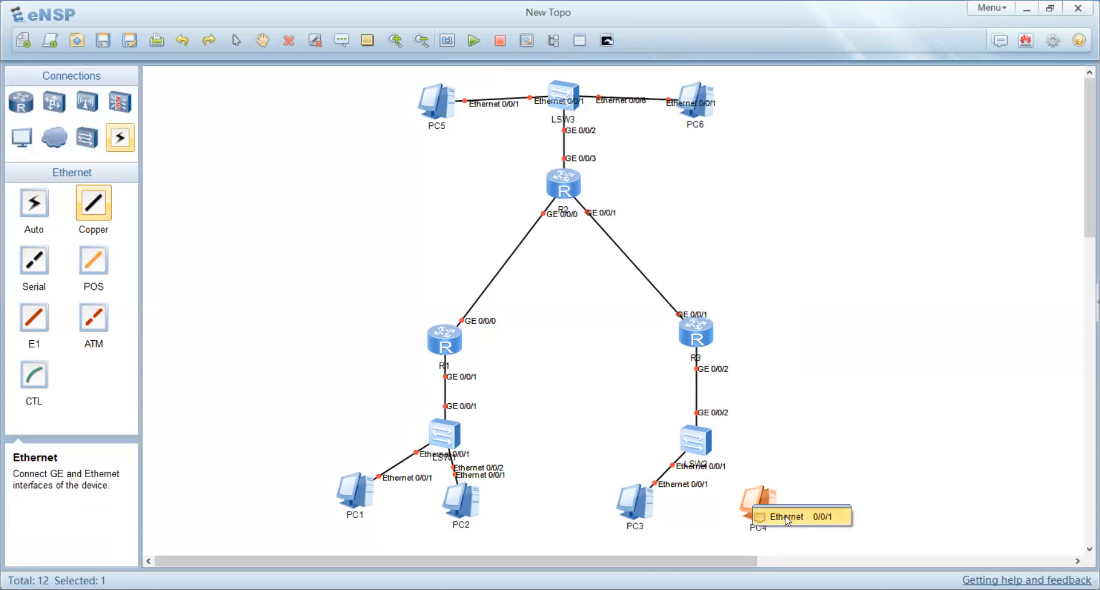
{"action": "left_click", "coordinate": [787, 517]}
{"action": "left_click", "coordinate": [696, 440]}
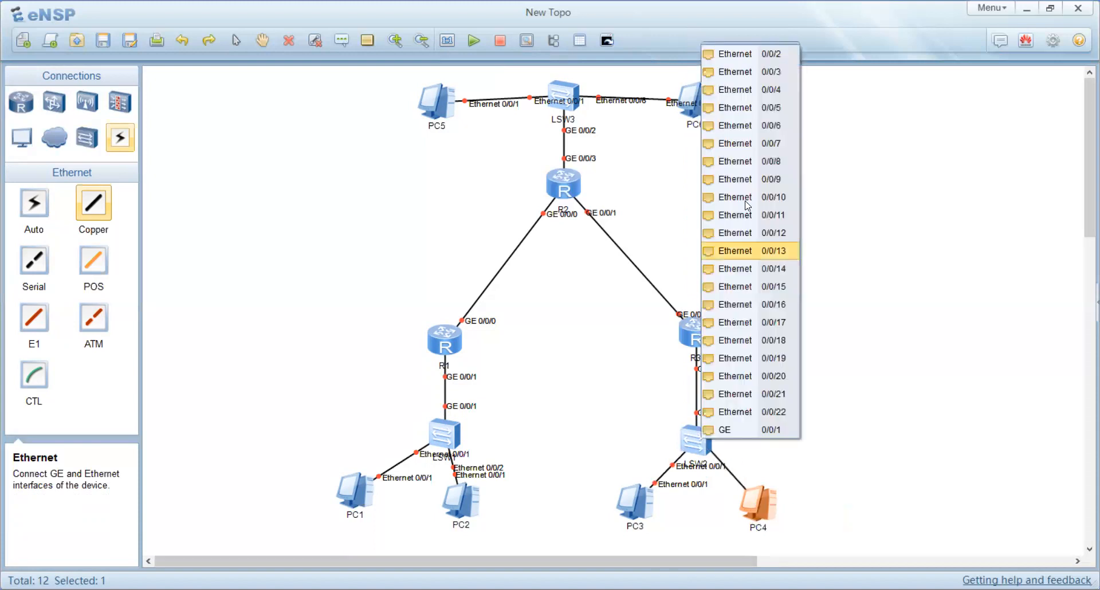
{"action": "left_click", "coordinate": [766, 54]}
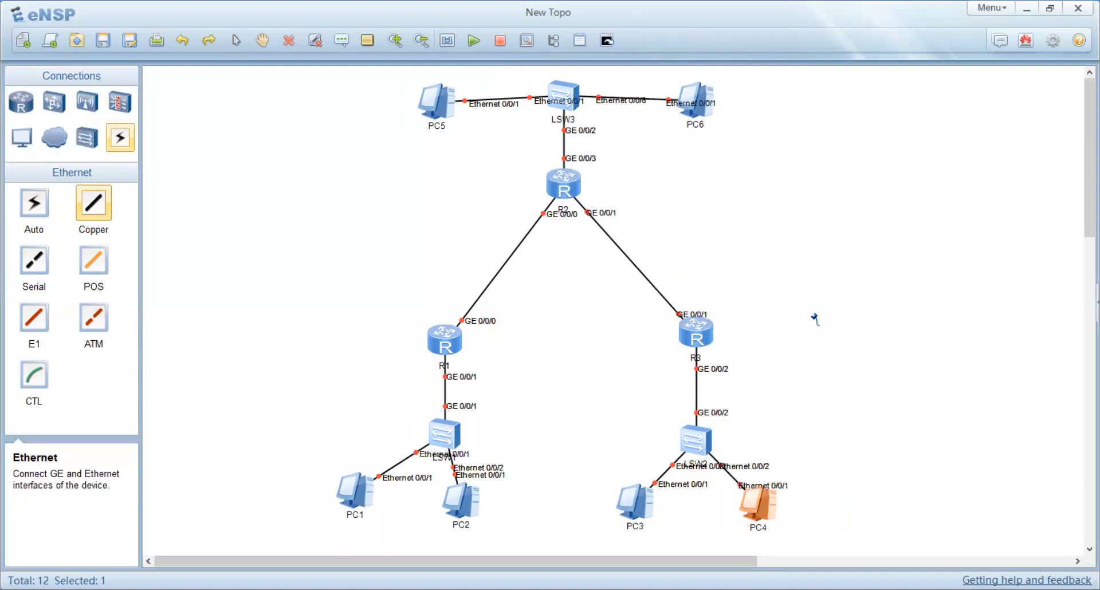
- Stop drawing links, move PC2 farther away from PC1, and raise R1 and LSW1 to open up their branch
{"action": "left_click", "coordinate": [123, 143]}
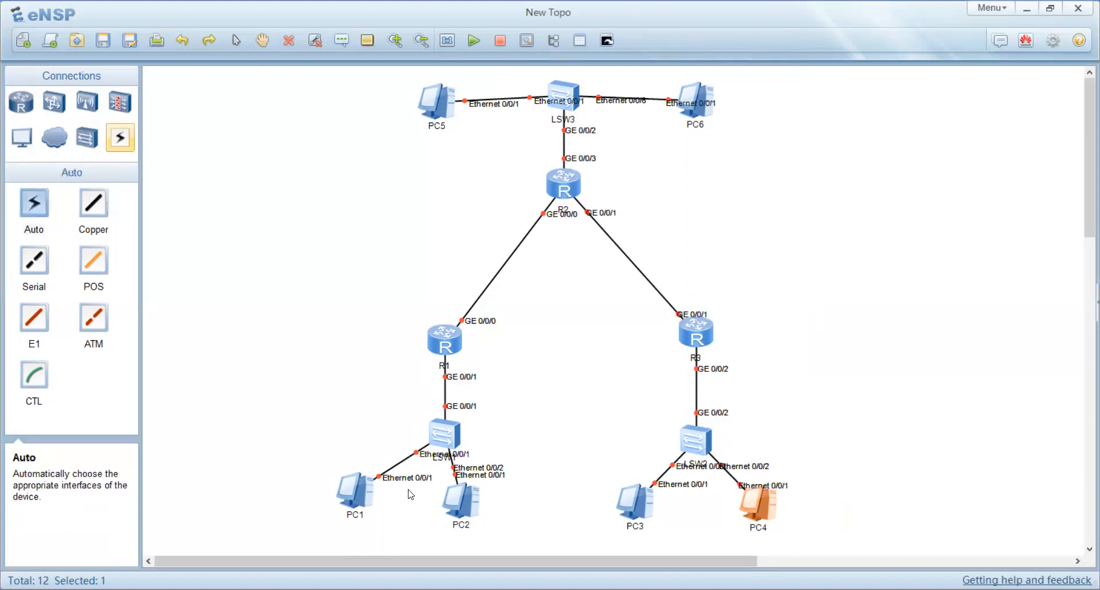
{"action": "left_click_drag", "start_coordinate": [471, 506], "coordinate": [546, 501]}
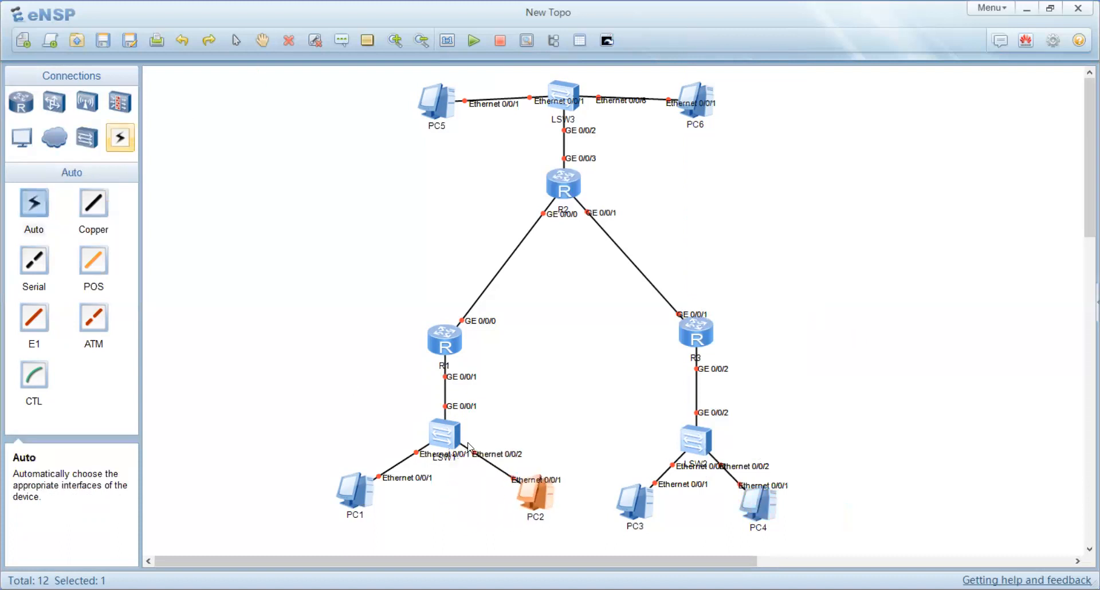
{"action": "left_click_drag", "start_coordinate": [446, 343], "coordinate": [437, 263]}
{"action": "left_click_drag", "start_coordinate": [431, 460], "coordinate": [418, 396]}
- Move the interface and name labels around R1, LSW1, PC1 and PC2 clear of the links, and raise both PCs closer to LSW1
{"action": "left_click_drag", "start_coordinate": [464, 302], "coordinate": [472, 301]}
{"action": "left_click_drag", "start_coordinate": [458, 347], "coordinate": [465, 346]}
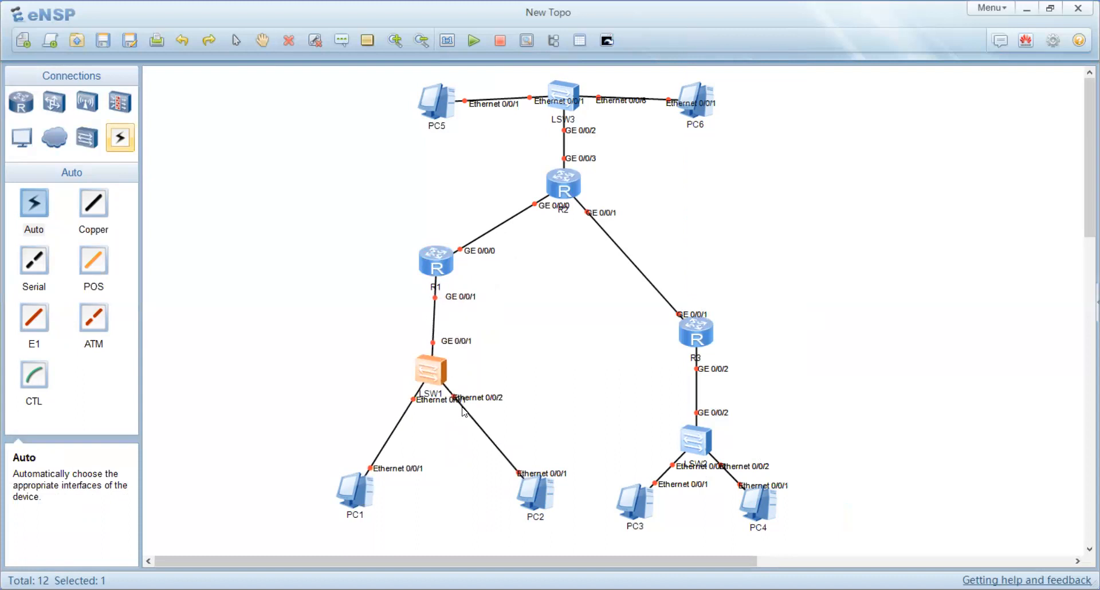
{"action": "left_click_drag", "start_coordinate": [480, 400], "coordinate": [418, 367]}
{"action": "left_click_drag", "start_coordinate": [422, 410], "coordinate": [359, 415]}
{"action": "left_click_drag", "start_coordinate": [355, 497], "coordinate": [326, 464]}
{"action": "left_click_drag", "start_coordinate": [543, 495], "coordinate": [551, 434]}
{"action": "left_click_drag", "start_coordinate": [538, 473], "coordinate": [541, 467]}
{"action": "left_click_drag", "start_coordinate": [372, 444], "coordinate": [309, 431]}
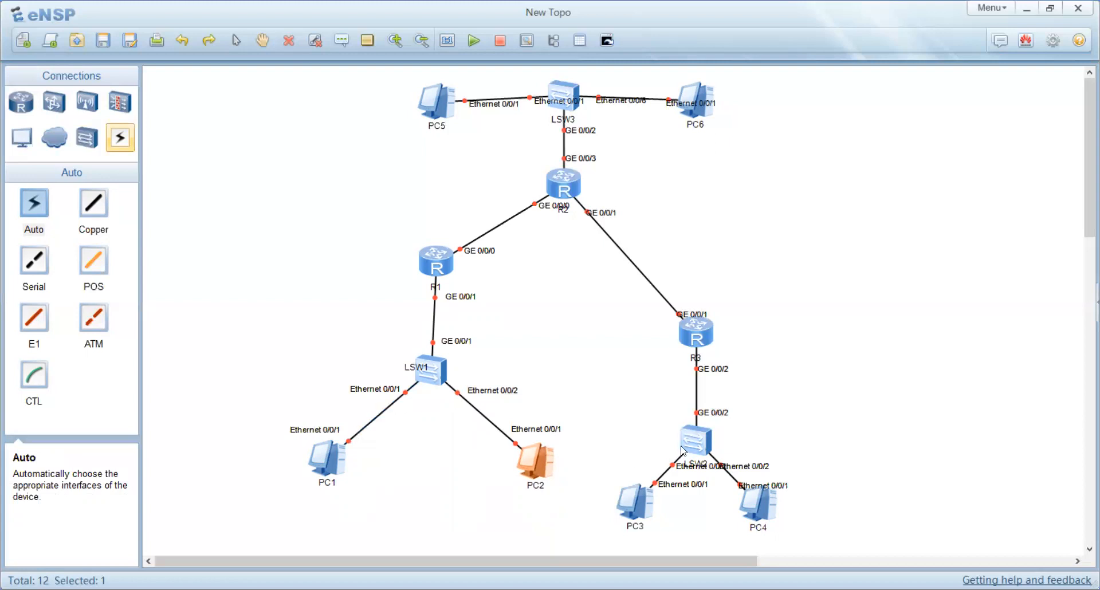
- Raise R3, LSW2, PC3 and PC4 and spread the two PCs apart on either side of LSW2
{"action": "left_click_drag", "start_coordinate": [695, 339], "coordinate": [719, 287]}
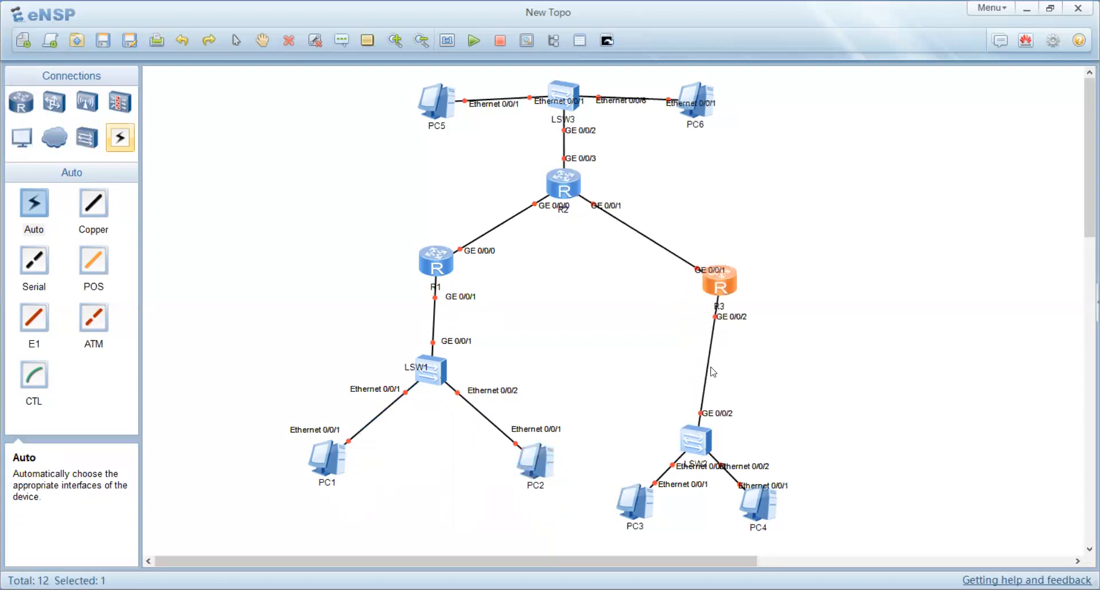
{"action": "left_click_drag", "start_coordinate": [694, 453], "coordinate": [723, 423]}
{"action": "left_click", "coordinate": [654, 485]}
{"action": "left_click_drag", "start_coordinate": [654, 485], "coordinate": [667, 456]}
{"action": "left_click_drag", "start_coordinate": [767, 505], "coordinate": [815, 469]}
- Move LSW2's Ethernet 0/0/1 and Ethernet 0/0/2 labels away from the switch so they no longer overlap its name or links
{"action": "left_click_drag", "start_coordinate": [796, 434], "coordinate": [793, 420]}
{"action": "double_click", "coordinate": [724, 410]}
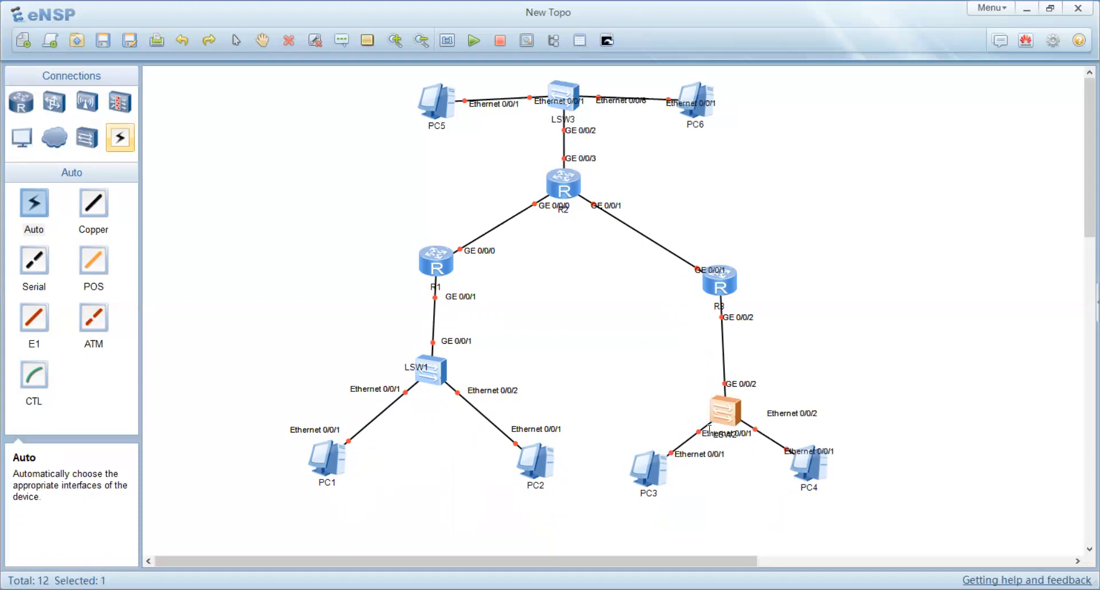
{"action": "left_click", "coordinate": [773, 105]}
{"action": "left_click_drag", "start_coordinate": [710, 437], "coordinate": [656, 419]}
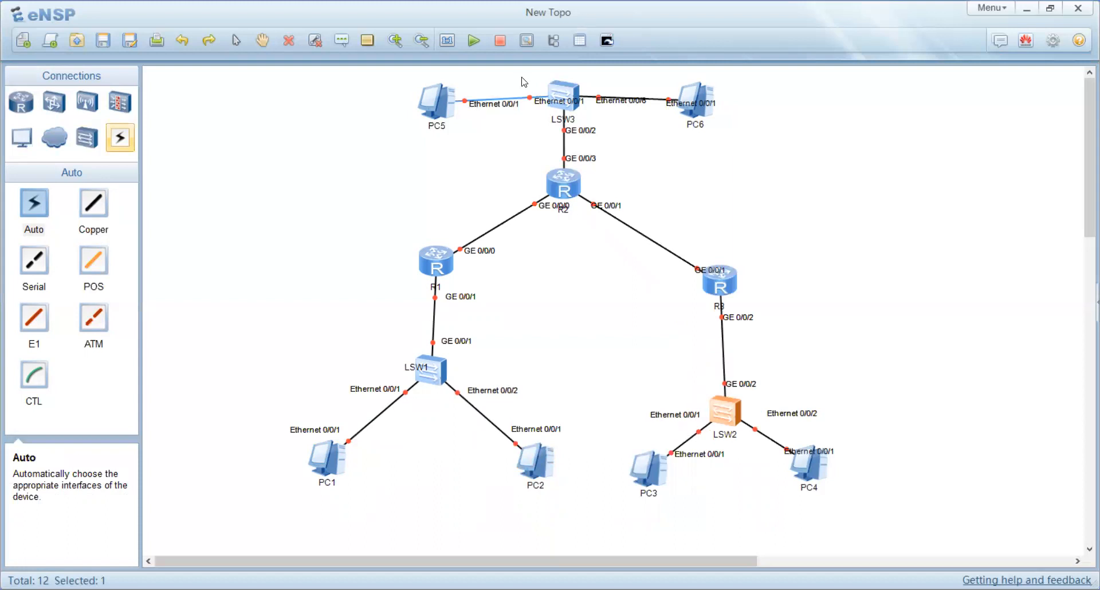
- Hide all interface labels in the topology and show them again
{"action": "left_click", "coordinate": [555, 41]}
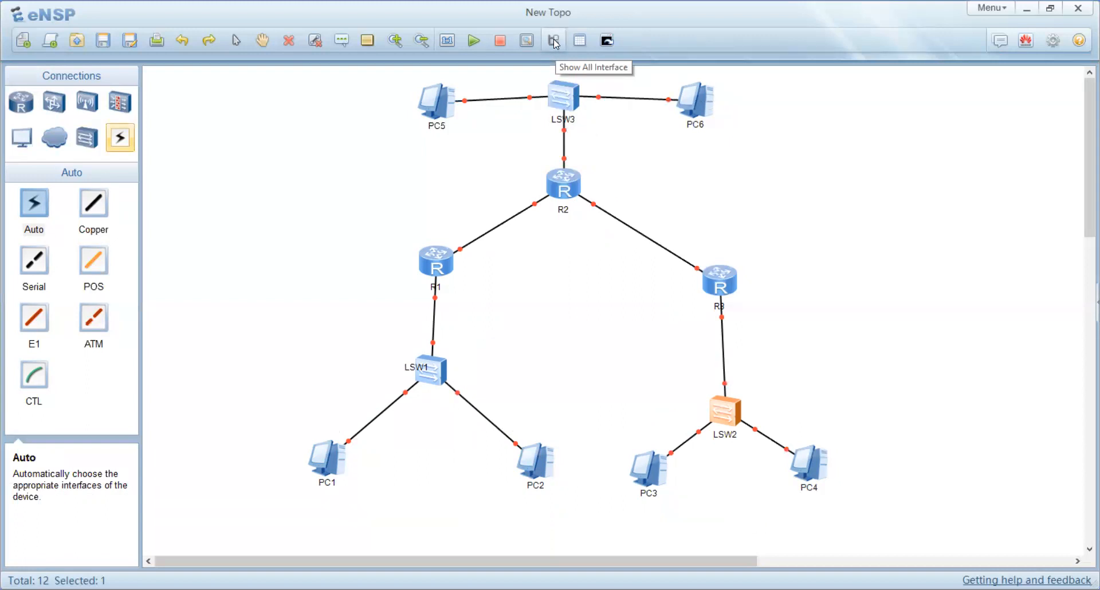
{"action": "left_click", "coordinate": [554, 41]}
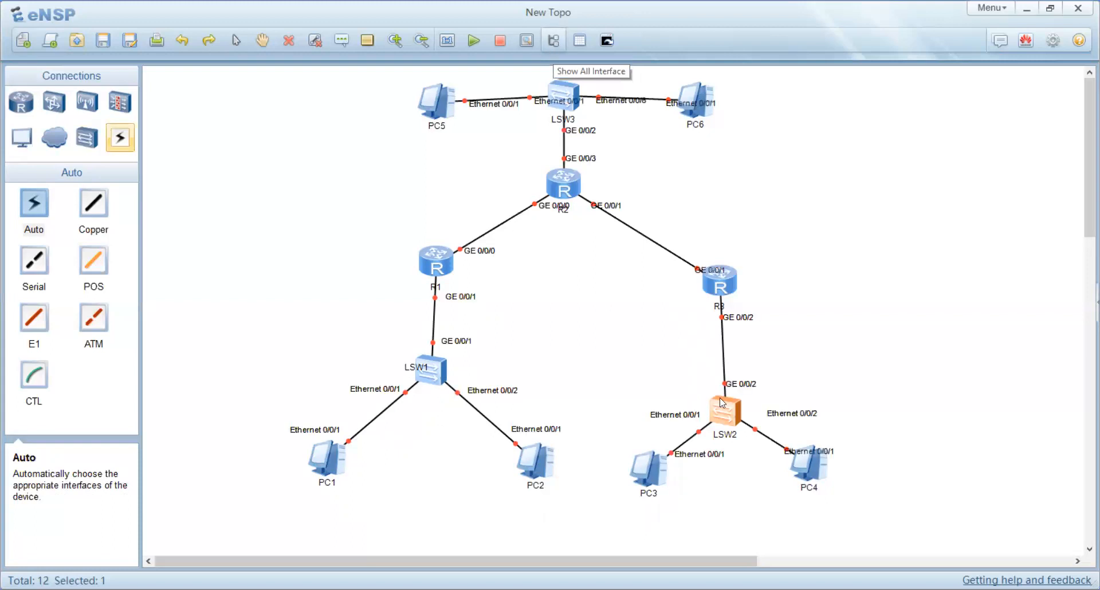
- Raise R3 and move the GE interface labels near LSW2, R3 and R2 clear of the devices and links
{"action": "left_click_drag", "start_coordinate": [747, 387], "coordinate": [752, 384]}
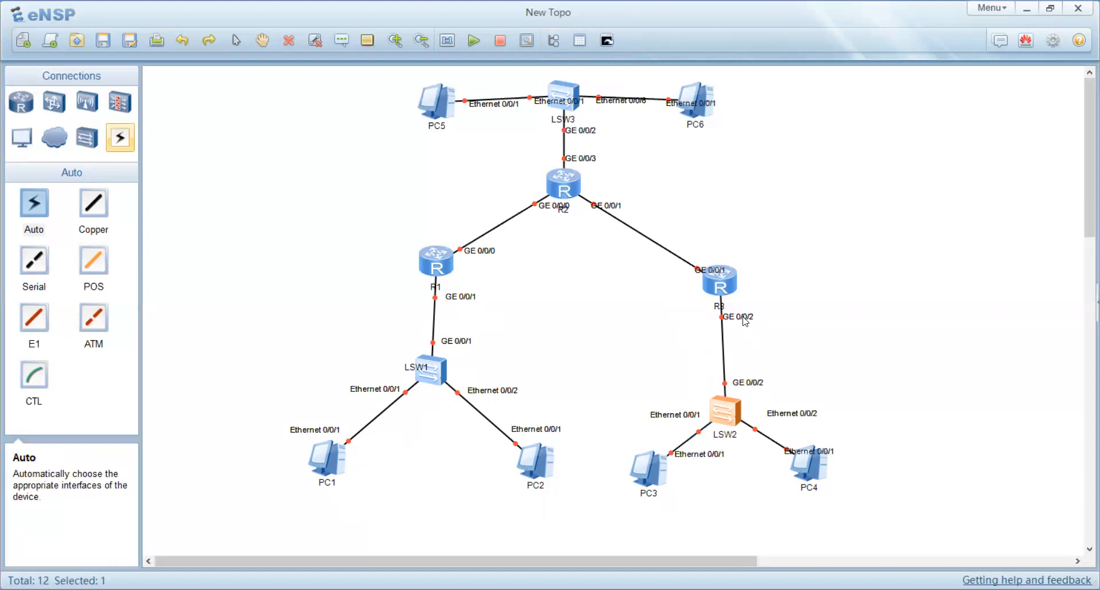
{"action": "left_click_drag", "start_coordinate": [737, 283], "coordinate": [710, 237]}
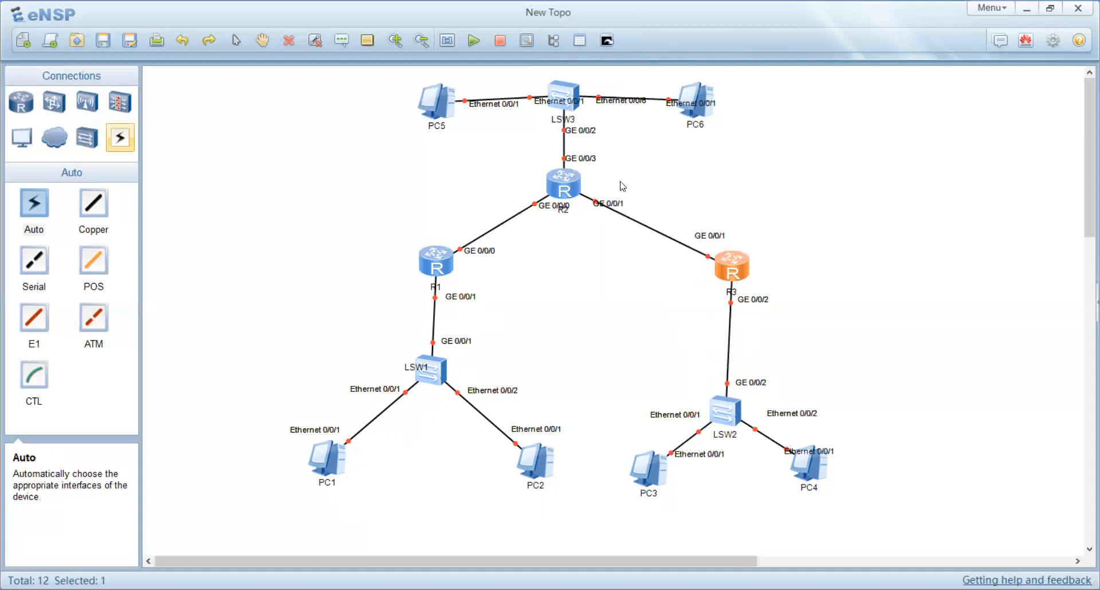
{"action": "left_click_drag", "start_coordinate": [613, 206], "coordinate": [500, 196]}
- Spread PC5 and PC6 farther apart on either side of LSW3 and move their links' Ethernet labels off the lines
{"action": "left_click_drag", "start_coordinate": [696, 100], "coordinate": [730, 102]}
{"action": "mouse_move", "coordinate": [645, 100]}
{"action": "left_mouse_down"}
{"action": "mouse_move", "coordinate": [624, 112]}
{"action": "mouse_move", "coordinate": [646, 84]}
{"action": "left_mouse_up"}
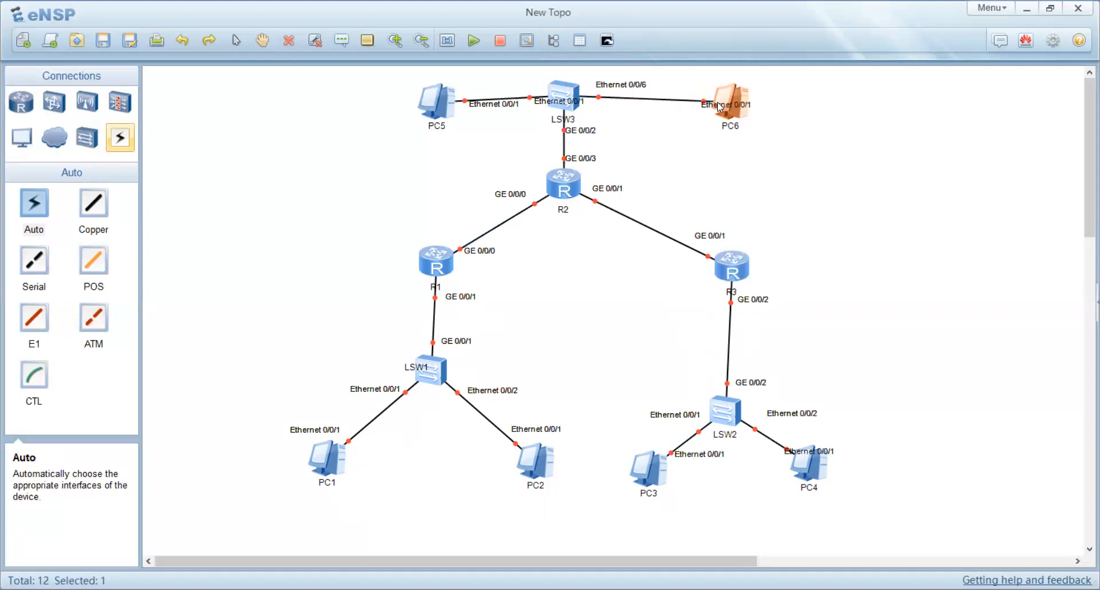
{"action": "left_click_drag", "start_coordinate": [716, 109], "coordinate": [675, 112]}
{"action": "mouse_move", "coordinate": [503, 109]}
{"action": "left_mouse_down"}
{"action": "mouse_move", "coordinate": [491, 112]}
{"action": "mouse_move", "coordinate": [504, 90]}
{"action": "left_mouse_up"}
{"action": "left_click_drag", "start_coordinate": [438, 111], "coordinate": [397, 107]}
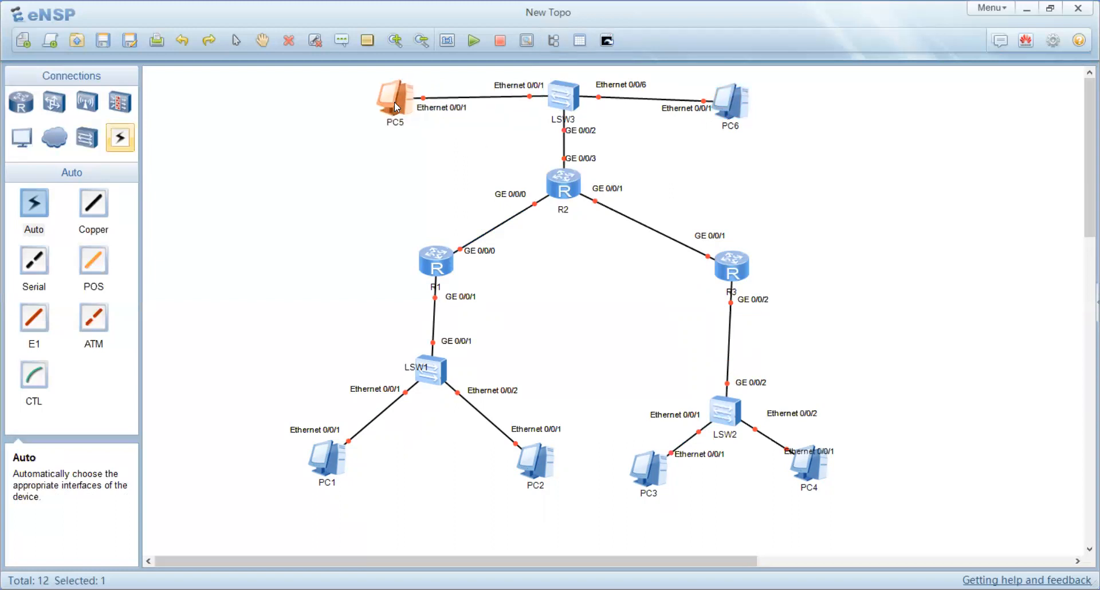
{"action": "left_click_drag", "start_coordinate": [743, 111], "coordinate": [756, 104]}
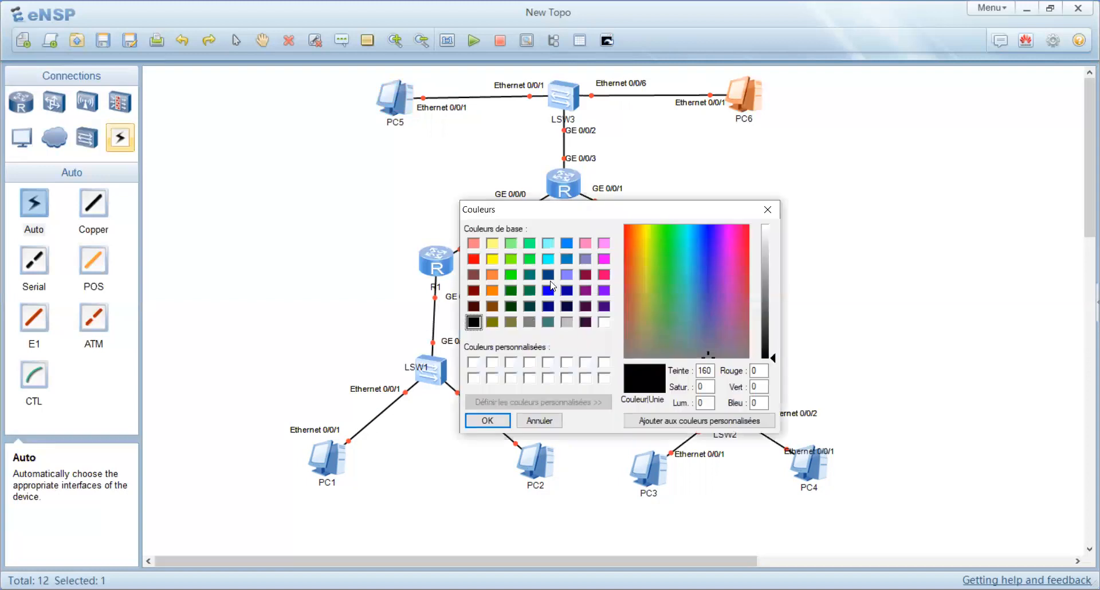
- Draw a rectangle filled with light red (255, 128, 128) behind LSW1, PC1 and PC2, starting just below R1
{"action": "left_click", "coordinate": [489, 422]}
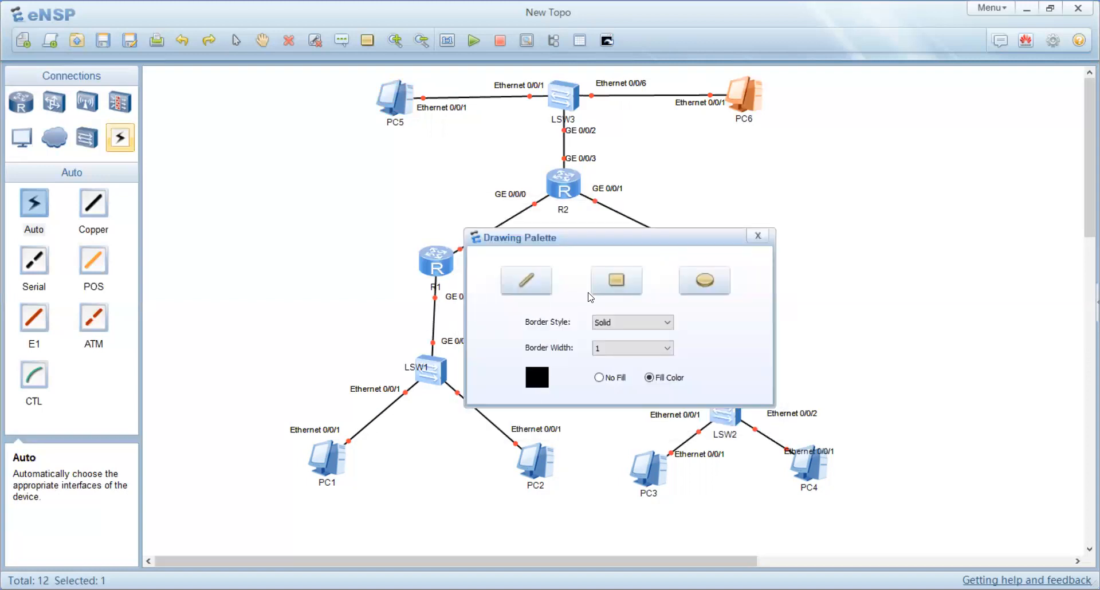
{"action": "left_click", "coordinate": [541, 389]}
{"action": "left_click", "coordinate": [474, 244]}
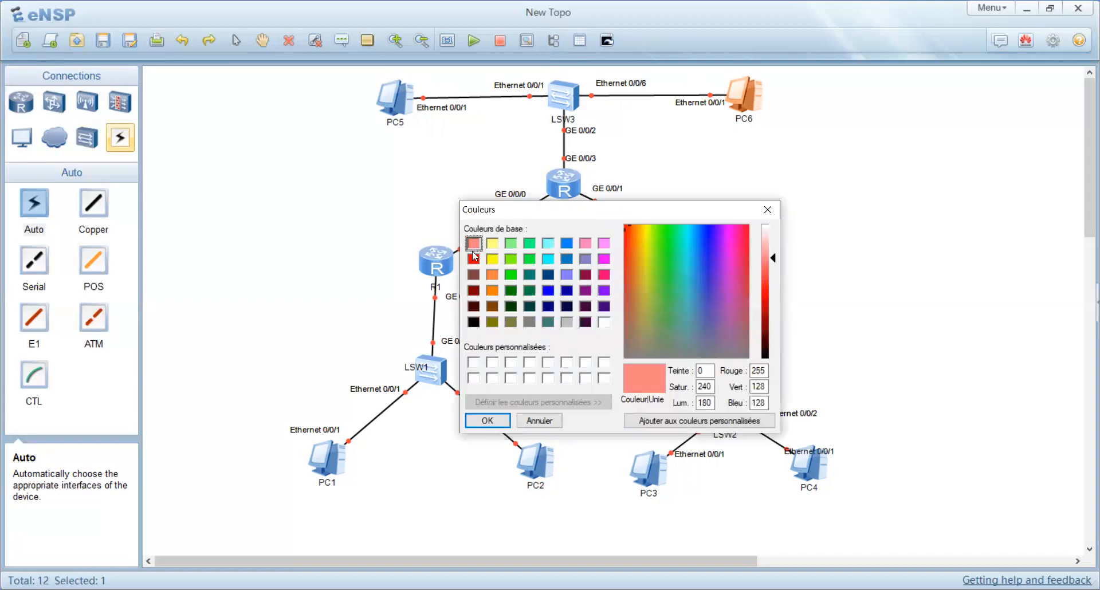
{"action": "left_click", "coordinate": [491, 424]}
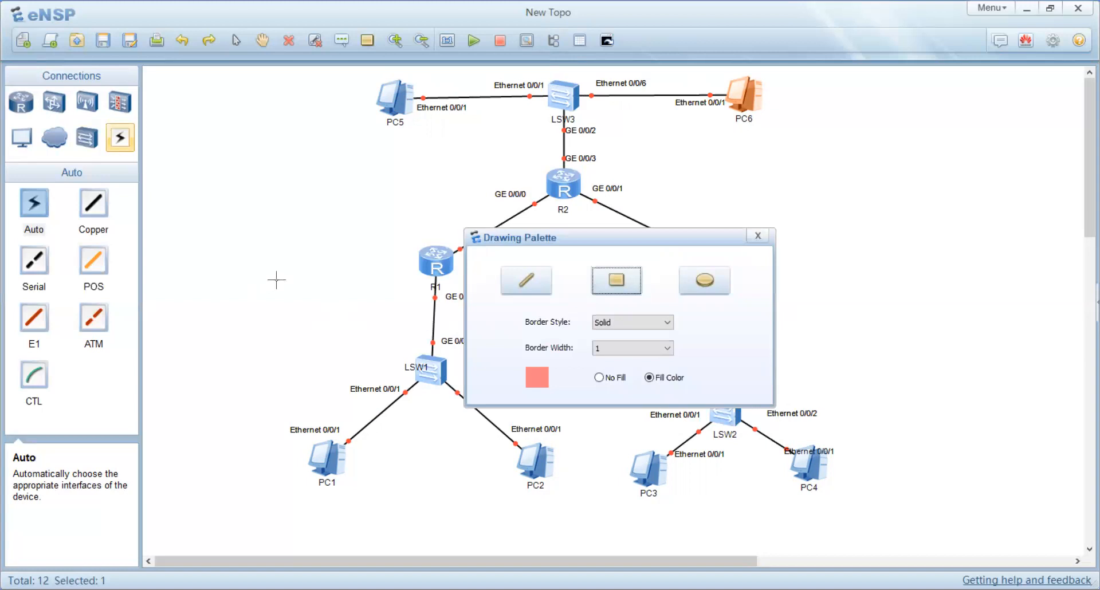
{"action": "left_click_drag", "start_coordinate": [284, 269], "coordinate": [580, 506]}
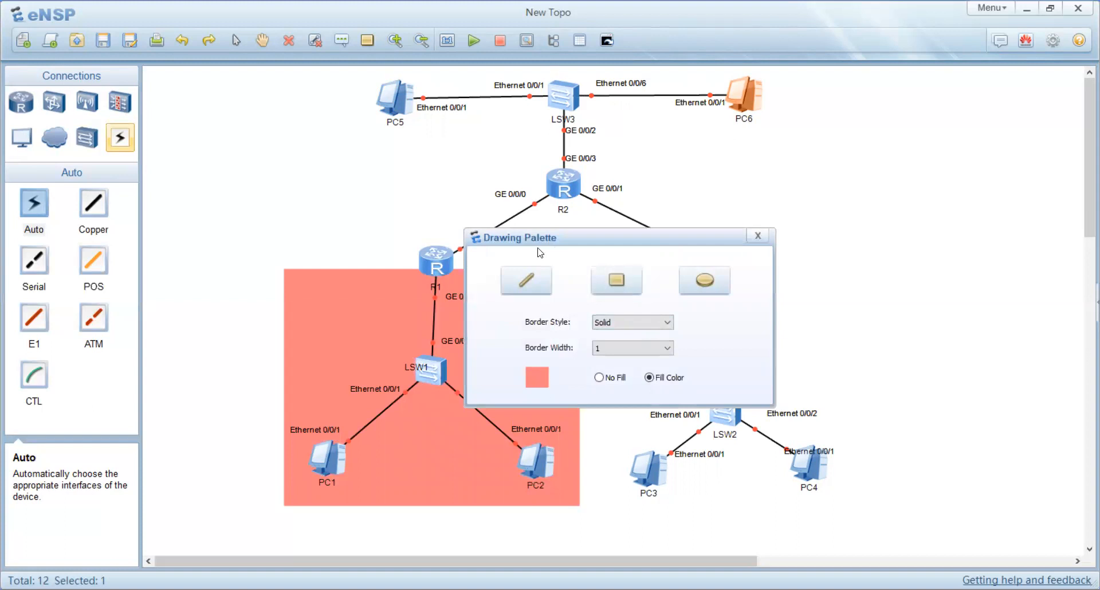
- Draw a rectangle filled with light yellow (255, 255, 128) behind LSW2, PC3 and PC4, starting just below R3
{"action": "left_click", "coordinate": [537, 377]}
{"action": "left_click", "coordinate": [492, 243]}
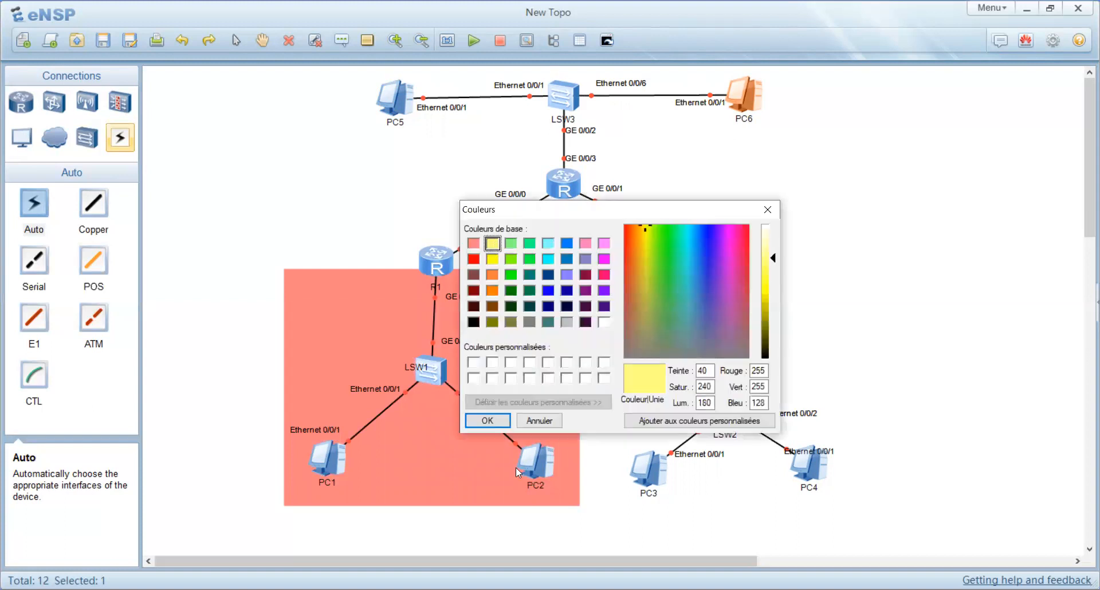
{"action": "left_click", "coordinate": [494, 419]}
{"action": "left_click", "coordinate": [616, 282]}
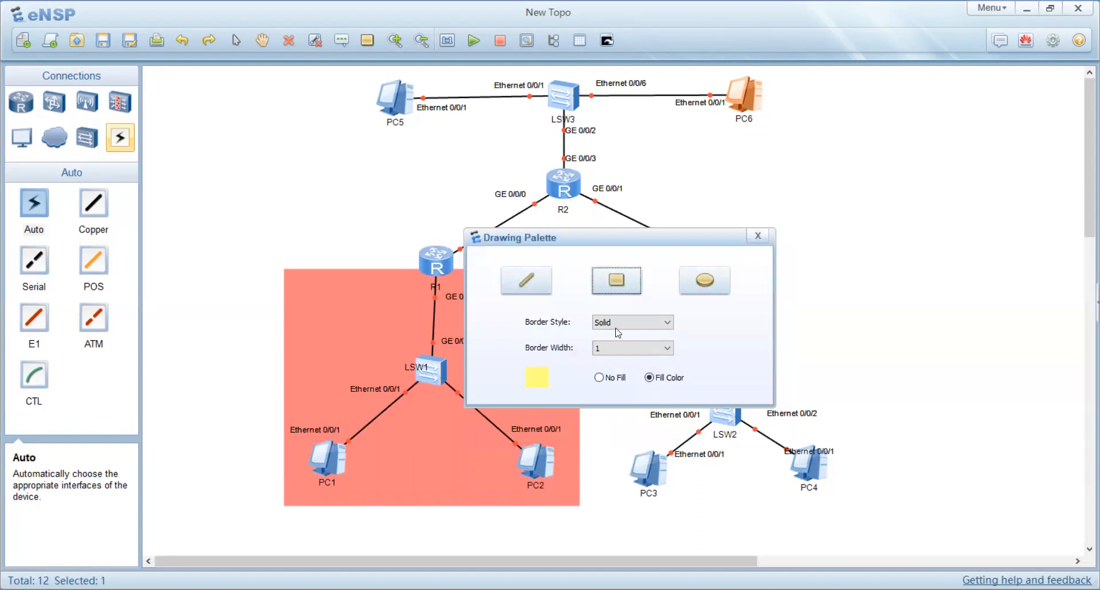
{"action": "left_click_drag", "start_coordinate": [863, 291], "coordinate": [598, 506]}
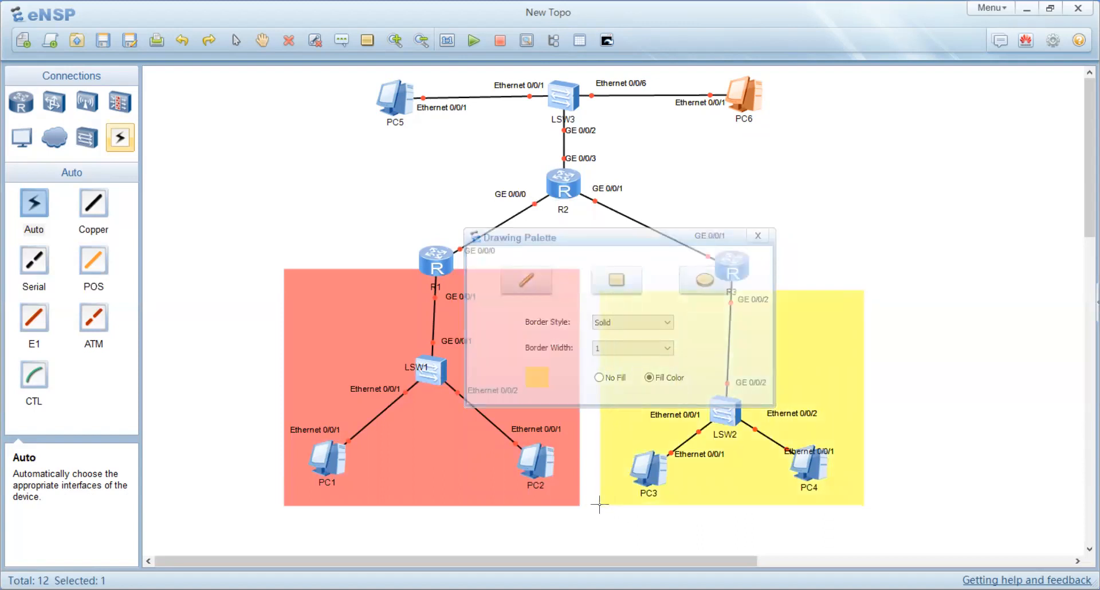
- Draw a light cyan (128, 255, 255) rectangle behind R2, LSW3, PC5 and PC6, close the drawing palette and shift the rectangle slightly up
{"action": "left_click", "coordinate": [543, 390]}
{"action": "left_click", "coordinate": [548, 243]}
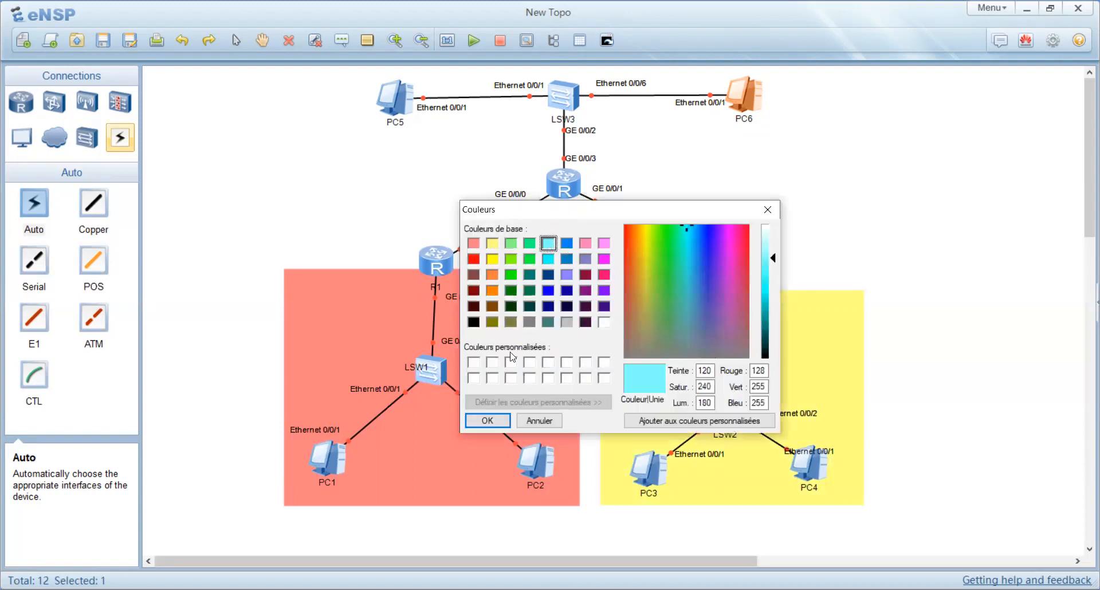
{"action": "left_click", "coordinate": [487, 421]}
{"action": "left_click", "coordinate": [619, 278]}
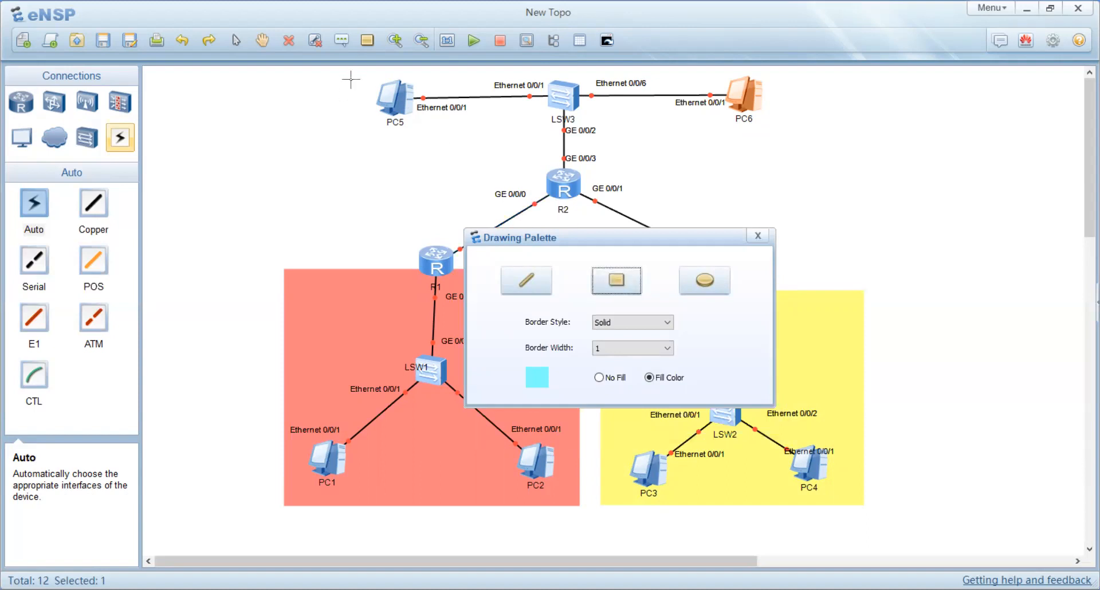
{"action": "mouse_move", "coordinate": [350, 76]}
{"action": "left_mouse_down"}
{"action": "mouse_move", "coordinate": [808, 187]}
{"action": "mouse_move", "coordinate": [808, 224]}
{"action": "left_mouse_up"}
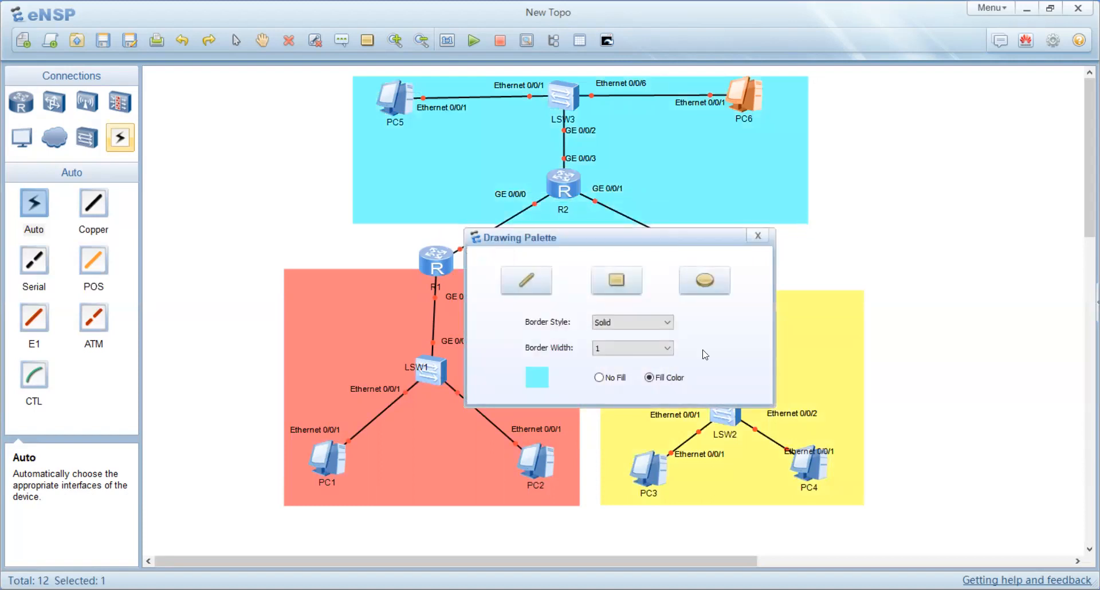
{"action": "left_click", "coordinate": [758, 236]}
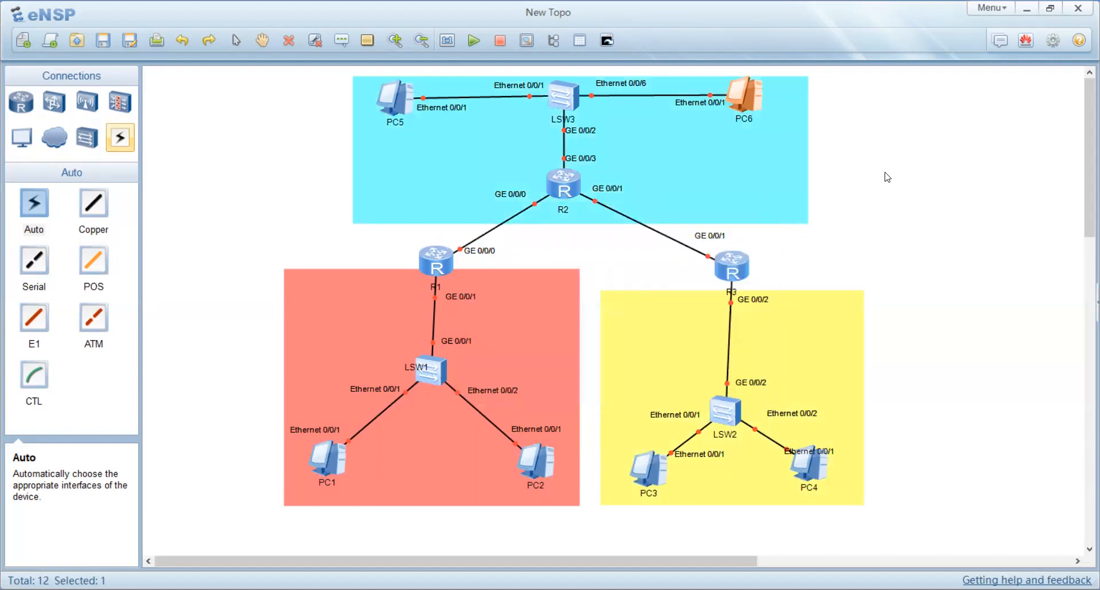
{"action": "left_click_drag", "start_coordinate": [639, 167], "coordinate": [645, 158]}
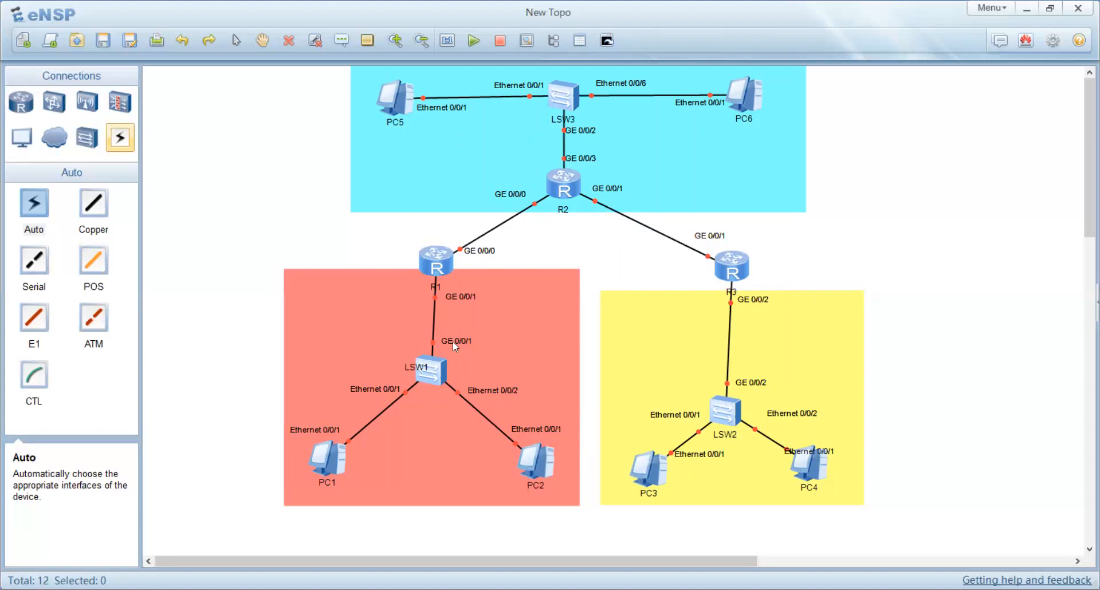
- Add the text label LAN1 between PC1 and PC2 and the text label LAN3 between PC3 and PC4
{"action": "left_click", "coordinate": [341, 40]}
{"action": "left_click", "coordinate": [392, 482]}
{"action": "left_click", "coordinate": [976, 417]}
{"action": "left_click", "coordinate": [342, 40]}
{"action": "left_click", "coordinate": [722, 491]}
{"action": "type", "text": "LAN2"}
{"action": "key", "text": "BackSpace"}
{"action": "type", "text": "3"}
{"action": "left_click", "coordinate": [908, 312]}
- Add the text label LAN2 in the cyan area beside PC5
{"action": "left_click", "coordinate": [415, 73]}
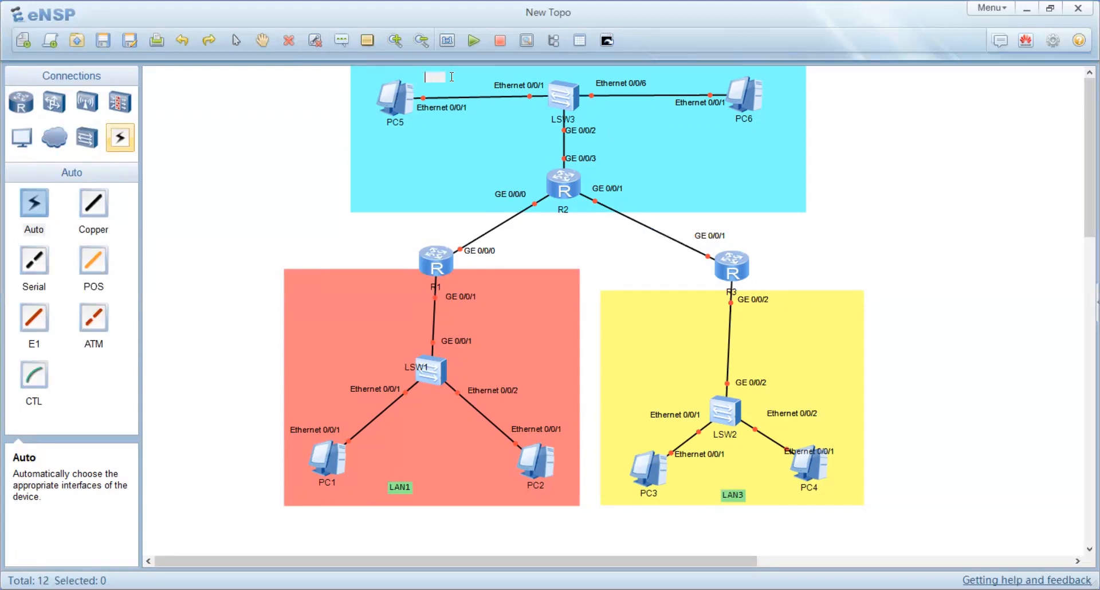
{"action": "type", "text": "LAN2"}
{"action": "left_click", "coordinate": [954, 205]}
- Add the subnet text label 1.1.1.0/24 in the red area near LSW1
{"action": "left_click", "coordinate": [341, 40]}
{"action": "left_click", "coordinate": [344, 330]}
{"action": "type", "text": "1.1.1.0"}
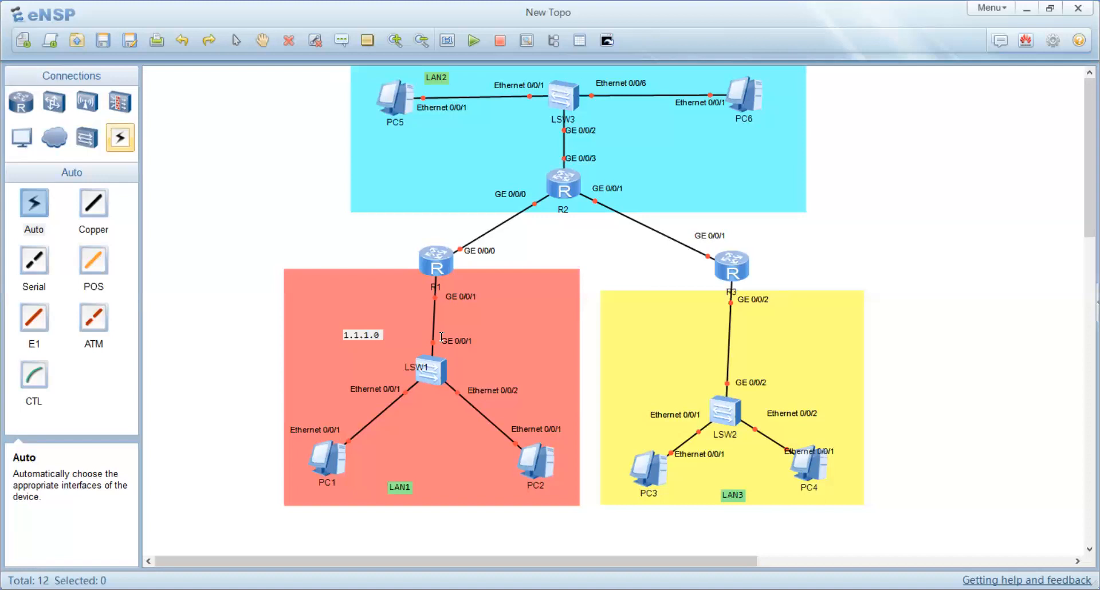
{"action": "type", "text": "/24"}
{"action": "left_click", "coordinate": [972, 399]}
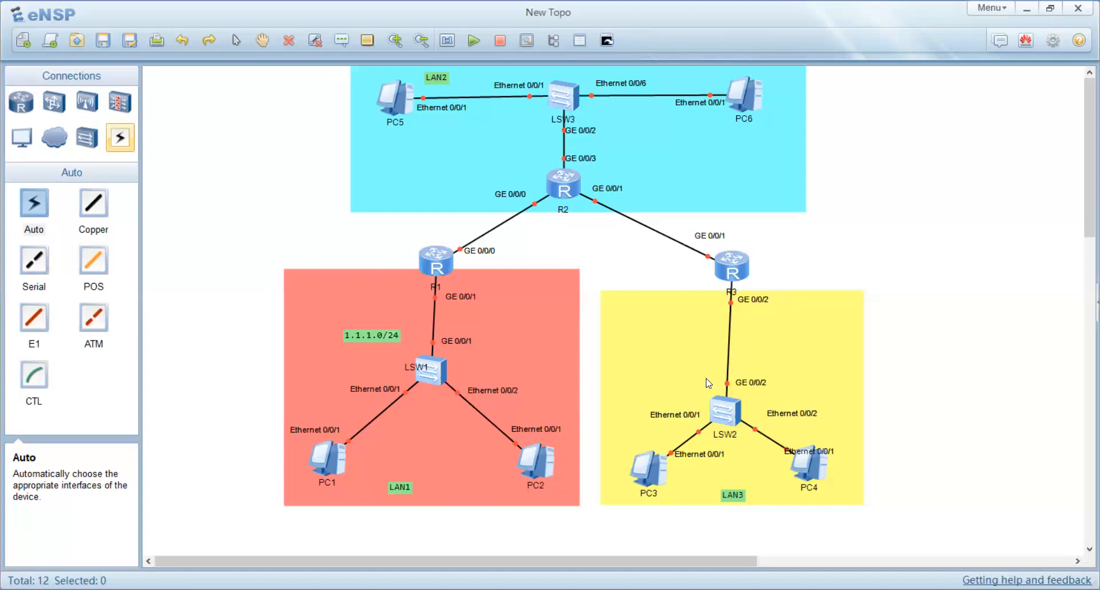
- Stack the 1.1.1.0/24 label directly under LAN1 between PC1 and PC2, and raise the LAN3 label slightly
{"action": "left_click_drag", "start_coordinate": [369, 338], "coordinate": [352, 432]}
{"action": "left_click_drag", "start_coordinate": [360, 487], "coordinate": [399, 517]}
{"action": "left_click_drag", "start_coordinate": [420, 479], "coordinate": [430, 457]}
{"action": "left_click_drag", "start_coordinate": [414, 518], "coordinate": [443, 477]}
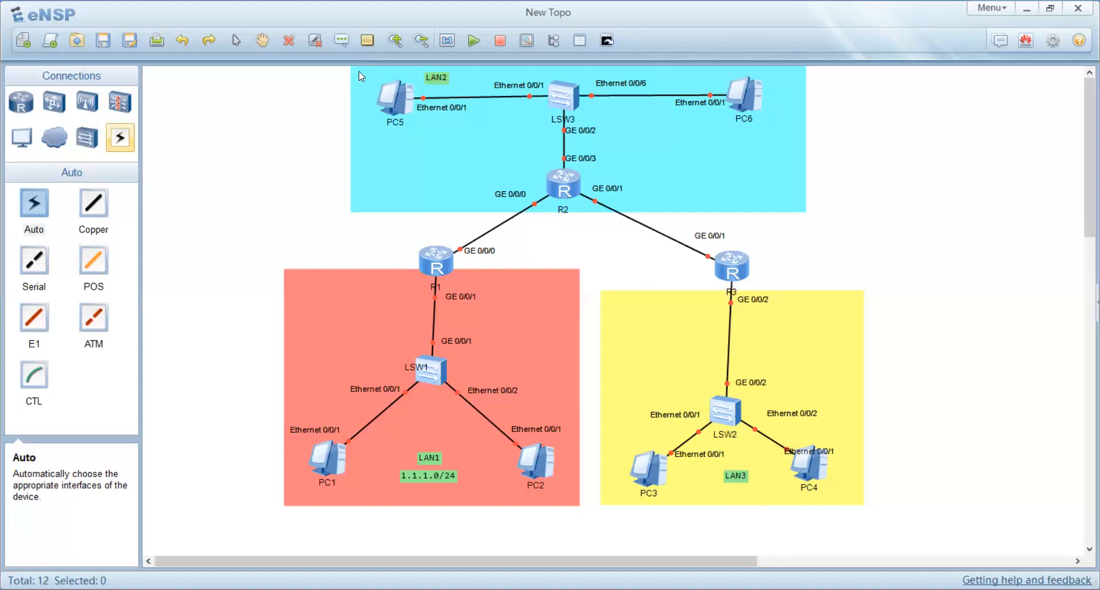
- Add the subnet text label 1.1.2.0/24 below LAN3 and nudge the LAN3 label to line up above it
{"action": "left_click", "coordinate": [343, 46]}
{"action": "left_click", "coordinate": [721, 494]}
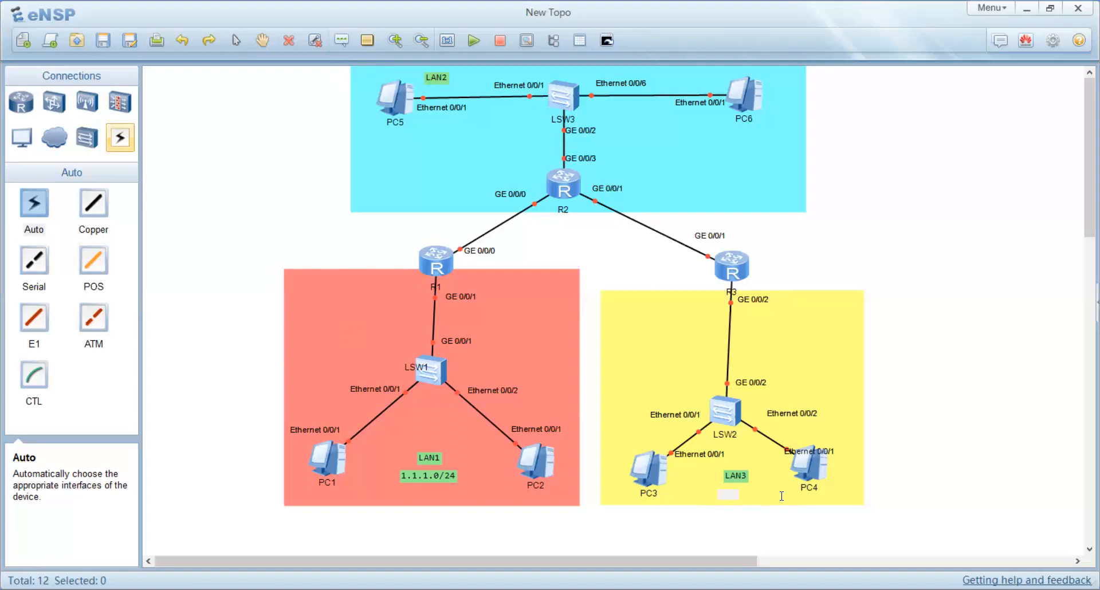
{"action": "type", "text": "1.1.2.0/24"}
{"action": "left_click", "coordinate": [955, 468]}
{"action": "left_click_drag", "start_coordinate": [737, 475], "coordinate": [742, 475]}
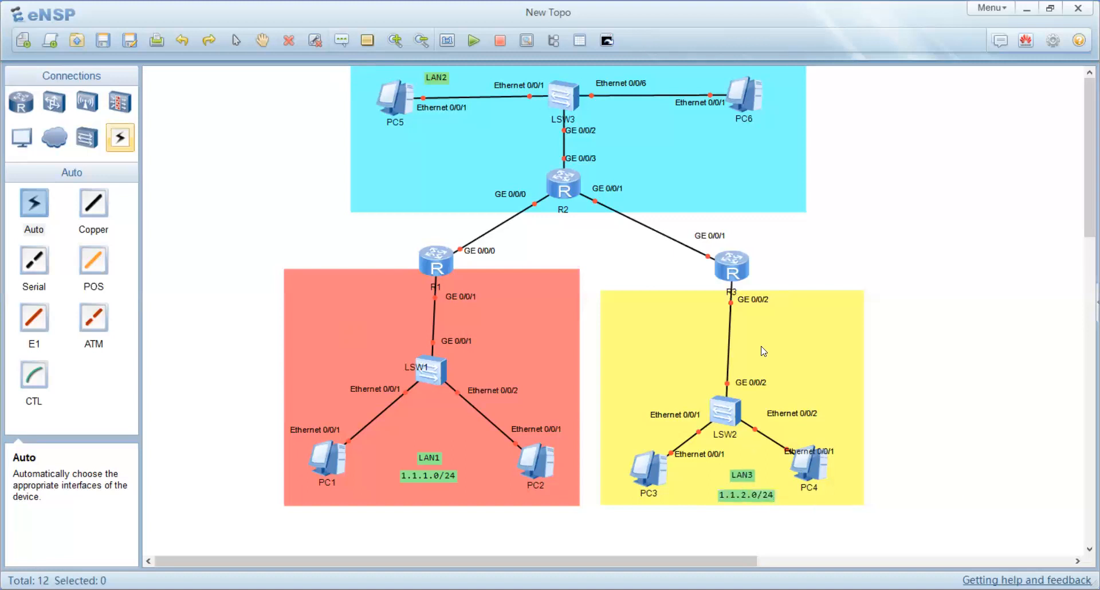
- Move the LAN2 label below PC6 and add 1.1.3.0/24 as its second line
{"action": "left_click_drag", "start_coordinate": [446, 80], "coordinate": [726, 159]}
{"action": "double_click", "coordinate": [732, 159]}
{"action": "key", "text": "Return"}
{"action": "type", "text": "1.1."}
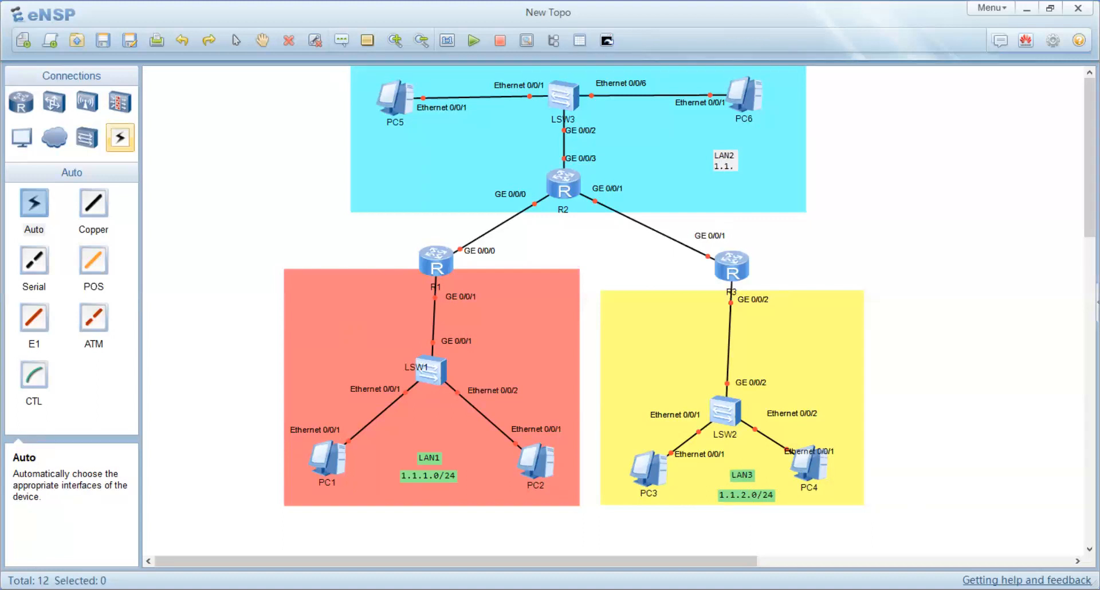
{"action": "type", "text": "3.0/24"}
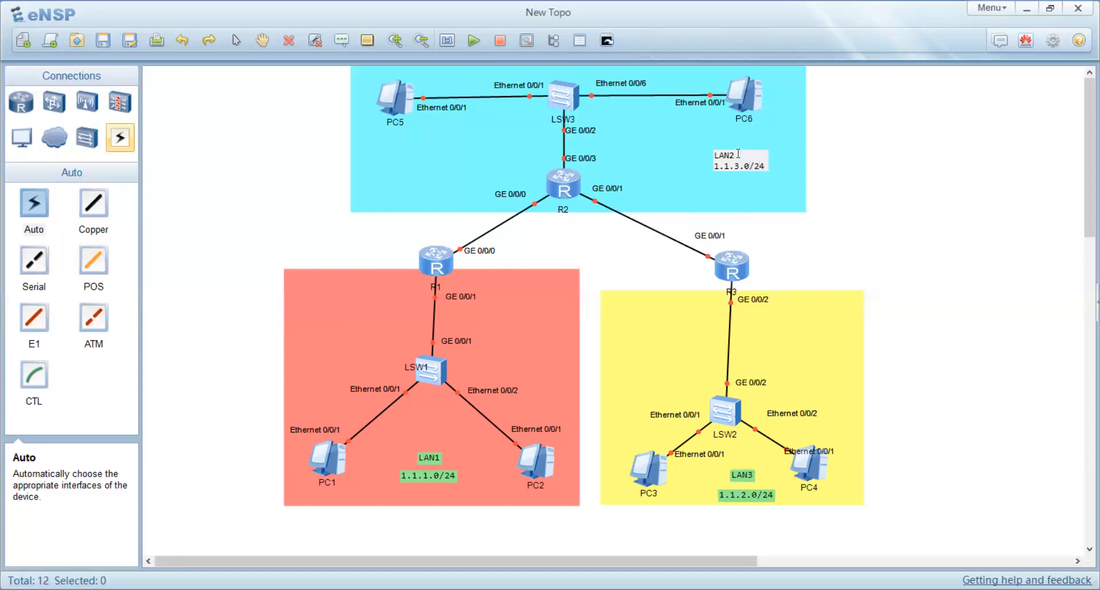
{"action": "left_click", "coordinate": [874, 182]}
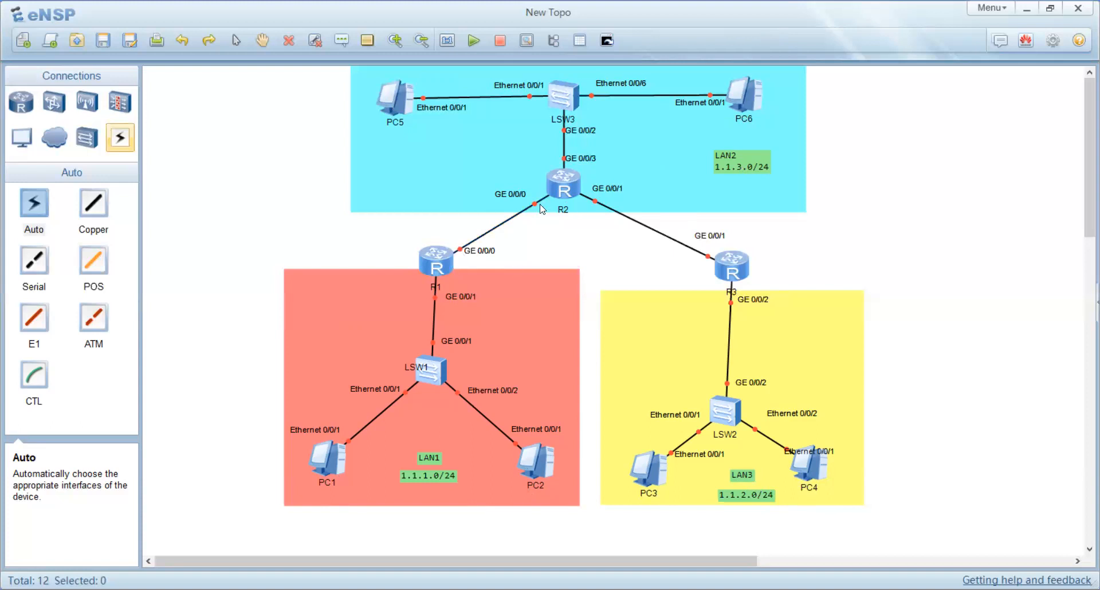
- Add the text label 1.1.4.0/30 for the R1–R2 link and place it above the link
{"action": "left_click", "coordinate": [344, 40]}
{"action": "left_click", "coordinate": [510, 232]}
{"action": "type", "text": "1.1.4.0/"}
{"action": "type", "text": "30"}
{"action": "left_click", "coordinate": [598, 262]}
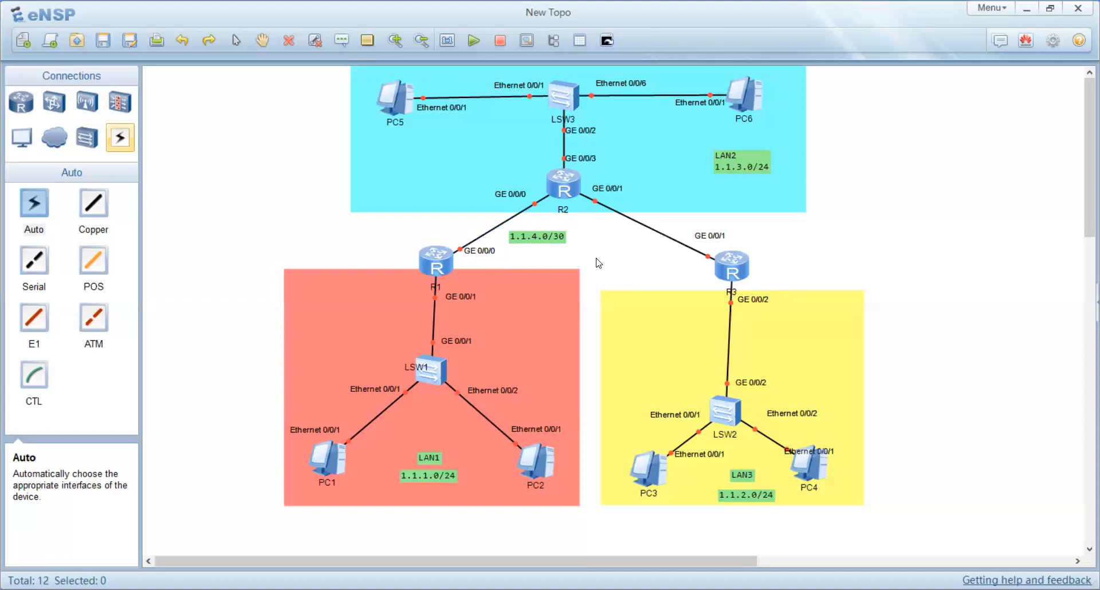
{"action": "left_click_drag", "start_coordinate": [528, 233], "coordinate": [462, 219]}
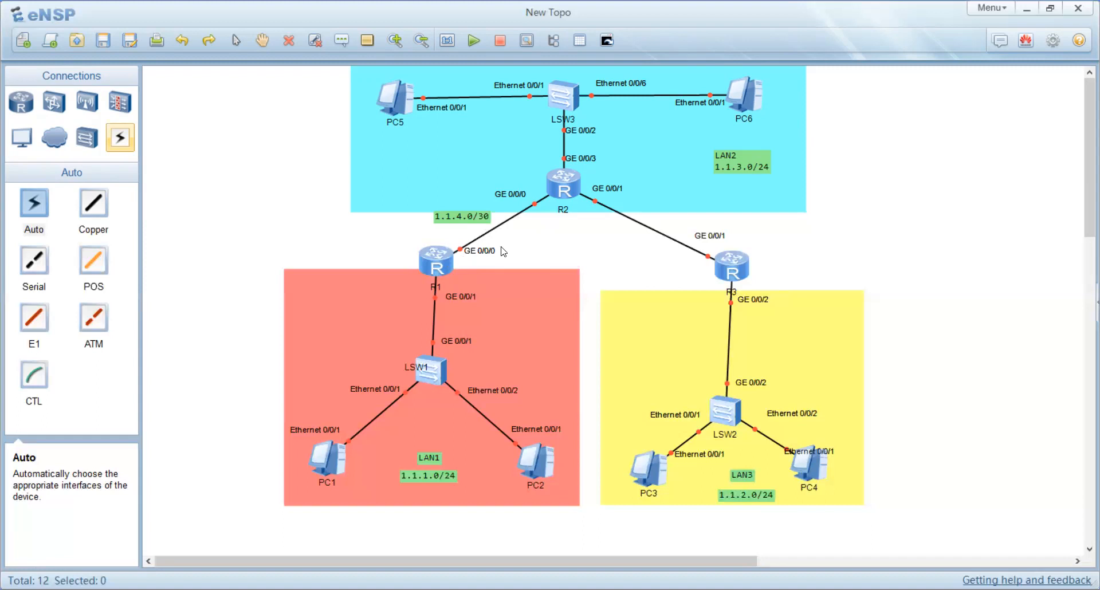
- Move R1's name label off the link below the router and add the text label 1.1.4.4/30 above the R2–R3 link
{"action": "left_click_drag", "start_coordinate": [416, 259], "coordinate": [412, 247]}
{"action": "left_click", "coordinate": [342, 41]}
{"action": "left_click", "coordinate": [651, 220]}
{"action": "type", "text": "1.1.4.4/30"}
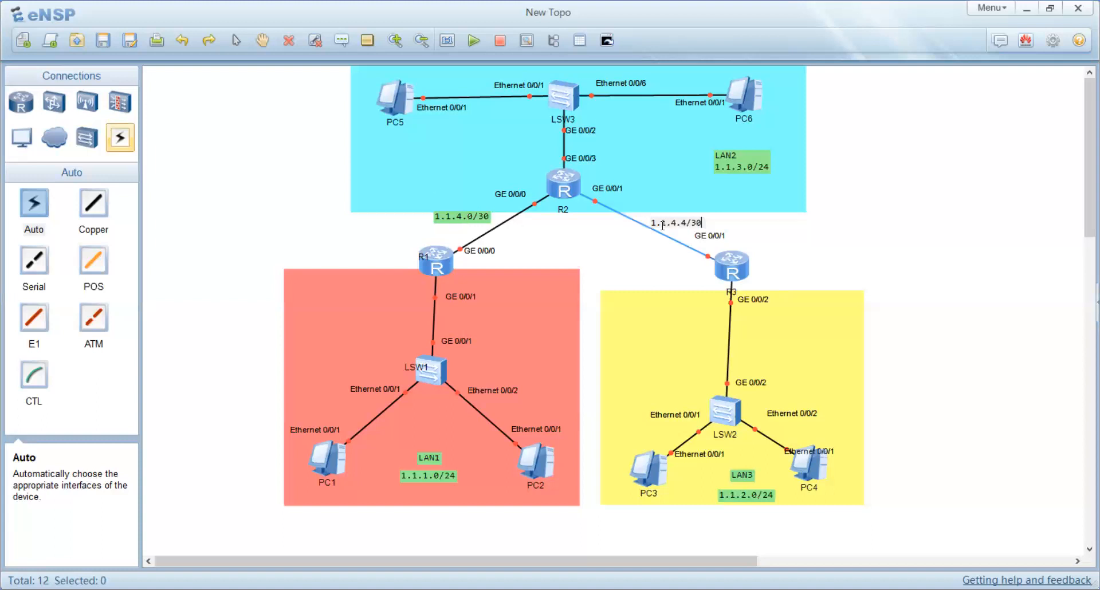
{"action": "left_click", "coordinate": [723, 226]}
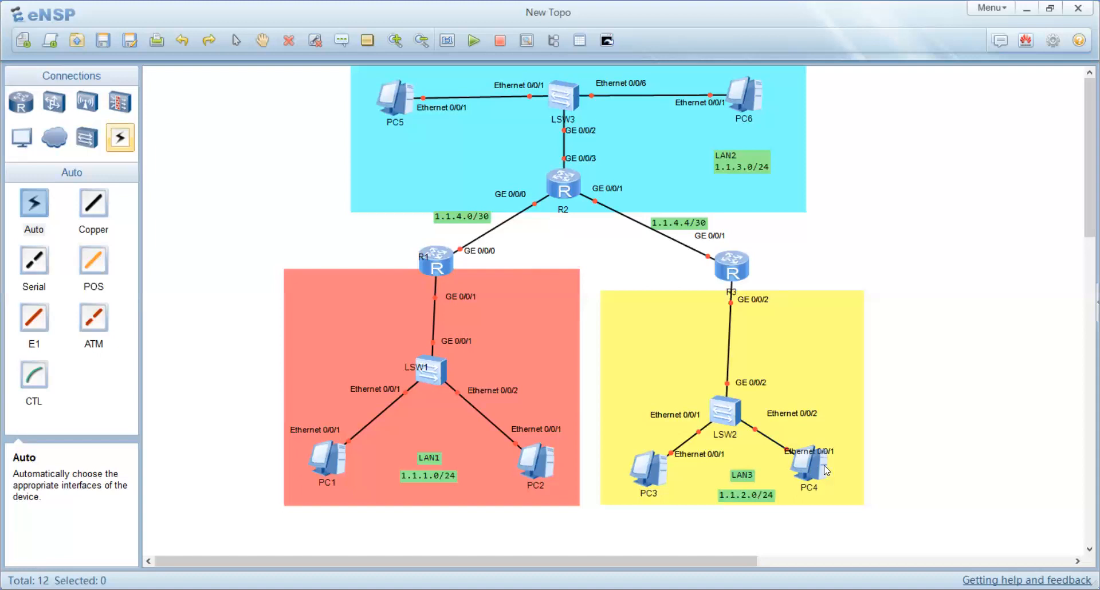
- Move PC4 and PC3 outward from the LAN3 labels and shift PC5 farther away from LSW3
{"action": "left_click_drag", "start_coordinate": [807, 465], "coordinate": [828, 465]}
{"action": "left_click_drag", "start_coordinate": [651, 473], "coordinate": [645, 477]}
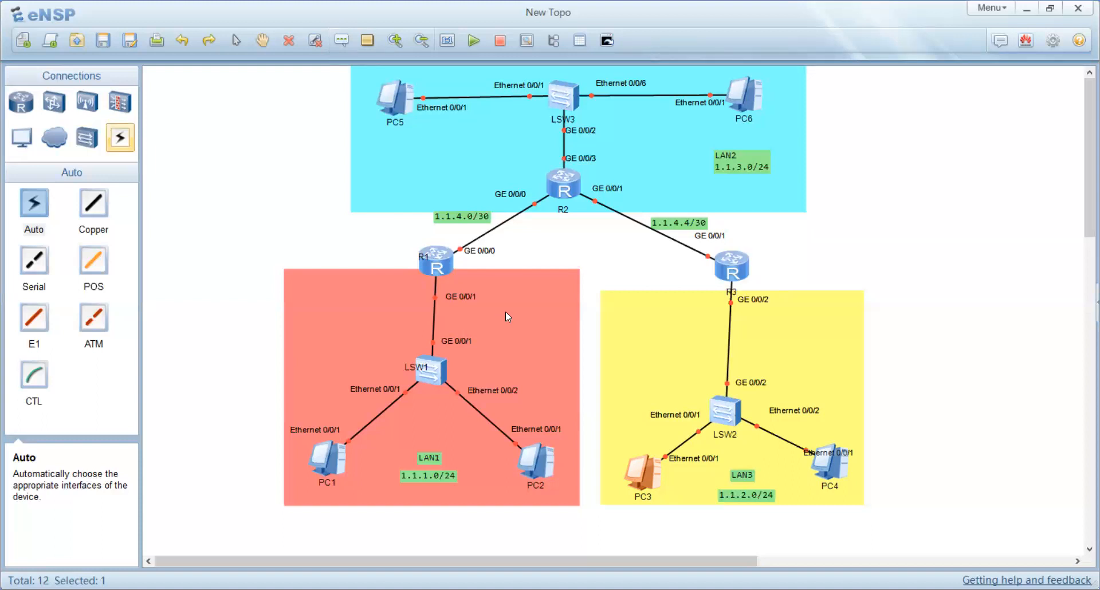
{"action": "left_click_drag", "start_coordinate": [391, 108], "coordinate": [379, 100]}
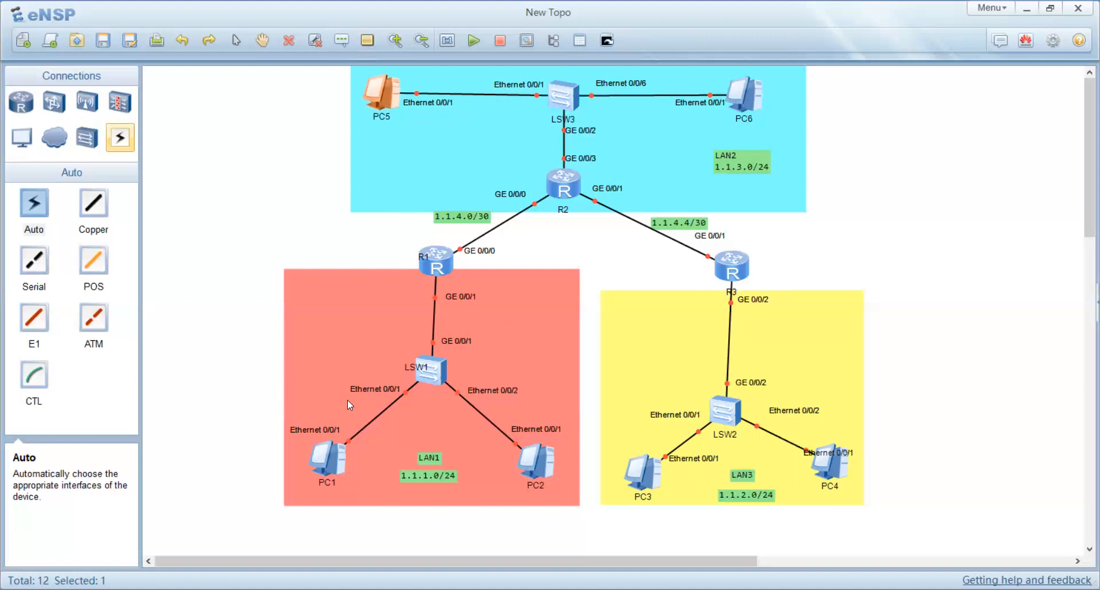
- Add the text label 1.1.1.1/24 under PC1
{"action": "left_click", "coordinate": [342, 41]}
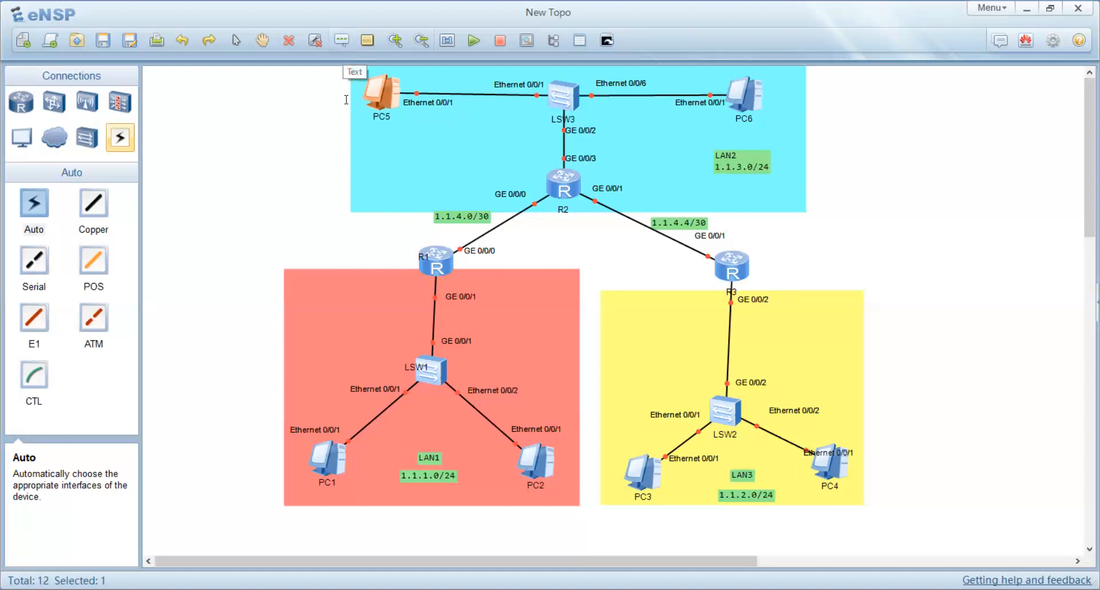
{"action": "left_click", "coordinate": [293, 494]}
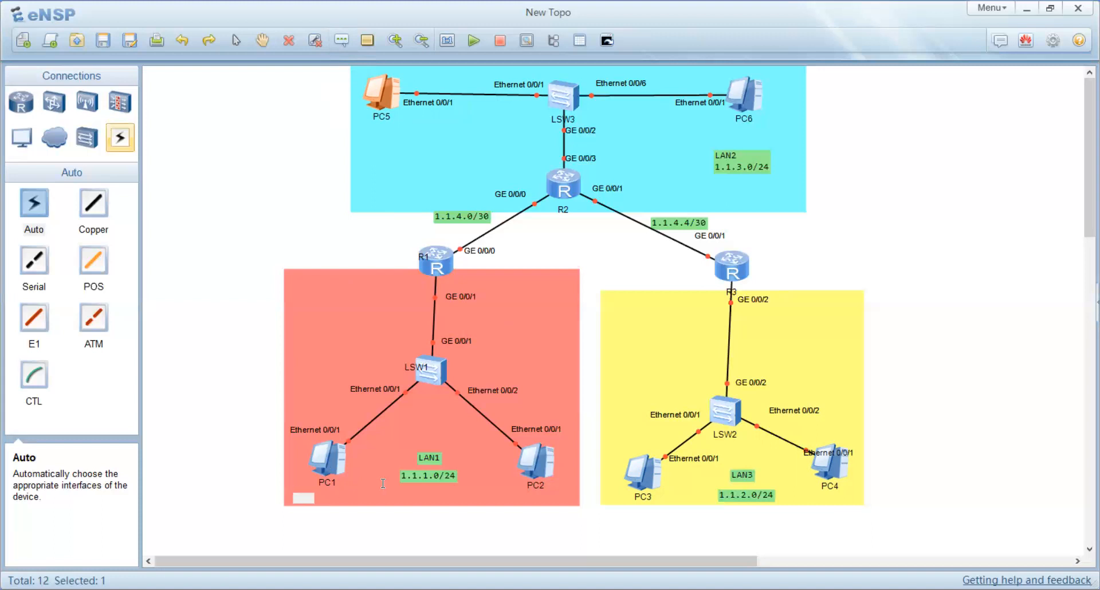
{"action": "type", "text": "1.1.1.1/24"}
{"action": "left_click", "coordinate": [391, 534]}
{"action": "left_click_drag", "start_coordinate": [335, 504], "coordinate": [334, 503]}
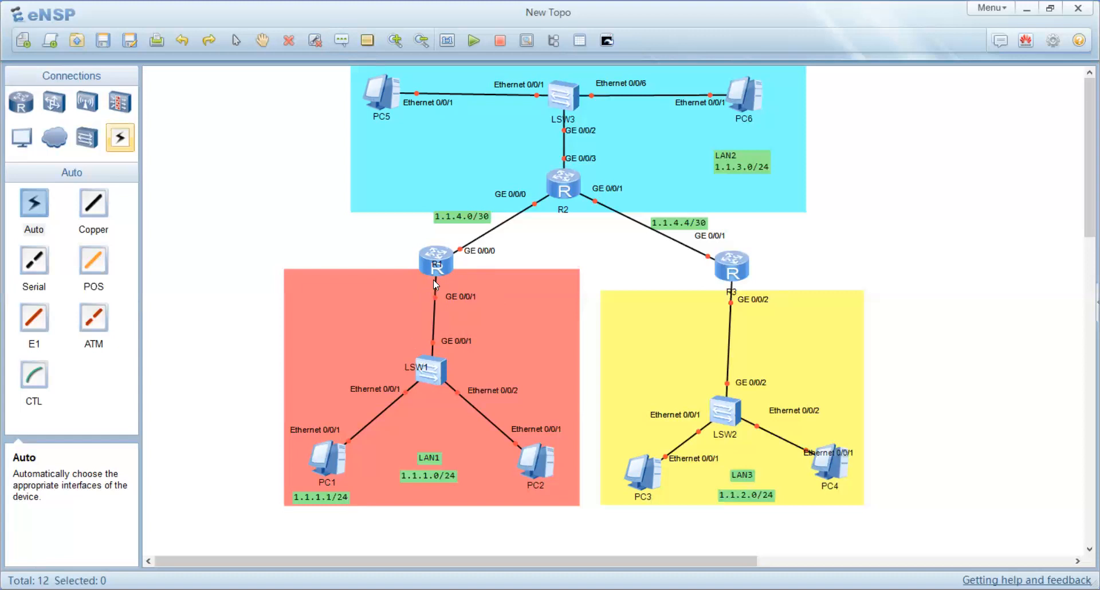
- Add the text label 1.1.1.2/24 under PC2
{"action": "left_click", "coordinate": [341, 42]}
{"action": "left_click", "coordinate": [519, 493]}
{"action": "type", "text": "1.1.1.2/24"}
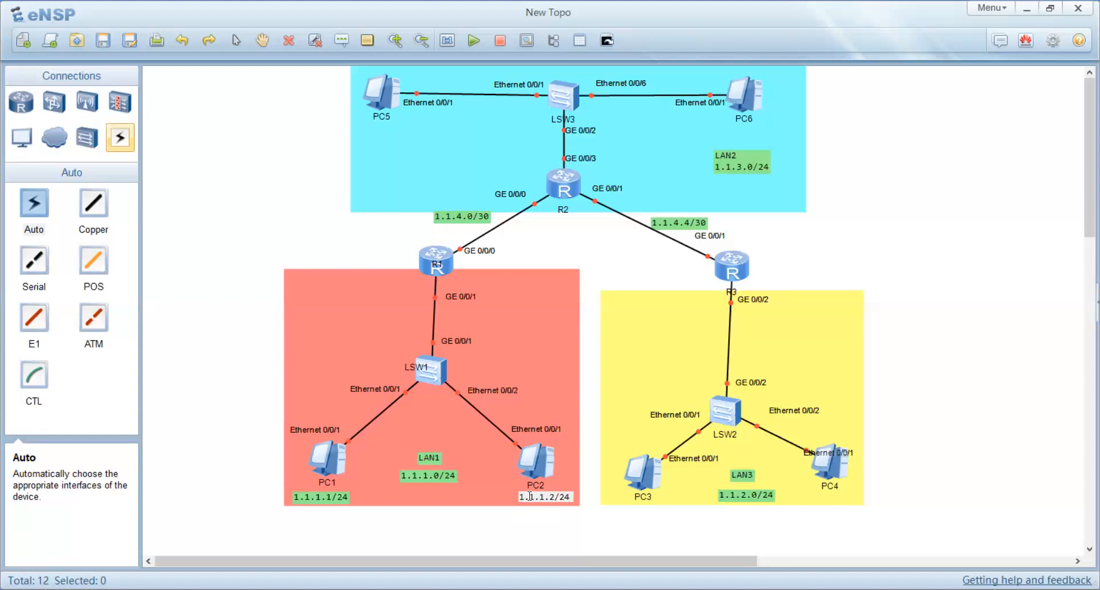
{"action": "left_click", "coordinate": [530, 507]}
- Extend PC1's address label with a second line reading Gateway:1.1.1.254
{"action": "double_click", "coordinate": [346, 497]}
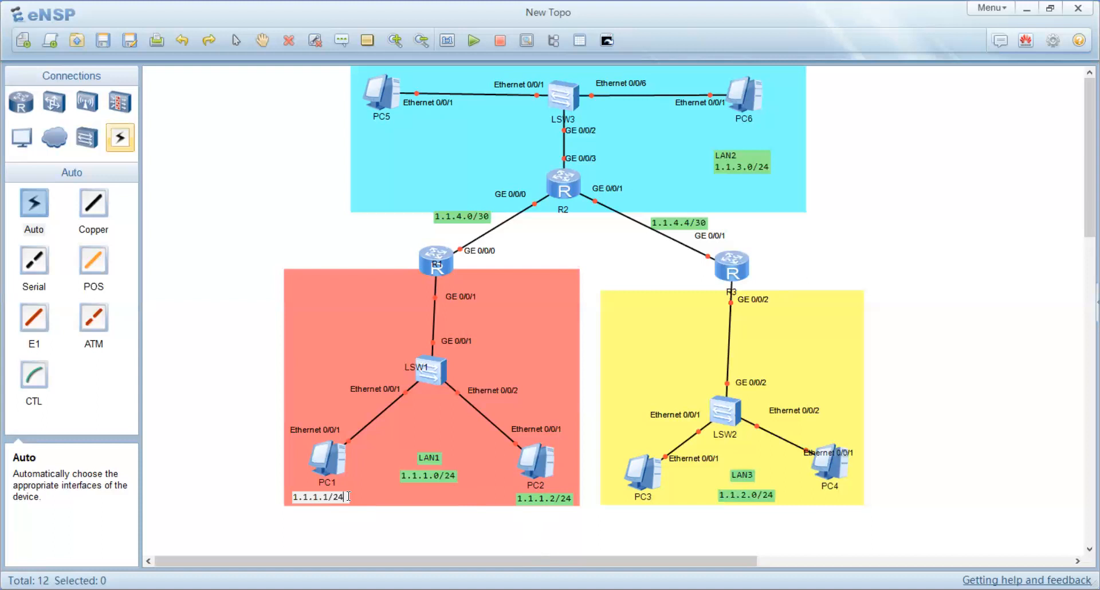
{"action": "key", "text": "Return"}
{"action": "type", "text": "Gateway:1.1.1.254"}
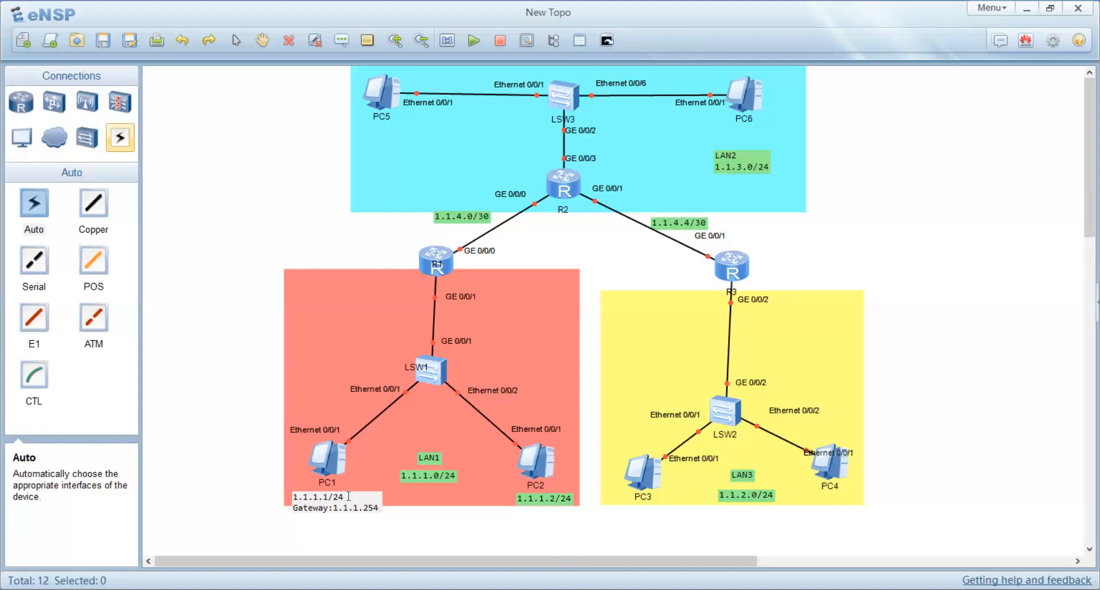
{"action": "left_click", "coordinate": [393, 537]}
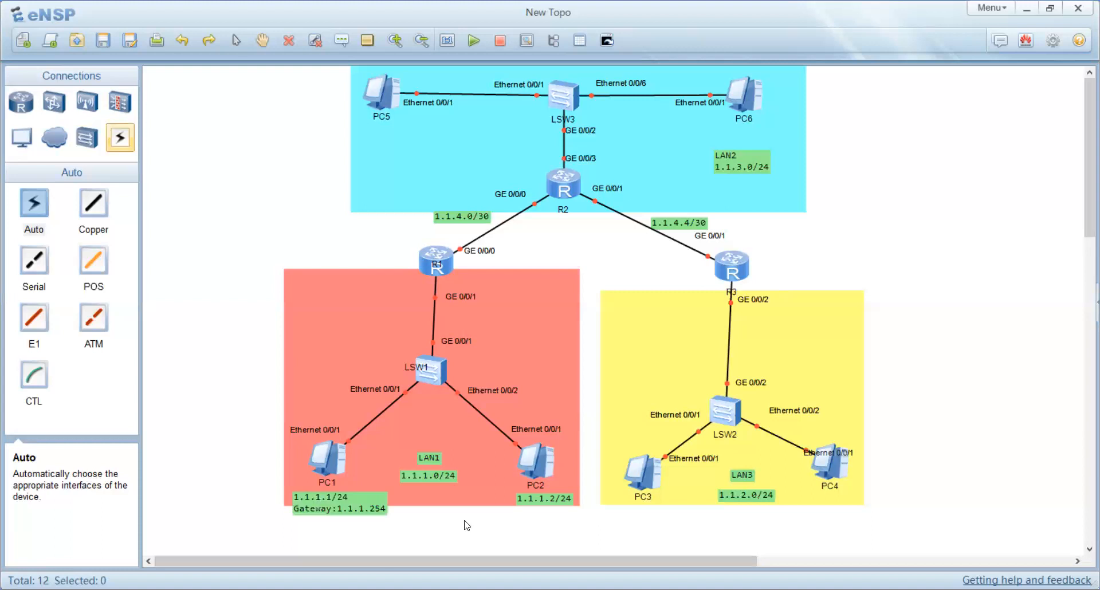
- Add the line Gateway: 1.1.1.254 to PC2's address label and shift the label so it sits centred under PC2
{"action": "double_click", "coordinate": [542, 500]}
{"action": "key", "text": "Return"}
{"action": "type", "text": "Gateway: "}
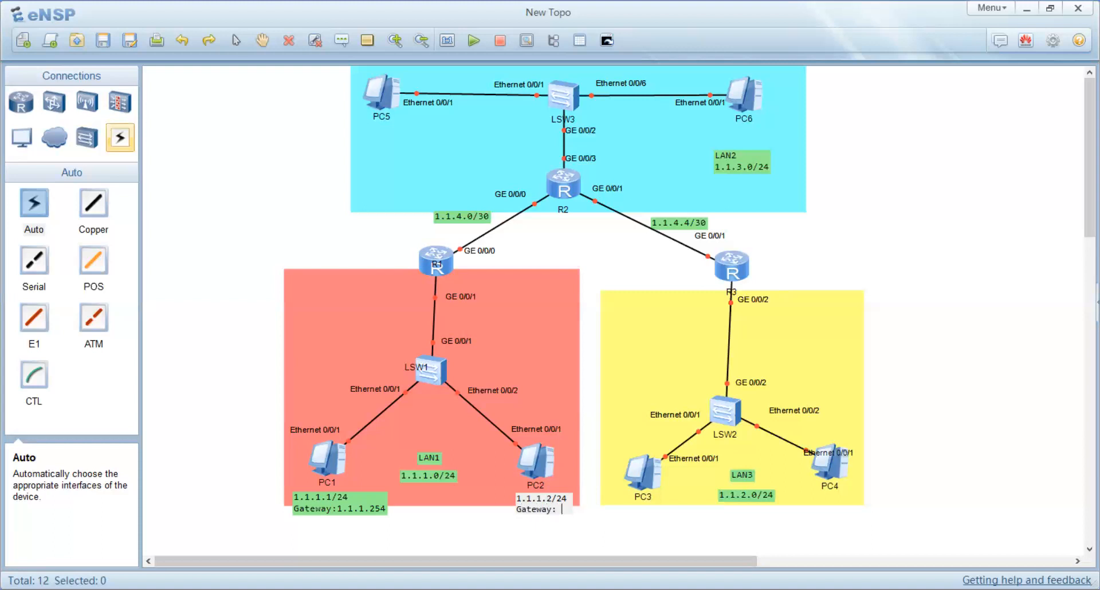
{"action": "type", "text": "1.1.1.254"}
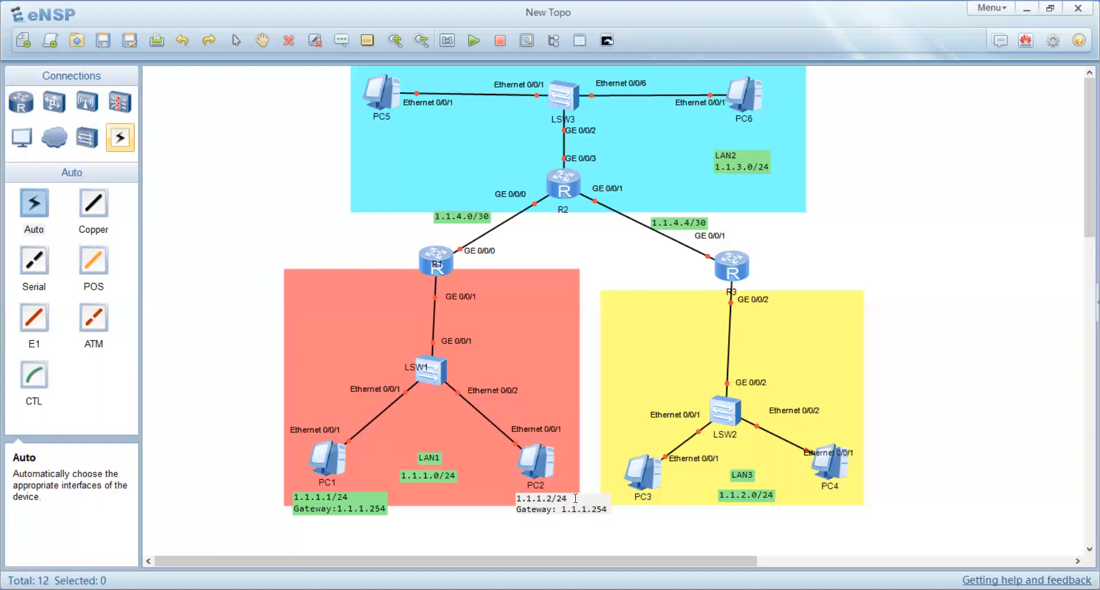
{"action": "left_click", "coordinate": [532, 547]}
{"action": "left_click_drag", "start_coordinate": [531, 510], "coordinate": [514, 517]}
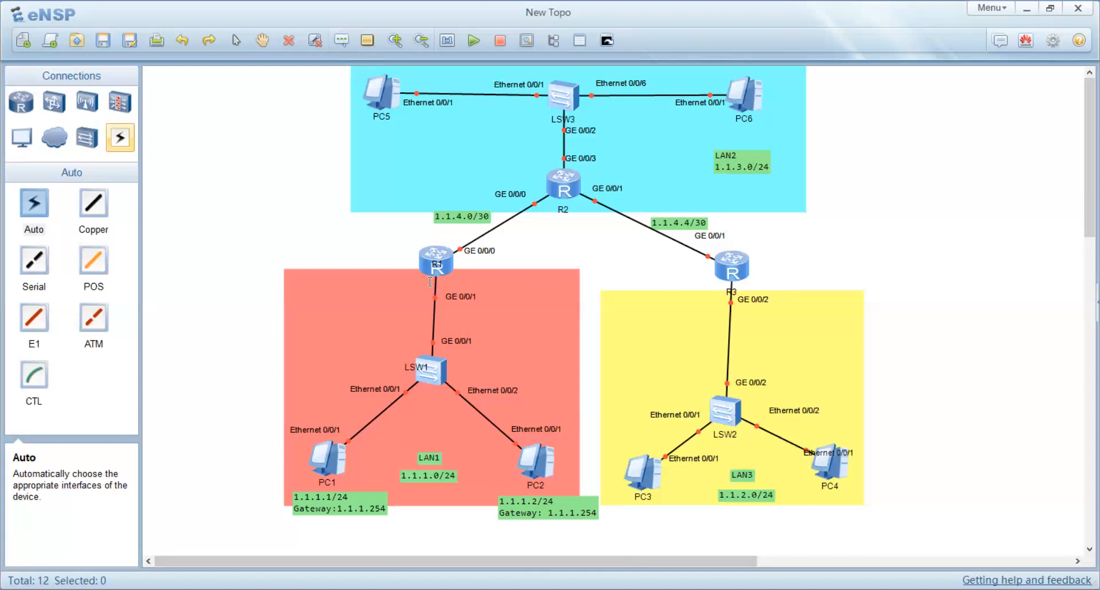
- Add the text label 1.1.1.254/24 and place it directly below R1 on the link to LSW1
{"action": "left_click", "coordinate": [456, 282]}
{"action": "type", "text": "1.1.1.254/"}
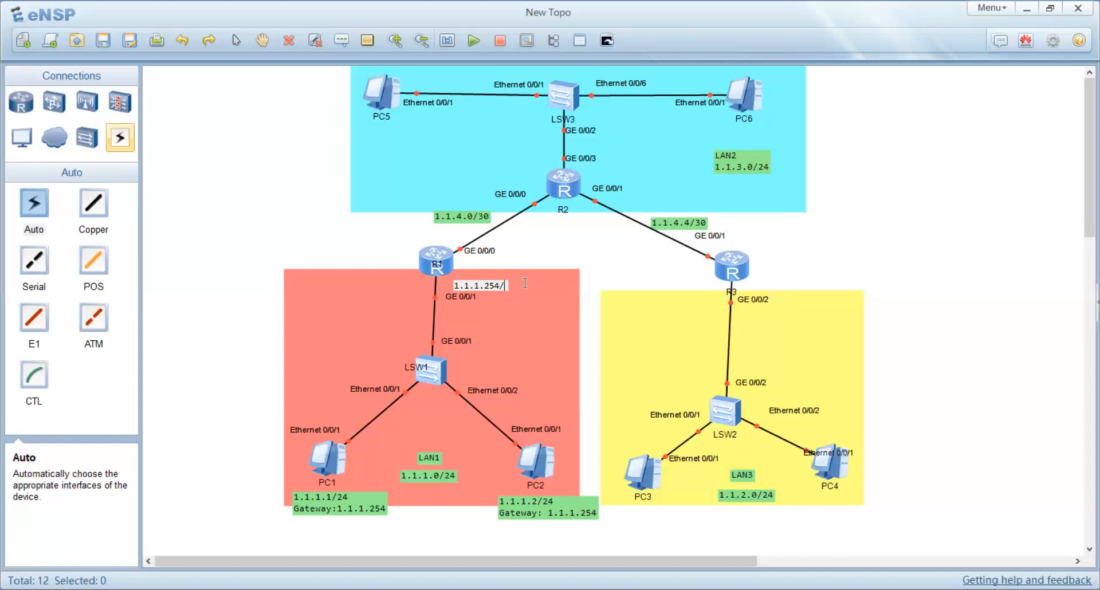
{"action": "type", "text": "2"}
{"action": "type", "text": "4"}
{"action": "left_click", "coordinate": [602, 261]}
{"action": "left_click_drag", "start_coordinate": [502, 286], "coordinate": [448, 285]}
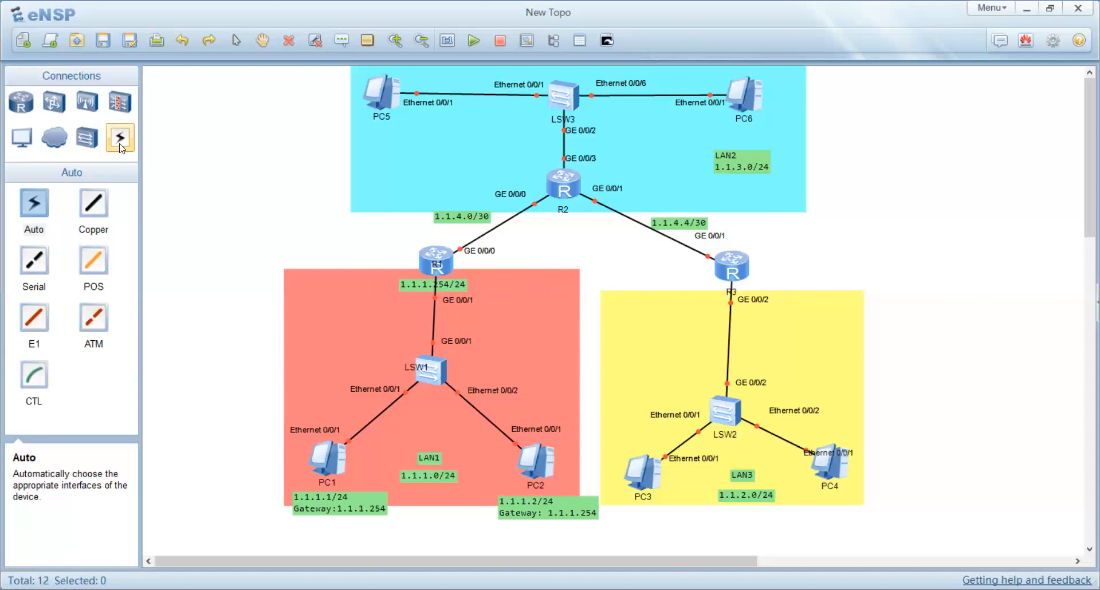
- Add the text label 1.1.2.254/24 below R3 on the LSW2 link and move R3's name onto its router icon
{"action": "left_click", "coordinate": [340, 44]}
{"action": "left_click", "coordinate": [706, 300]}
{"action": "type", "text": "1.1.2.254/24"}
{"action": "left_click", "coordinate": [805, 265]}
{"action": "left_click_drag", "start_coordinate": [759, 298], "coordinate": [729, 257]}
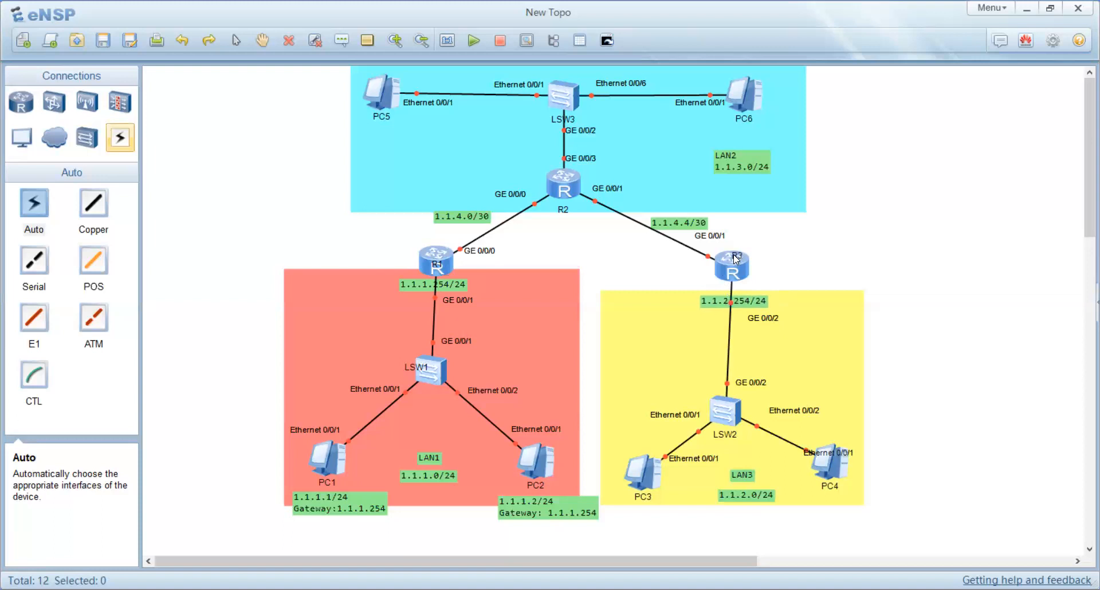
{"action": "left_click_drag", "start_coordinate": [741, 298], "coordinate": [753, 314]}
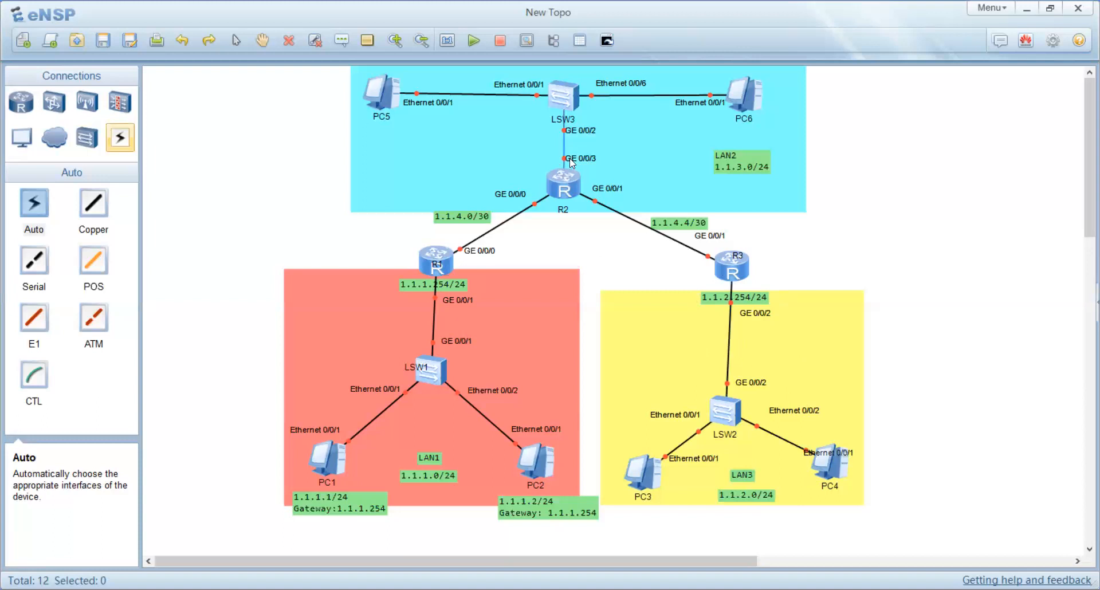
- Move LSW3's name onto its icon and add the text label 1.1.3.254/24 just above R2, clear of the interface name
{"action": "left_click_drag", "start_coordinate": [582, 133], "coordinate": [559, 94]}
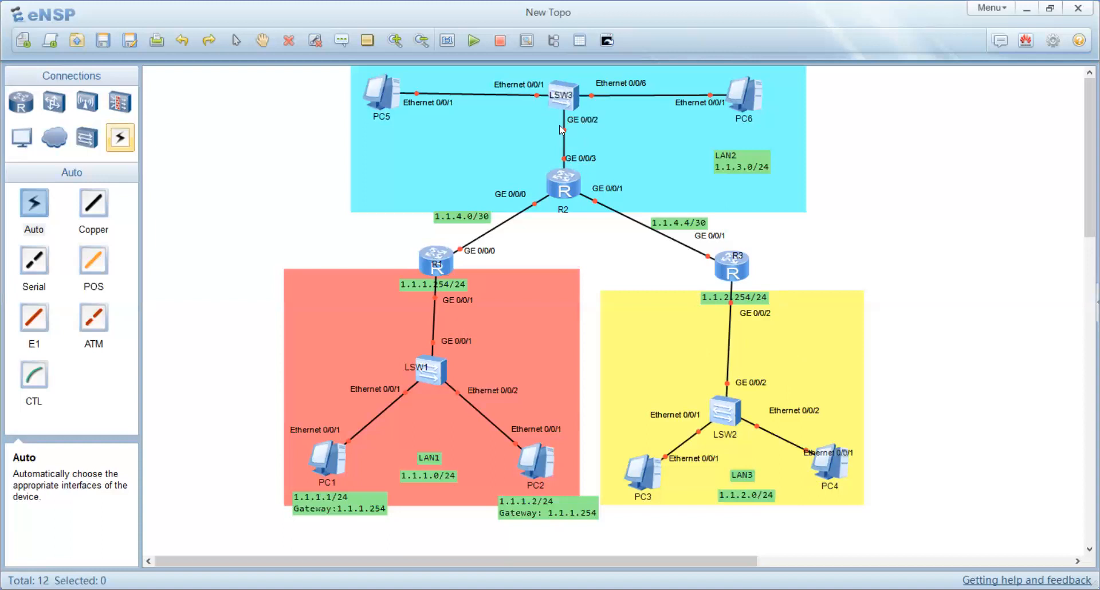
{"action": "left_click", "coordinate": [342, 40]}
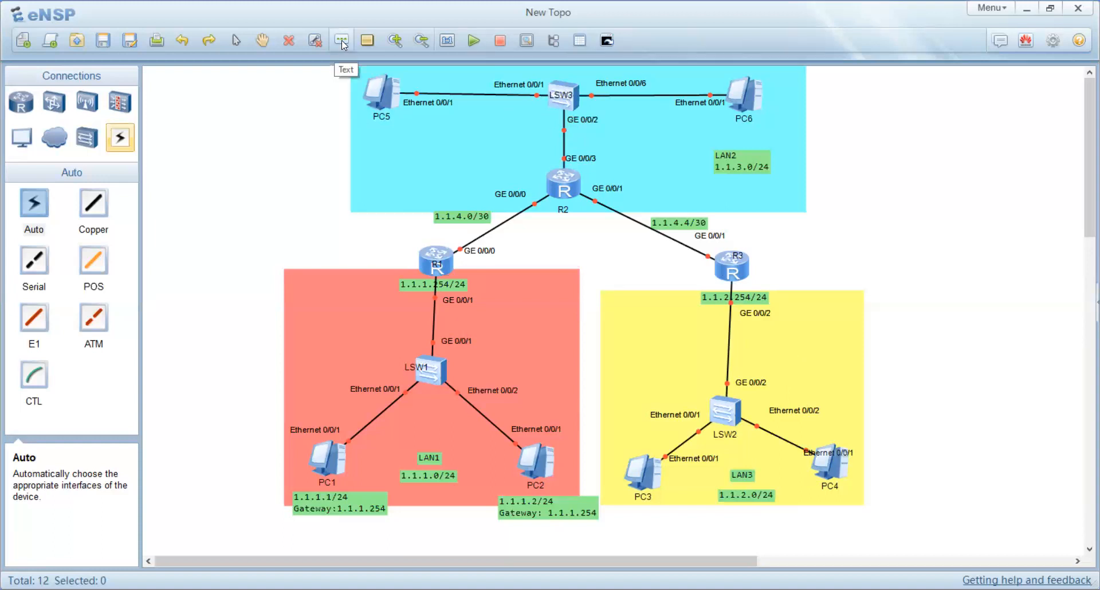
{"action": "left_click", "coordinate": [563, 158]}
{"action": "type", "text": "1.1.3.254/24"}
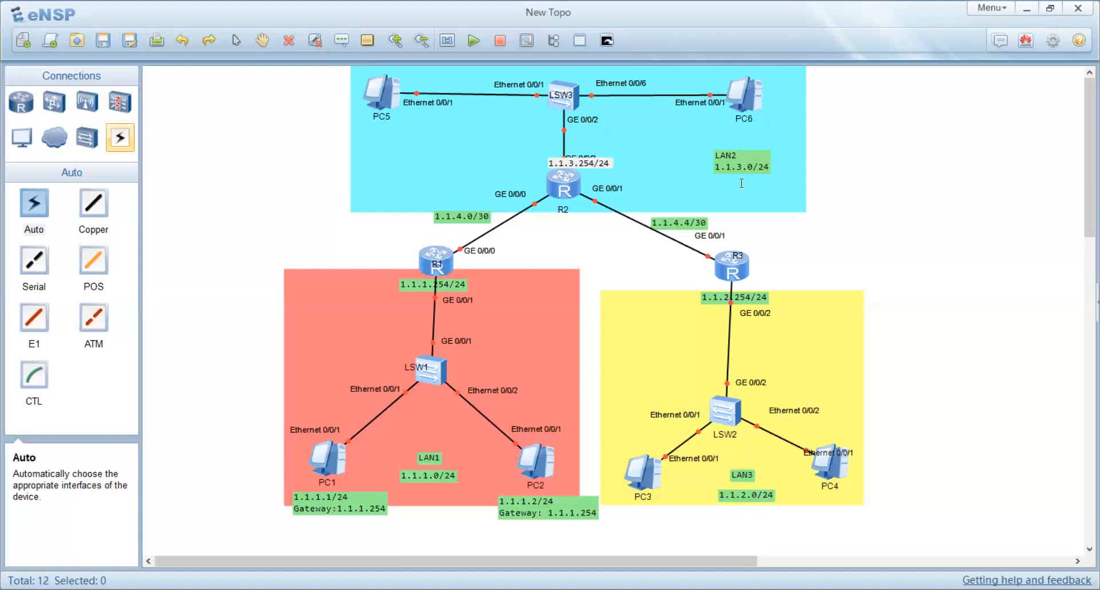
{"action": "left_click", "coordinate": [974, 271]}
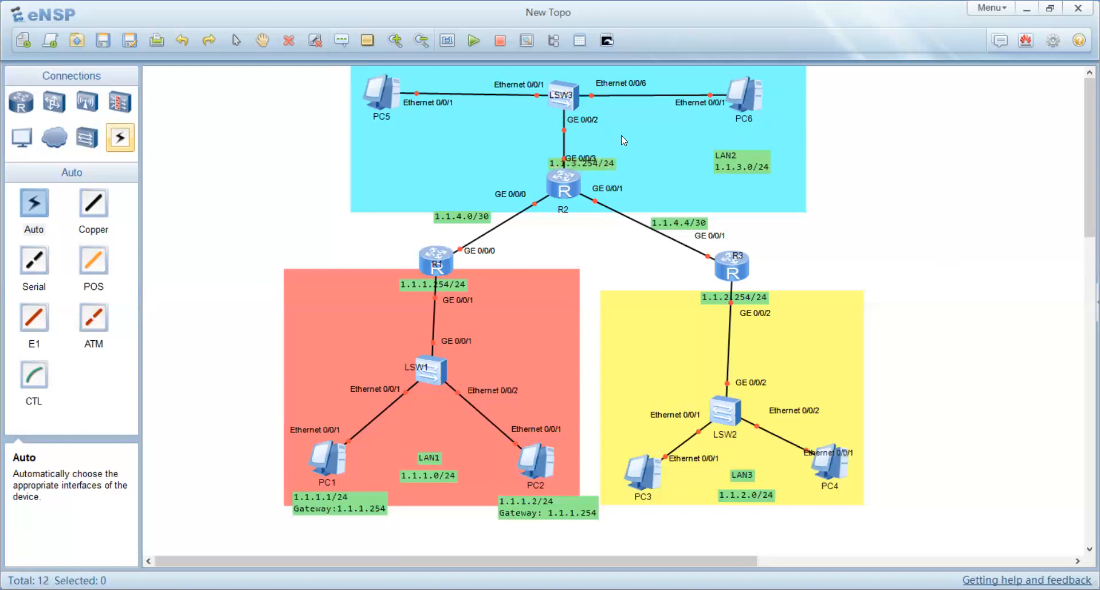
{"action": "mouse_move", "coordinate": [587, 158]}
{"action": "left_mouse_down"}
{"action": "mouse_move", "coordinate": [590, 148]}
{"action": "mouse_move", "coordinate": [571, 162]}
{"action": "left_mouse_up"}
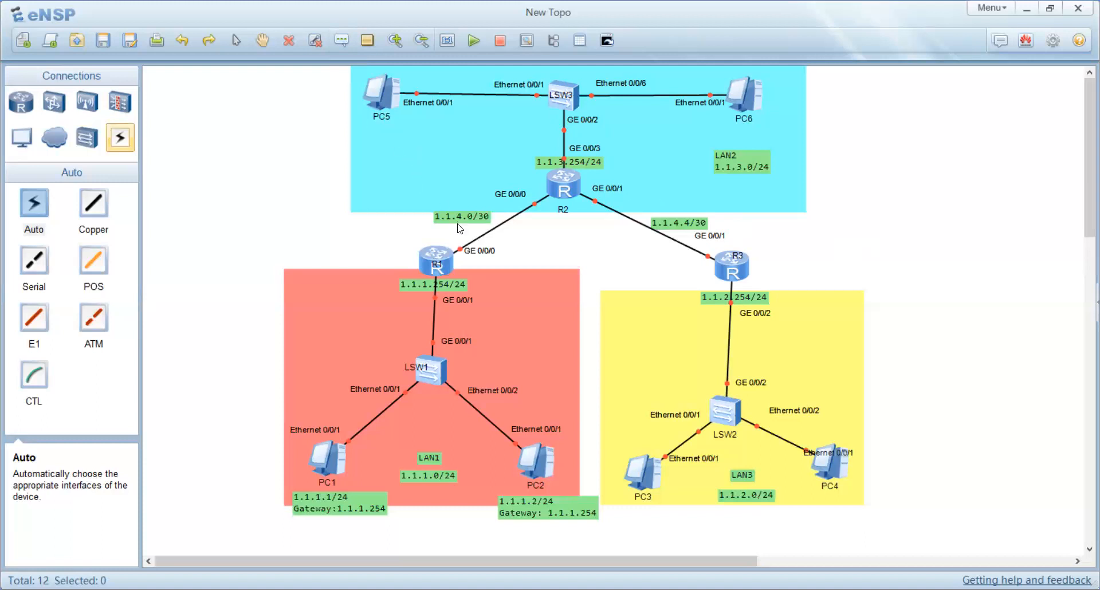
- Add a two-line text label under PC5 reading 1.1.3.5/24 and Gateway:1.1.3.254
{"action": "left_click", "coordinate": [341, 40]}
{"action": "left_click", "coordinate": [357, 128]}
{"action": "type", "text": "1.1.3.5/24"}
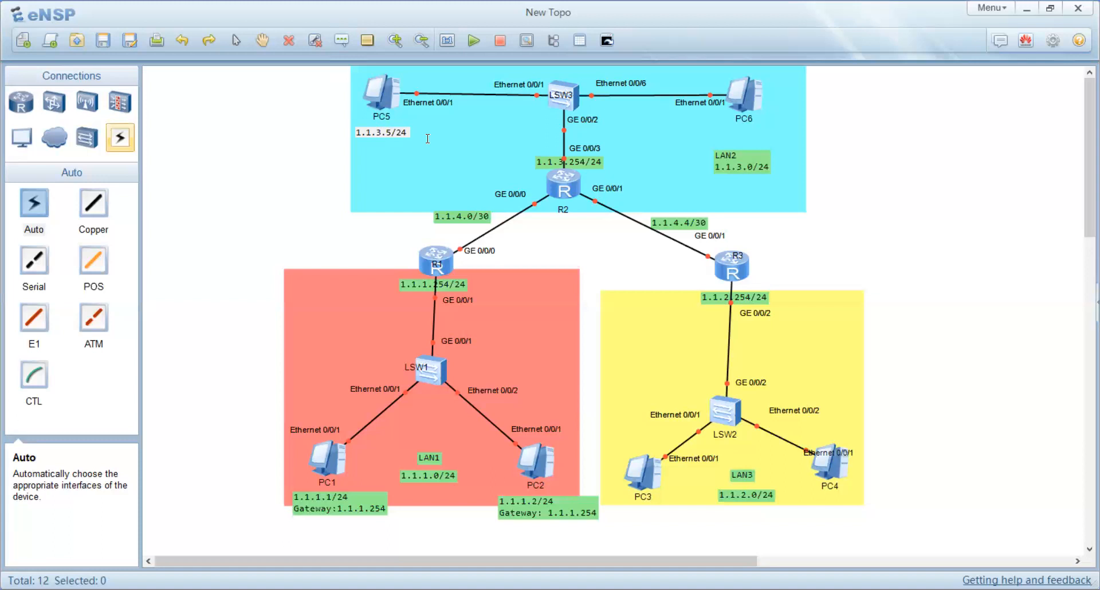
{"action": "key", "text": "Return"}
{"action": "type", "text": "Gateway:1.1.3.254"}
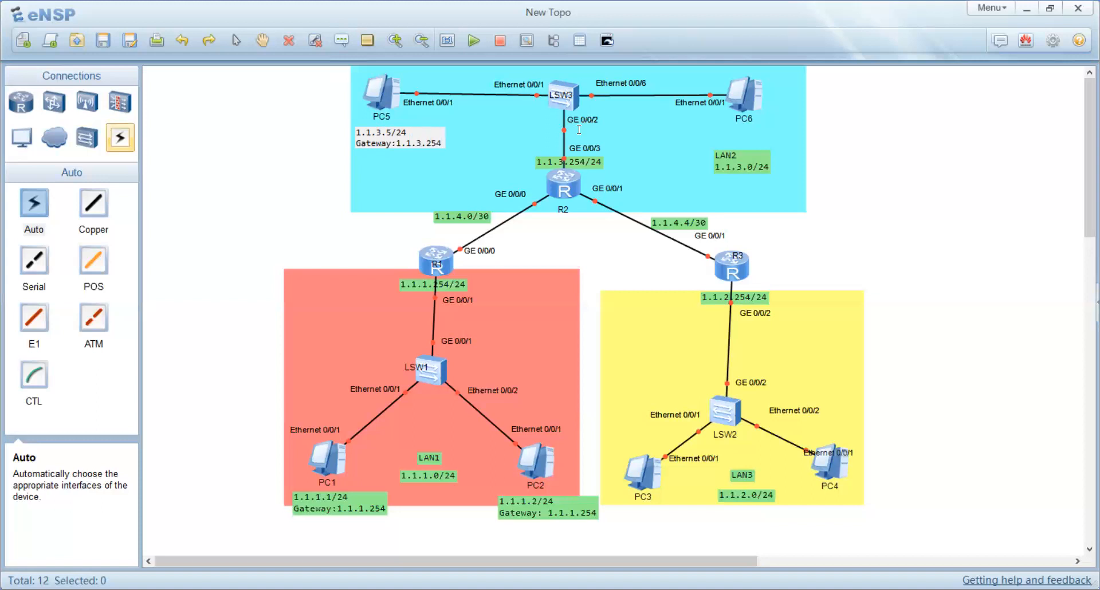
{"action": "left_click", "coordinate": [863, 184]}
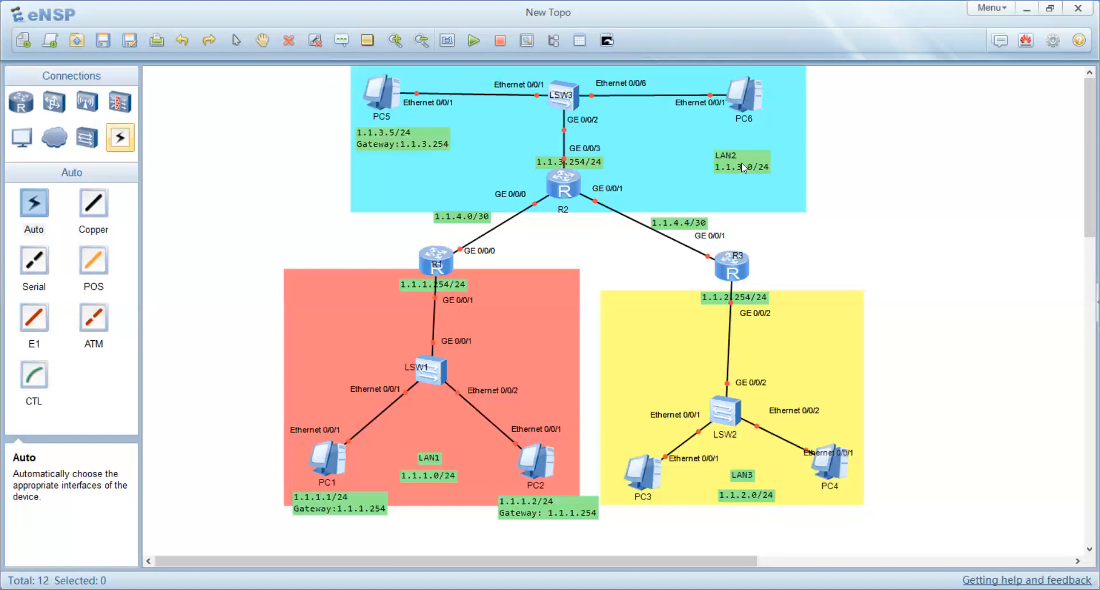
- Shift the LAN2 label away from PC6 and add a label beside PC6 reading 1.1.3.6/24 and Gateway:1.1.3.254
{"action": "left_click_drag", "start_coordinate": [731, 159], "coordinate": [713, 165]}
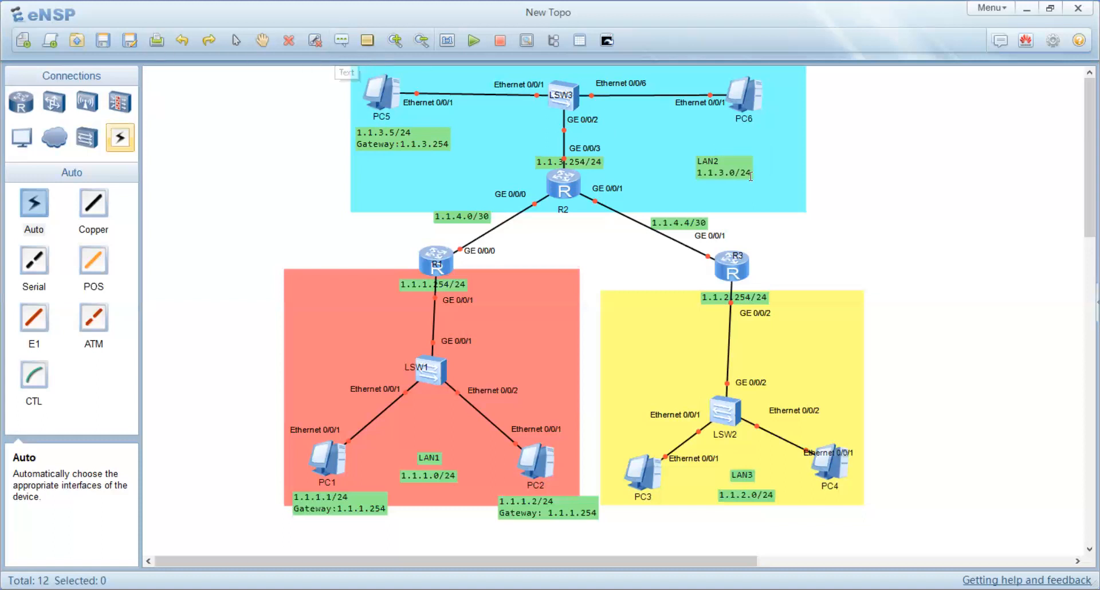
{"action": "left_click", "coordinate": [760, 120]}
{"action": "type", "text": "1.1.3.6/24"}
{"action": "key", "text": "Return"}
{"action": "type", "text": "Gatew"}
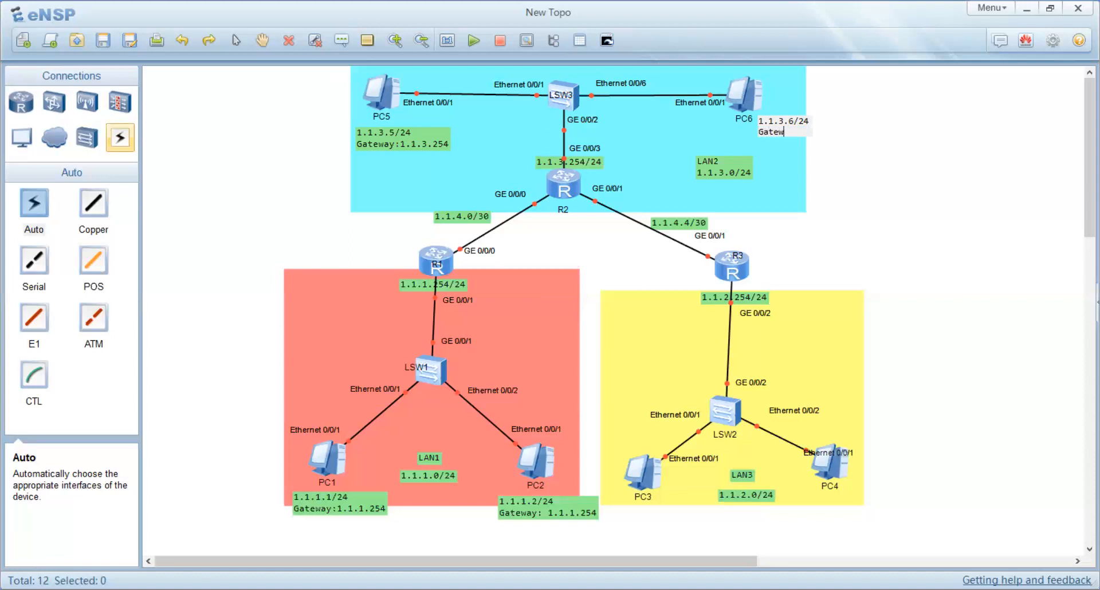
{"action": "type", "text": "ay:1.1.3.254"}
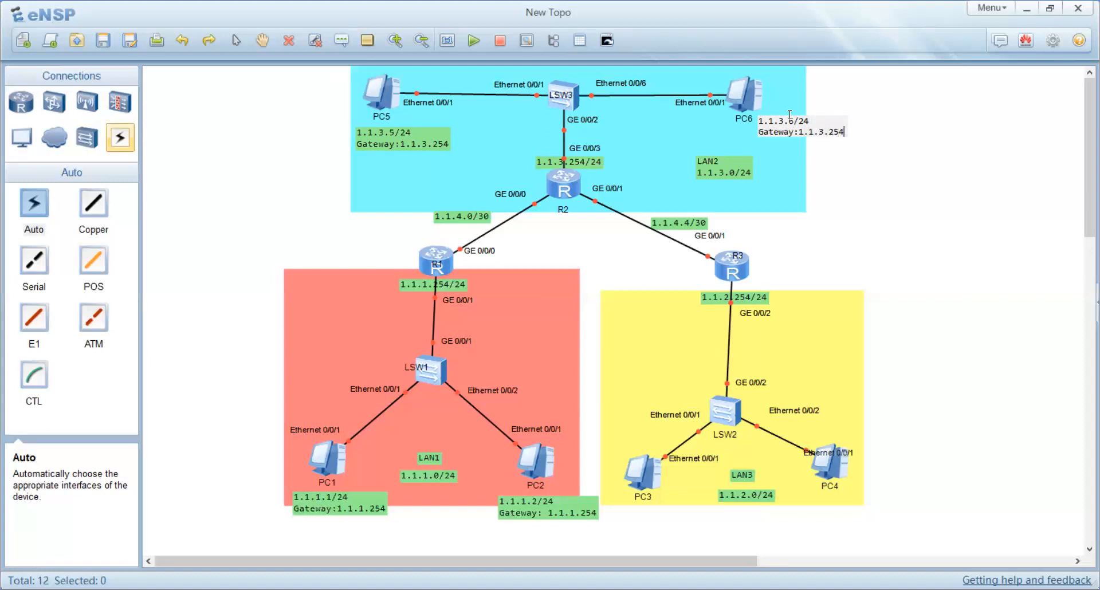
{"action": "left_click", "coordinate": [904, 152]}
{"action": "left_click_drag", "start_coordinate": [820, 126], "coordinate": [834, 99]}
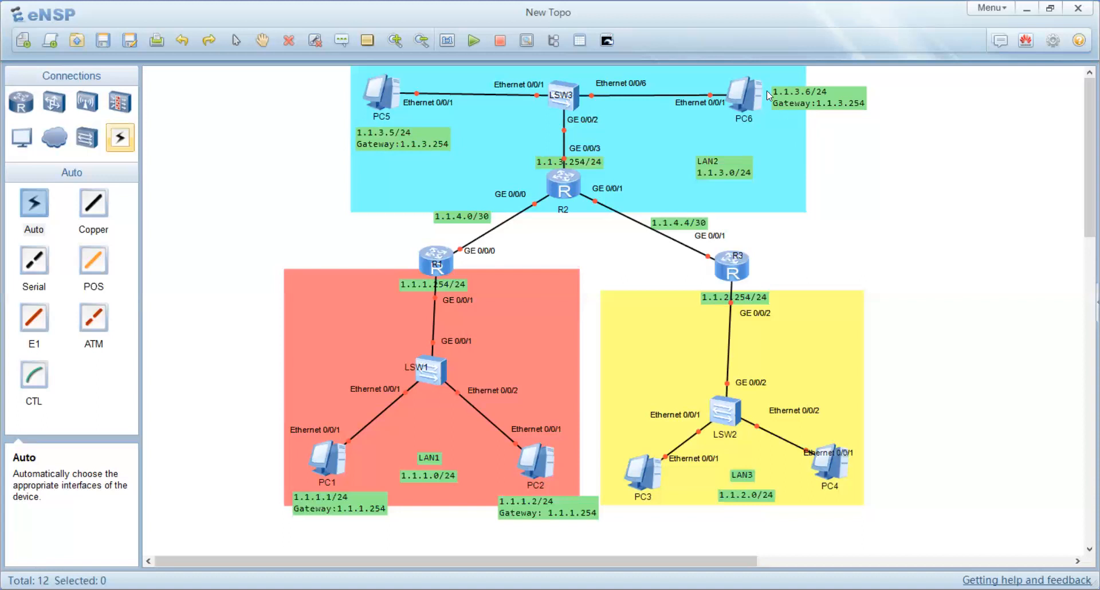
- Raise the 1.1.4.0/30 label slightly and add the host label .1 above R1 at its end of the R1–R2 link
{"action": "left_click_drag", "start_coordinate": [460, 221], "coordinate": [461, 211]}
{"action": "left_click", "coordinate": [341, 41]}
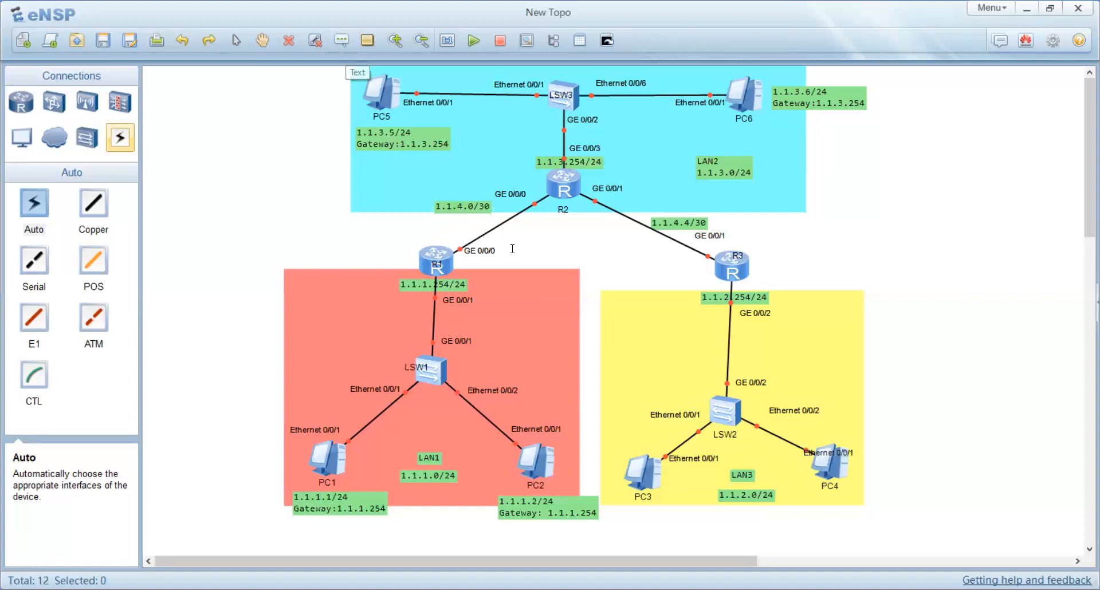
{"action": "left_click", "coordinate": [441, 231]}
{"action": "type", "text": "1.1."}
{"action": "key", "text": "BackSpace"}
{"action": "key", "text": "BackSpace"}
{"action": "key", "text": "BackSpace"}
{"action": "key", "text": "BackSpace"}
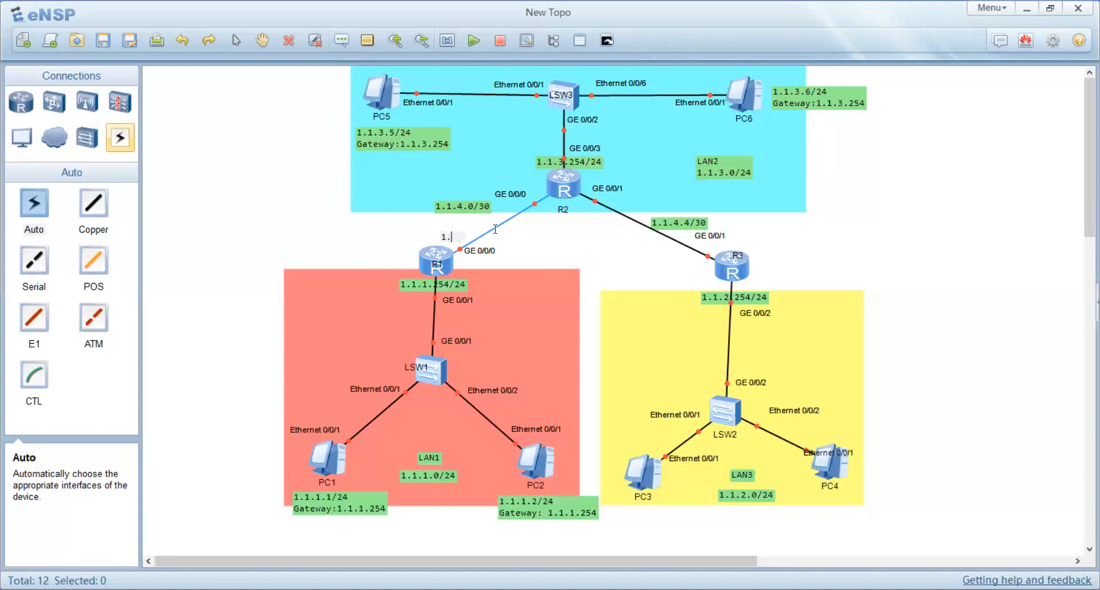
{"action": "type", "text": ".1"}
{"action": "left_click", "coordinate": [524, 240]}
- Add the host label .2 beside R2 at its end of the R1–R2 link
{"action": "left_click", "coordinate": [557, 205]}
{"action": "type", "text": ".2"}
{"action": "left_click", "coordinate": [553, 231]}
{"action": "mouse_move", "coordinate": [566, 210]}
{"action": "left_mouse_down"}
{"action": "mouse_move", "coordinate": [577, 188]}
{"action": "mouse_move", "coordinate": [552, 214]}
{"action": "left_mouse_up"}
- Add the host label .5 beside R2 at its end of the R2–R3 link
{"action": "left_click", "coordinate": [342, 41]}
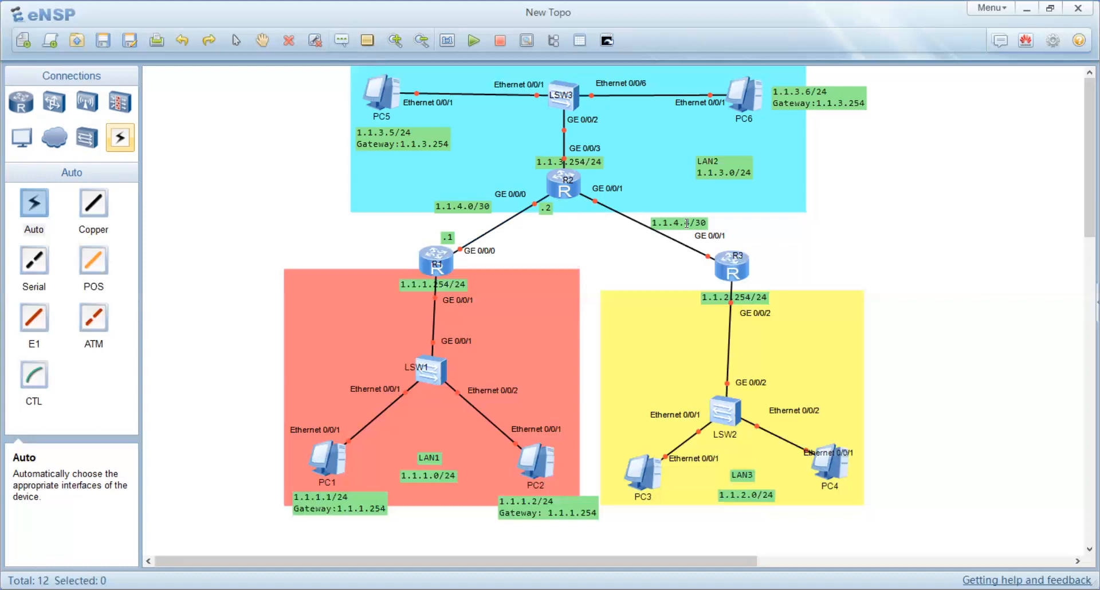
{"action": "left_click", "coordinate": [585, 207]}
{"action": "type", "text": ".5"}
{"action": "left_click", "coordinate": [618, 248]}
{"action": "left_click_drag", "start_coordinate": [593, 213], "coordinate": [590, 211]}
- Add the host label .6 beside R3 at its end of the R2–R3 link and nudge R1 slightly outward
{"action": "left_click", "coordinate": [696, 265]}
{"action": "type", "text": ".6"}
{"action": "left_click", "coordinate": [818, 251]}
{"action": "left_click_drag", "start_coordinate": [698, 269], "coordinate": [689, 267]}
{"action": "left_click_drag", "start_coordinate": [434, 258], "coordinate": [411, 288]}
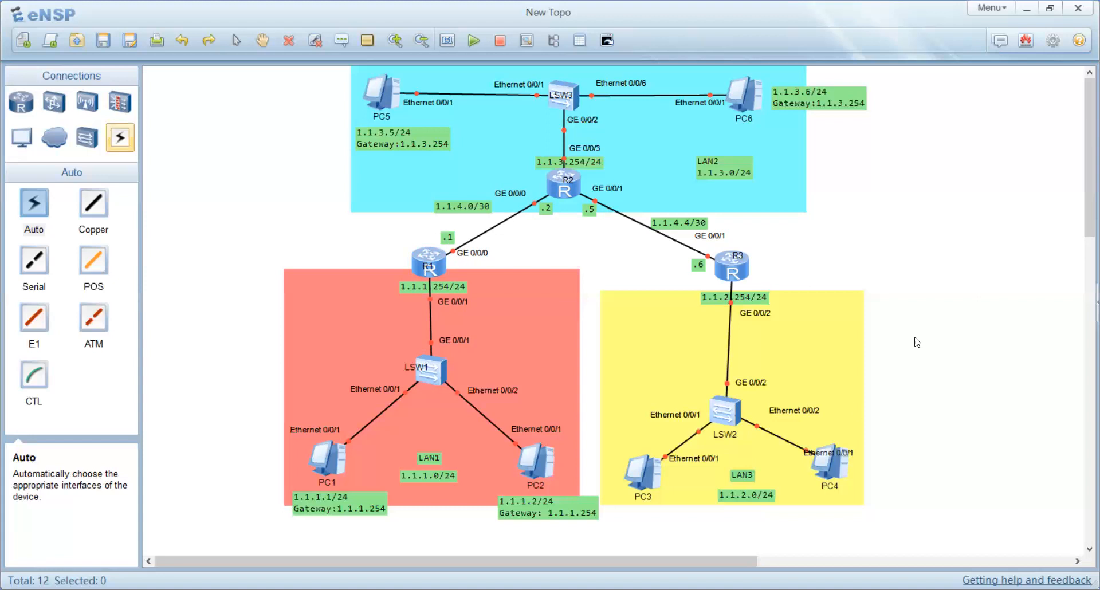
- Nudge PC4 and PC3 slightly within LAN3 and move PC4's Ethernet 0/0/1 label above its icon
{"action": "left_click_drag", "start_coordinate": [829, 471], "coordinate": [836, 472]}
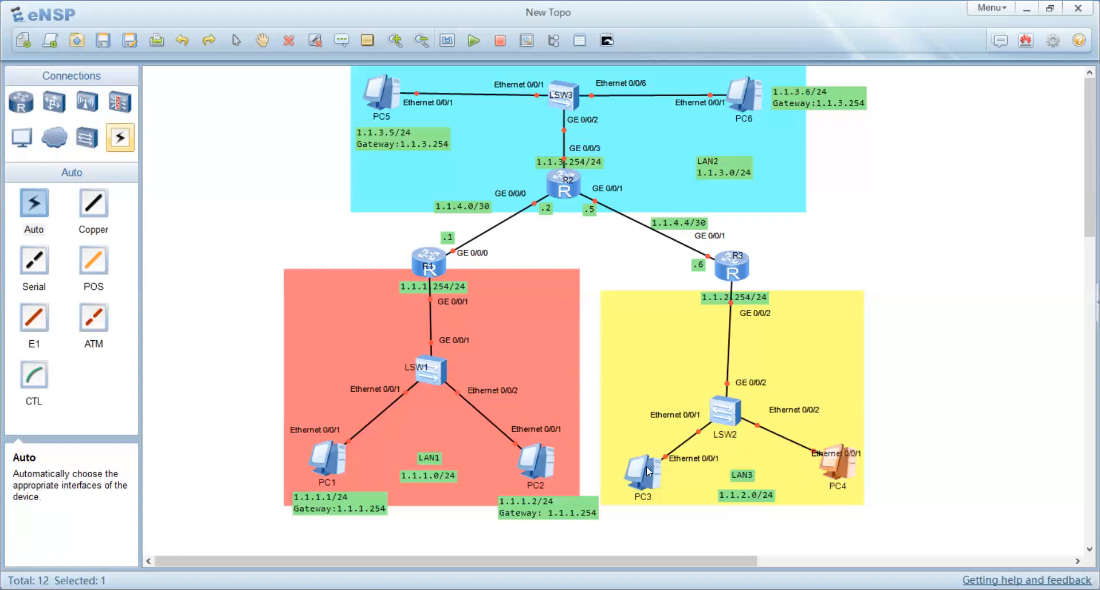
{"action": "left_click_drag", "start_coordinate": [639, 470], "coordinate": [644, 470]}
{"action": "left_click_drag", "start_coordinate": [850, 450], "coordinate": [849, 430]}
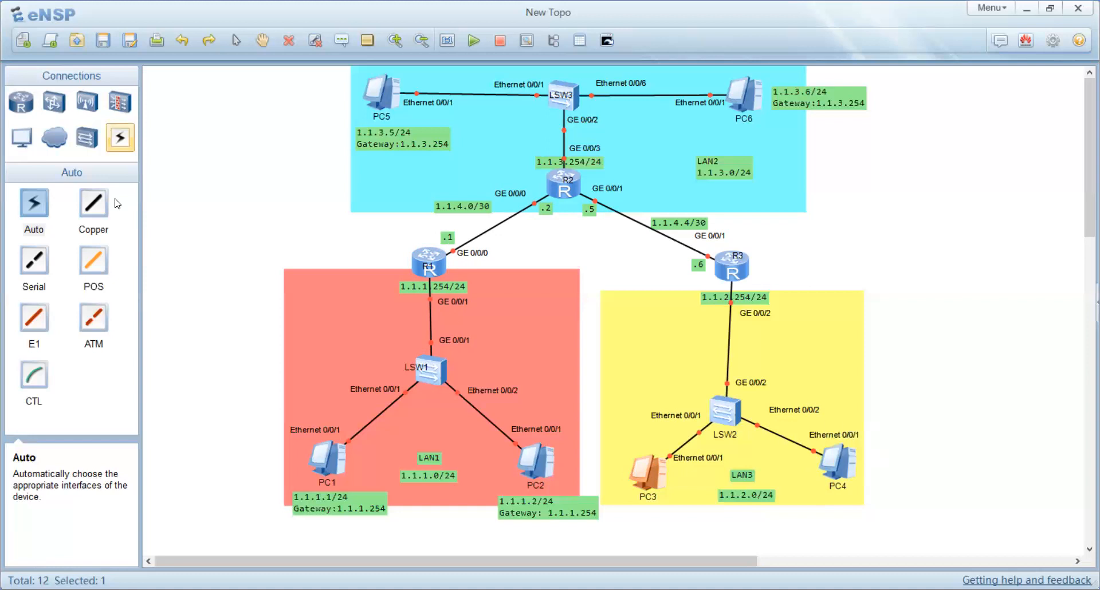
- Select all devices in the topology, start them, and clear the selection
{"action": "left_click_drag", "start_coordinate": [178, 68], "coordinate": [1025, 554]}
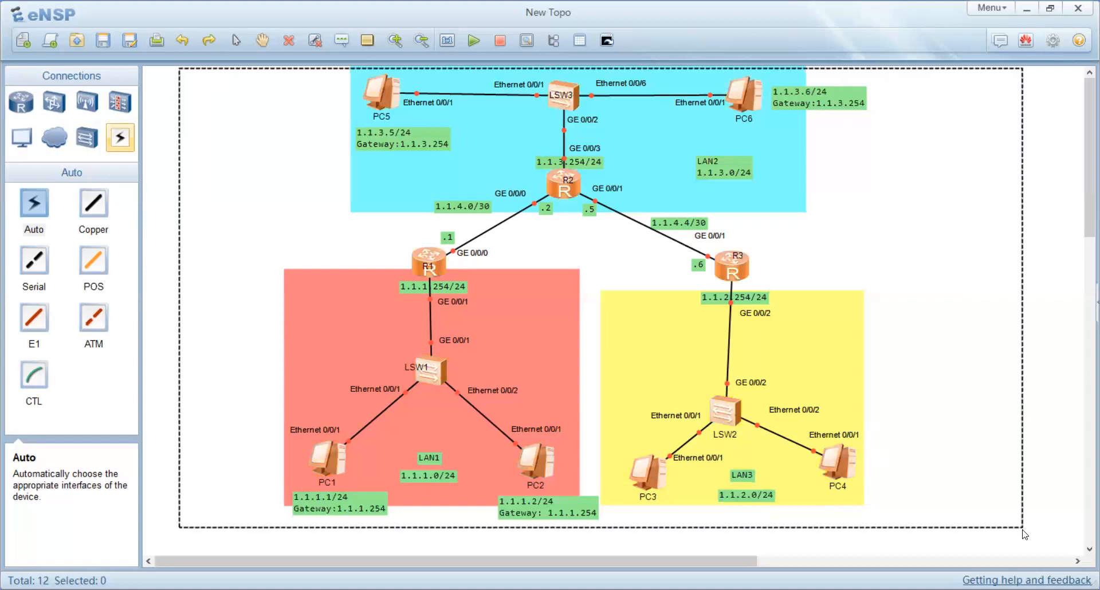
{"action": "left_click", "coordinate": [470, 43]}
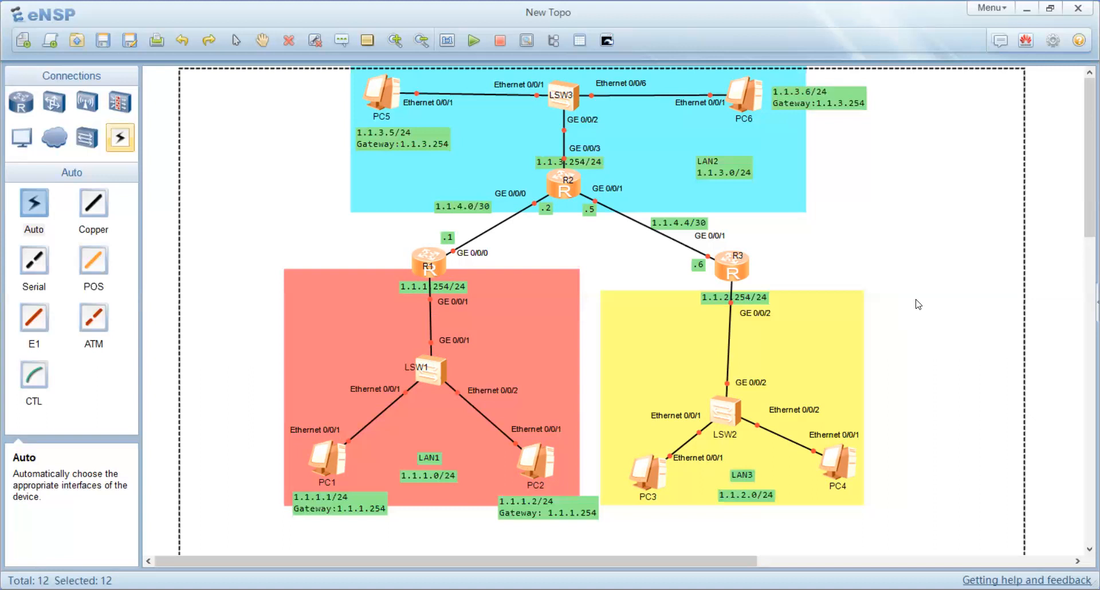
{"action": "left_click", "coordinate": [1048, 388]}
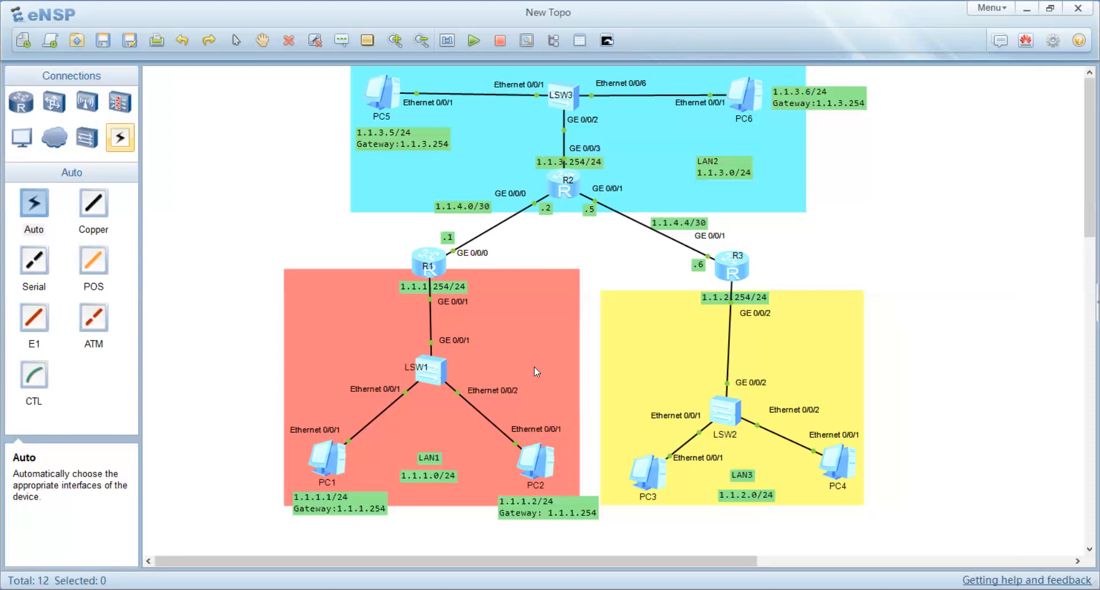
- Open PC1's configuration and set its static IPv4 address to 1.1.1.1 with subnet mask 255.255.255.0
{"action": "double_click", "coordinate": [325, 465]}
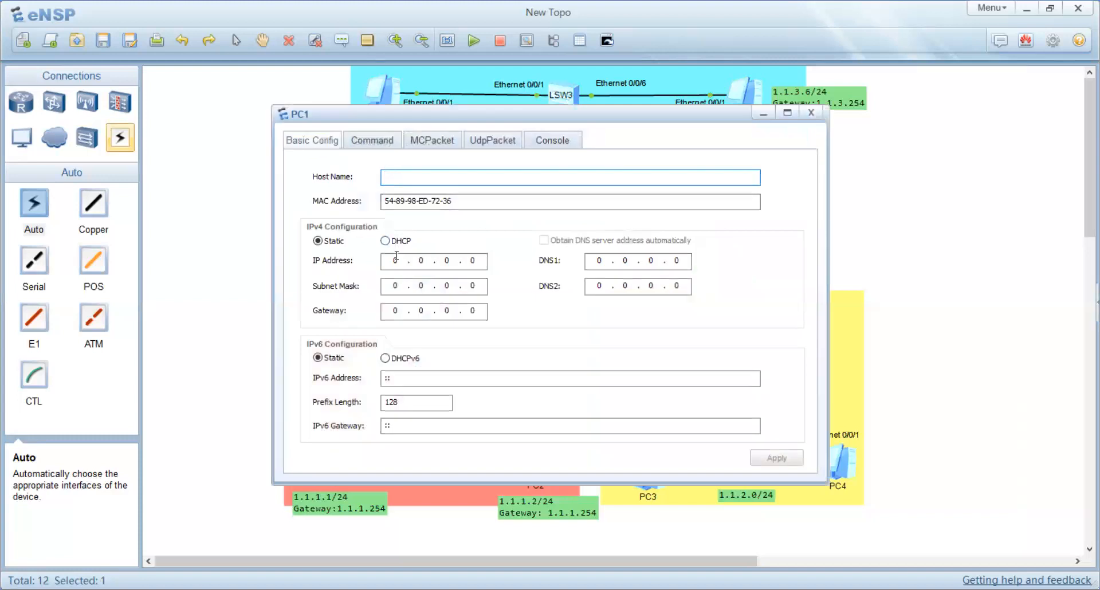
{"action": "left_click", "coordinate": [396, 260]}
{"action": "type", "text": "1.1."}
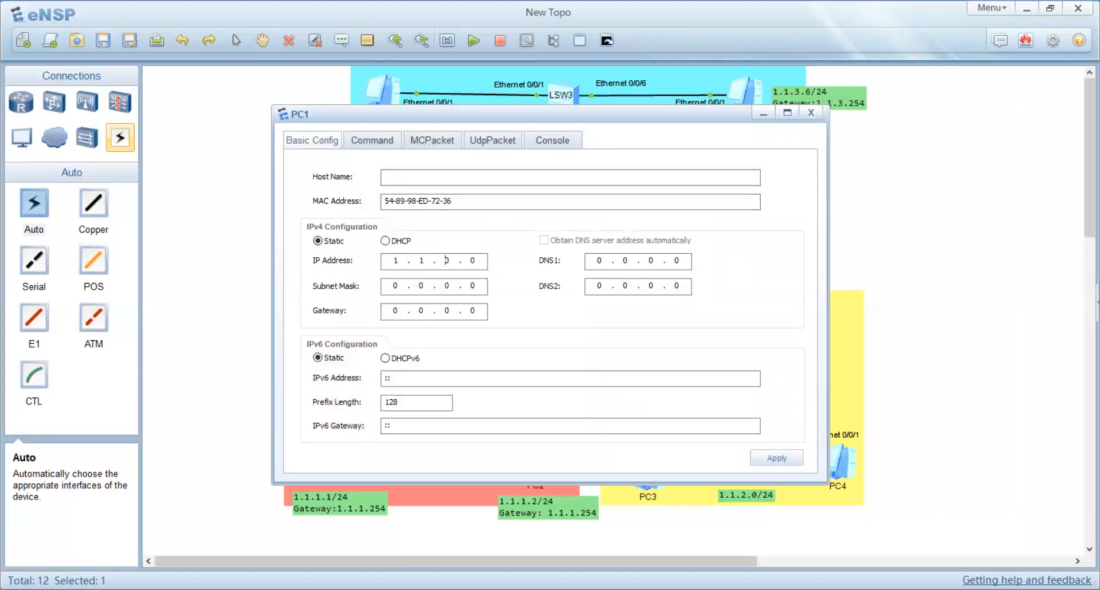
{"action": "type", "text": "1.1"}
{"action": "left_click", "coordinate": [395, 285]}
{"action": "type", "text": "255 . 255 . 255"}
- Set PC1's IPv4 gateway to 1.1.1.254, apply the configuration and close its window
{"action": "left_click", "coordinate": [400, 309]}
{"action": "key", "text": "BackSpace"}
{"action": "type", "text": "1"}
{"action": "key", "text": "BackSpace"}
{"action": "type", "text": "1"}
{"action": "key", "text": "BackSpace"}
{"action": "type", "text": "1"}
{"action": "key", "text": "BackSpace"}
{"action": "type", "text": "254"}
{"action": "left_click", "coordinate": [779, 457]}
{"action": "left_click", "coordinate": [818, 121]}
- Open PC2's configuration and set its static IPv4 address to 1.1.1.2 with subnet mask 255.255.255.0
{"action": "double_click", "coordinate": [531, 460]}
{"action": "double_click", "coordinate": [401, 262]}
{"action": "type", "text": "1"}
{"action": "left_click", "coordinate": [421, 260]}
{"action": "type", "text": "1.1.2"}
{"action": "left_click", "coordinate": [400, 286]}
{"action": "key", "text": "BackSpace"}
{"action": "type", "text": "255 . 255 . 255"}
- Set PC2's IPv4 gateway to 1.1.1.254, apply the configuration and close its window
{"action": "key", "text": "Tab"}
{"action": "type", "text": "1.1.1.254"}
{"action": "left_click", "coordinate": [775, 457]}
{"action": "left_click", "coordinate": [810, 114]}
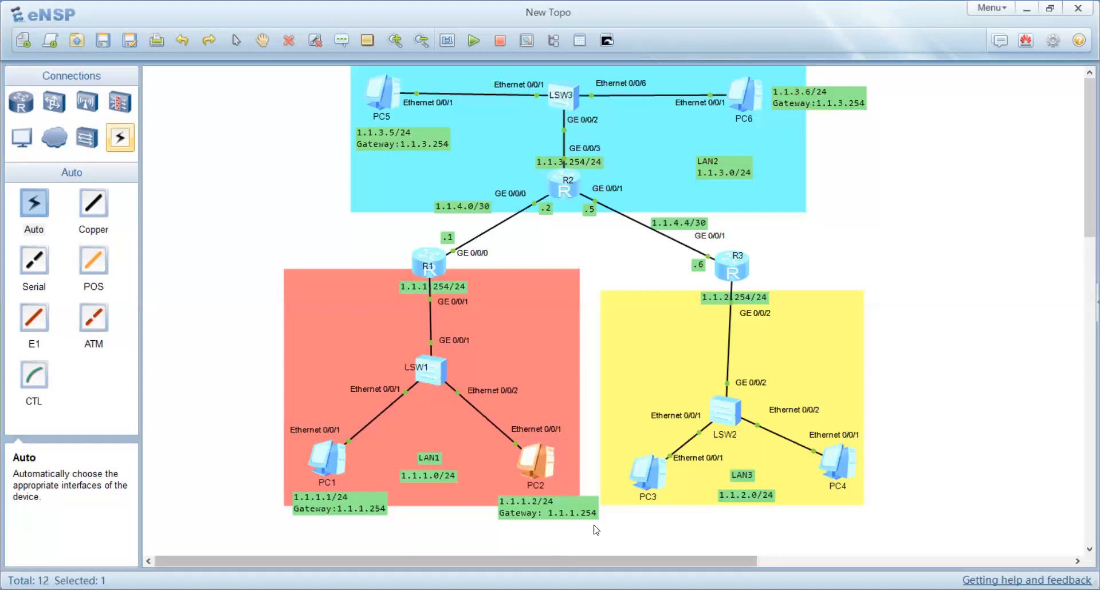
- Open PC3's configuration and set its static IPv4 address to 1.1.2.3 with subnet mask 255.255.255.0
{"action": "double_click", "coordinate": [646, 476]}
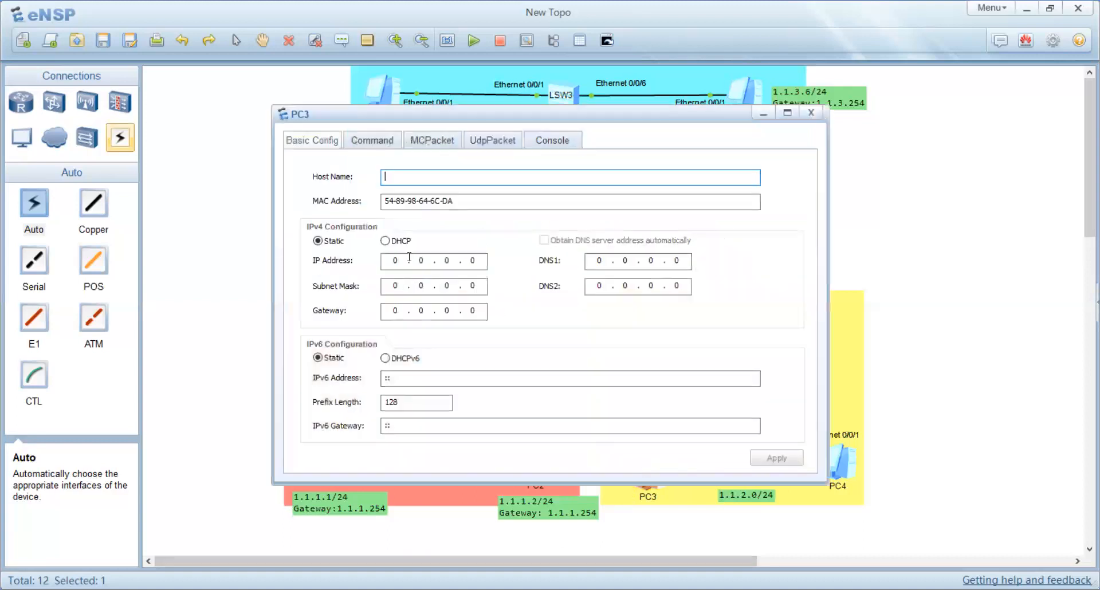
{"action": "left_click", "coordinate": [406, 259]}
{"action": "key", "text": "BackSpace"}
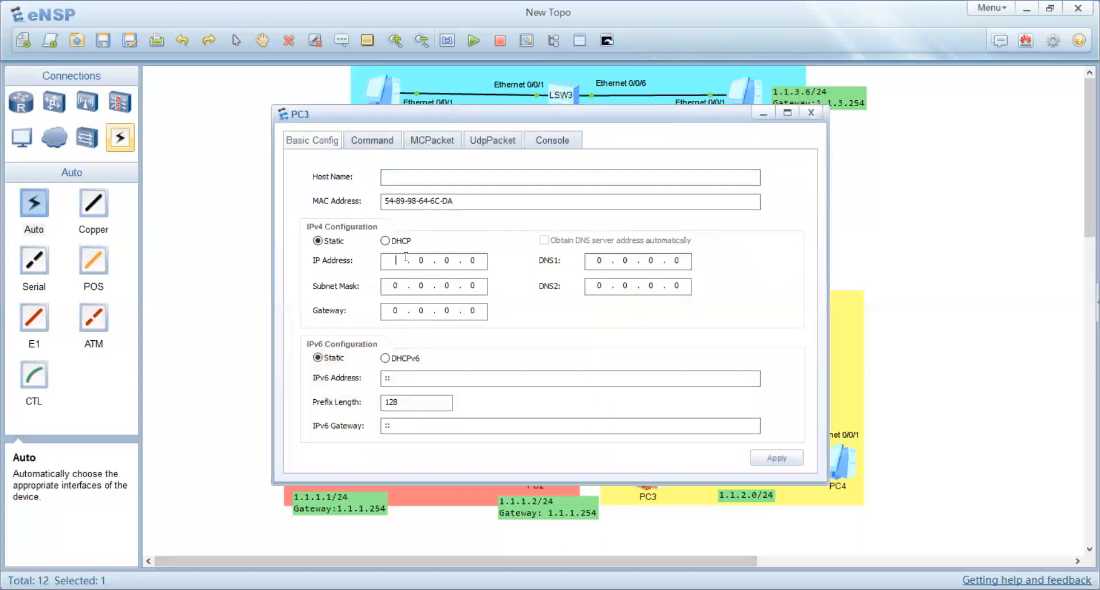
{"action": "type", "text": "1"}
{"action": "key", "text": "BackSpace"}
{"action": "type", "text": "1"}
{"action": "key", "text": "BackSpace"}
{"action": "type", "text": "2"}
{"action": "key", "text": "BackSpace"}
{"action": "type", "text": "3"}
{"action": "left_click", "coordinate": [401, 286]}
{"action": "key", "text": "BackSpace"}
{"action": "type", "text": "2"}
{"action": "type", "text": "255 . 255"}
- Set PC3's IPv4 gateway to 1.1.2.254, apply the configuration and close its window
{"action": "left_click", "coordinate": [400, 306]}
{"action": "type", "text": "1.1"}
{"action": "key", "text": "BackSpace"}
{"action": "type", "text": "2"}
{"action": "key", "text": "BackSpace"}
{"action": "type", "text": "254"}
{"action": "left_click", "coordinate": [780, 458]}
{"action": "left_click", "coordinate": [813, 115]}
- Configure PC4 with static IPv4 address 1.1.2.4, subnet mask 255.255.255.0 and gateway 1.1.2.254, apply the settings and close its window
{"action": "double_click", "coordinate": [838, 465]}
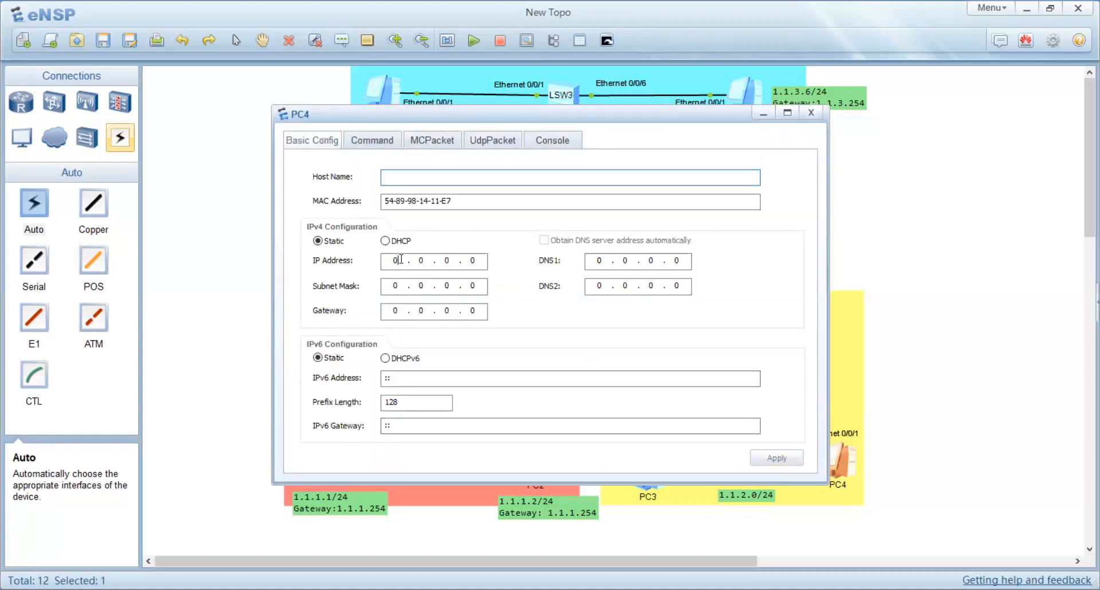
{"action": "type", "text": "1.1.2.4255.255.255."}
{"action": "left_click", "coordinate": [400, 307]}
{"action": "key", "text": "BackSpace"}
{"action": "type", "text": "1.1.2.254"}
{"action": "left_click", "coordinate": [779, 458]}
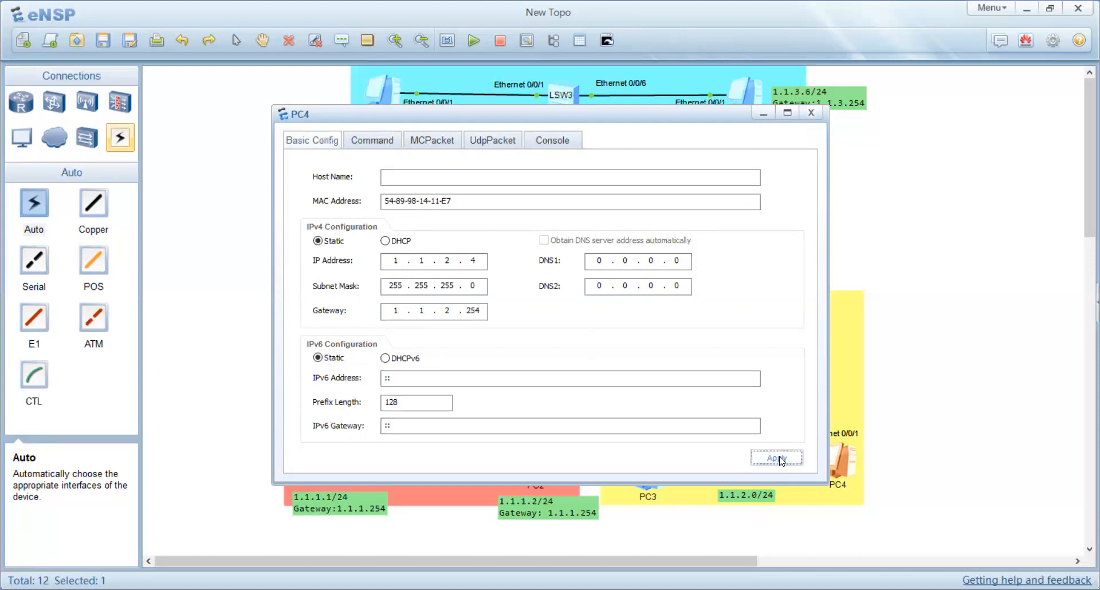
{"action": "left_click", "coordinate": [810, 113]}
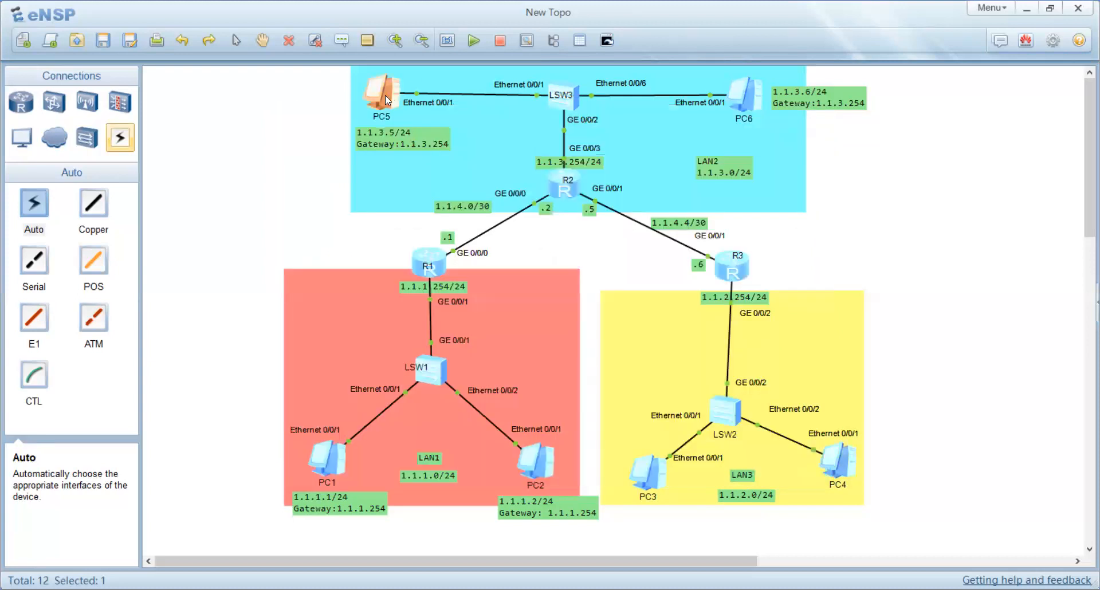
- Open PC5's configuration and set its static IPv4 address to 1.1.3.5 with subnet mask 255.255.255.0
{"action": "double_click", "coordinate": [385, 95]}
{"action": "left_click", "coordinate": [399, 259]}
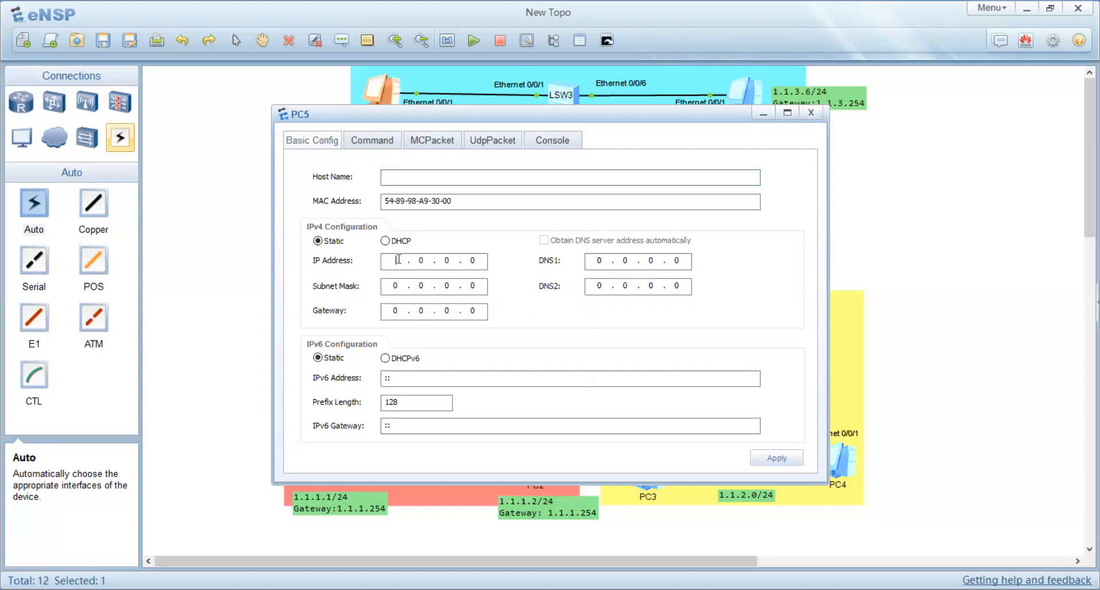
{"action": "type", "text": "1.1."}
{"action": "key", "text": "BackSpace"}
{"action": "type", "text": "3"}
{"action": "key", "text": "BackSpace"}
{"action": "type", "text": "5"}
{"action": "left_click", "coordinate": [398, 284]}
{"action": "type", "text": "255 . 255 . 255"}
- Set PC5's IPv4 gateway to 1.1.3.254, apply the configuration and close its window
{"action": "left_click", "coordinate": [399, 312]}
{"action": "key", "text": "BackSpace"}
{"action": "type", "text": "1."}
{"action": "key", "text": "BackSpace"}
{"action": "type", "text": "1.3."}
{"action": "key", "text": "BackSpace"}
{"action": "type", "text": "254"}
{"action": "left_click", "coordinate": [776, 457]}
{"action": "left_click", "coordinate": [810, 113]}
- Open PC6's configuration and set its static IPv4 address to 1.1.3.6 with subnet mask 255.255.255.0
{"action": "double_click", "coordinate": [742, 98]}
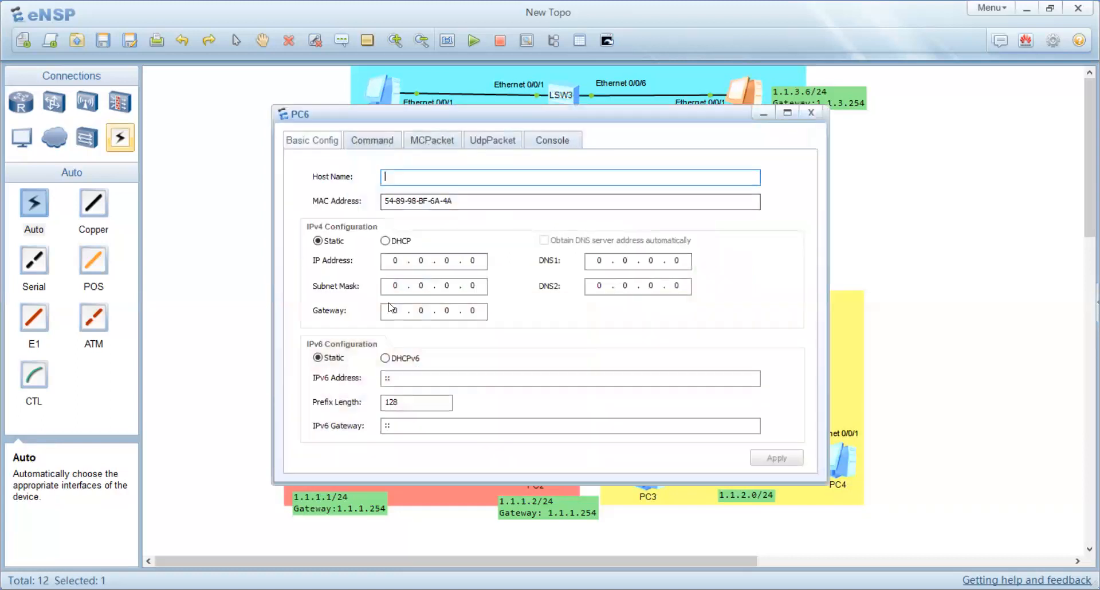
{"action": "left_click", "coordinate": [394, 261]}
{"action": "type", "text": "1"}
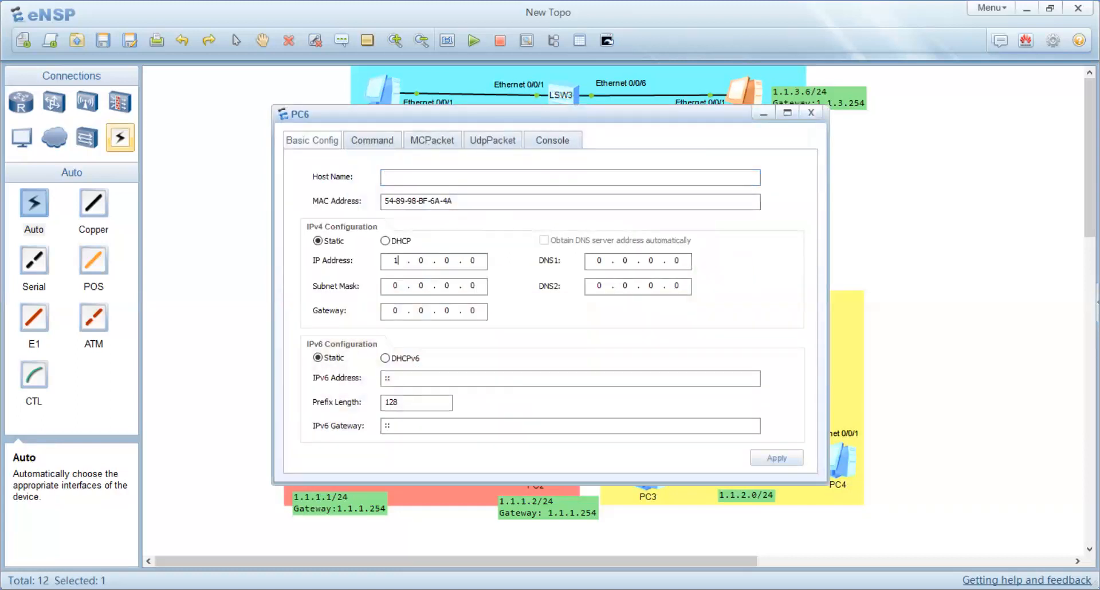
{"action": "key", "text": "BackSpace"}
{"action": "type", "text": "1"}
{"action": "left_click", "coordinate": [446, 260]}
{"action": "key", "text": "BackSpace"}
{"action": "type", "text": "3"}
{"action": "key", "text": "BackSpace"}
{"action": "type", "text": "6"}
{"action": "left_click", "coordinate": [402, 288]}
{"action": "key", "text": "BackSpace"}
{"action": "type", "text": "255 . 255 . 255"}
- Set PC6's IPv4 gateway to 1.1.3.254, apply the configuration and close its window
{"action": "left_click", "coordinate": [396, 308]}
{"action": "key", "text": "BackSpace"}
{"action": "type", "text": "1."}
{"action": "key", "text": "BackSpace"}
{"action": "type", "text": "1."}
{"action": "key", "text": "BackSpace"}
{"action": "type", "text": "3"}
{"action": "key", "text": "BackSpace"}
{"action": "type", "text": "254"}
{"action": "left_click", "coordinate": [778, 459]}
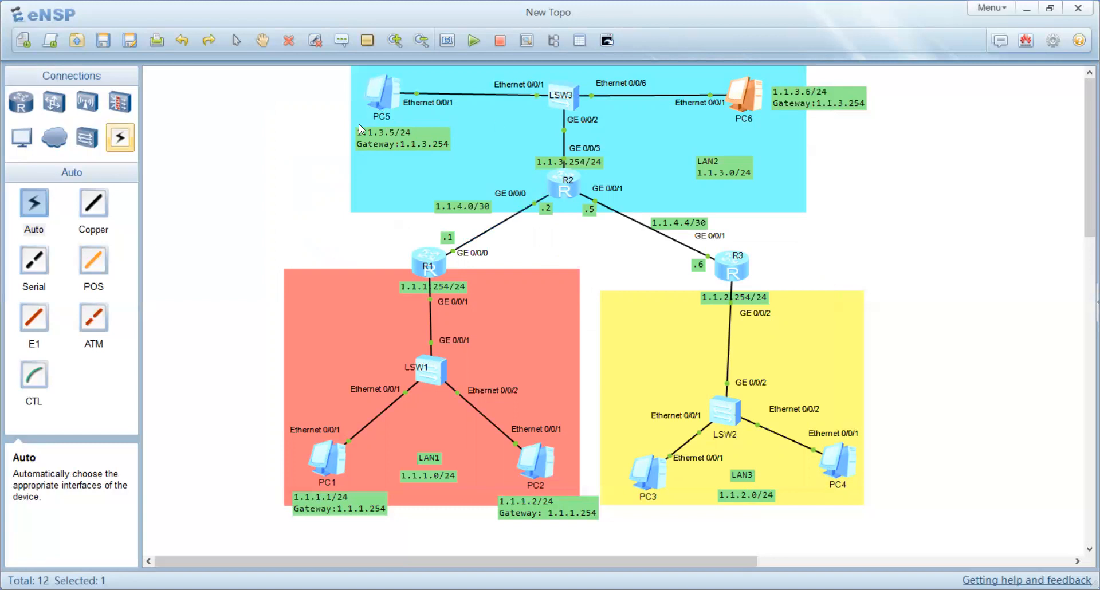
- Open PC5's command line and ping PC6 at 1.1.3.6 to test connectivity within LAN2
{"action": "double_click", "coordinate": [389, 97]}
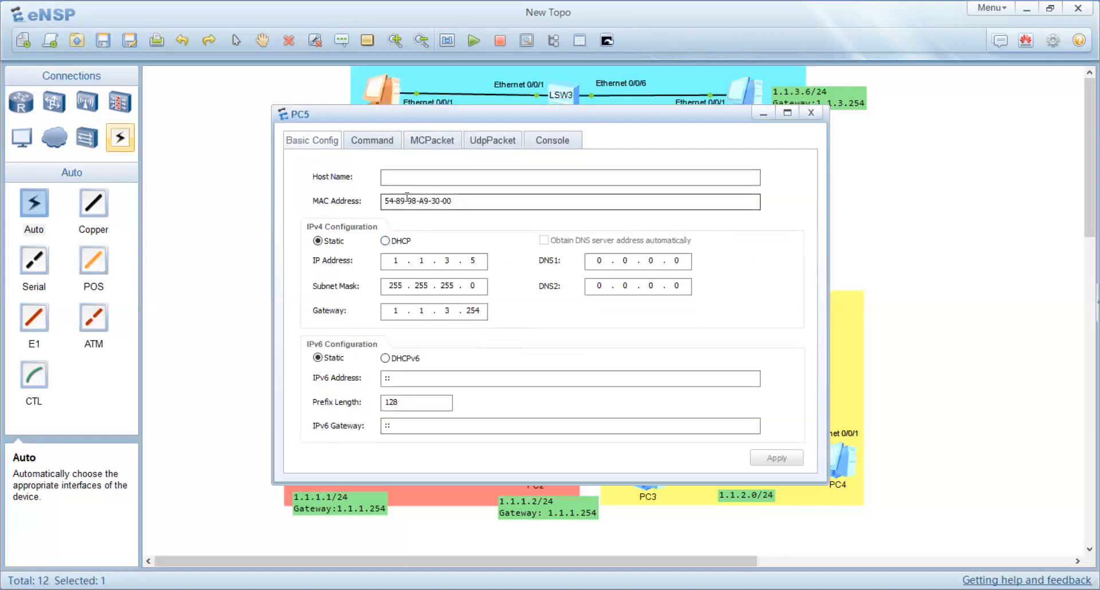
{"action": "left_click", "coordinate": [372, 140]}
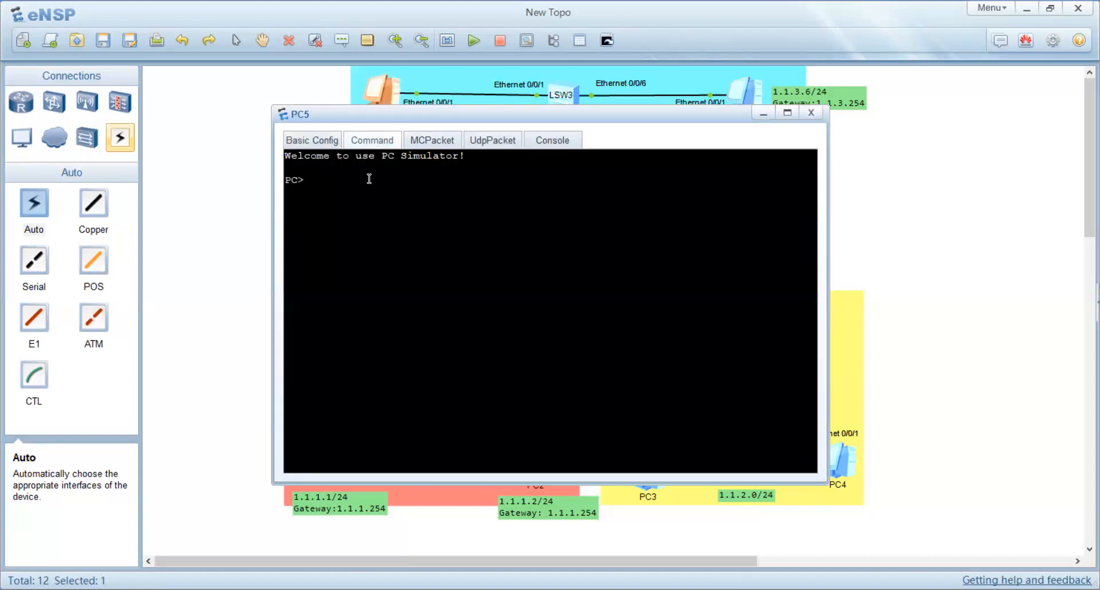
{"action": "type", "text": "ping"}
{"action": "type", "text": "1.1.3.6"}
{"action": "key", "text": "Return"}
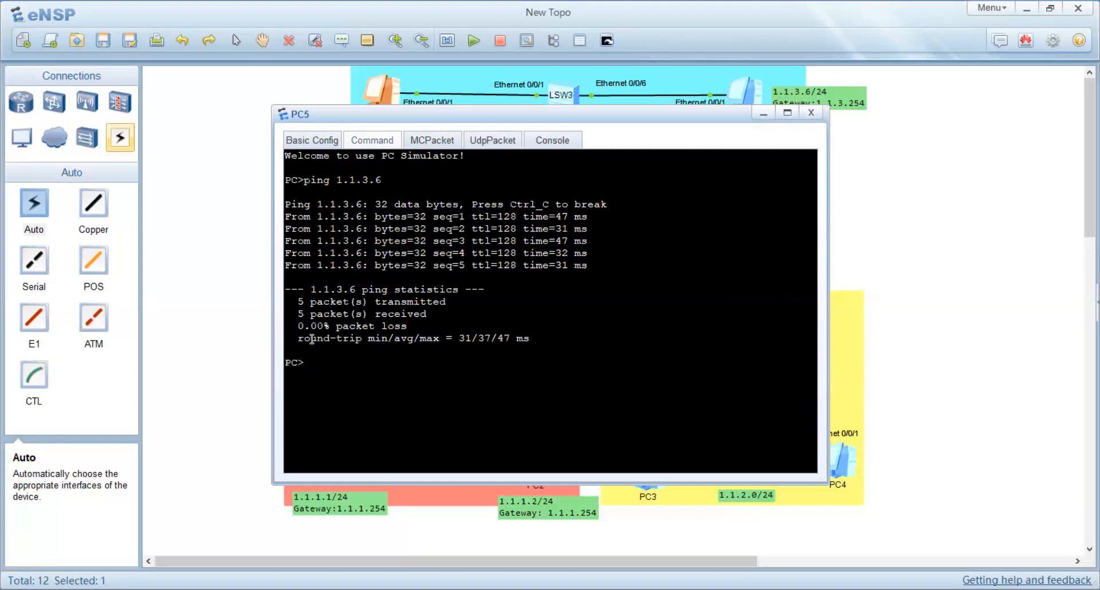
- Examine the transmitted, received and lost packets in the ping statistics, and close PC5's window
{"action": "left_click_drag", "start_coordinate": [297, 302], "coordinate": [452, 302]}
{"action": "left_click_drag", "start_coordinate": [298, 313], "coordinate": [429, 314]}
{"action": "left_click_drag", "start_coordinate": [302, 326], "coordinate": [421, 326]}
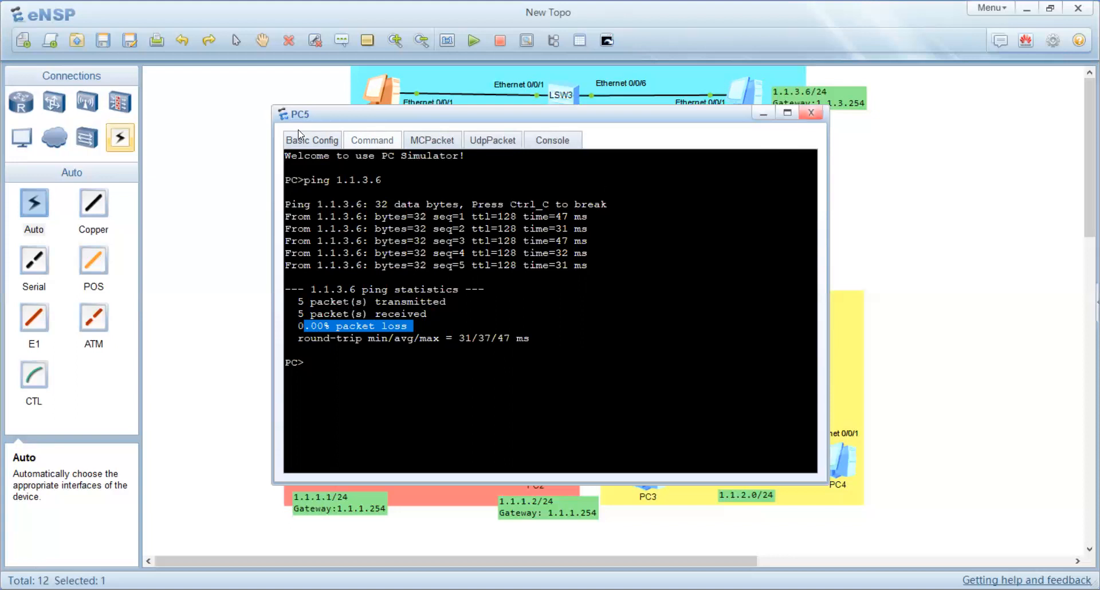
{"action": "left_click", "coordinate": [812, 112]}
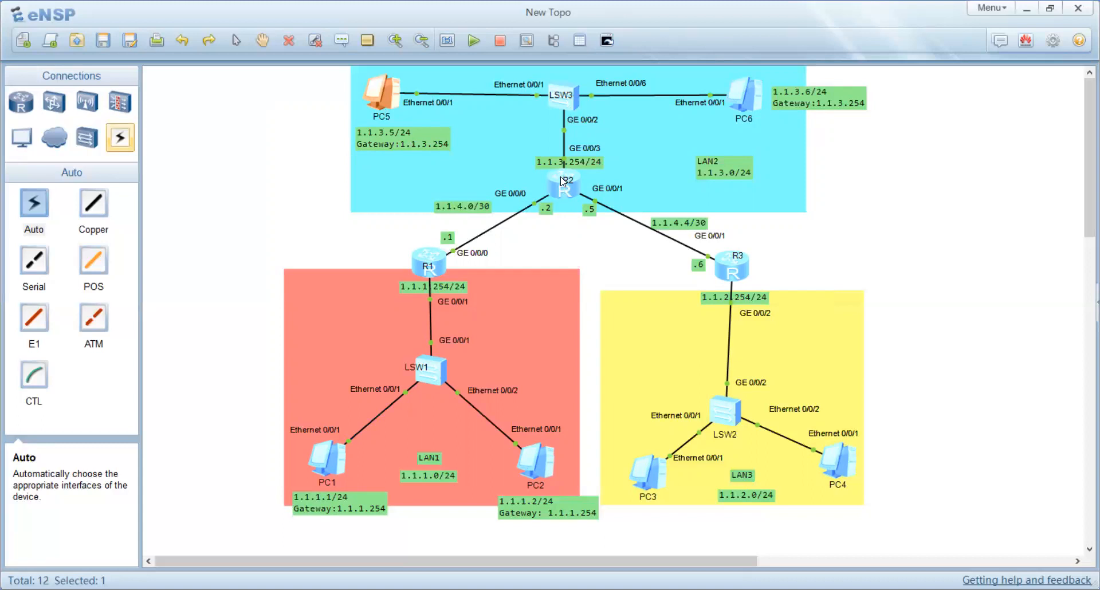
- Open R2's console with enlarged text in a maximized window, enter system view and set the router's sysname to R2
{"action": "double_click", "coordinate": [561, 179]}
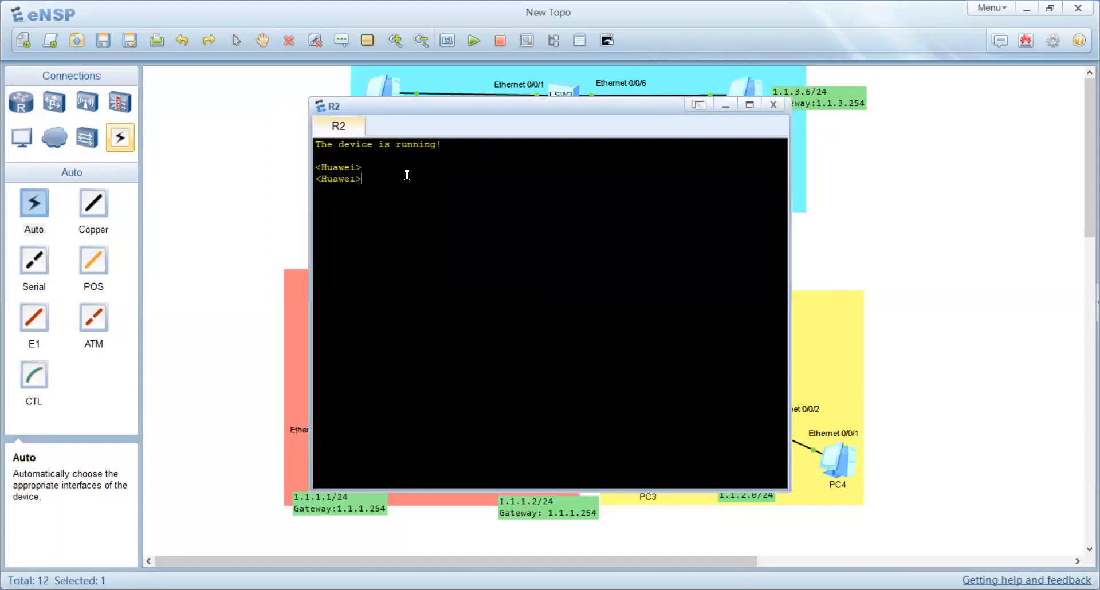
{"action": "type", "text": "sys"}
{"action": "key", "text": "Return"}
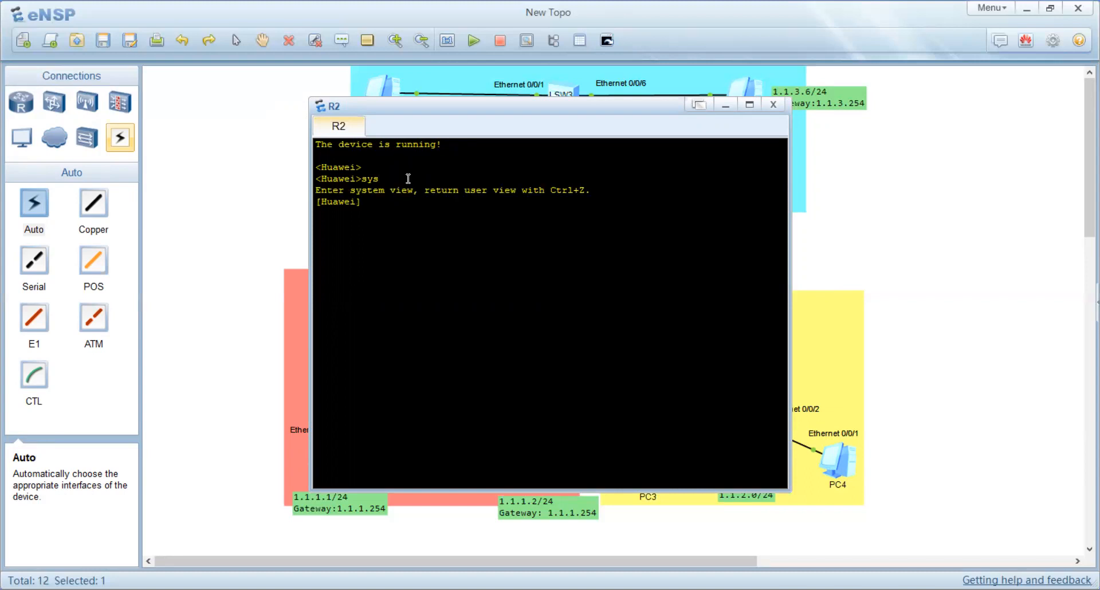
{"action": "scroll", "coordinate": [425, 248], "scroll_direction": "up", "scroll_amount": 5}
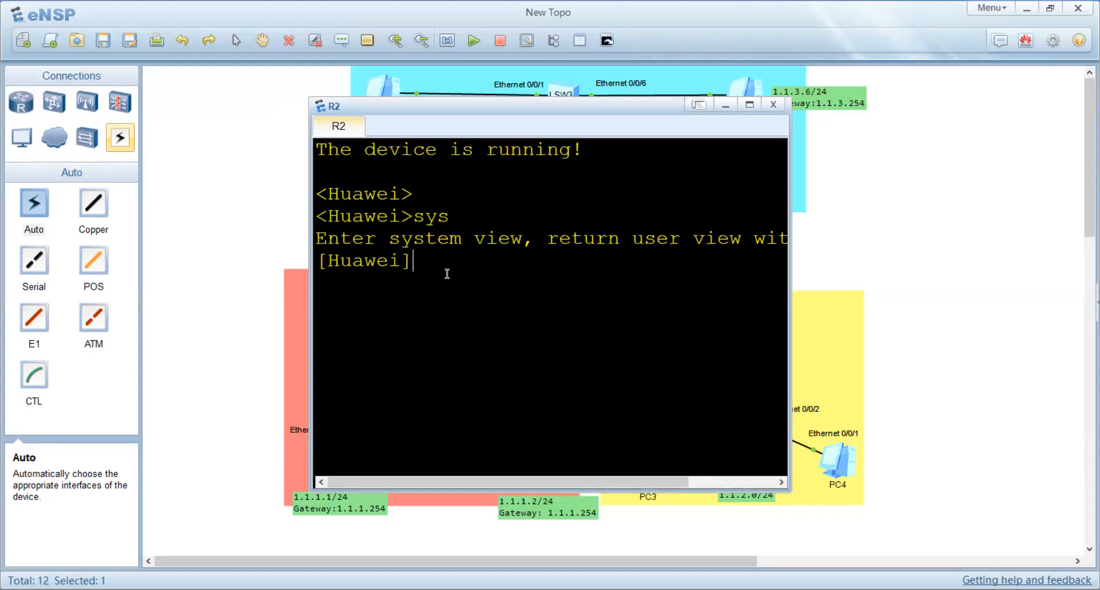
{"action": "left_click", "coordinate": [749, 104]}
{"action": "type", "text": "sys"}
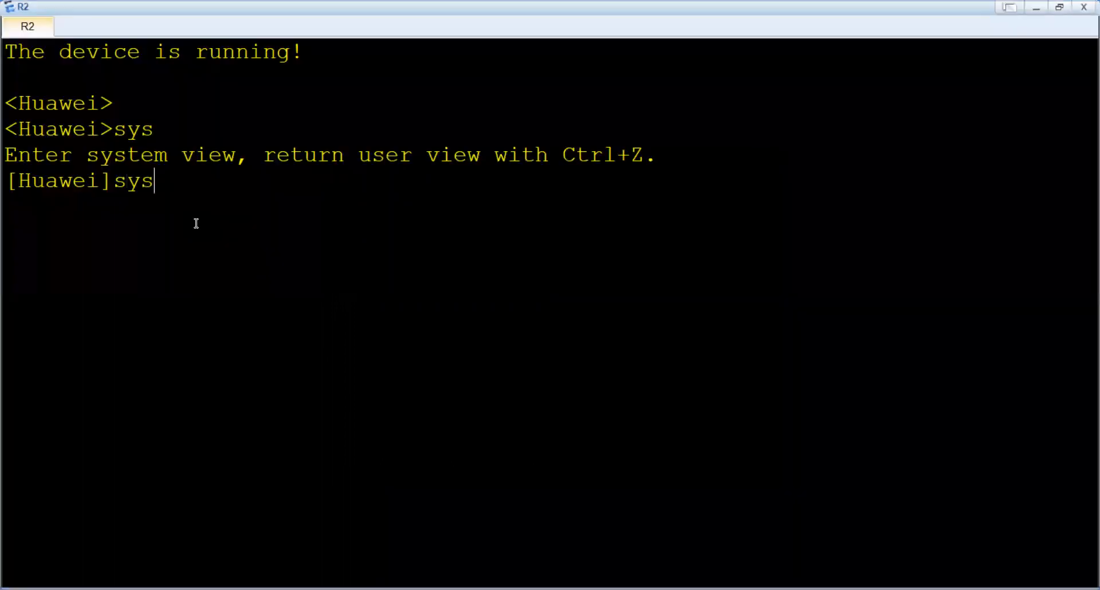
{"action": "key", "text": "Tab"}
{"action": "type", "text": "R2"}
{"action": "key", "text": "Return"}
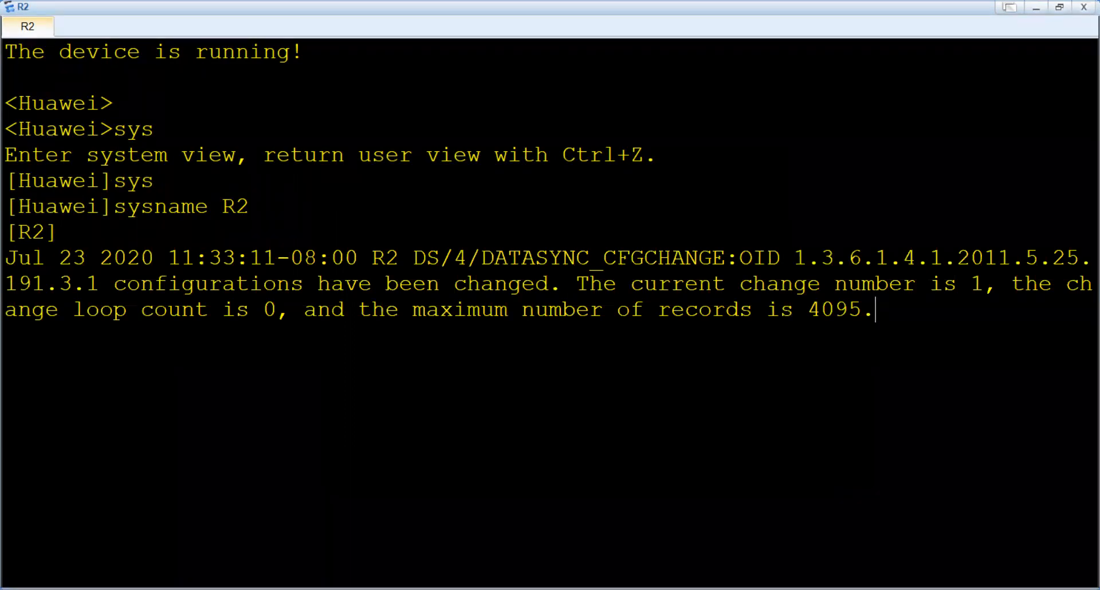
- Check the topology labels and assign IP address 1.1.3.254 with prefix length 24 to R2's interface g0/0/3
{"action": "key", "text": "alt+Tab"}
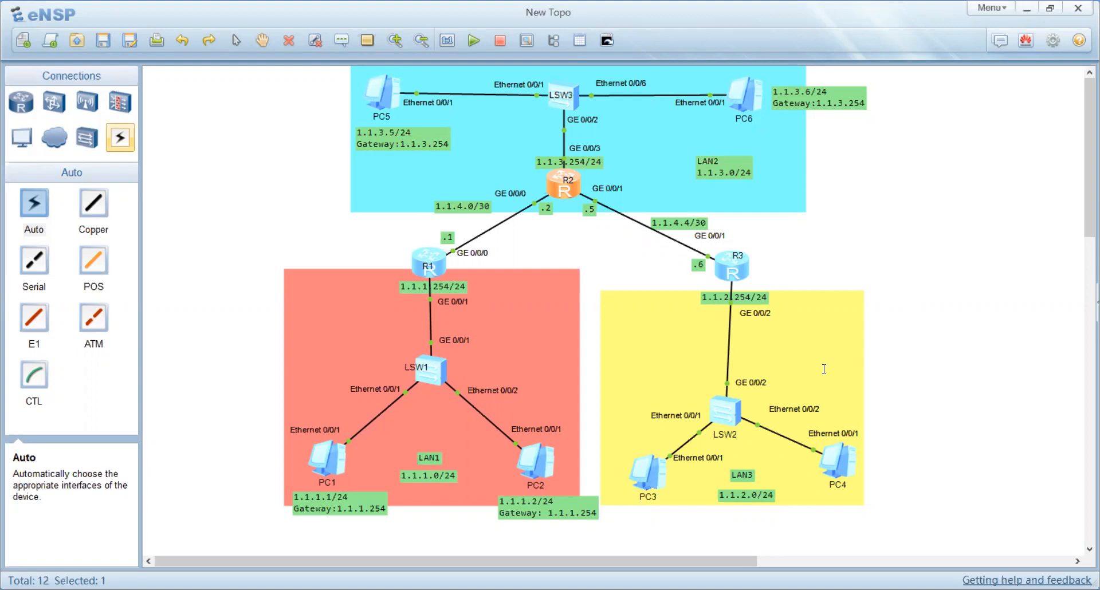
{"action": "key", "text": "alt+Tab"}
{"action": "key", "text": "Return"}
{"action": "type", "text": "in"}
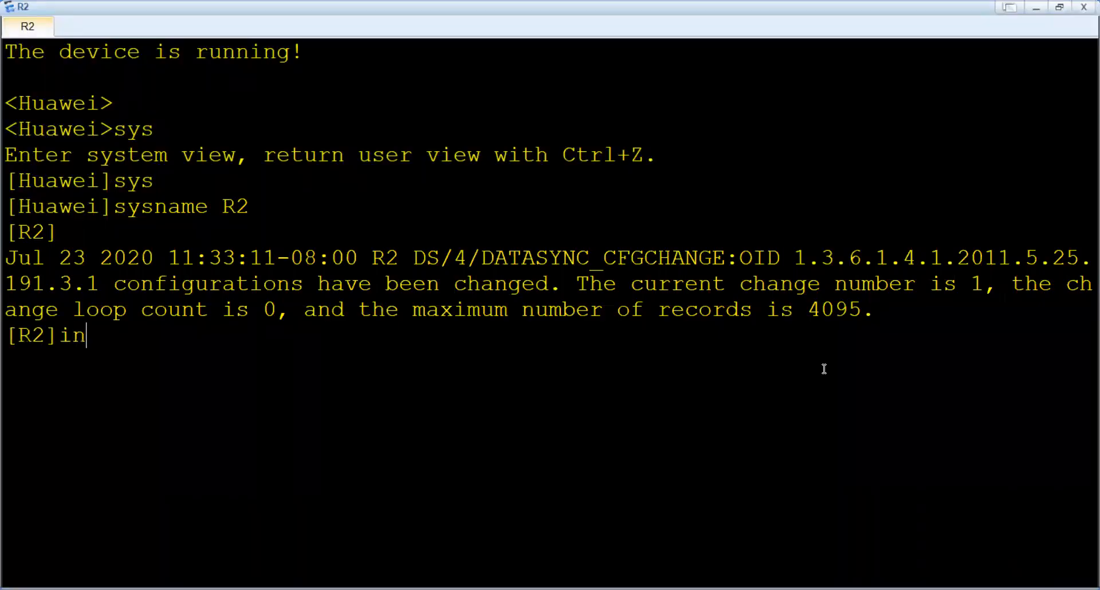
{"action": "type", "text": "t g0/0/0"}
{"action": "key", "text": "BackSpace"}
{"action": "type", "text": "3"}
{"action": "key", "text": "Return"}
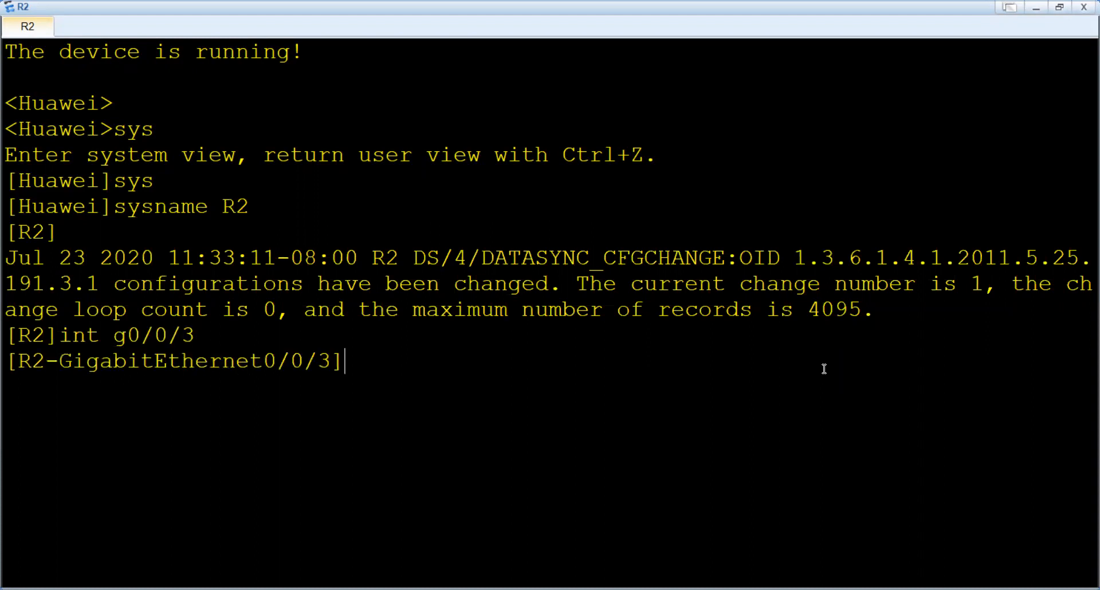
{"action": "type", "text": "ip a"}
{"action": "key", "text": "Tab"}
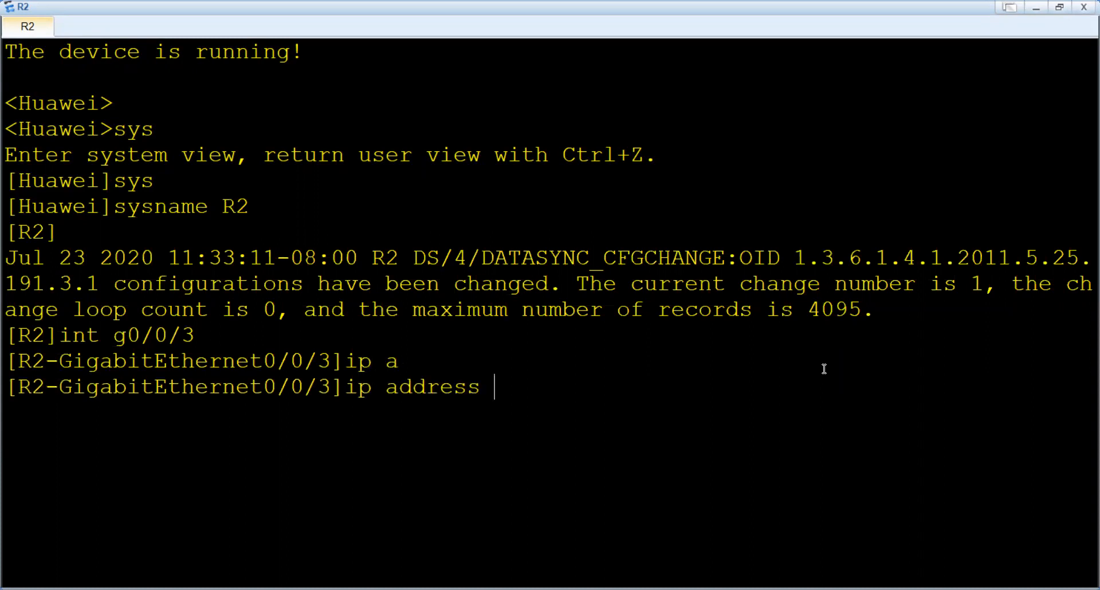
{"action": "type", "text": "1.1.3.254 24"}
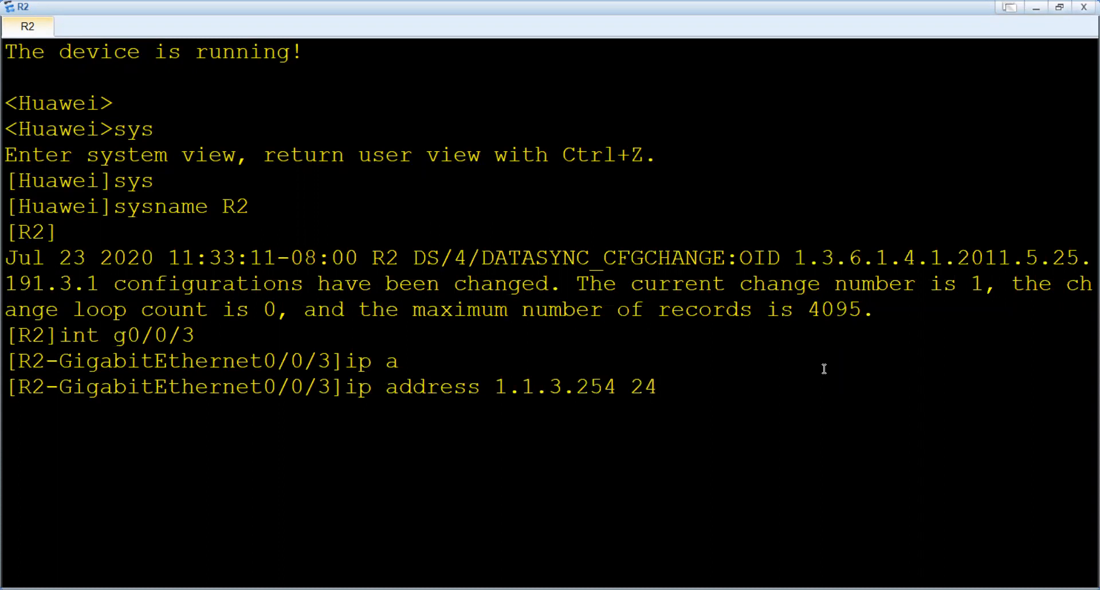
{"action": "key", "text": "Return"}
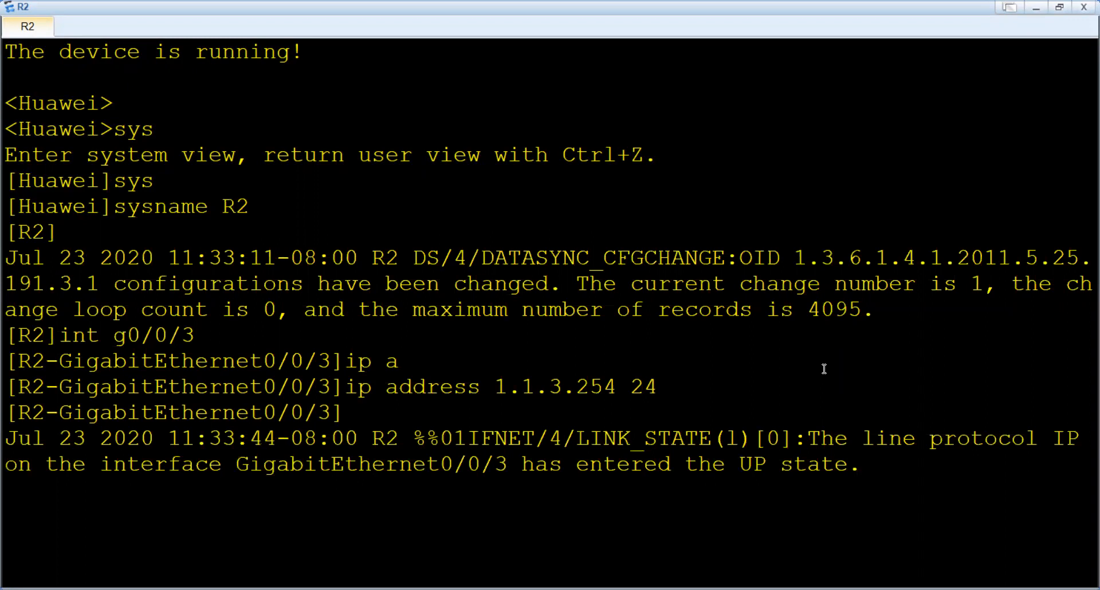
{"action": "key", "text": "Return"}
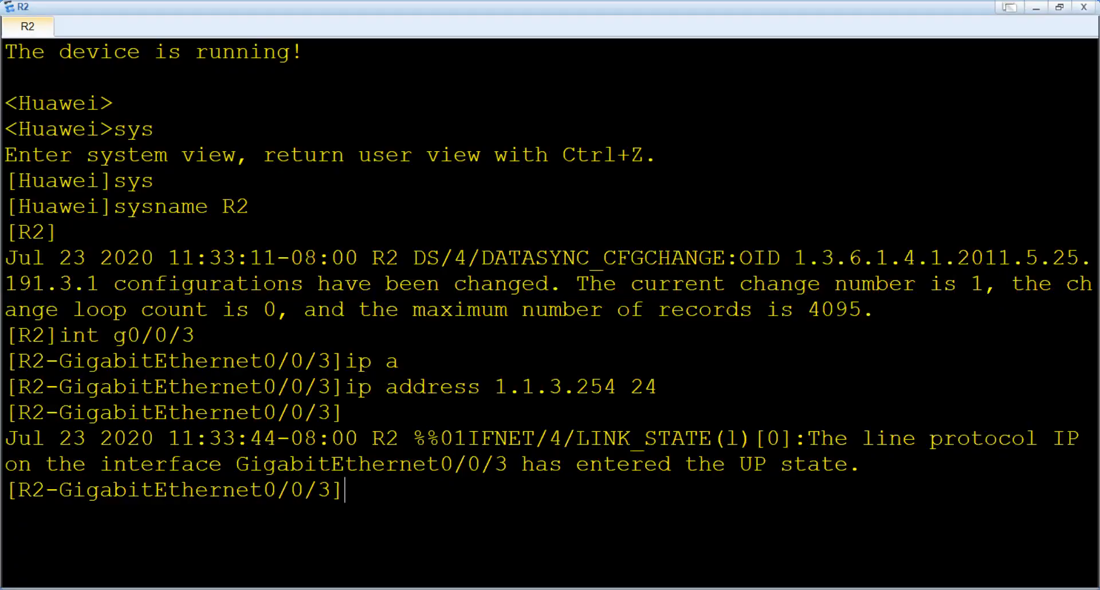
- Assign IP address 1.1.4.5 with prefix length 30 to R2's interface g0/0/1
{"action": "key", "text": "alt+Tab"}
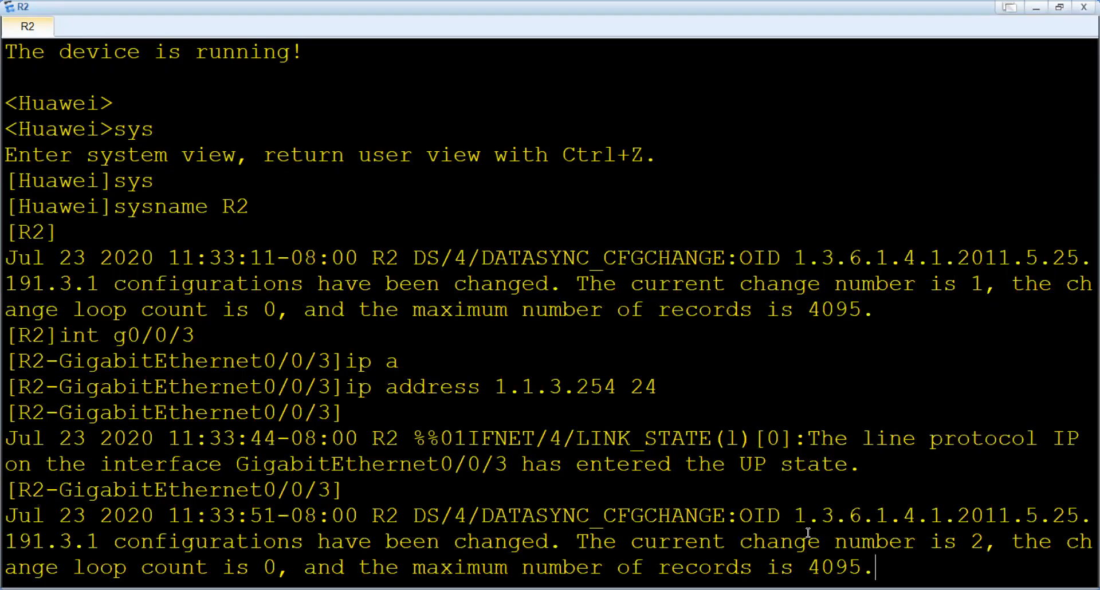
{"action": "key", "text": "Return"}
{"action": "type", "text": "int g0/0/1"}
{"action": "key", "text": "Return"}
{"action": "type", "text": "ip a"}
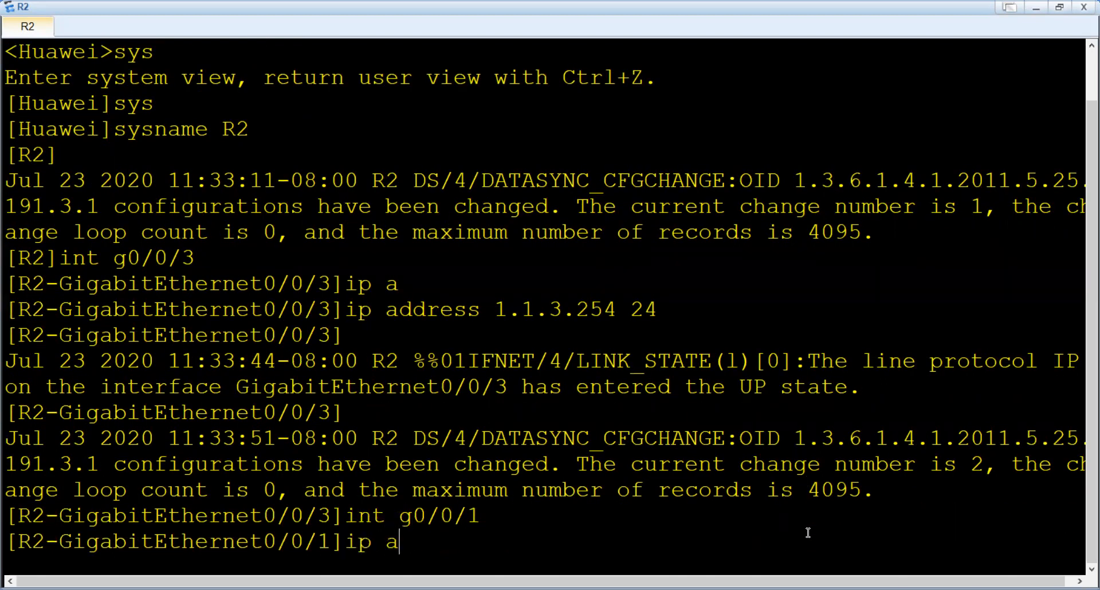
{"action": "key", "text": "Tab"}
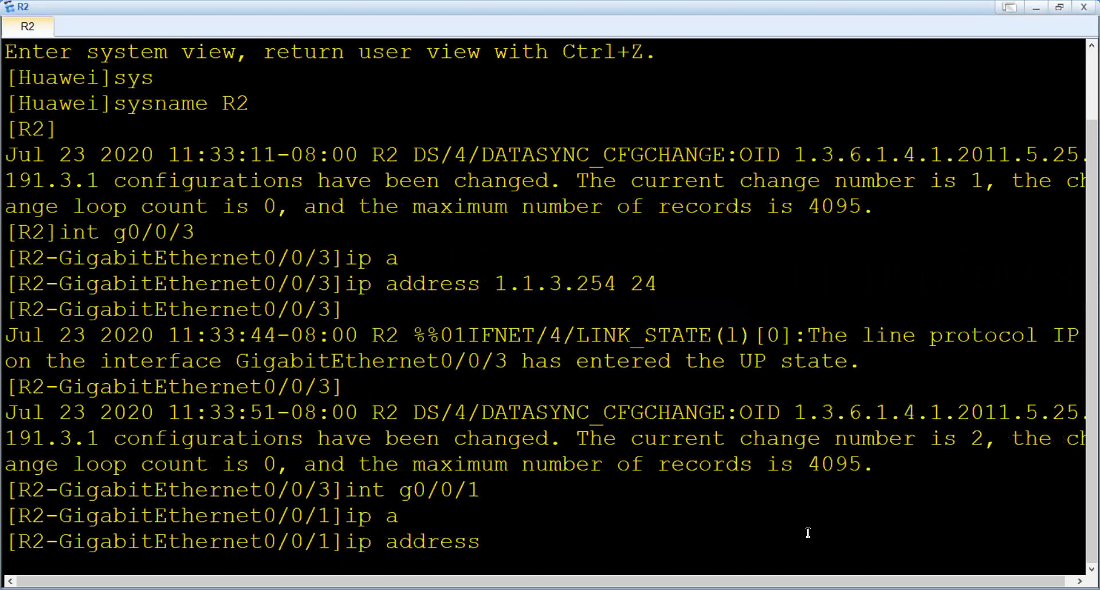
{"action": "type", "text": "1.1.4.5 30"}
{"action": "key", "text": "Return"}
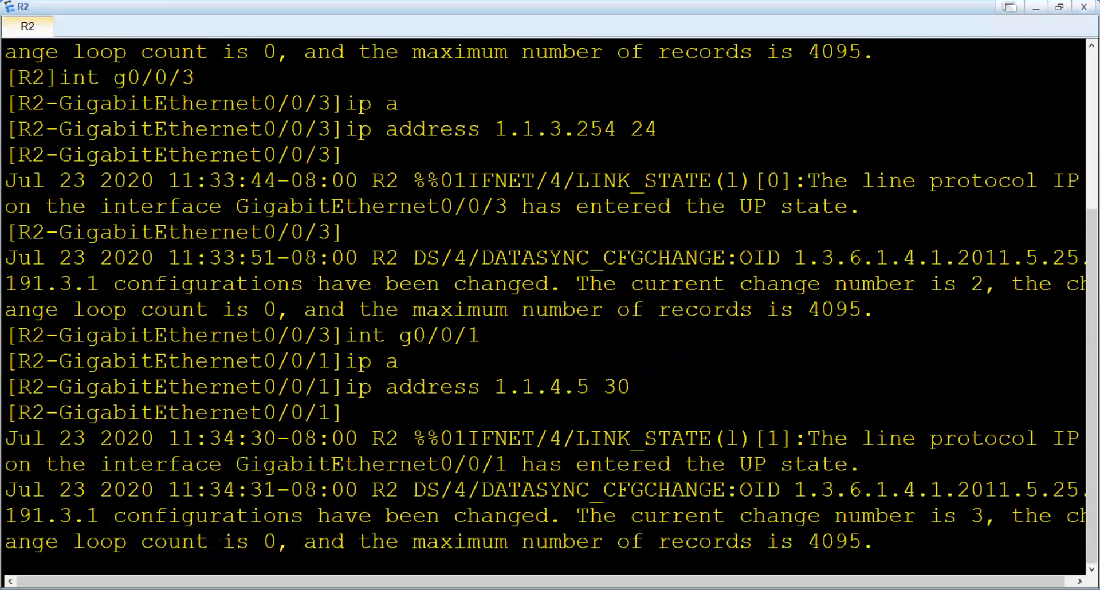
- Check the topology labels and assign IP address 1.1.4.2 with prefix length 30 to R2's interface g0/0/0
{"action": "key", "text": "alt+Tab"}
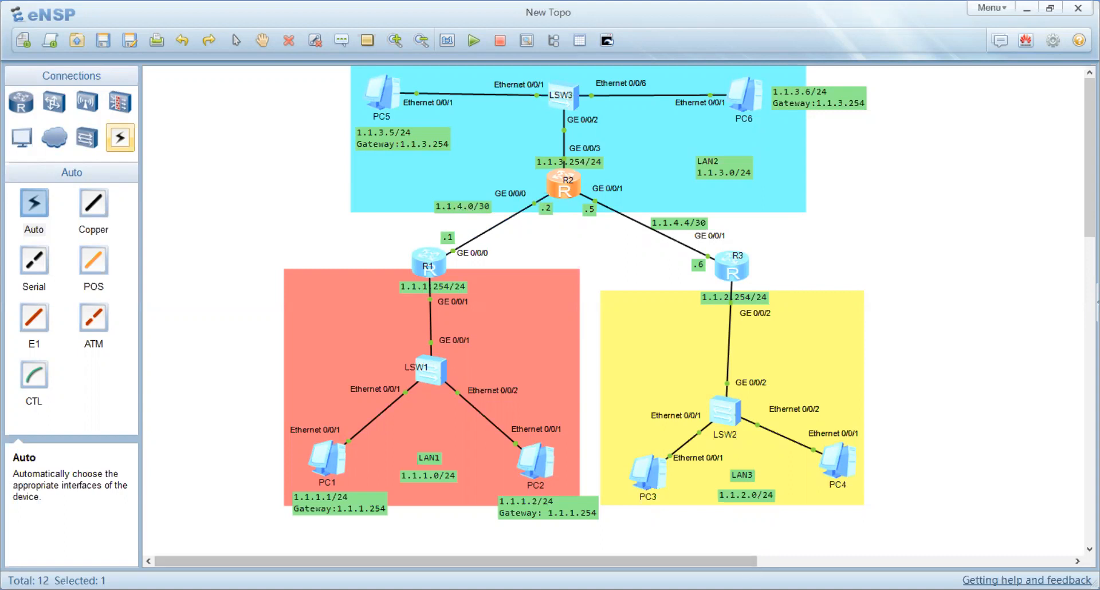
{"action": "left_click", "coordinate": [820, 542]}
{"action": "key", "text": "Return"}
{"action": "type", "text": "int"}
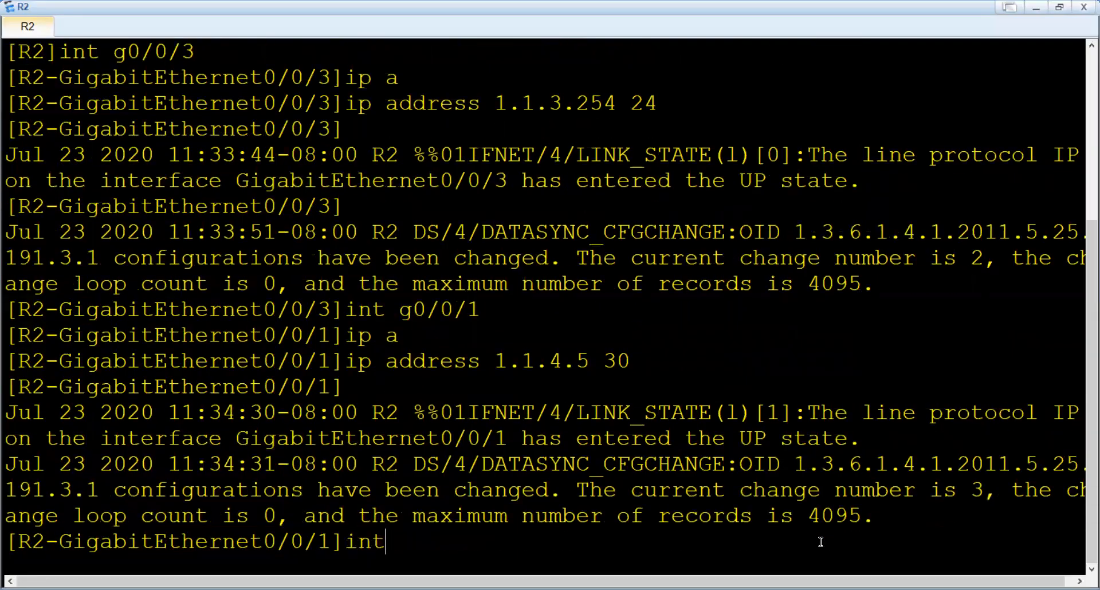
{"action": "type", "text": " g0/0/0"}
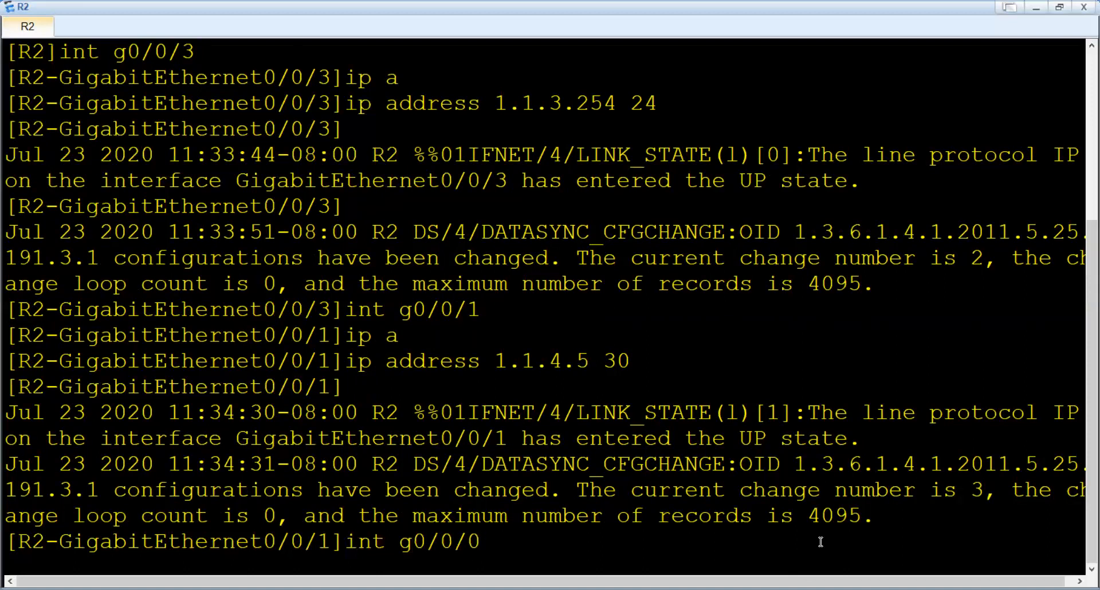
{"action": "key", "text": "Return"}
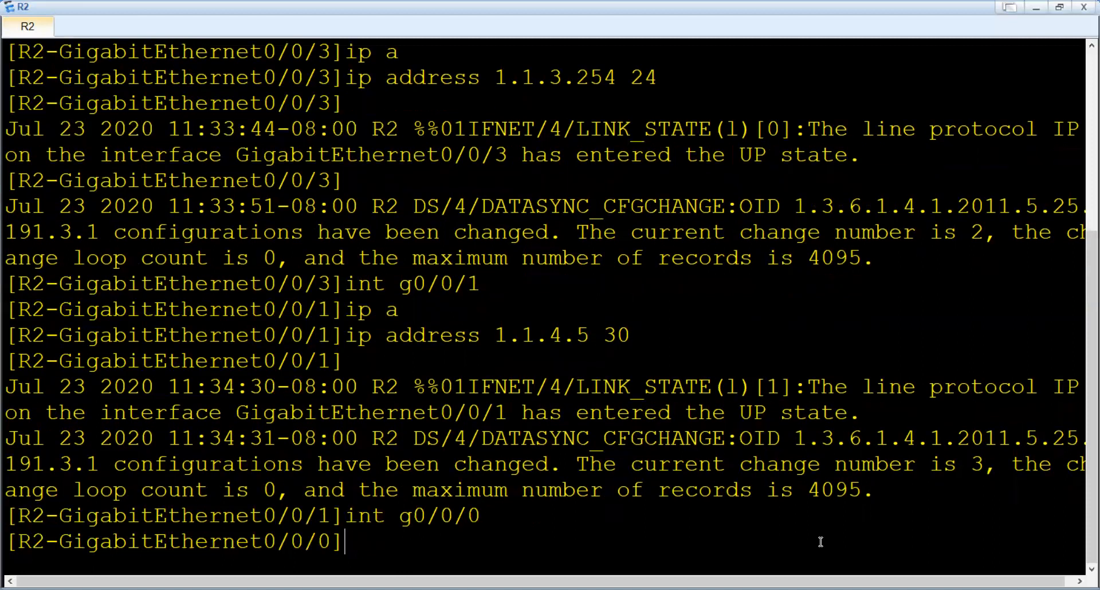
{"action": "type", "text": "ip "}
{"action": "type", "text": "a"}
{"action": "key", "text": "Tab"}
{"action": "type", "text": "1."}
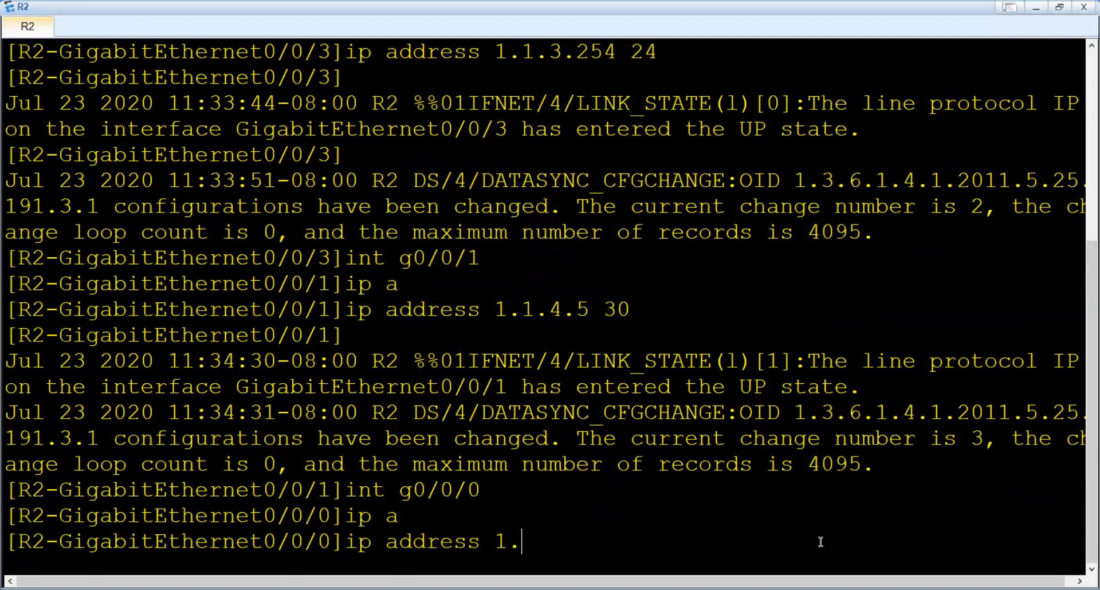
{"action": "type", "text": "1.4.2 30"}
{"action": "key", "text": "Return"}
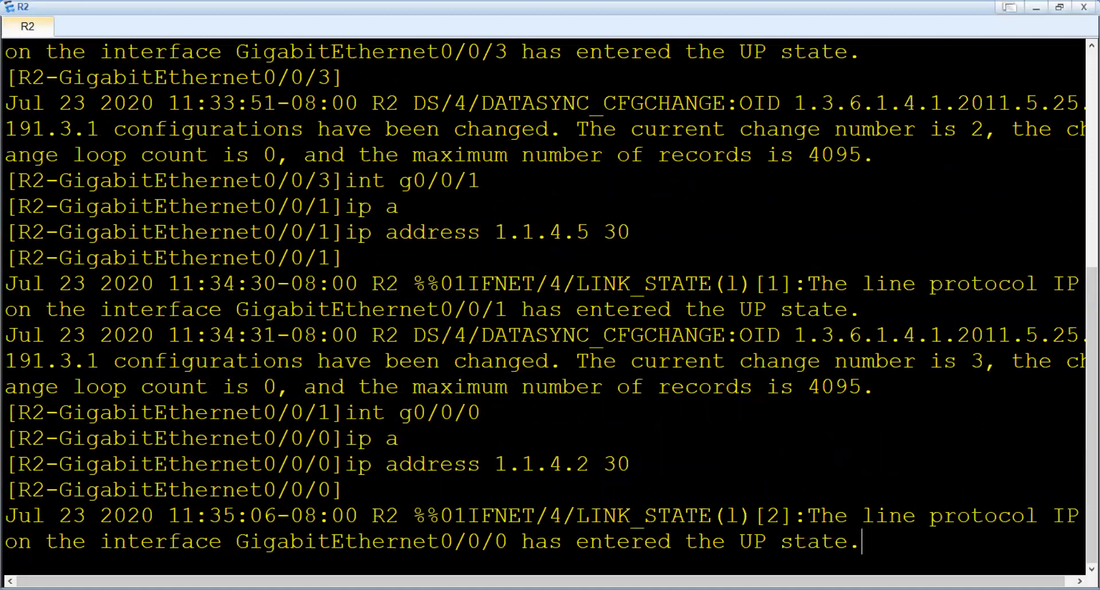
- Open R1's console with enlarged text in a maximized window, enter system view and set the router's sysname to R1
{"action": "key", "text": "alt+Tab"}
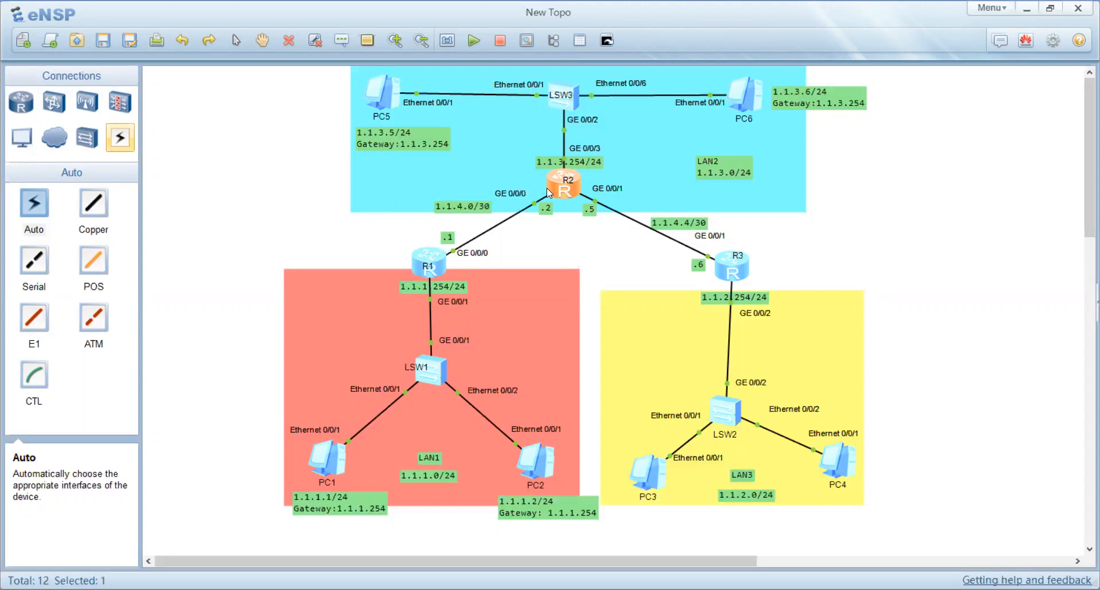
{"action": "double_click", "coordinate": [419, 267]}
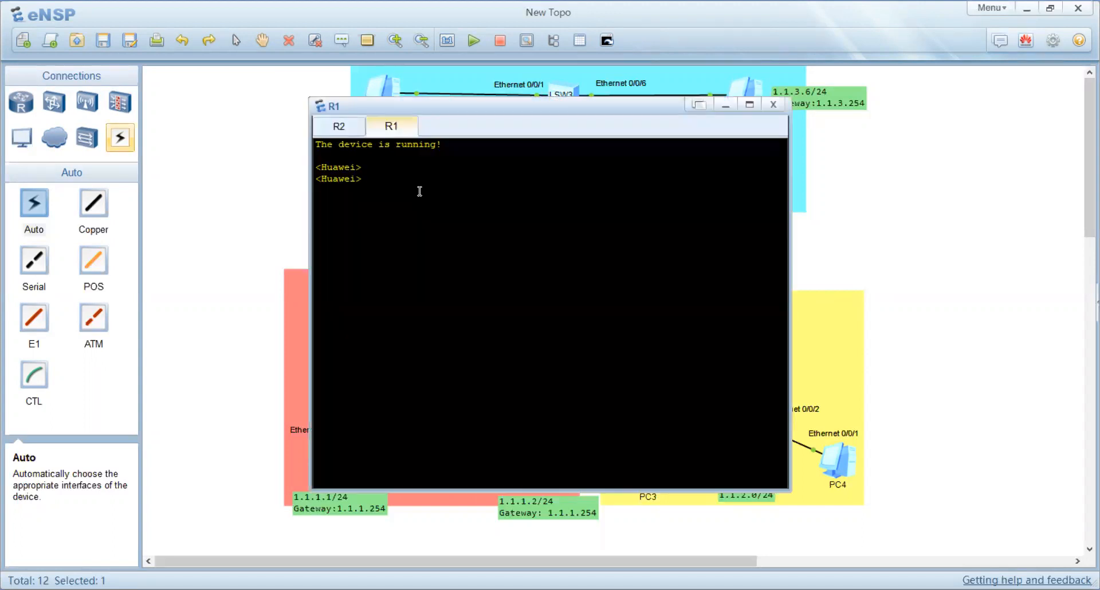
{"action": "scroll", "coordinate": [420, 191], "scroll_direction": "up", "scroll_amount": 5}
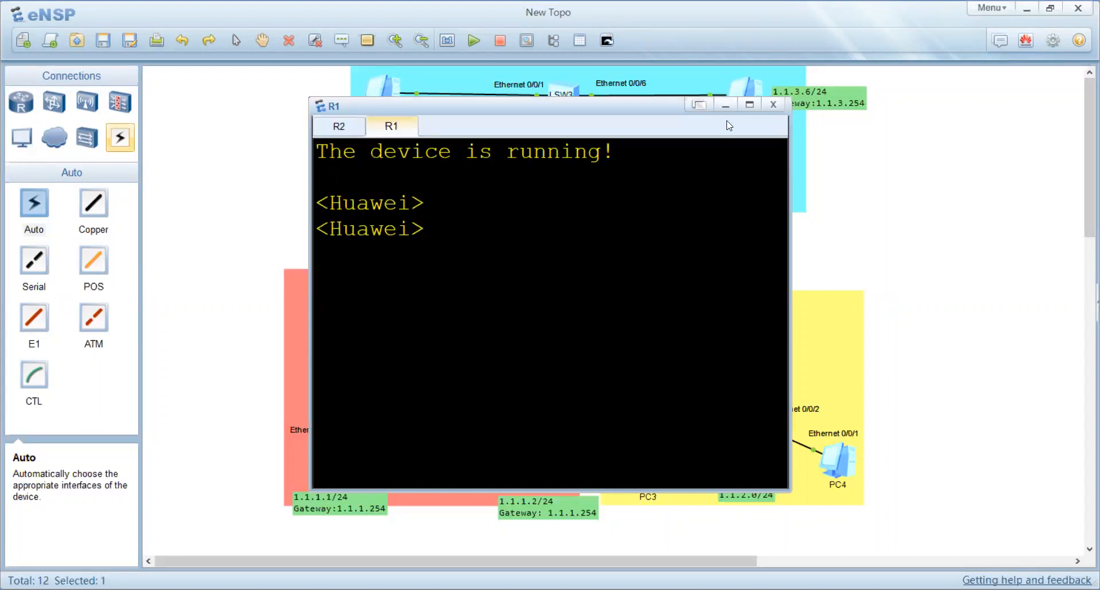
{"action": "left_click", "coordinate": [750, 104]}
{"action": "type", "text": "sys"}
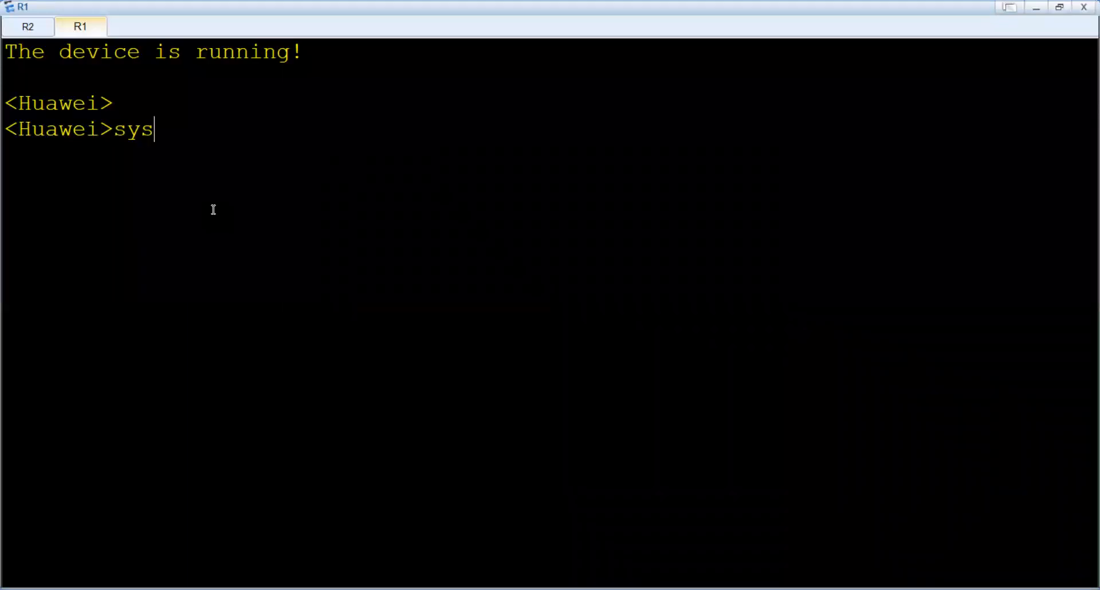
{"action": "key", "text": "Return"}
{"action": "type", "text": "sys R1"}
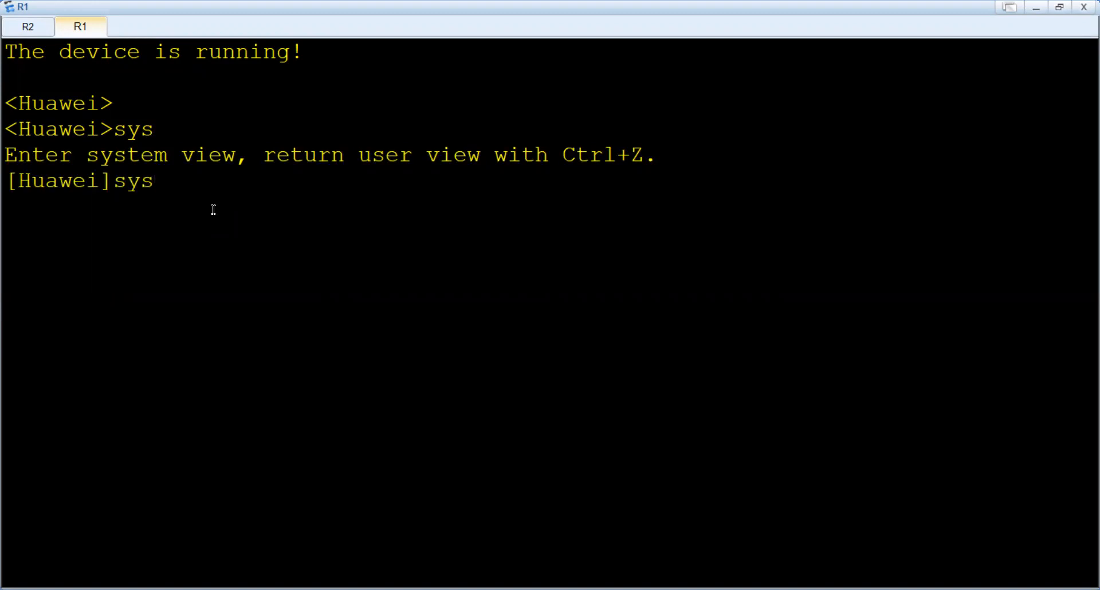
{"action": "key", "text": "Return"}
- Assign IP address 1.1.4.1 with prefix length 30 to R1's interface g0/0/0
{"action": "type", "text": "int"}
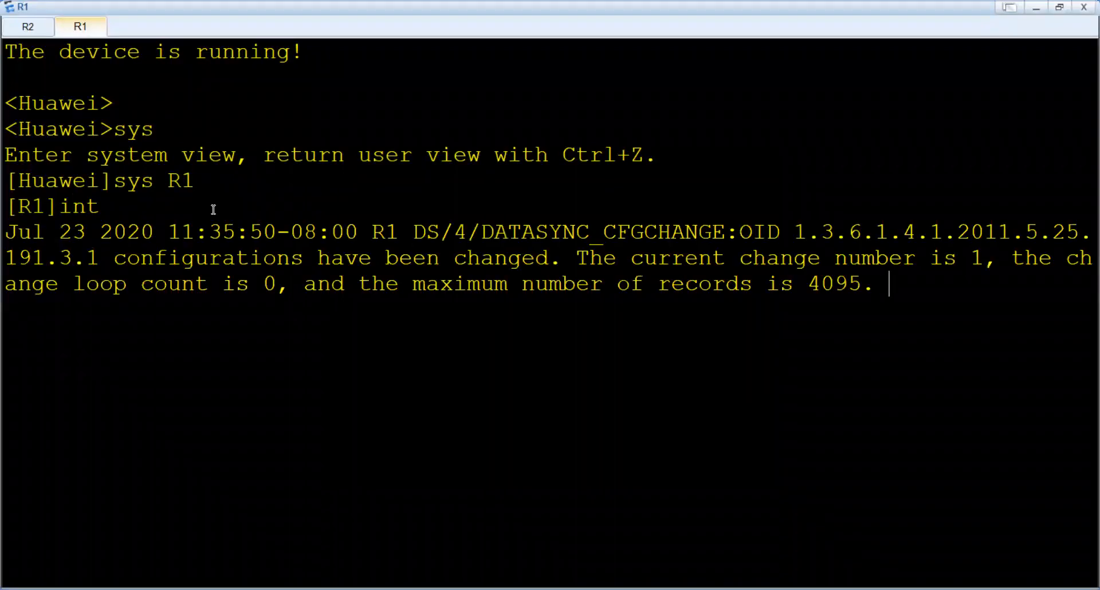
{"action": "key", "text": "Tab"}
{"action": "type", "text": "g0/0/0"}
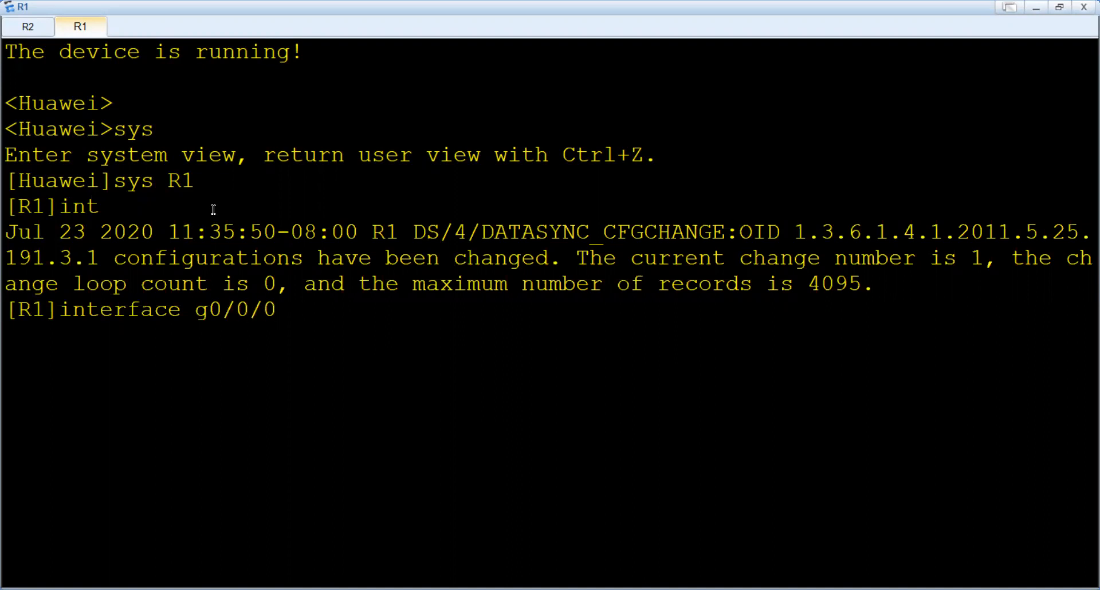
{"action": "key", "text": "Return"}
{"action": "type", "text": "ip "}
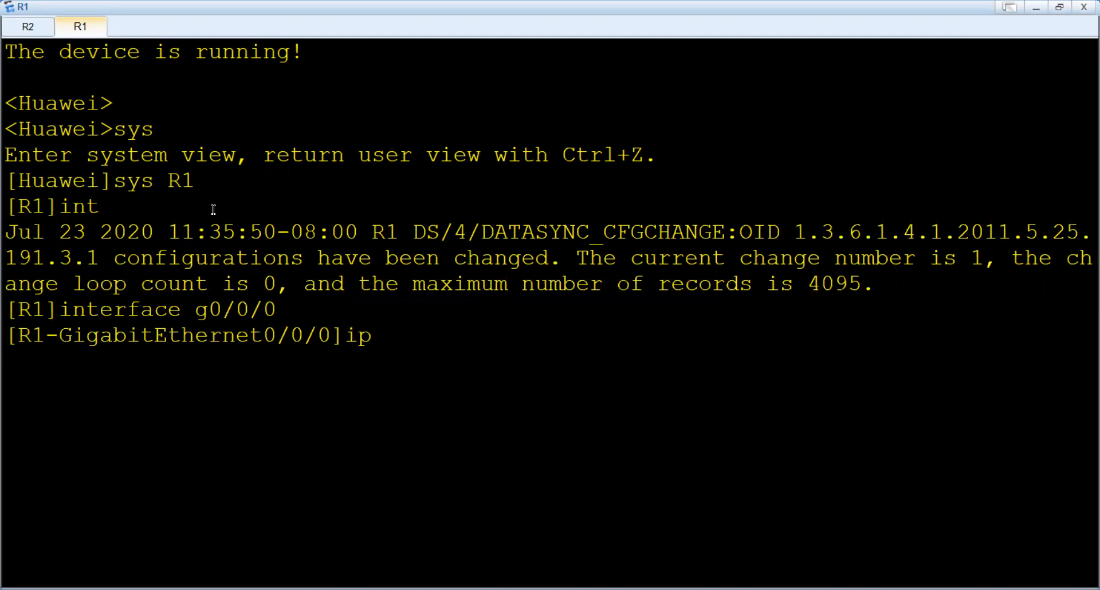
{"action": "type", "text": "a"}
{"action": "key", "text": "Tab"}
{"action": "type", "text": "1.1.4."}
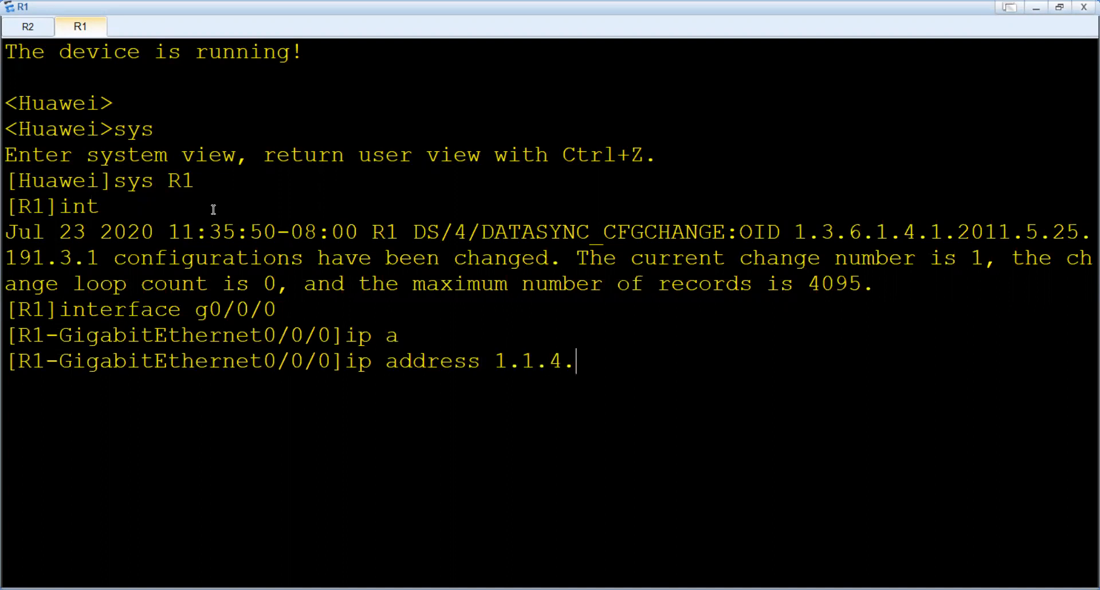
{"action": "type", "text": "1 30"}
{"action": "key", "text": "Return"}
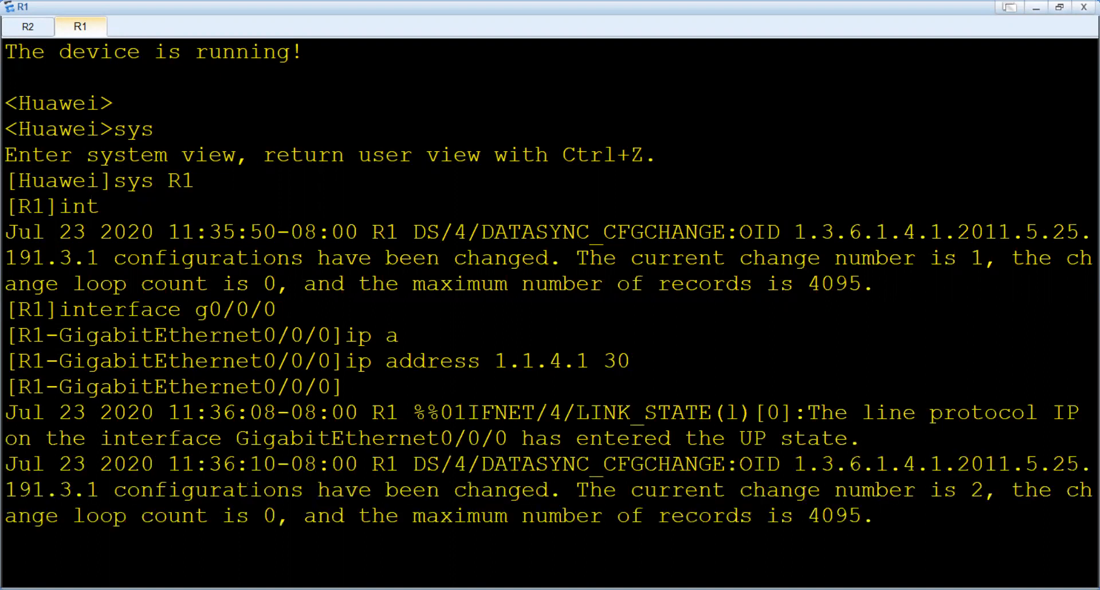
- Check the topology labels and assign IP address 1.1.1.254 with prefix length 24 to R1's interface g0/0/1
{"action": "key", "text": "alt+Tab"}
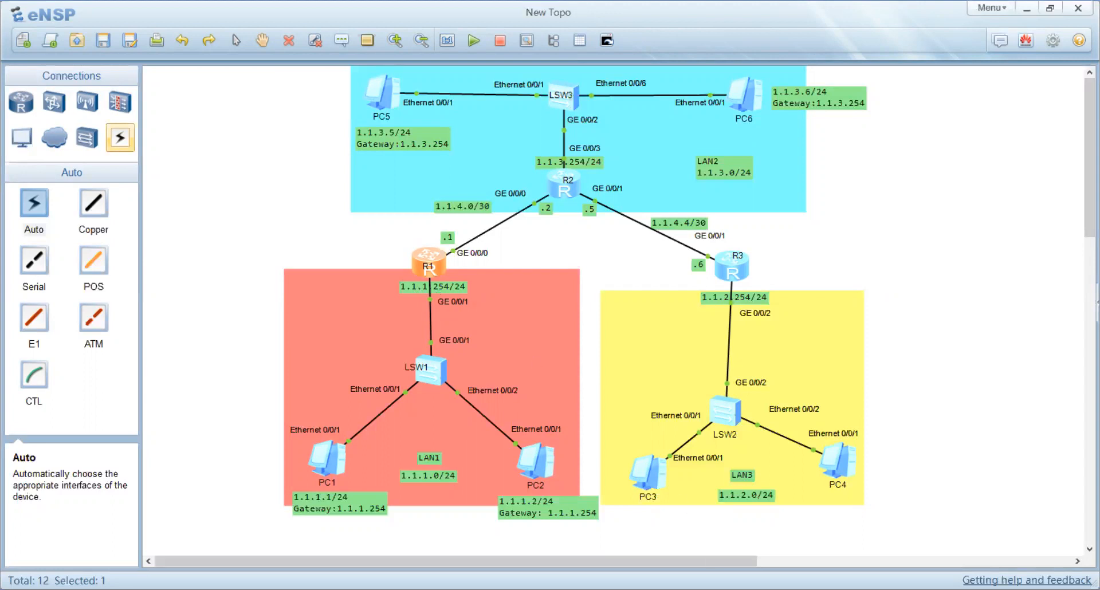
{"action": "key", "text": "alt+Tab"}
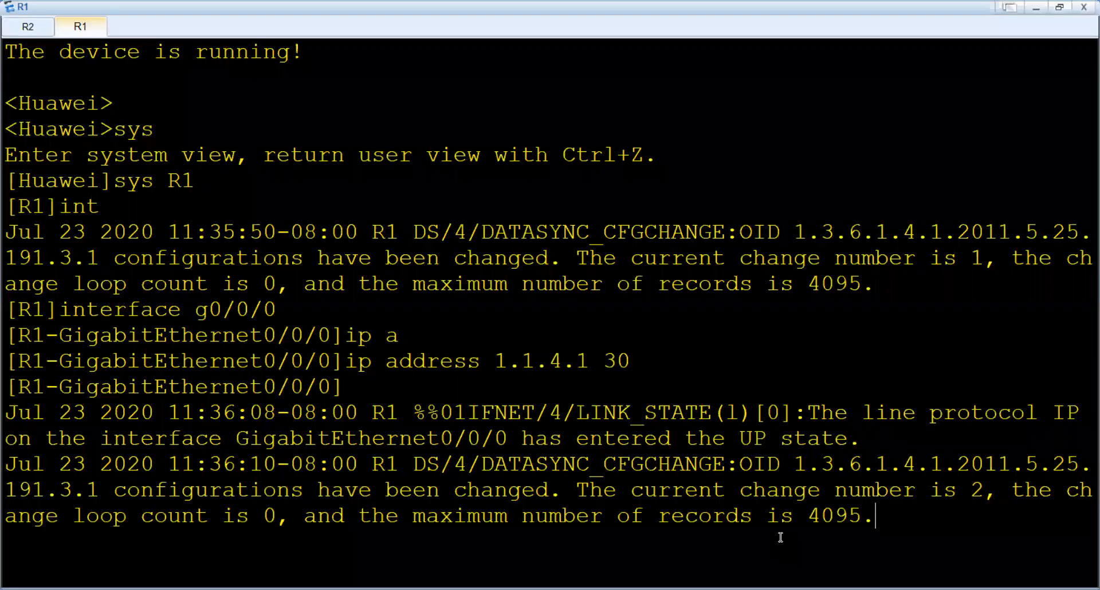
{"action": "type", "text": "int"}
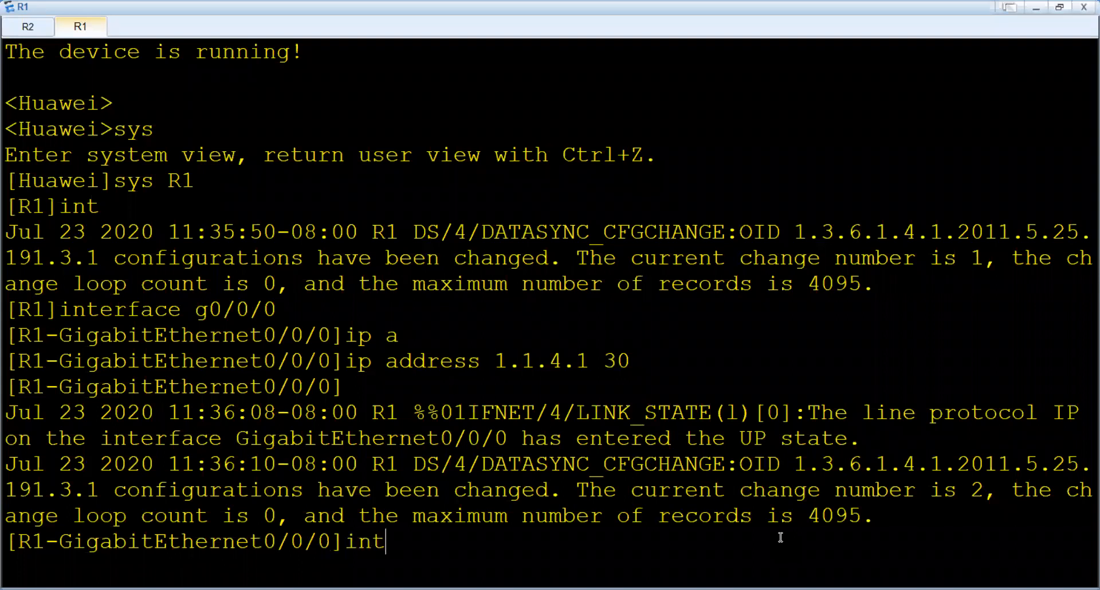
{"action": "type", "text": " g0/0/1"}
{"action": "key", "text": "Return"}
{"action": "type", "text": "ip a"}
{"action": "key", "text": "Tab"}
{"action": "type", "text": "1.1.1"}
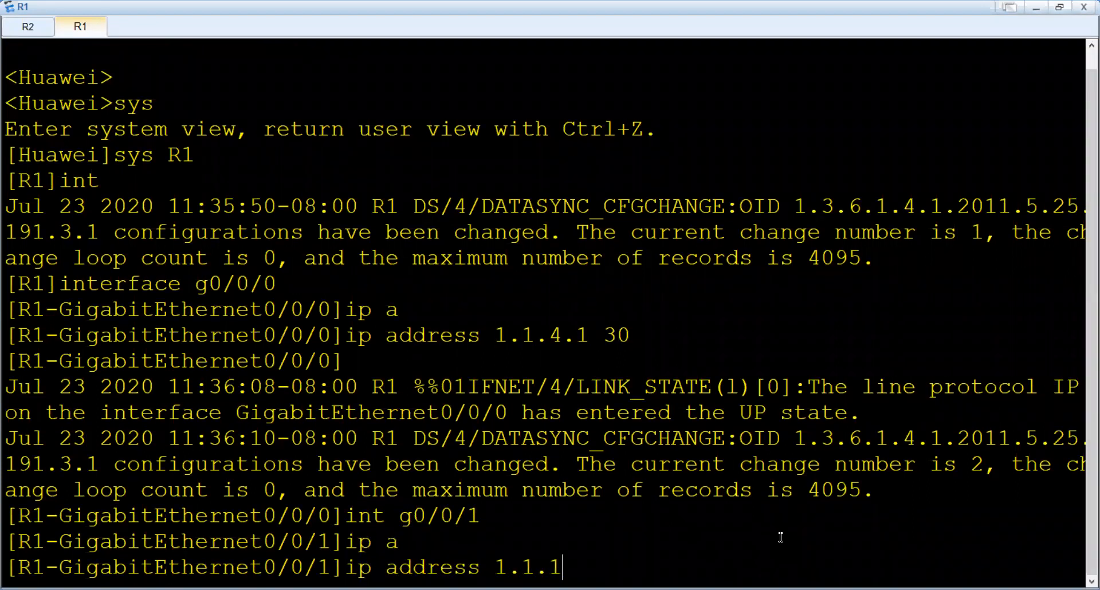
{"action": "type", "text": ".254 24"}
{"action": "key", "text": "Return"}
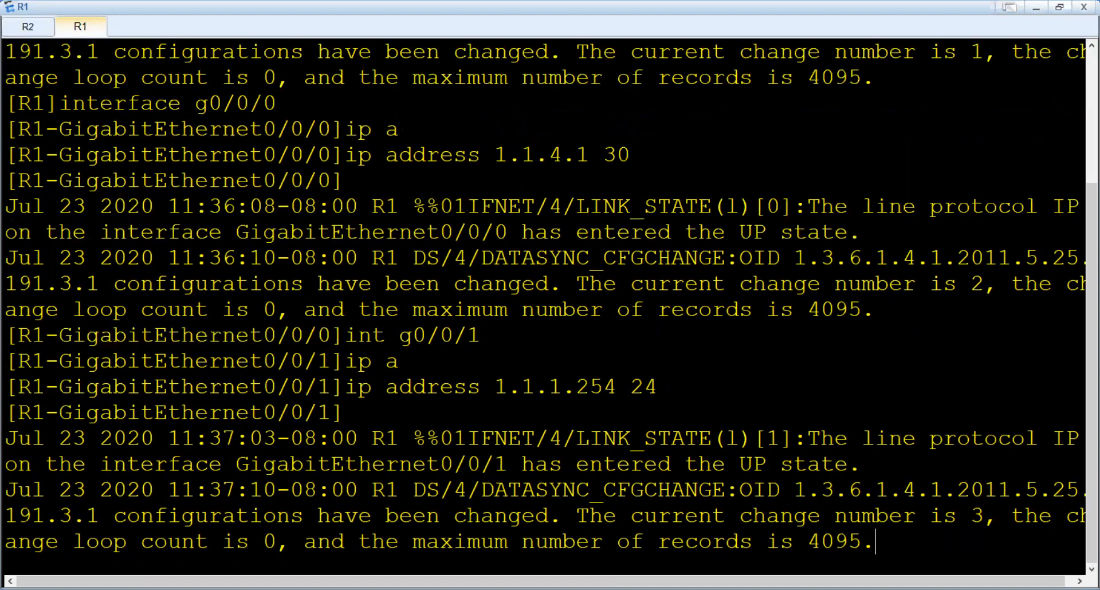
- Open R3's console from the topology, check R3's address labels, and show the console maximized with enlarged text
{"action": "key", "text": "alt+Tab"}
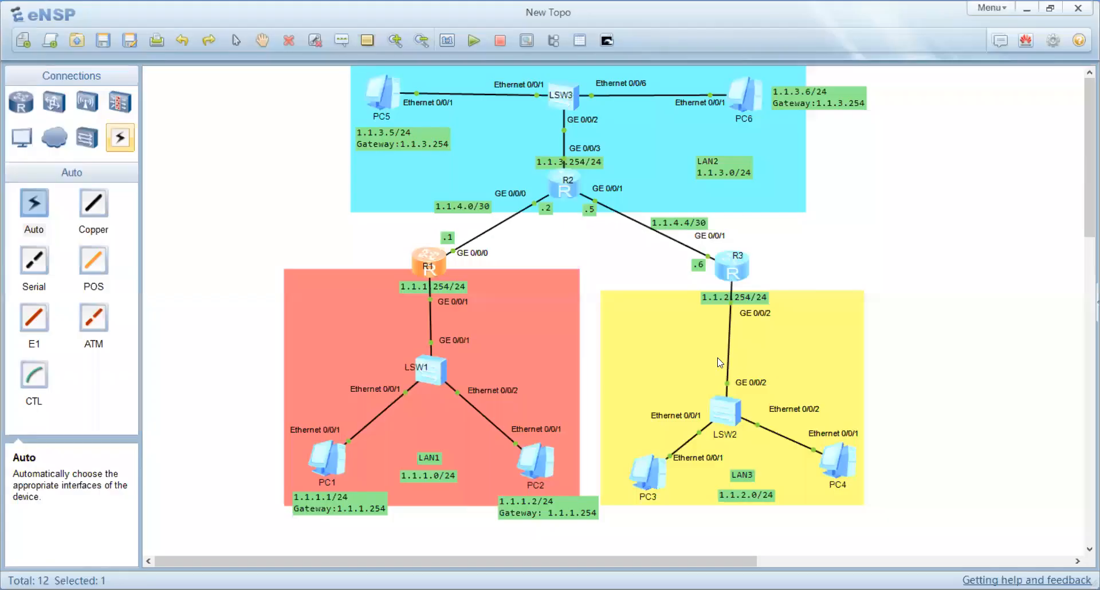
{"action": "double_click", "coordinate": [738, 276]}
{"action": "left_click_drag", "start_coordinate": [572, 105], "coordinate": [627, 302]}
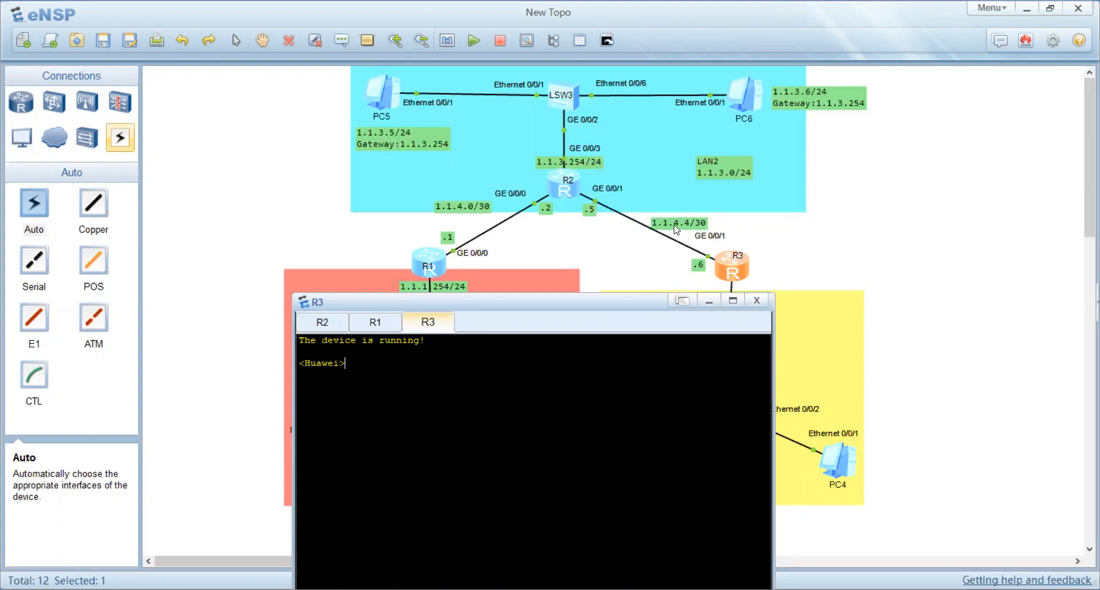
{"action": "left_click_drag", "start_coordinate": [639, 310], "coordinate": [624, 363]}
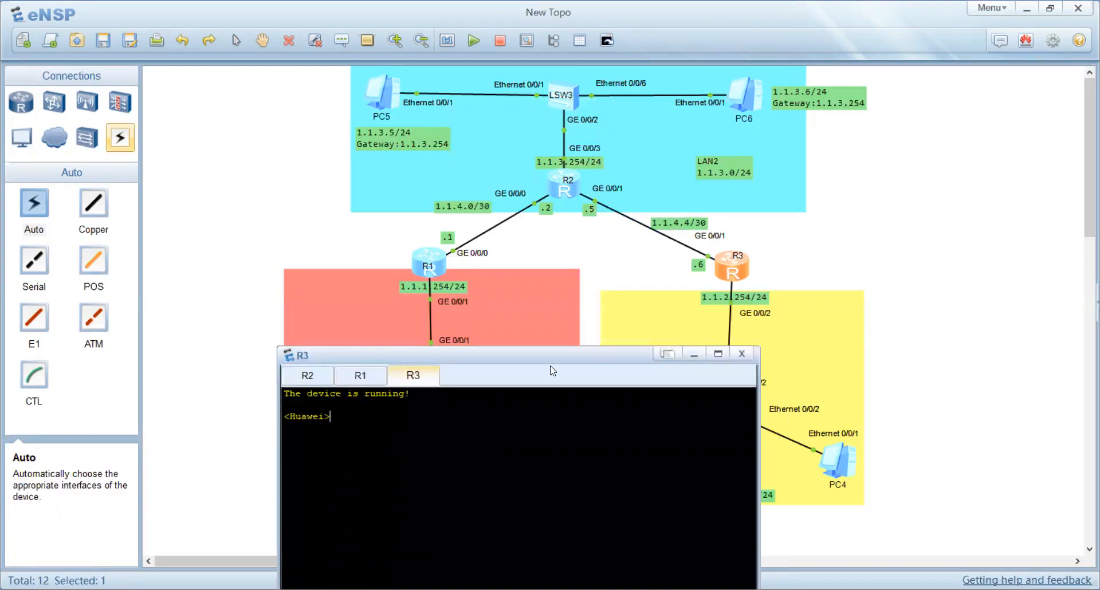
{"action": "left_click_drag", "start_coordinate": [551, 350], "coordinate": [569, 181]}
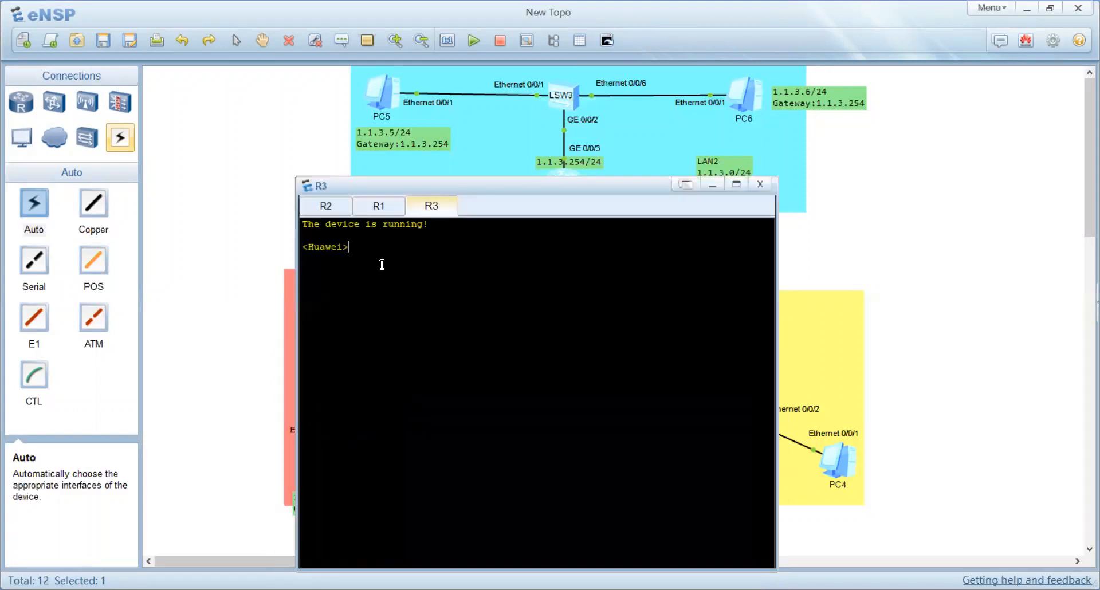
{"action": "scroll", "coordinate": [383, 279], "scroll_direction": "up", "scroll_amount": 20}
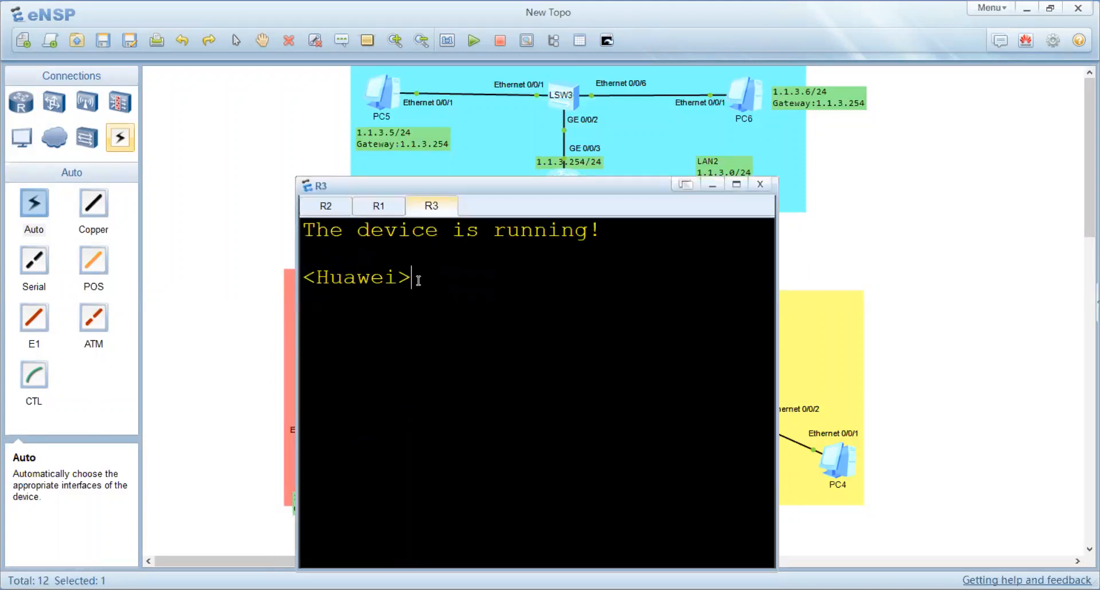
{"action": "left_click", "coordinate": [739, 184]}
- Enter system view on the third router and set its sysname to R3
{"action": "type", "text": "sys"}
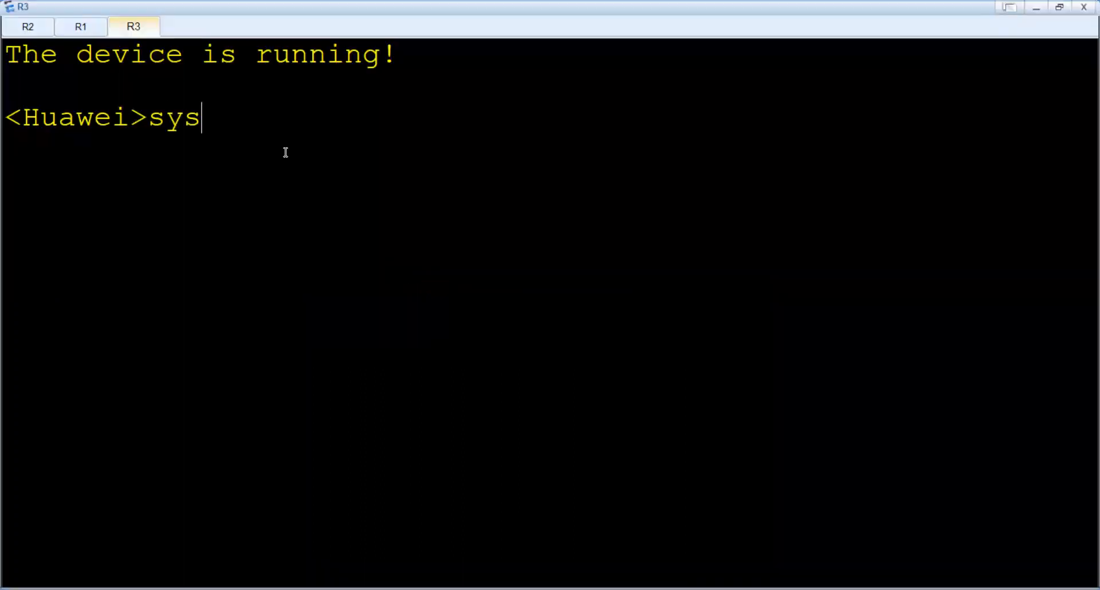
{"action": "key", "text": "Return"}
{"action": "type", "text": "s"}
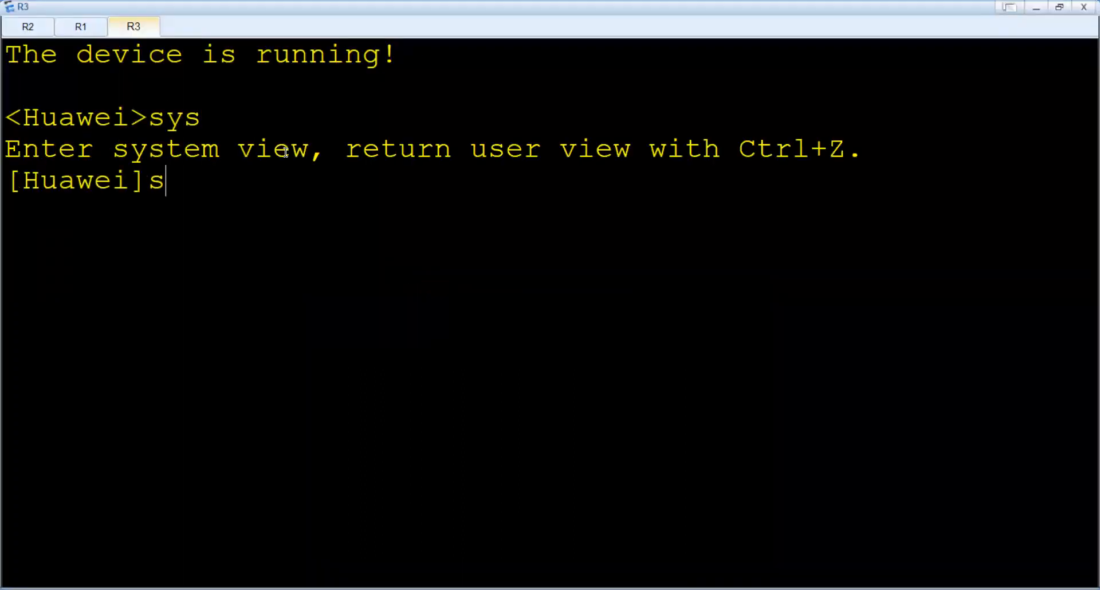
{"action": "type", "text": "ys R3"}
{"action": "key", "text": "Return"}
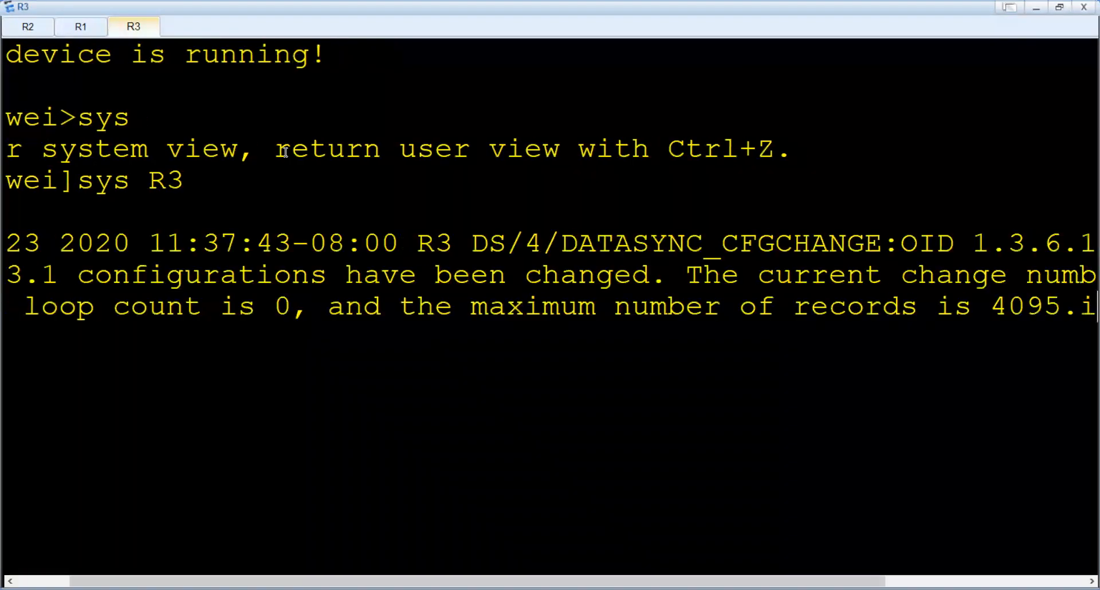
- Assign IP address 1.1.4.6 with prefix length 30 to R3's interface g0/0/1
{"action": "key", "text": "BackSpace"}
{"action": "key", "text": "BackSpace"}
{"action": "key", "text": "BackSpace"}
{"action": "key", "text": "BackSpace"}
{"action": "key", "text": "BackSpace"}
{"action": "key", "text": "BackSpace"}
{"action": "key", "text": "BackSpace"}
{"action": "key", "text": "BackSpace"}
{"action": "key", "text": "BackSpace"}
{"action": "type", "text": "t"}
{"action": "key", "text": "Tab"}
{"action": "type", "text": "g"}
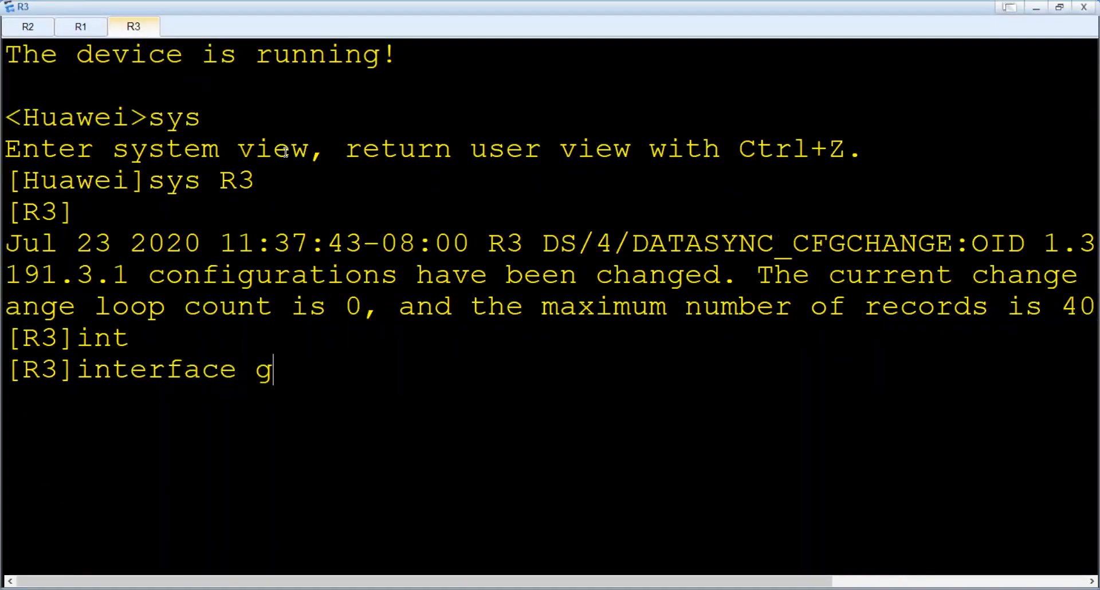
{"action": "type", "text": "0/0/1"}
{"action": "key", "text": "Return"}
{"action": "type", "text": "oi"}
{"action": "key", "text": "BackSpace"}
{"action": "key", "text": "BackSpace"}
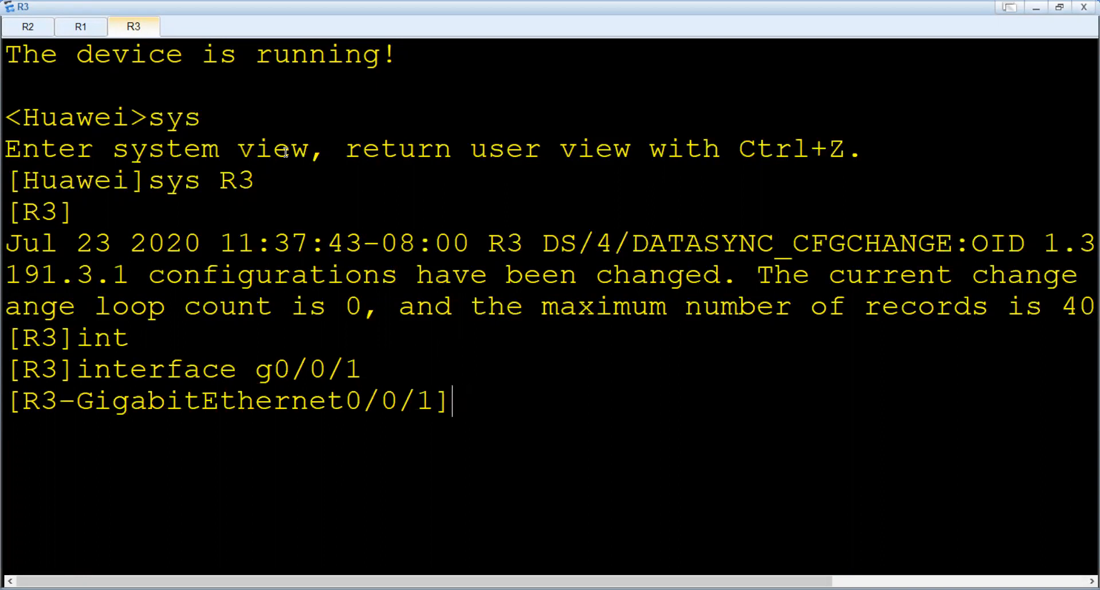
{"action": "type", "text": "ip a"}
{"action": "key", "text": "Tab"}
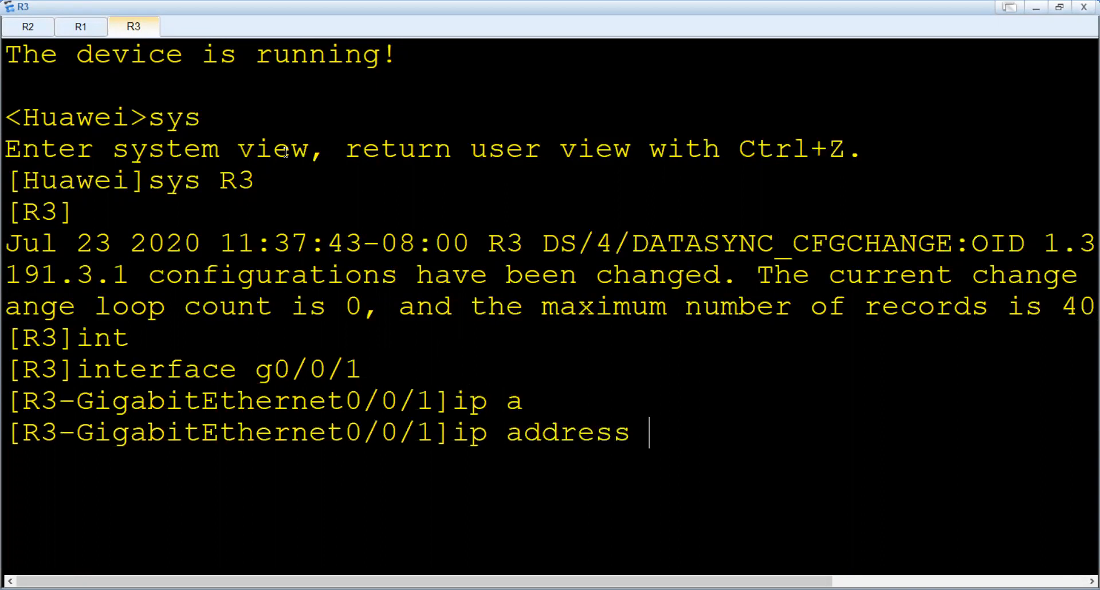
{"action": "type", "text": "1.1.4.6"}
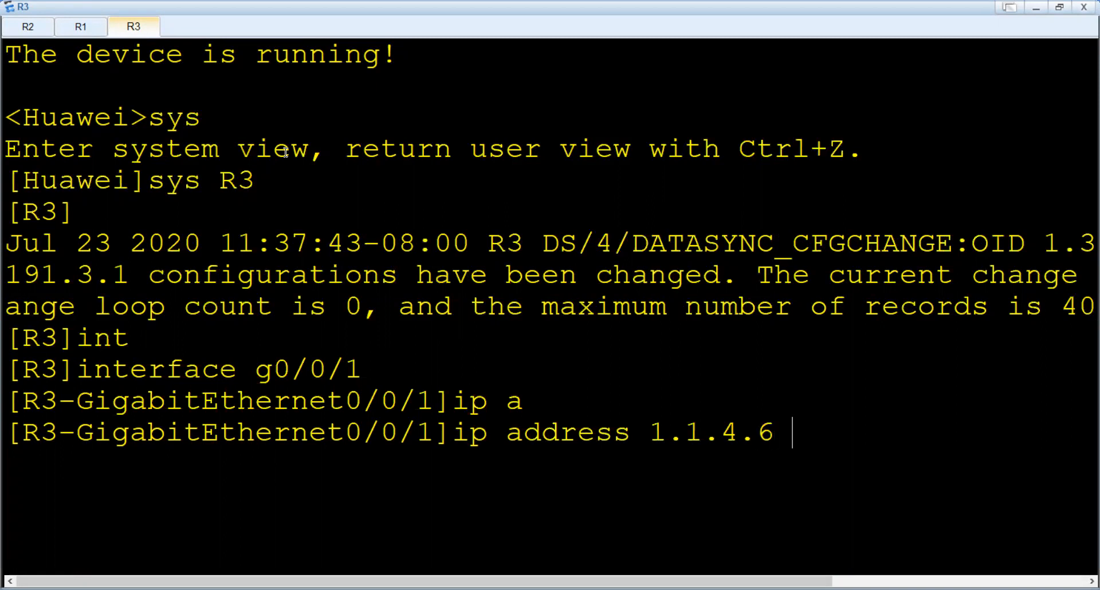
{"action": "type", "text": " 30"}
{"action": "key", "text": "Return"}
{"action": "key", "text": "Return"}
- Assign IP address 1.1.2.254 with prefix length 24 to R3's interface g0/0/2
{"action": "type", "text": "int"}
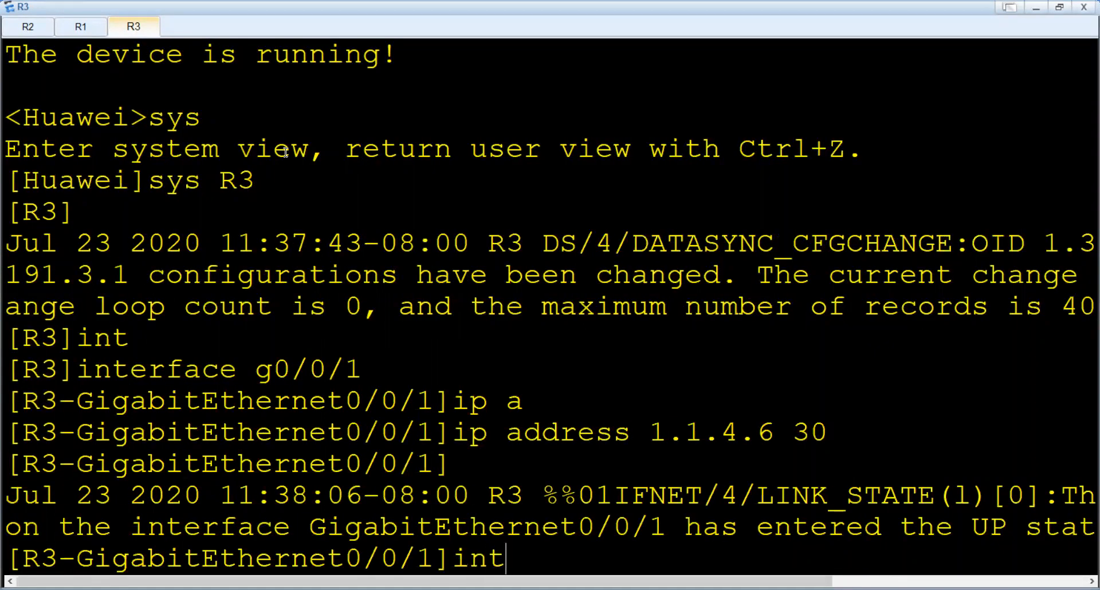
{"action": "type", "text": " g0/0/"}
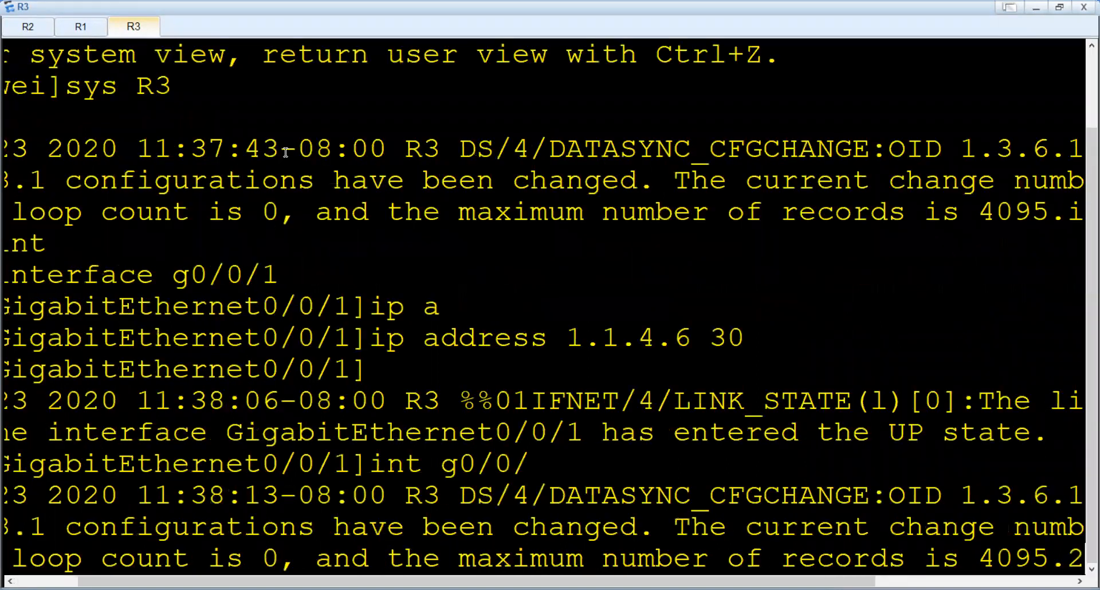
{"action": "type", "text": "2"}
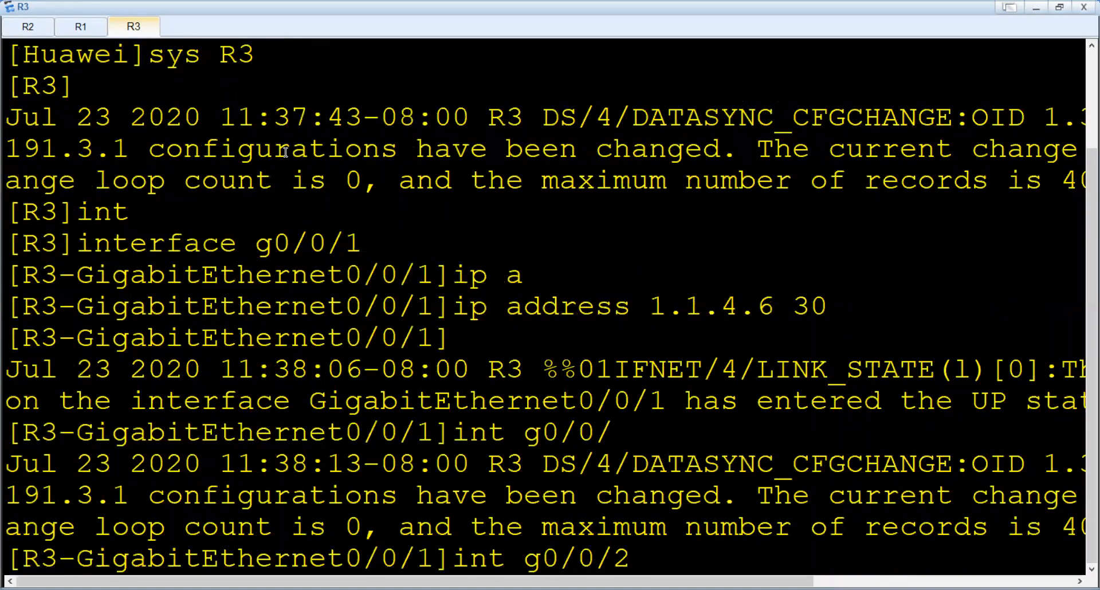
{"action": "key", "text": "Return"}
{"action": "type", "text": "ip a"}
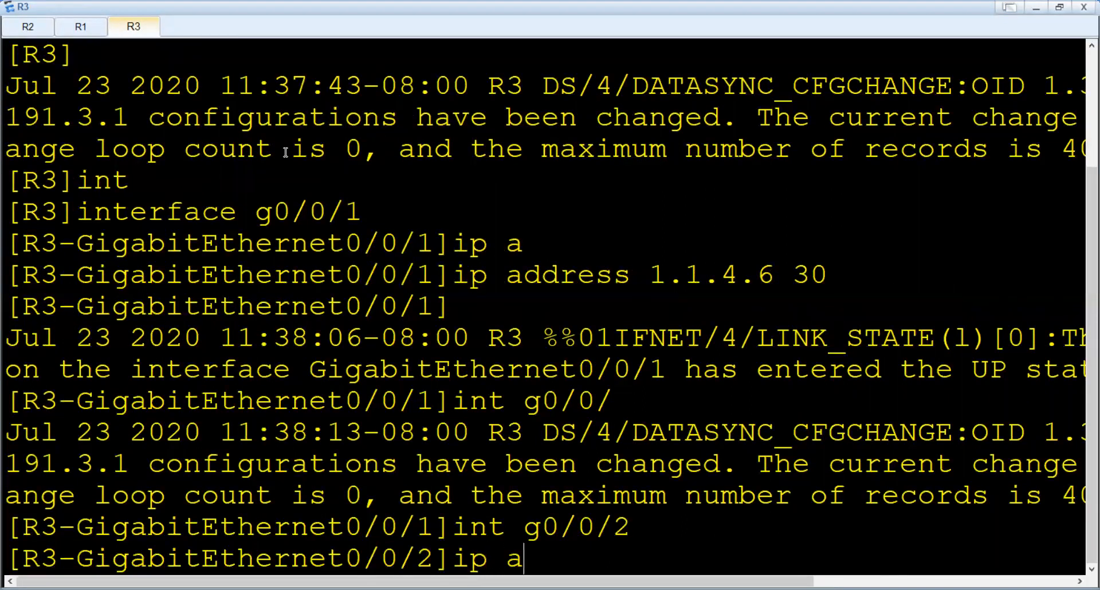
{"action": "key", "text": "Tab"}
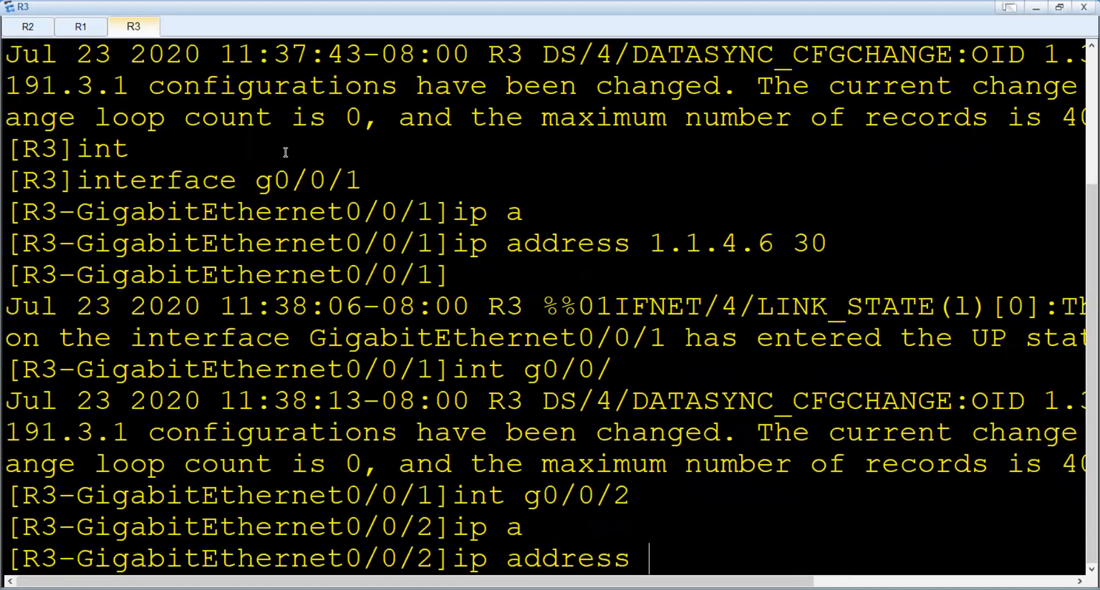
{"action": "type", "text": "1.1.2.254"}
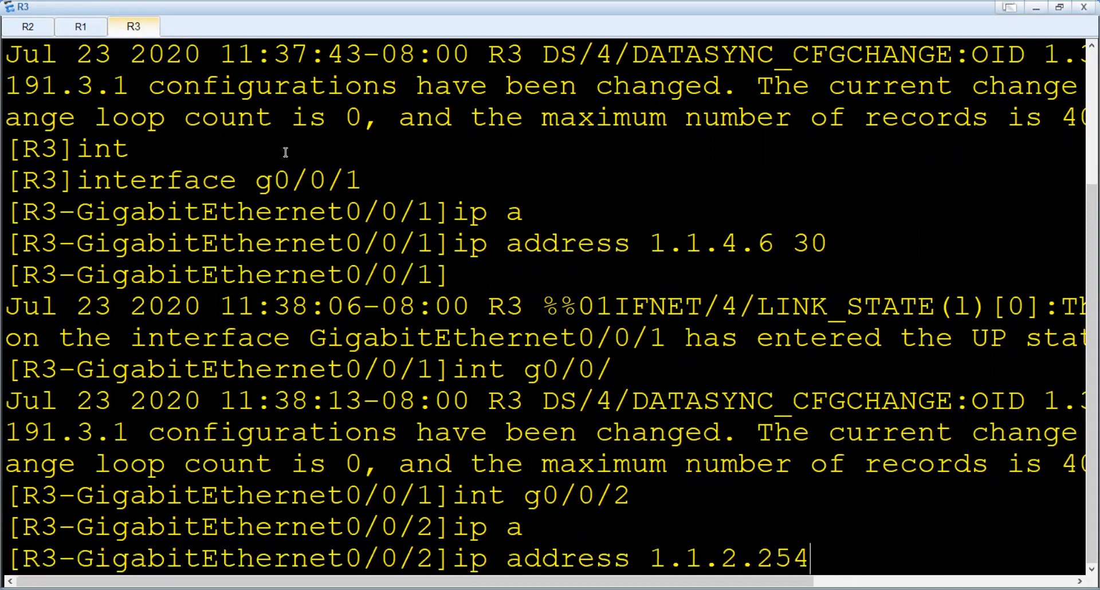
{"action": "type", "text": " 24"}
{"action": "key", "text": "Return"}
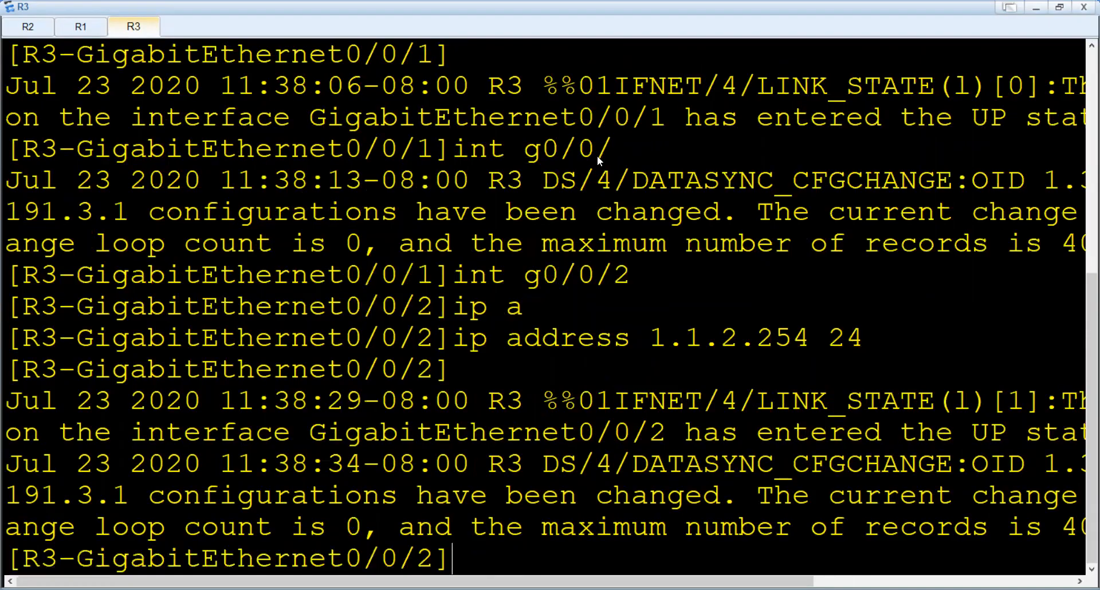
- Return to the topology, open R1's console maximized, and bring up a fresh prompt
{"action": "key", "text": "alt+Tab"}
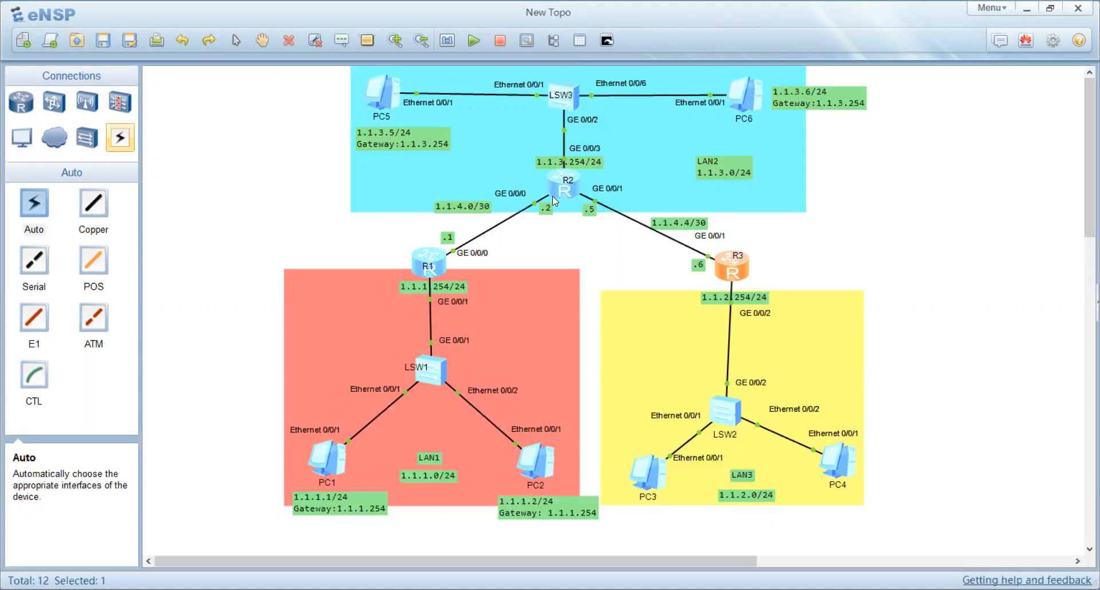
{"action": "double_click", "coordinate": [436, 266]}
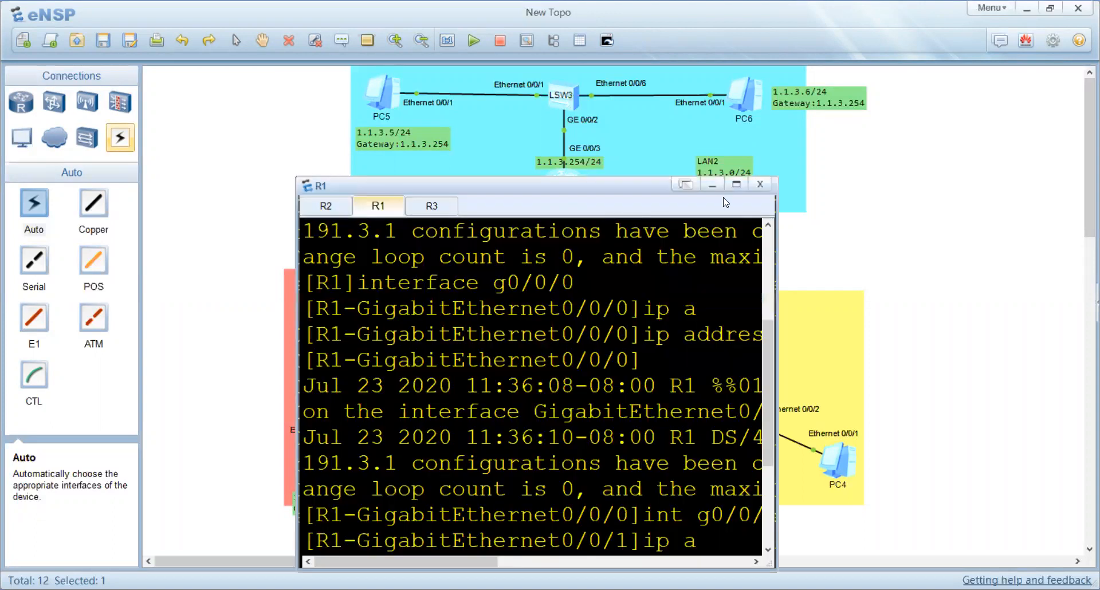
{"action": "left_click", "coordinate": [736, 184]}
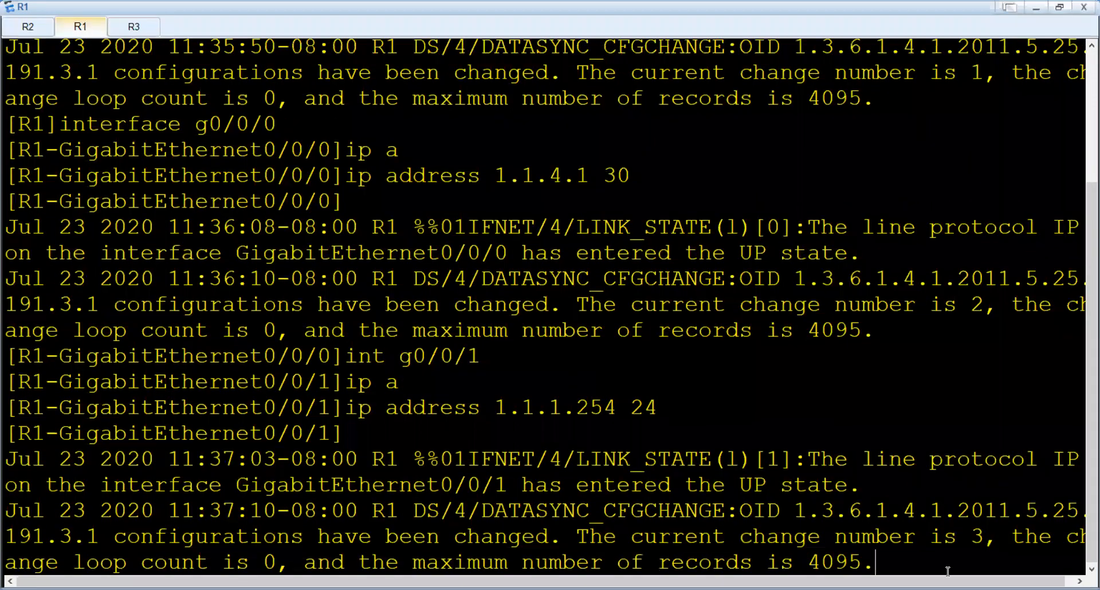
{"action": "key", "text": "Return"}
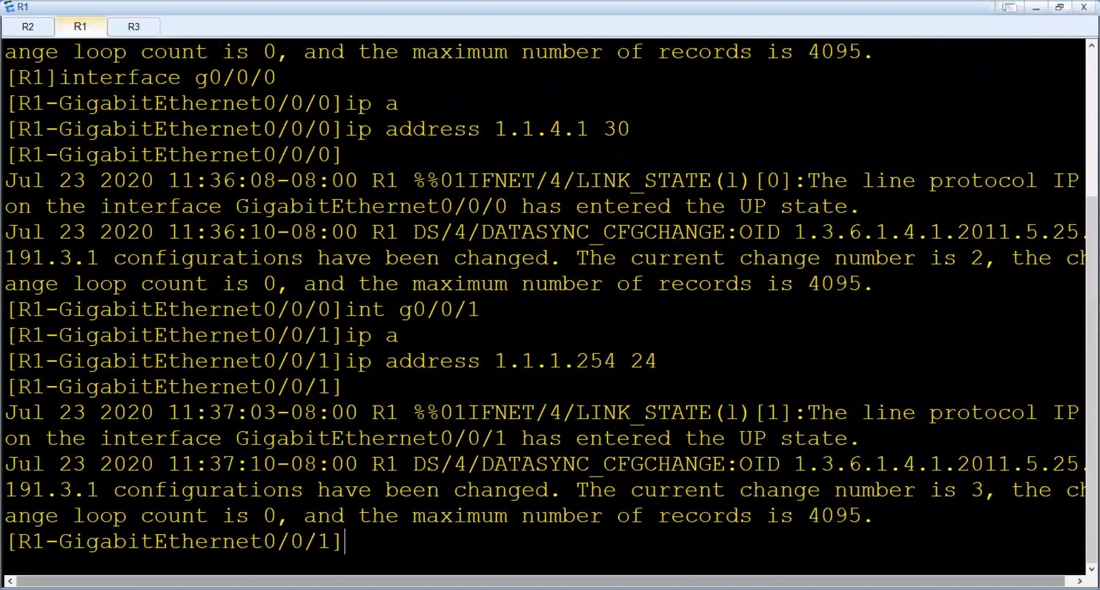
- Ping 1.1.4.2 from R1 to test its link to R2, checking the address against the topology
{"action": "type", "text": "ping"}
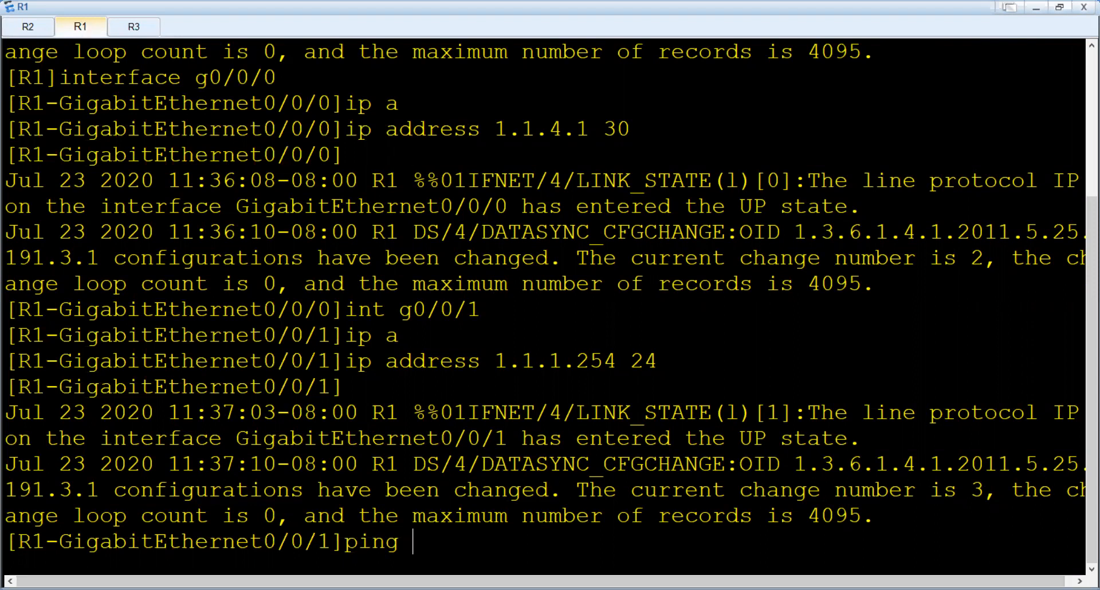
{"action": "key", "text": "alt+Tab"}
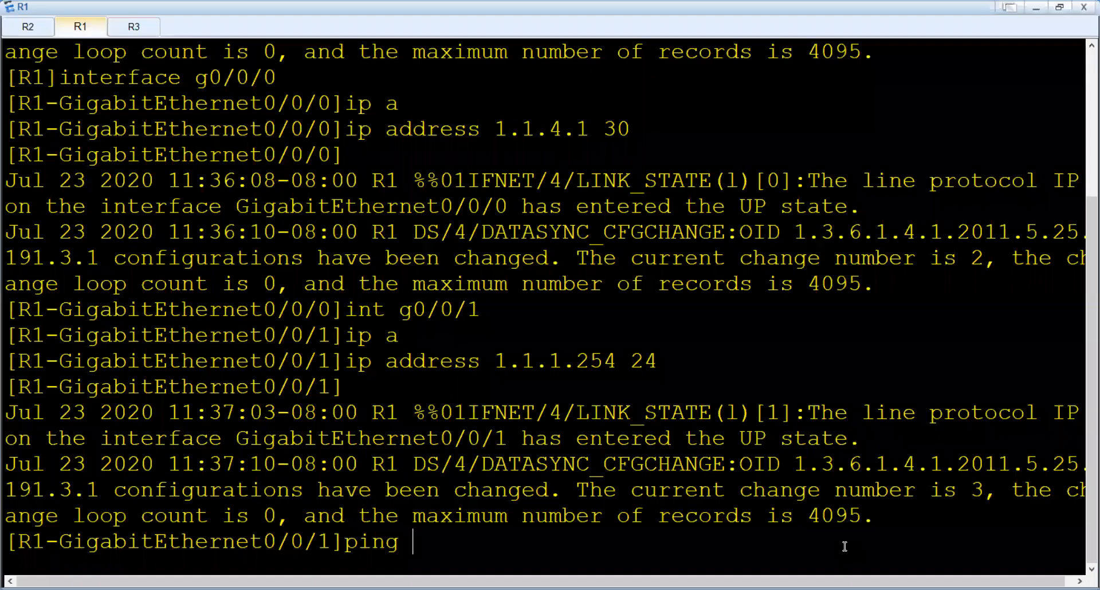
{"action": "type", "text": "1.1.4.2"}
{"action": "key", "text": "Return"}
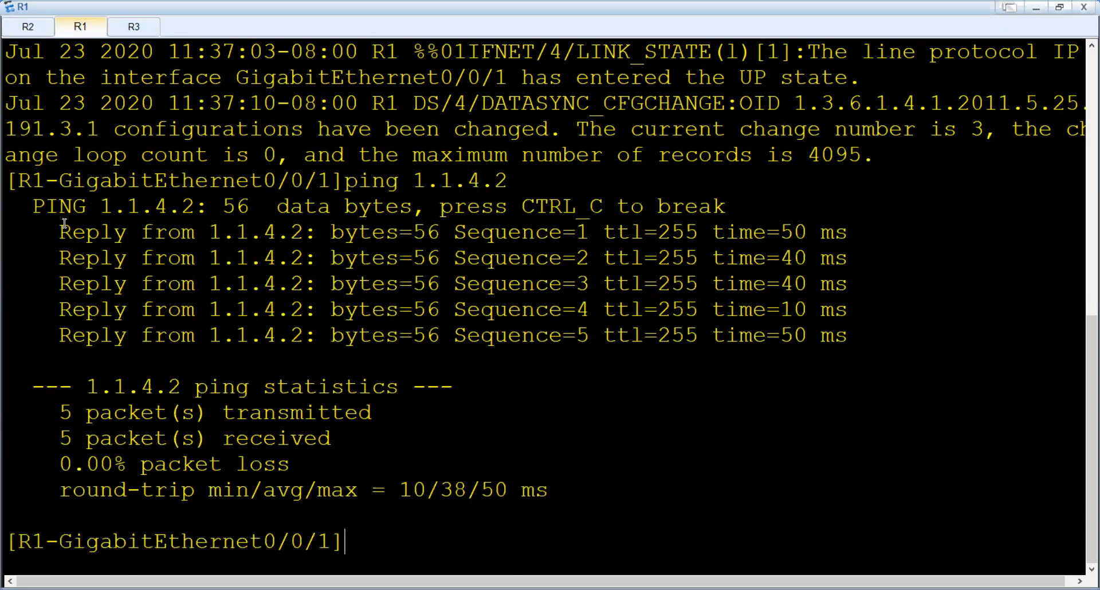
{"action": "scroll", "coordinate": [64, 223], "scroll_direction": "up", "scroll_amount": 3}
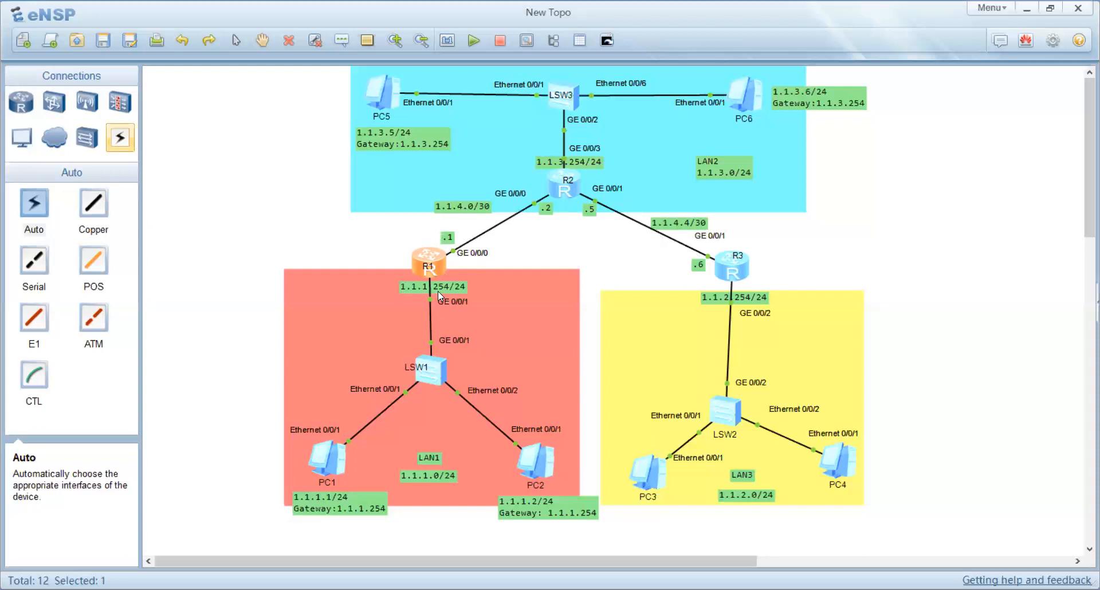
- Open R2's console maximized from the topology and quit the interface view back to system view
{"action": "double_click", "coordinate": [570, 193]}
{"action": "left_click", "coordinate": [736, 185]}
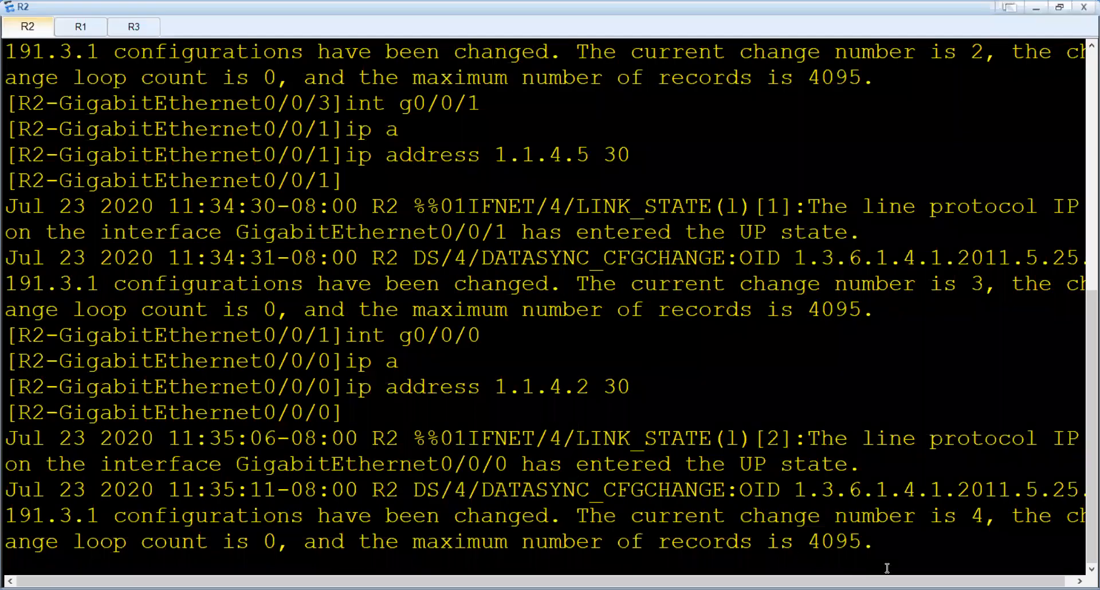
{"action": "key", "text": "Return"}
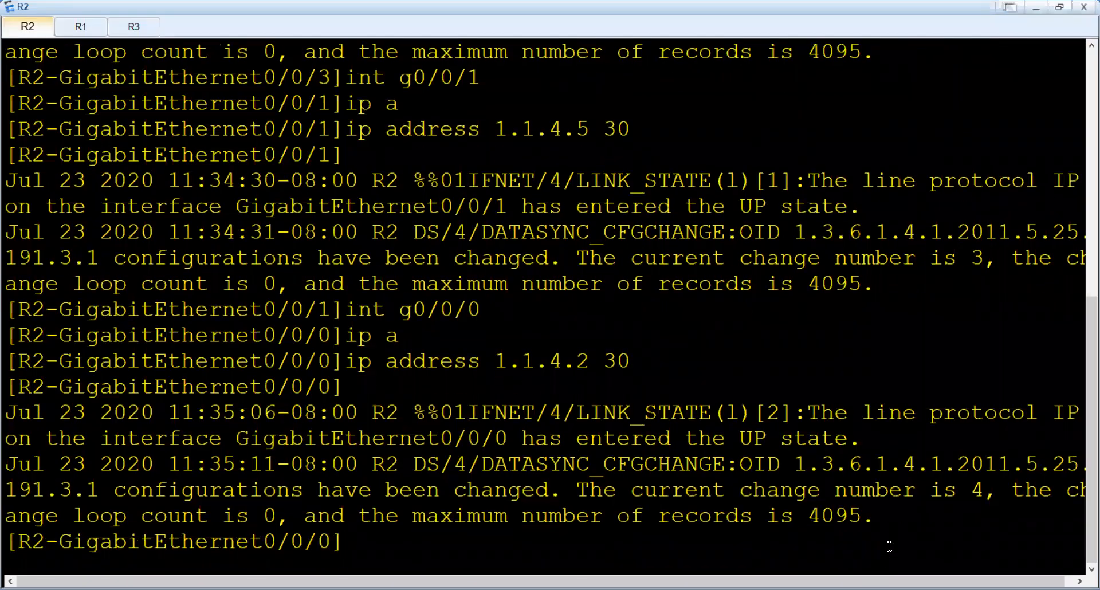
{"action": "type", "text": "q"}
{"action": "key", "text": "Return"}
- Run dis ip interface on R2 to list the IP details of its interfaces
{"action": "type", "text": "d"}
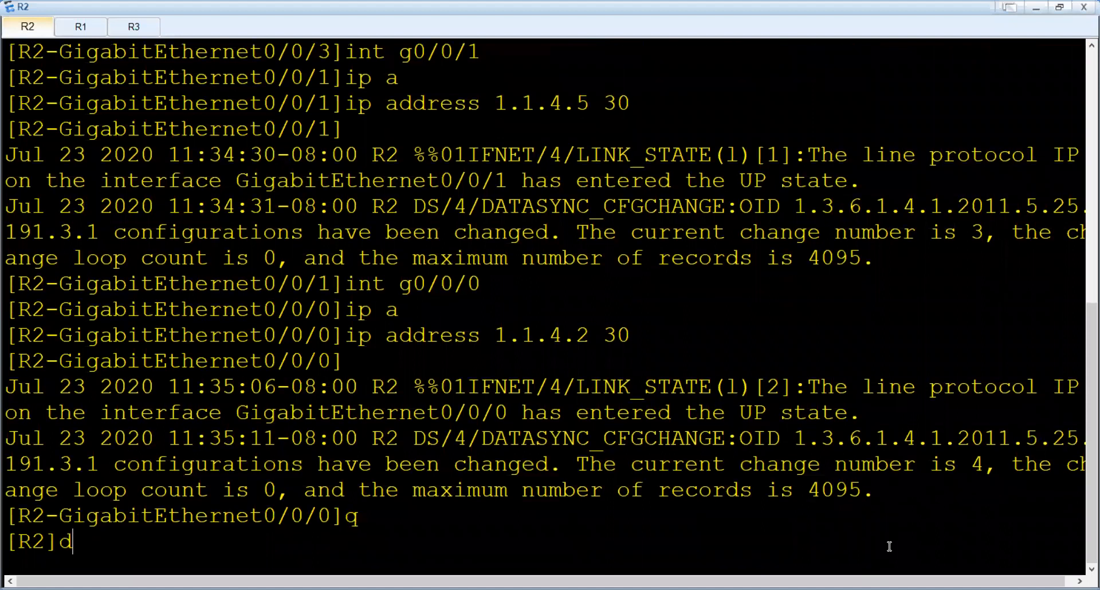
{"action": "type", "text": "is ip"}
{"action": "key", "text": "Tab"}
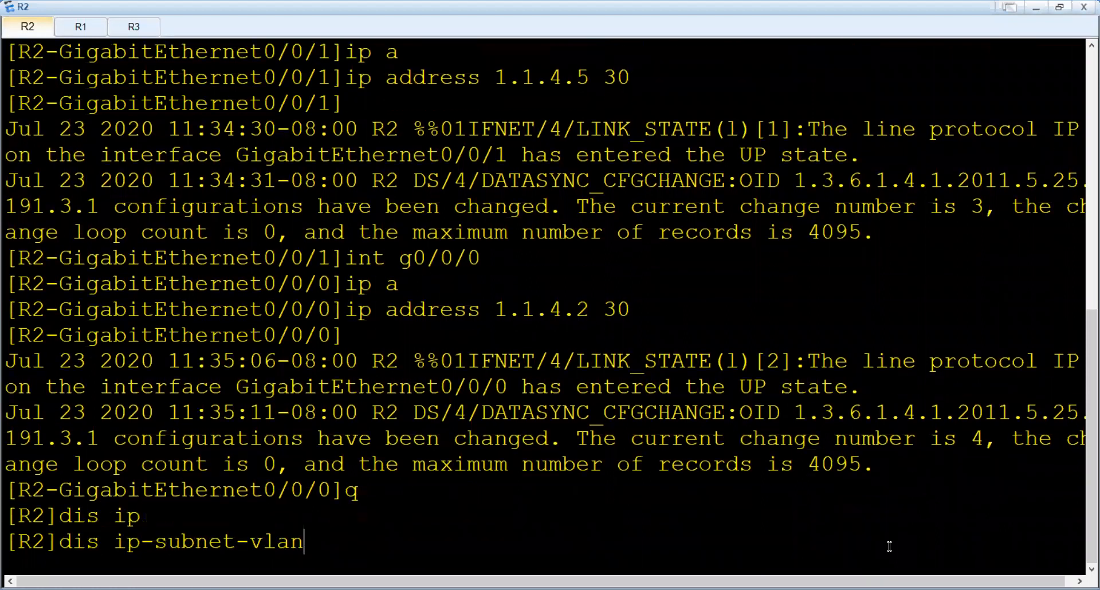
{"action": "key", "text": "BackSpace"}
{"action": "key", "text": "BackSpace"}
{"action": "key", "text": "BackSpace"}
{"action": "key", "text": "BackSpace"}
{"action": "key", "text": "BackSpace"}
{"action": "key", "text": "BackSpace"}
{"action": "key", "text": "BackSpace"}
{"action": "key", "text": "BackSpace"}
{"action": "key", "text": "BackSpace"}
{"action": "key", "text": "BackSpace"}
{"action": "key", "text": "BackSpace"}
{"action": "key", "text": "BackSpace"}
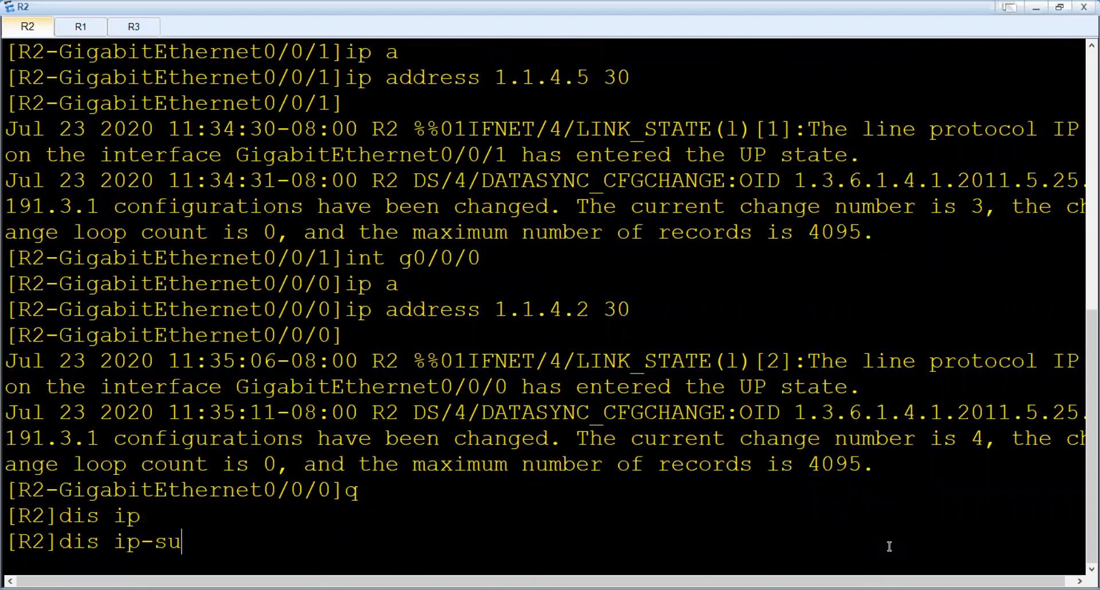
{"action": "type", "text": "i"}
{"action": "key", "text": "Tab"}
{"action": "key", "text": "BackSpace"}
{"action": "key", "text": "BackSpace"}
{"action": "key", "text": "BackSpace"}
{"action": "key", "text": "BackSpace"}
{"action": "key", "text": "BackSpace"}
{"action": "key", "text": "BackSpace"}
{"action": "key", "text": "BackSpace"}
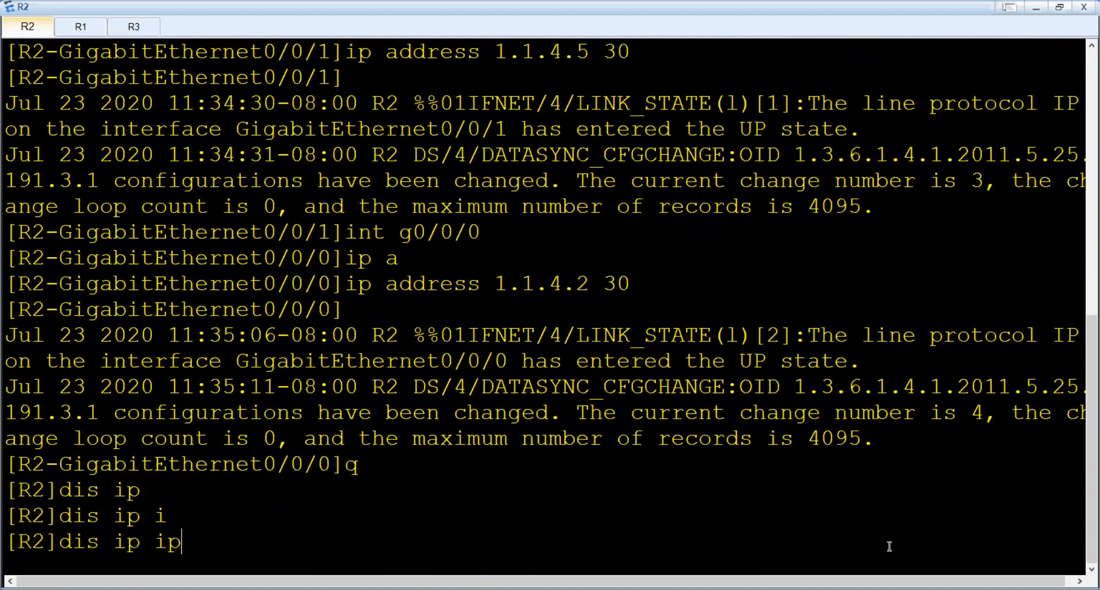
{"action": "key", "text": "BackSpace"}
{"action": "key", "text": "BackSpace"}
{"action": "type", "text": "interface"}
{"action": "key", "text": "Tab"}
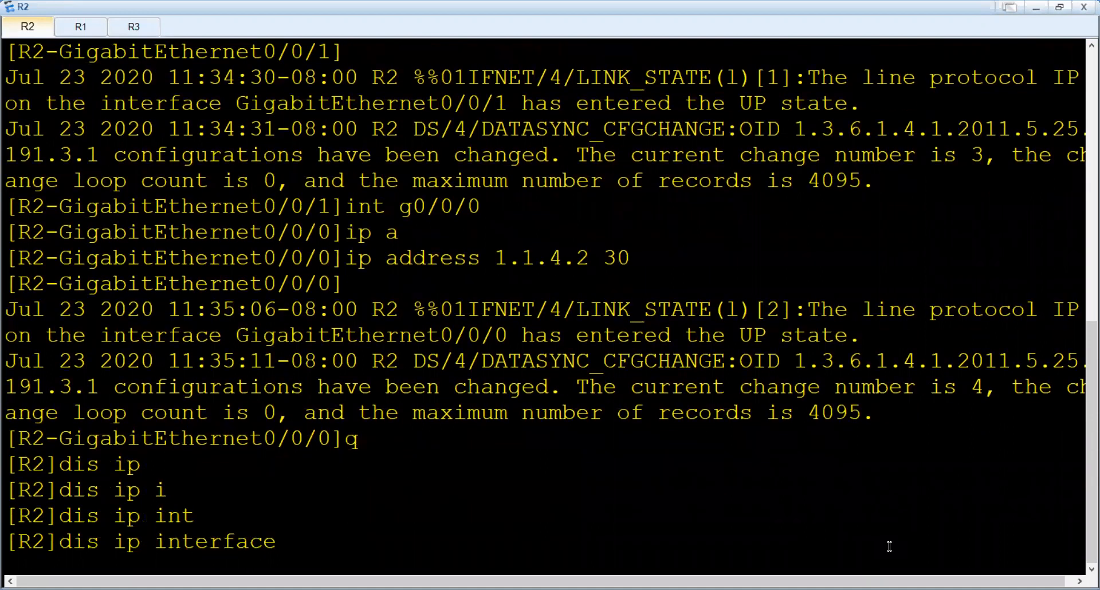
{"action": "key", "text": "Return"}
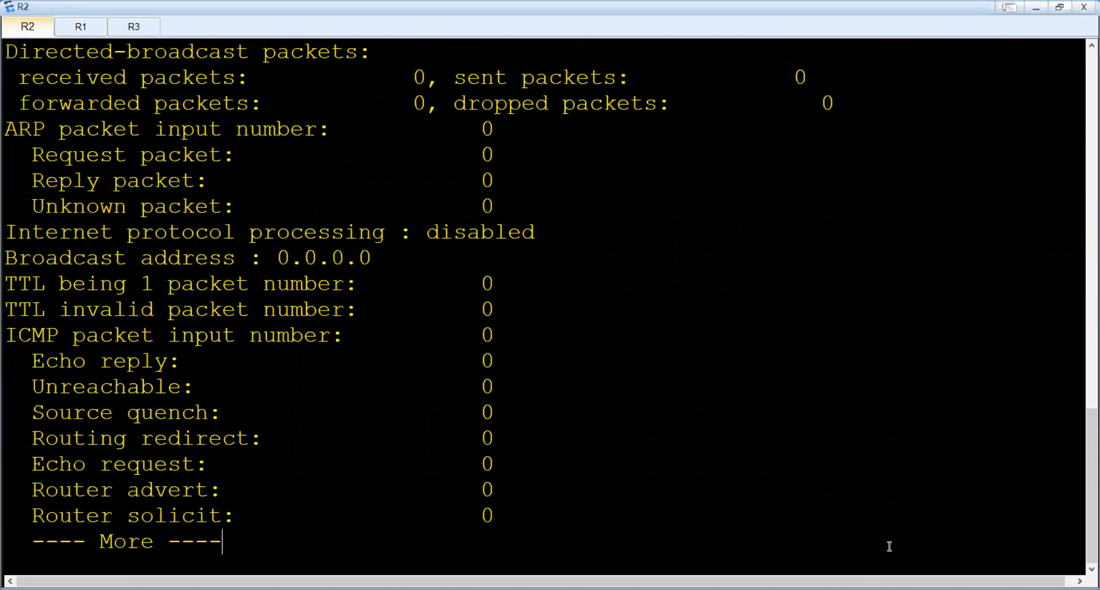
- Page through R2's interface listing past the Ethernet interfaces to the GigabitEthernet0/0/0 entry and examine its state
{"action": "scroll", "coordinate": [414, 468], "scroll_direction": "up", "scroll_amount": 6}
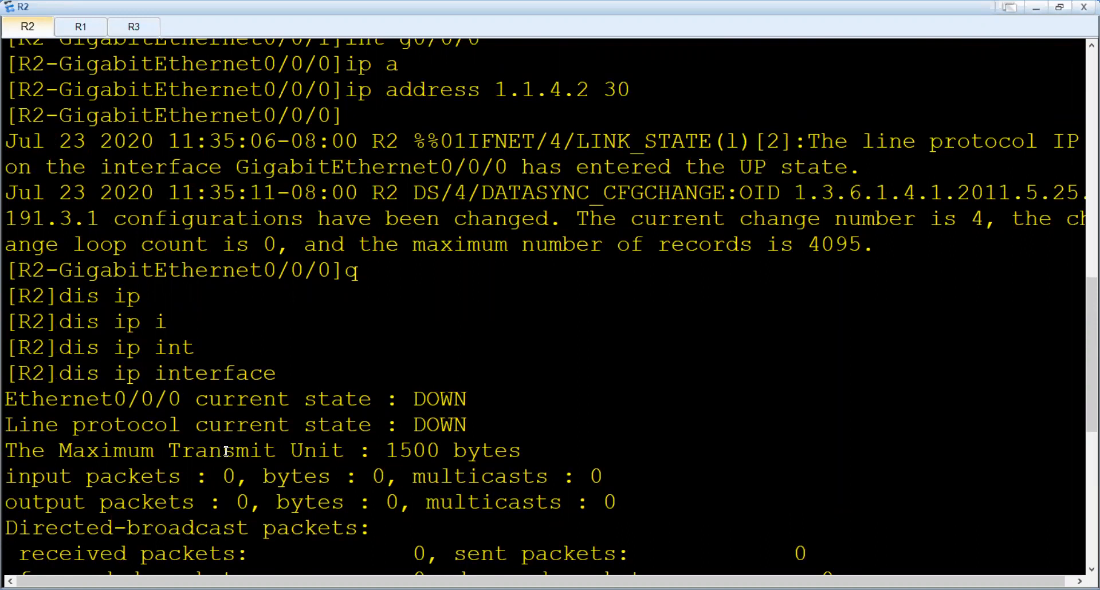
{"action": "scroll", "coordinate": [227, 452], "scroll_direction": "down", "scroll_amount": 6}
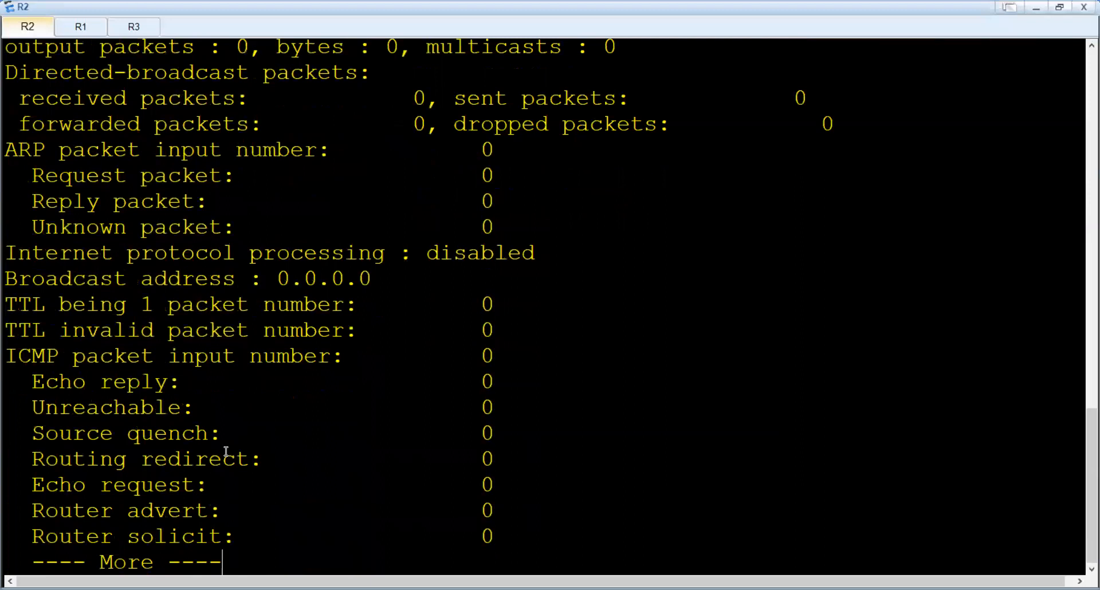
{"action": "key", "text": "Return"}
{"action": "key", "text": "Return"}
{"action": "key", "text": "Return"}
{"action": "key", "text": "Return"}
{"action": "key", "text": "Return"}
{"action": "key", "text": "Return"}
{"action": "key", "text": "Return"}
{"action": "key", "text": "Return"}
{"action": "key", "text": "Return"}
{"action": "key", "text": "Return"}
{"action": "key", "text": "Return"}
{"action": "key", "text": "Return"}
{"action": "key", "text": "Return"}
{"action": "key", "text": "Return"}
{"action": "key", "text": "Return"}
{"action": "key", "text": "Return"}
{"action": "key", "text": "Return"}
{"action": "key", "text": "Return"}
{"action": "key", "text": "Return"}
{"action": "key", "text": "Return"}
{"action": "key", "text": "Return"}
{"action": "key", "text": "Return"}
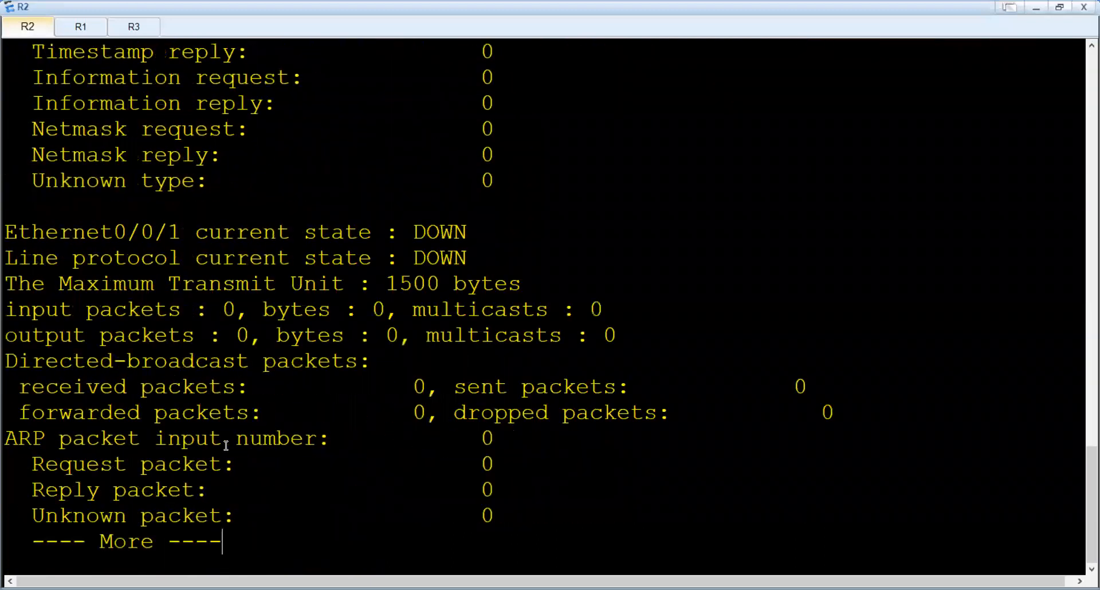
{"action": "key", "text": "Return"}
{"action": "key", "text": "Return"}
{"action": "key", "text": "Return"}
{"action": "key", "text": "Return"}
{"action": "key", "text": "Return"}
{"action": "key", "text": "Return"}
{"action": "key", "text": "Return"}
{"action": "key", "text": "Return"}
{"action": "key", "text": "Return"}
{"action": "key", "text": "Return"}
{"action": "key", "text": "Return"}
{"action": "key", "text": "Return"}
{"action": "key", "text": "Return"}
{"action": "key", "text": "Return"}
{"action": "key", "text": "Return"}
{"action": "key", "text": "Return"}
{"action": "key", "text": "Return"}
{"action": "key", "text": "Return"}
{"action": "key", "text": "Return"}
{"action": "key", "text": "Return"}
{"action": "key", "text": "Return"}
{"action": "key", "text": "Return"}
{"action": "key", "text": "Return"}
{"action": "key", "text": "Return"}
{"action": "key", "text": "Return"}
{"action": "key", "text": "Return"}
{"action": "key", "text": "Return"}
{"action": "key", "text": "Return"}
{"action": "key", "text": "Return"}
{"action": "key", "text": "Return"}
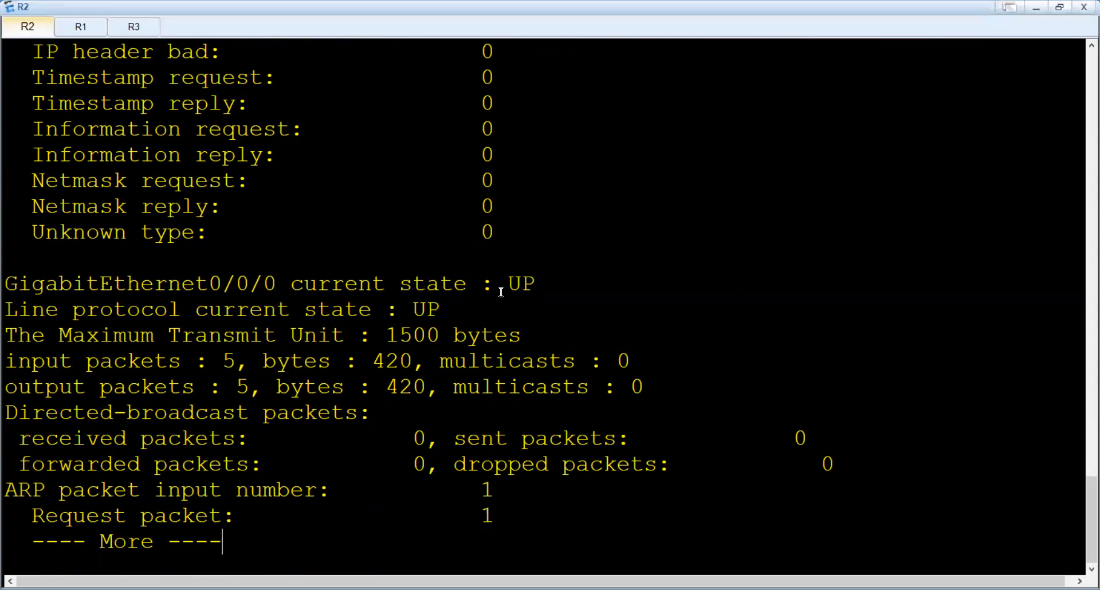
- Continue through the GigabitEthernet0/0/0 entry and examine its internet address and broadcast address
{"action": "key", "text": "Return"}
{"action": "key", "text": "Return"}
{"action": "key", "text": "Return"}
{"action": "key", "text": "Return"}
{"action": "key", "text": "Return"}
{"action": "key", "text": "Return"}
{"action": "key", "text": "Return"}
{"action": "key", "text": "Return"}
{"action": "key", "text": "Return"}
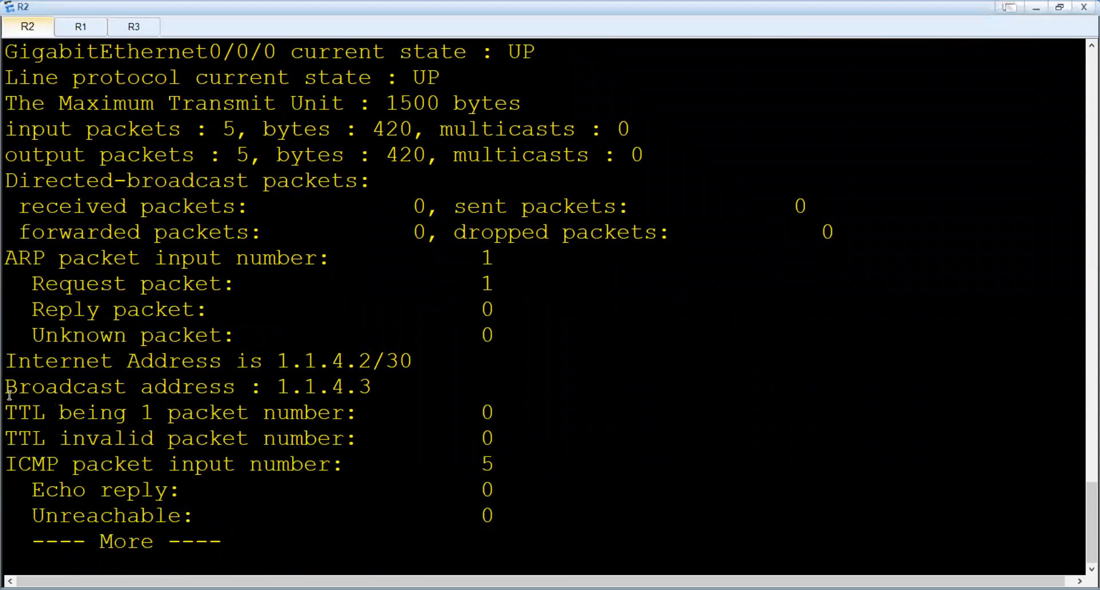
{"action": "left_click_drag", "start_coordinate": [5, 388], "coordinate": [405, 394]}
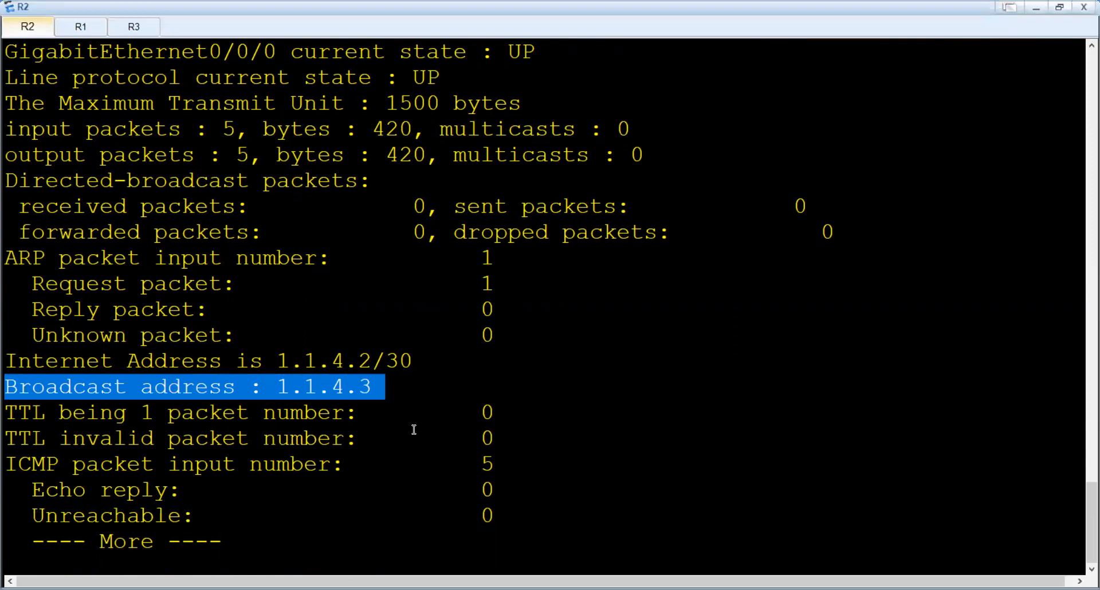
- Advance the listing to GigabitEthernet0/0/1 and examine its state, internet address and broadcast address
{"action": "key", "text": "Return"}
{"action": "key", "text": "Return"}
{"action": "key", "text": "Return"}
{"action": "key", "text": "Return"}
{"action": "key", "text": "Return"}
{"action": "key", "text": "Return"}
{"action": "key", "text": "Return"}
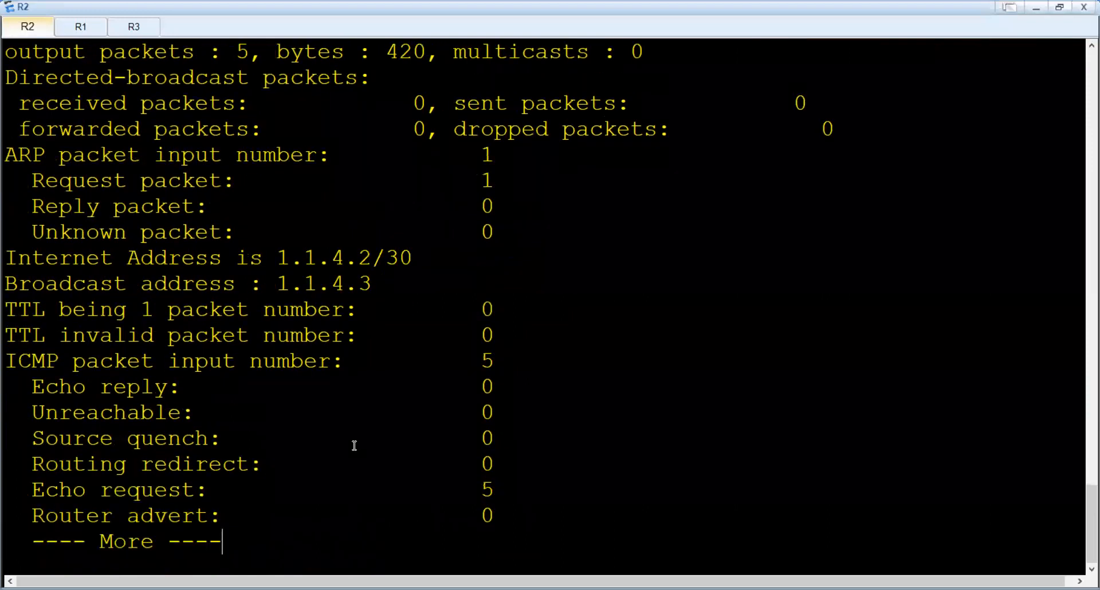
{"action": "key", "text": "space"}
{"action": "key", "text": "space"}
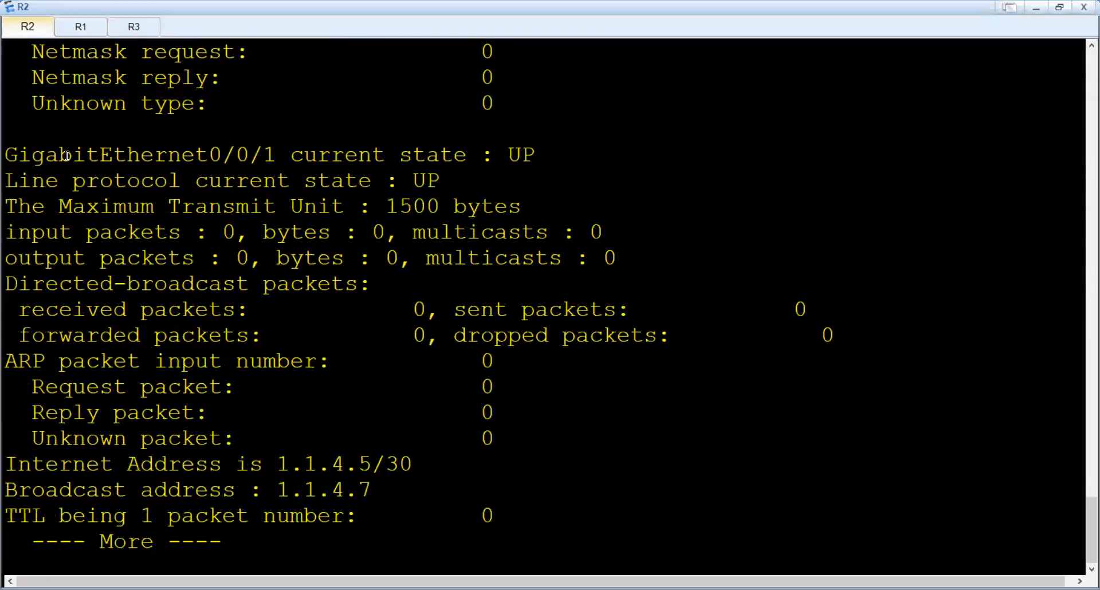
{"action": "left_click_drag", "start_coordinate": [288, 154], "coordinate": [563, 162]}
{"action": "key", "text": "Return"}
{"action": "key", "text": "Return"}
{"action": "key", "text": "Return"}
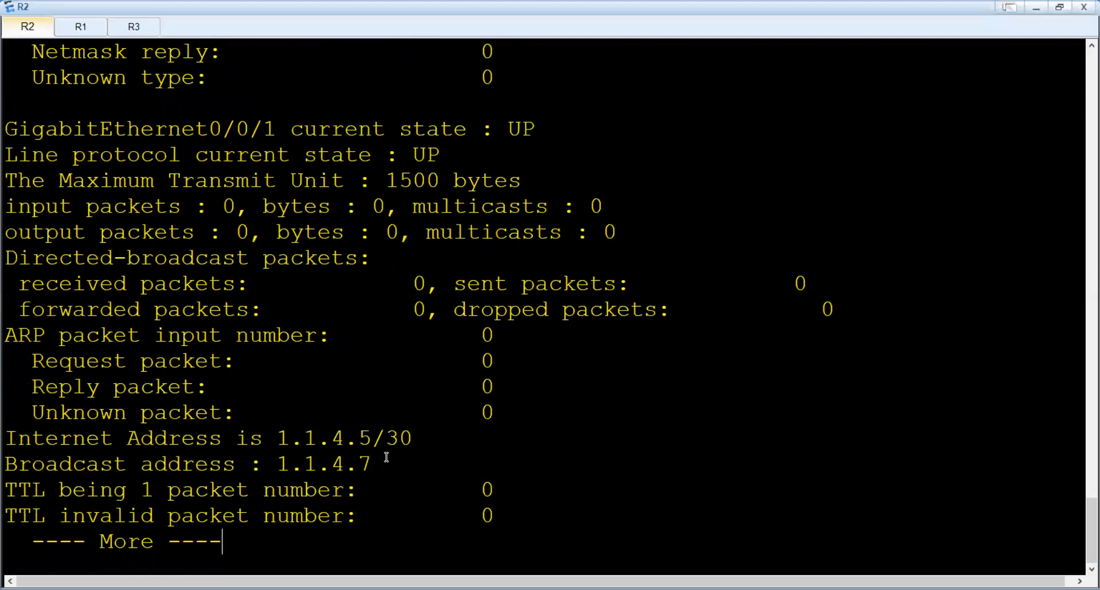
- Advance the listing to the GigabitEthernet0/0/2 entry, examine its state, and look back at the GigabitEthernet0/0/1 entry
{"action": "key", "text": "Return"}
{"action": "key", "text": "Return"}
{"action": "key", "text": "Return"}
{"action": "key", "text": "Return"}
{"action": "key", "text": "Return"}
{"action": "key", "text": "Return"}
{"action": "key", "text": "Return"}
{"action": "key", "text": "Return"}
{"action": "key", "text": "Return"}
{"action": "key", "text": "Return"}
{"action": "key", "text": "Return"}
{"action": "key", "text": "Return"}
{"action": "key", "text": "Return"}
{"action": "key", "text": "Return"}
{"action": "key", "text": "Return"}
{"action": "key", "text": "Return"}
{"action": "key", "text": "Return"}
{"action": "key", "text": "Return"}
{"action": "key", "text": "Return"}
{"action": "key", "text": "Return"}
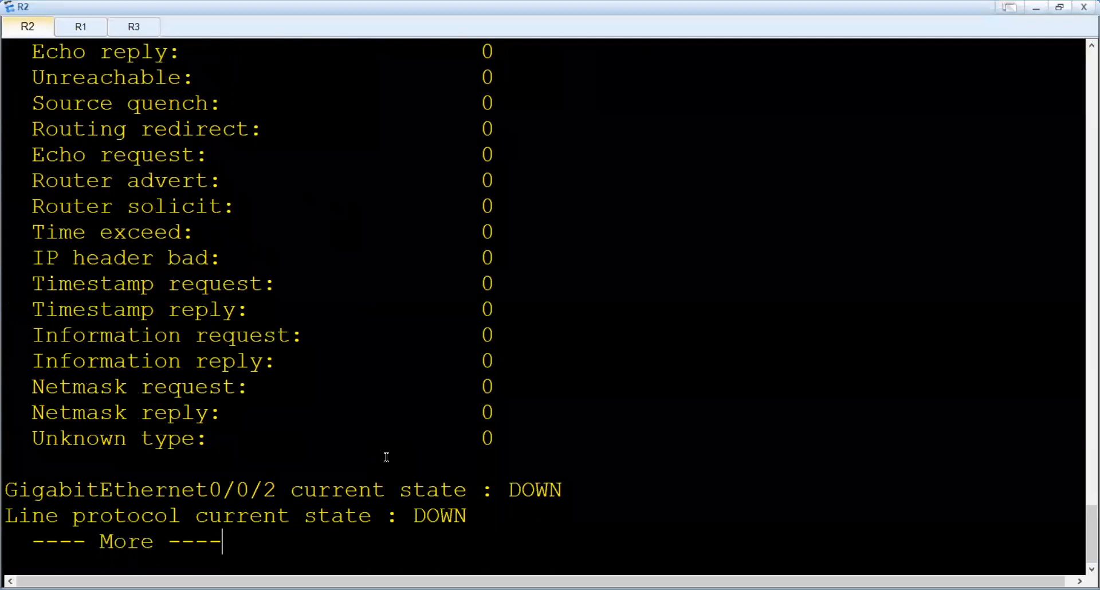
{"action": "key", "text": "Return"}
{"action": "key", "text": "Return"}
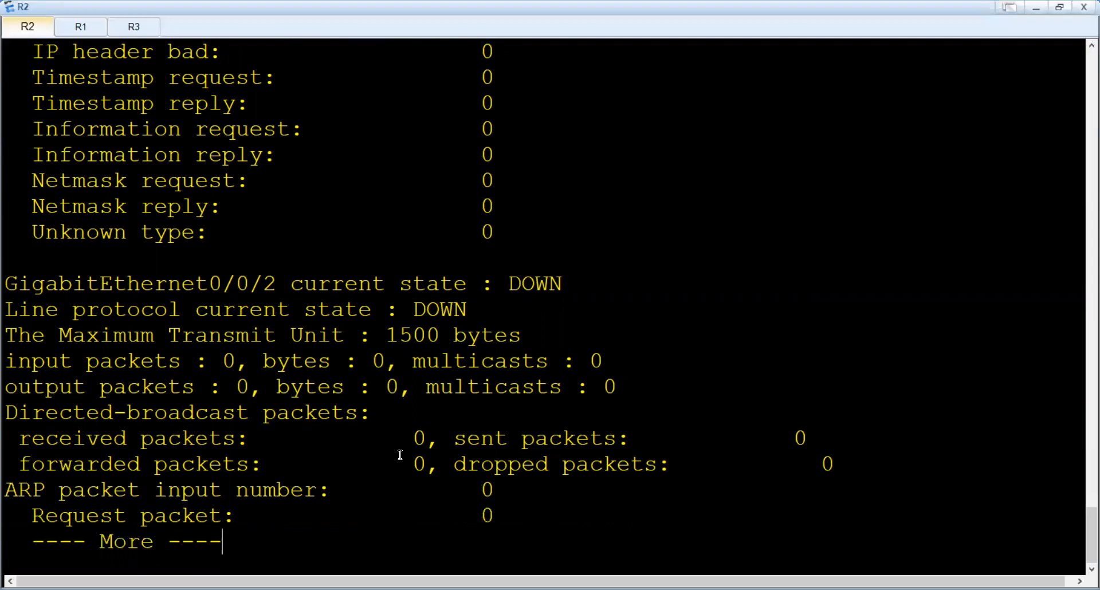
{"action": "scroll", "coordinate": [282, 453], "scroll_direction": "up", "scroll_amount": 2}
{"action": "scroll", "coordinate": [284, 444], "scroll_direction": "up", "scroll_amount": 9}
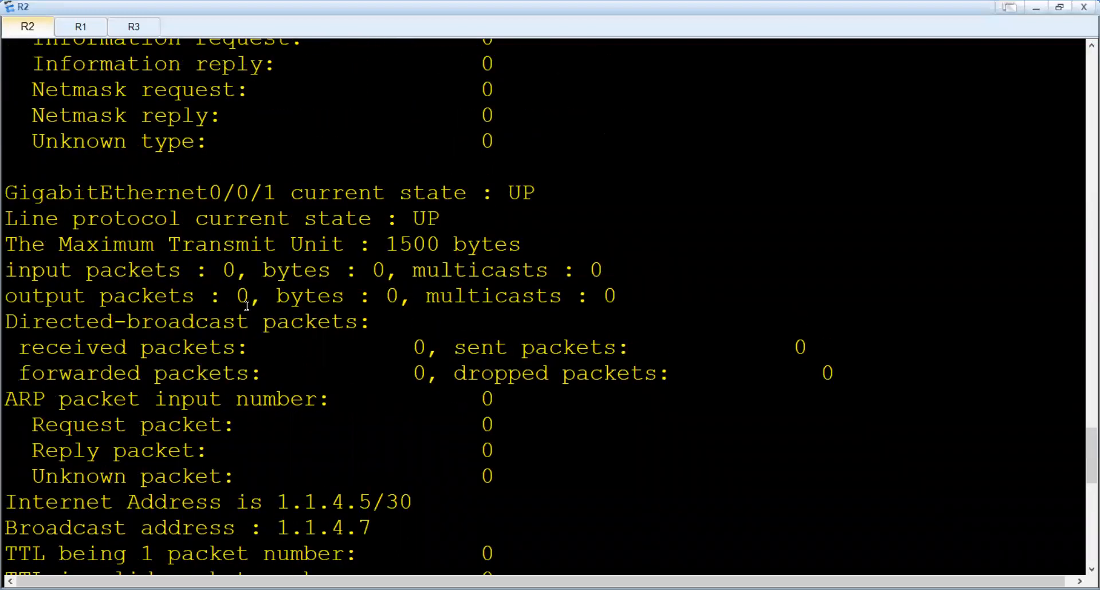
- Stop R2's detailed interface listing and display the brief summary of its IP interfaces
{"action": "scroll", "coordinate": [247, 305], "scroll_direction": "down", "scroll_amount": 10}
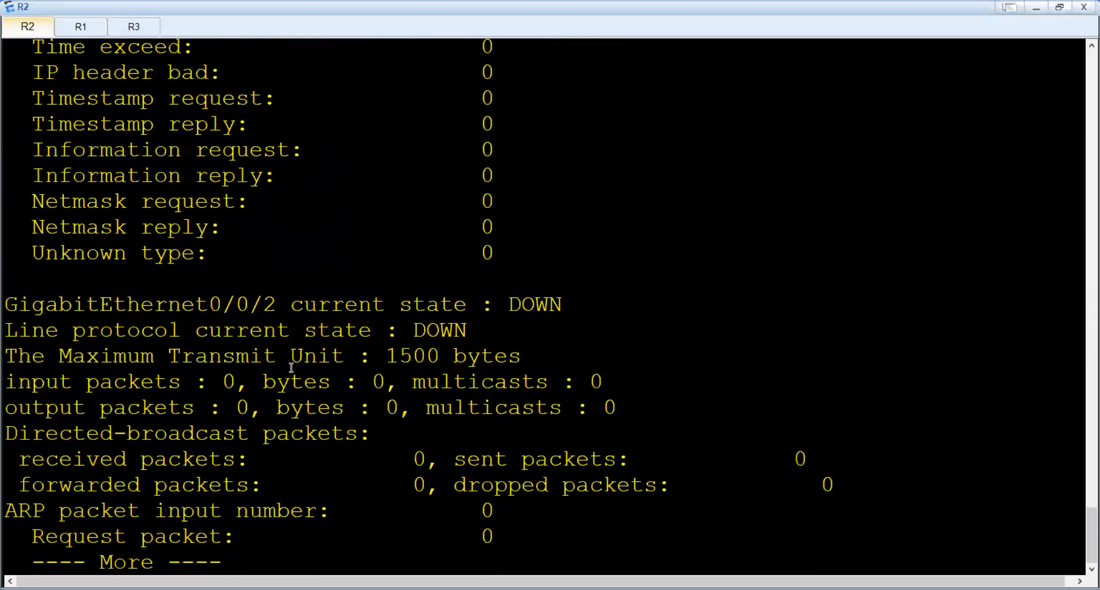
{"action": "key", "text": "Return"}
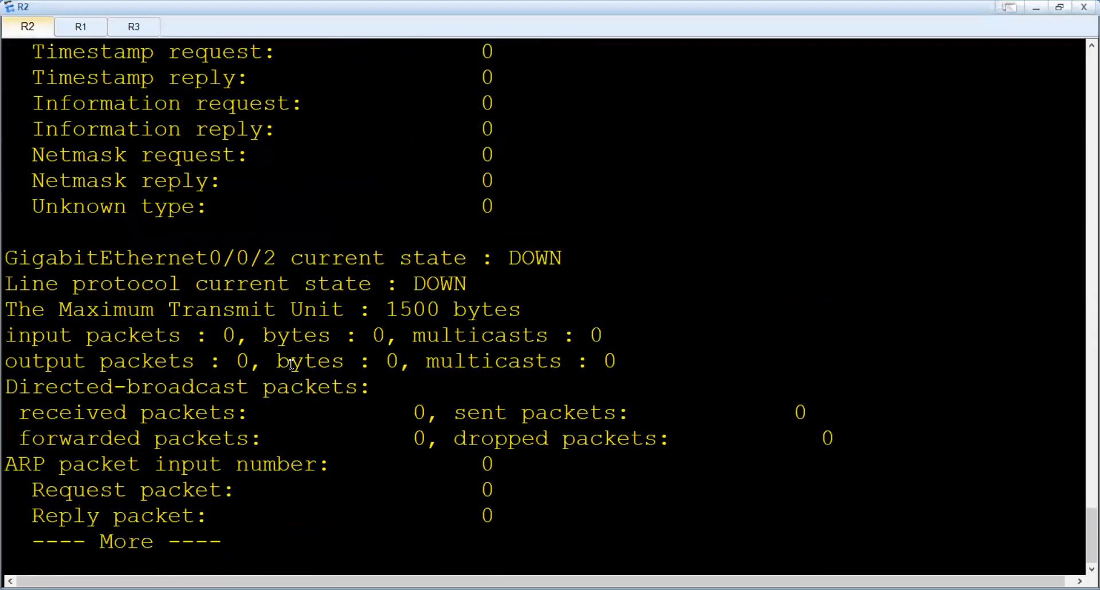
{"action": "key", "text": "ctrl+c"}
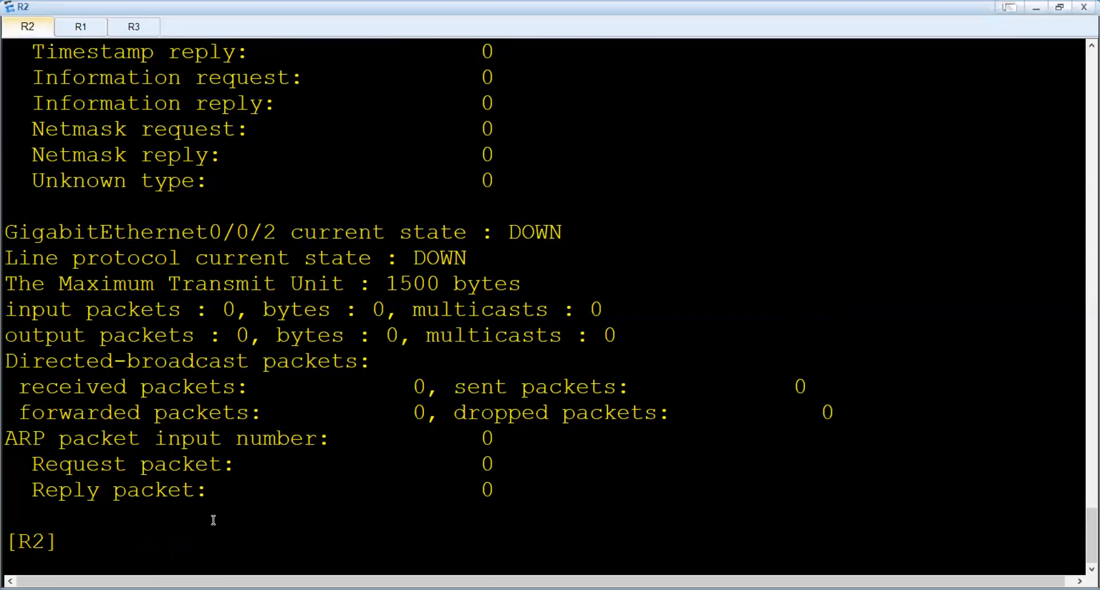
{"action": "type", "text": "dis ip interface br"}
{"action": "key", "text": "Tab"}
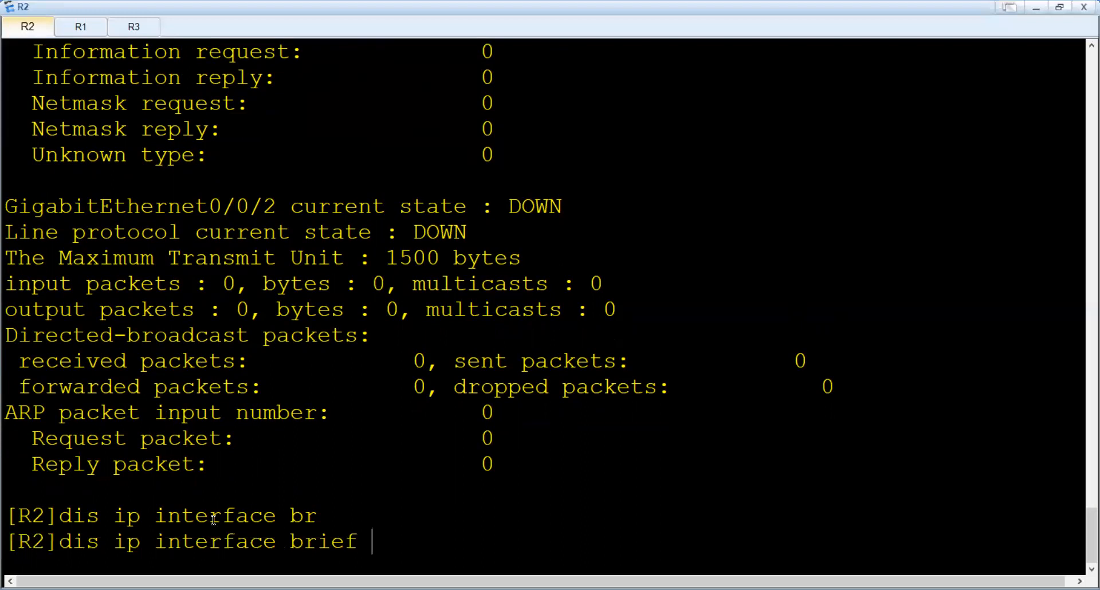
{"action": "key", "text": "Return"}
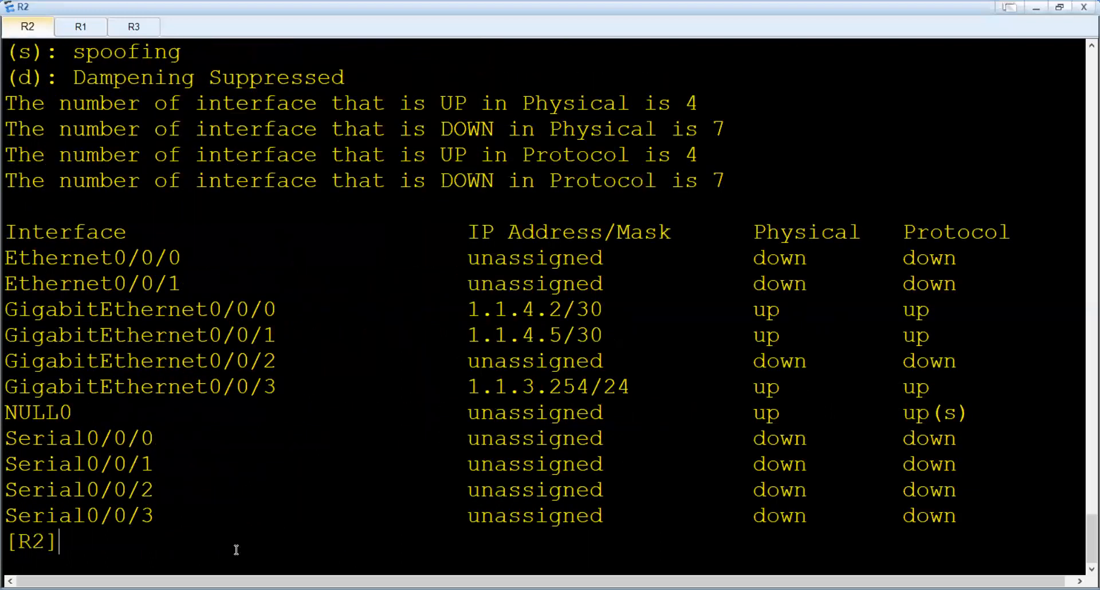
- Examine R2's brief interface table, focusing on the address, physical and protocol columns for GigabitEthernet0/0/0 and GigabitEthernet0/0/1
{"action": "left_click_drag", "start_coordinate": [5, 230], "coordinate": [986, 516]}
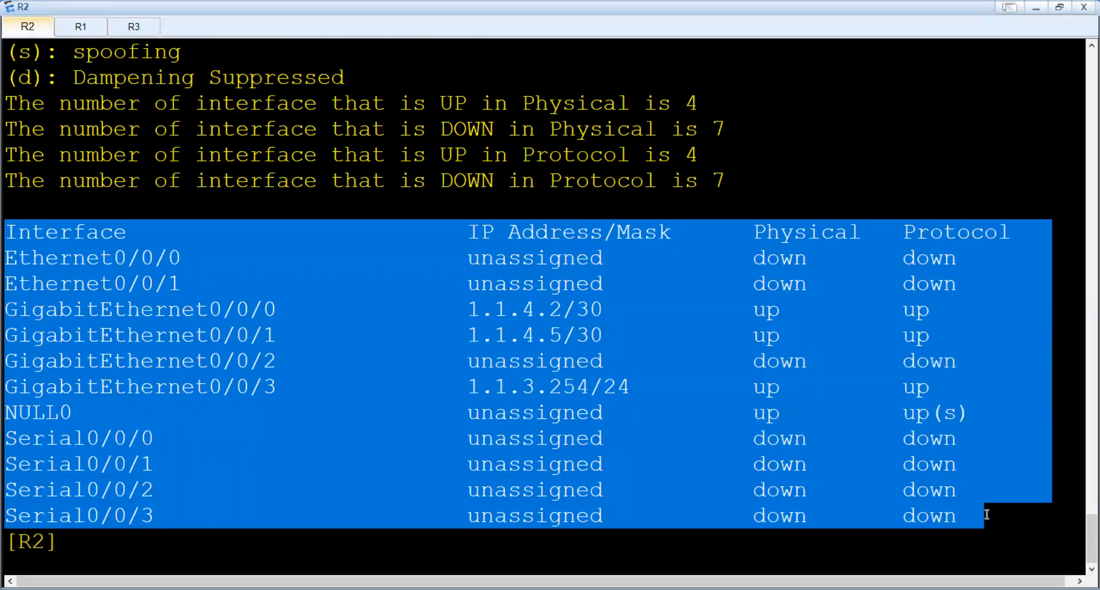
{"action": "left_click", "coordinate": [404, 344]}
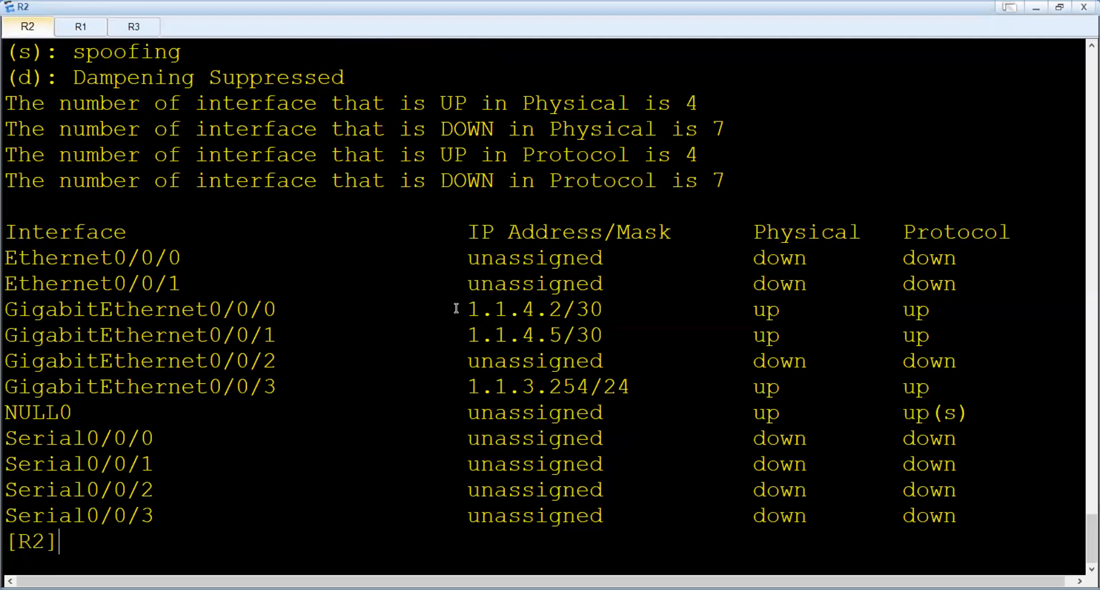
{"action": "left_click_drag", "start_coordinate": [7, 306], "coordinate": [666, 346]}
{"action": "left_click_drag", "start_coordinate": [882, 344], "coordinate": [949, 340]}
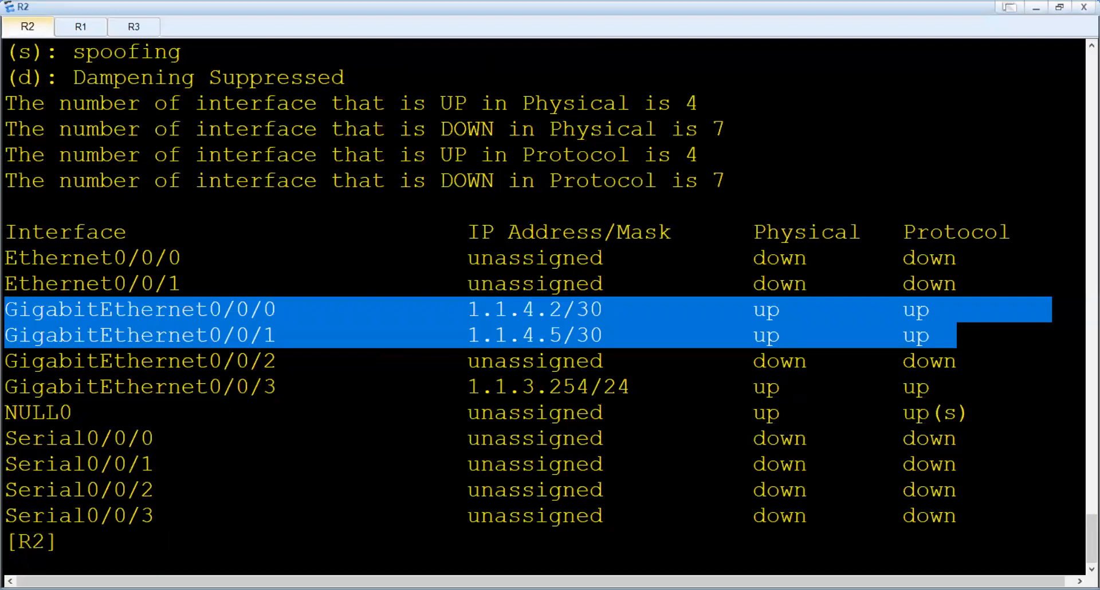
{"action": "left_click", "coordinate": [676, 355]}
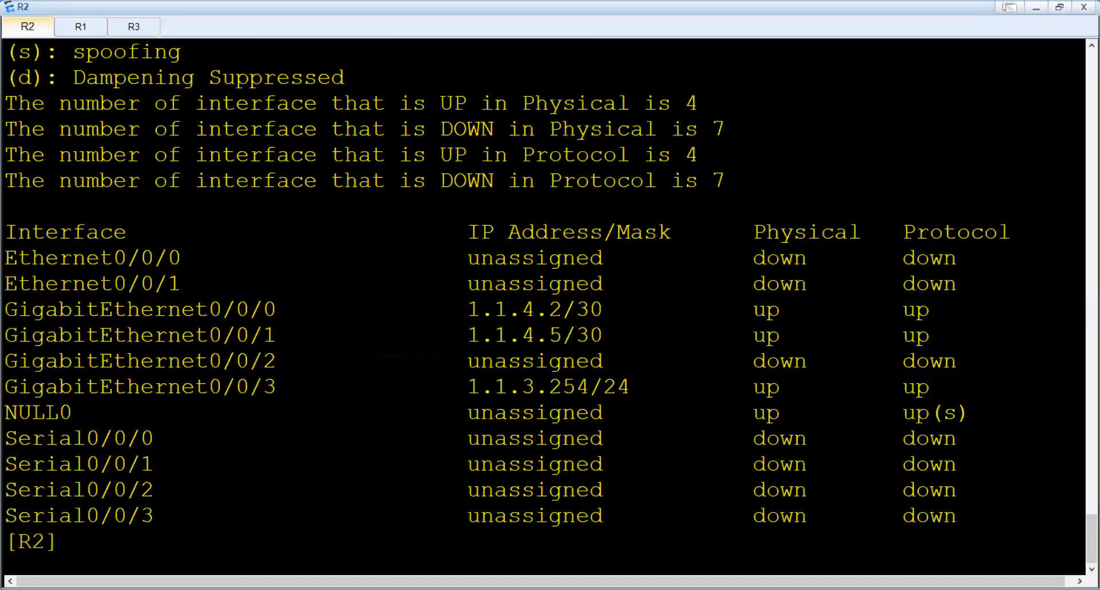
{"action": "left_click_drag", "start_coordinate": [6, 310], "coordinate": [956, 336]}
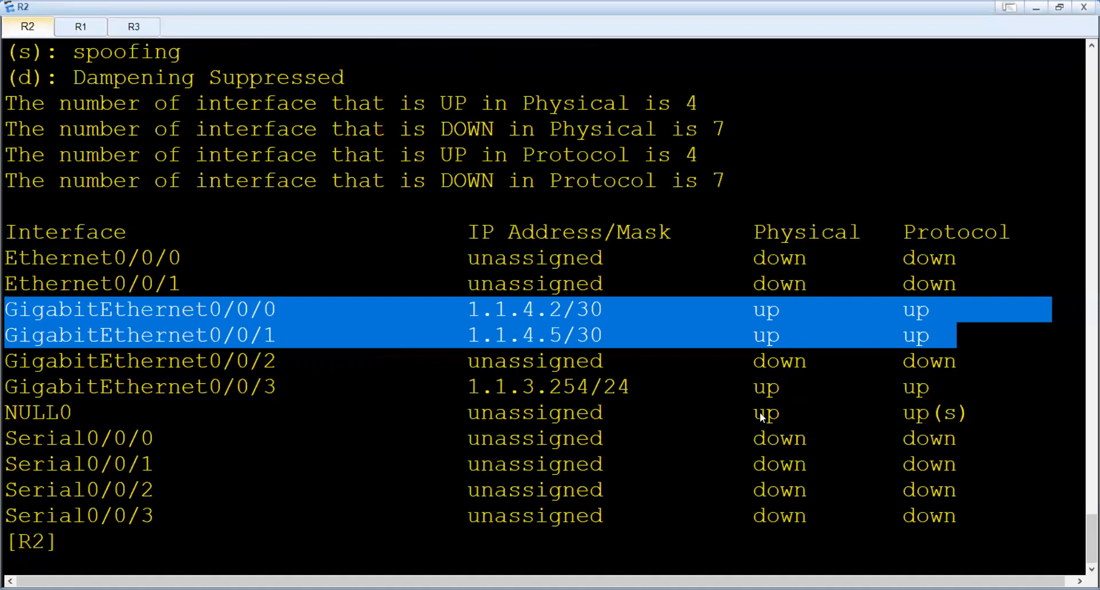
- Switch to the topology and add a two-line text note beside LAN2 reading "display ip interface" and "display ip interface brief"
{"action": "key", "text": "alt+Tab"}
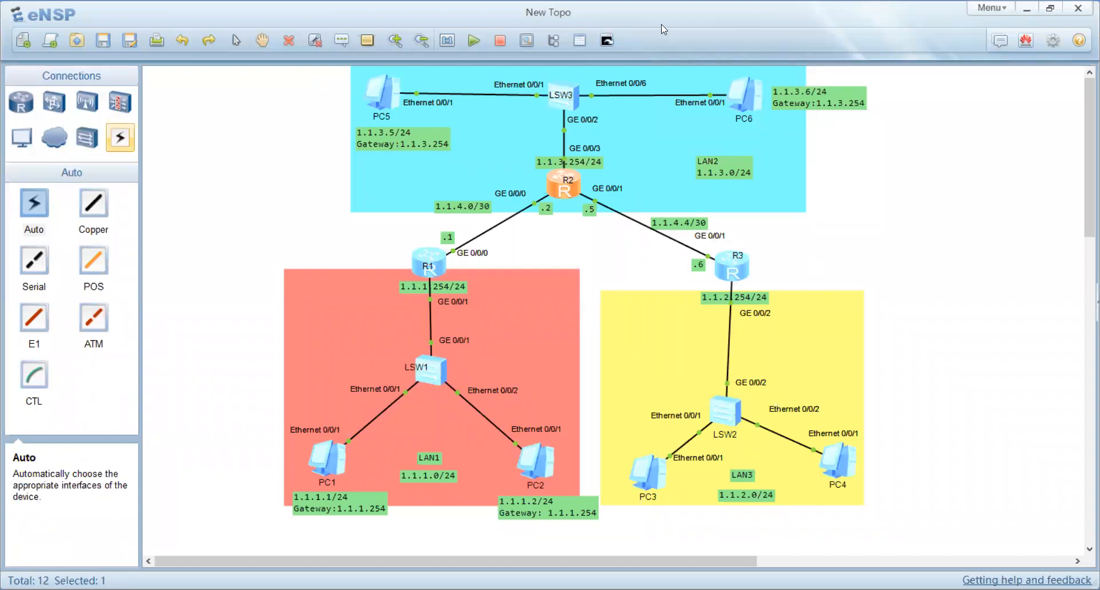
{"action": "left_click", "coordinate": [343, 44]}
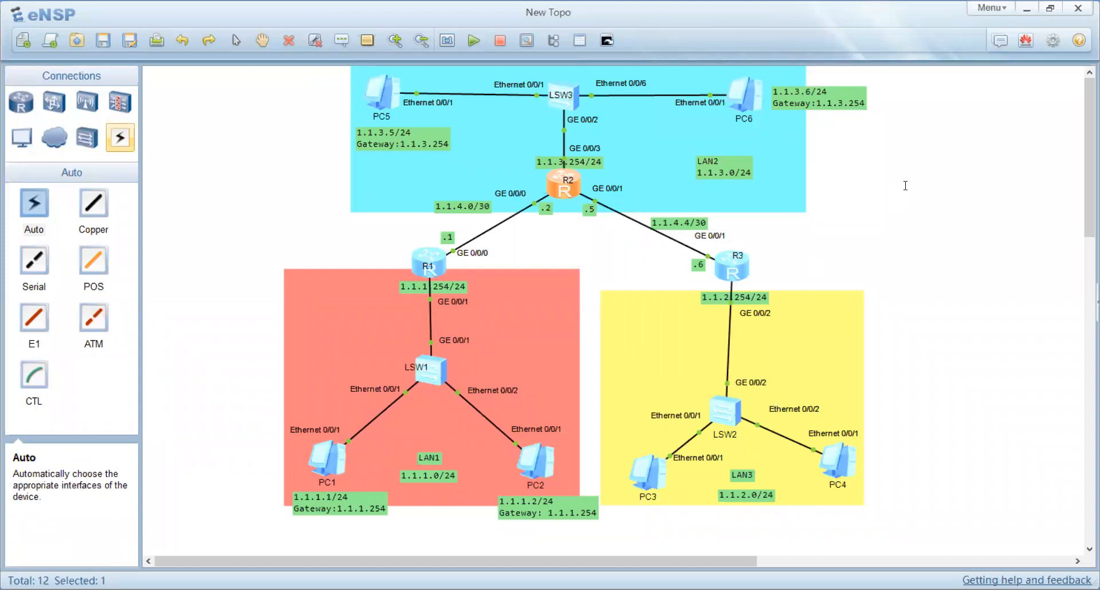
{"action": "left_click", "coordinate": [926, 136]}
{"action": "type", "text": "display ip inf"}
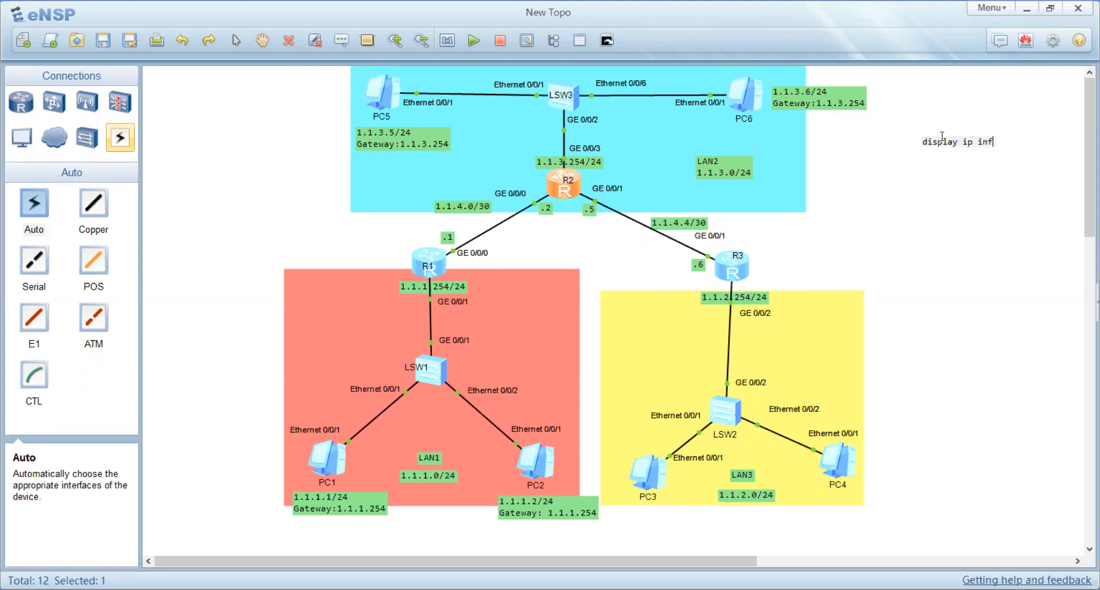
{"action": "key", "text": "BackSpace"}
{"action": "type", "text": "terface"}
{"action": "key", "text": "Return"}
{"action": "type", "text": "d"}
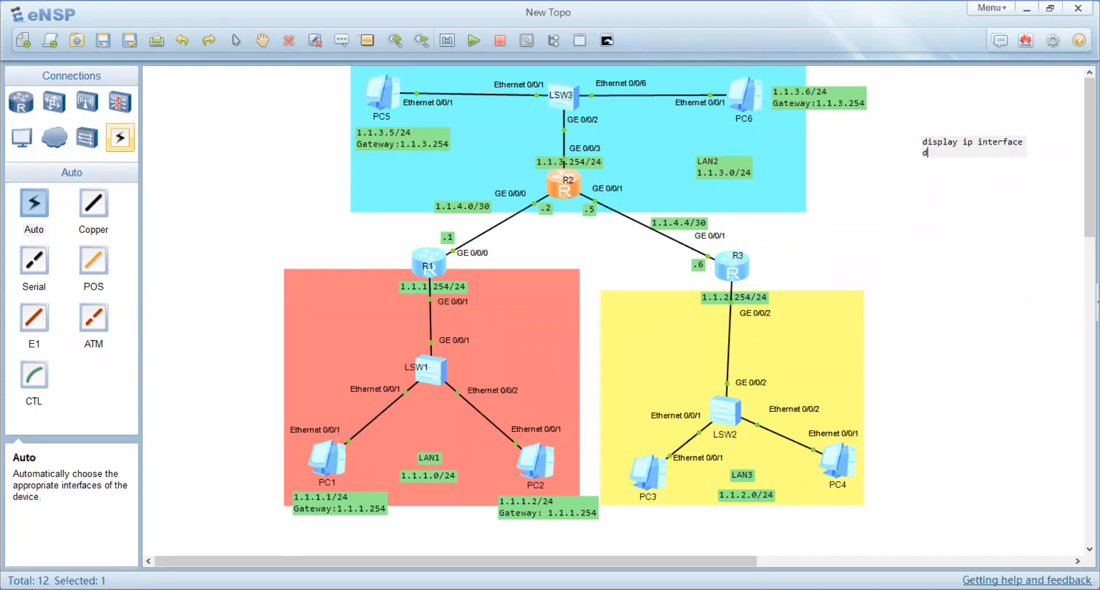
{"action": "type", "text": "isplay ip interface "}
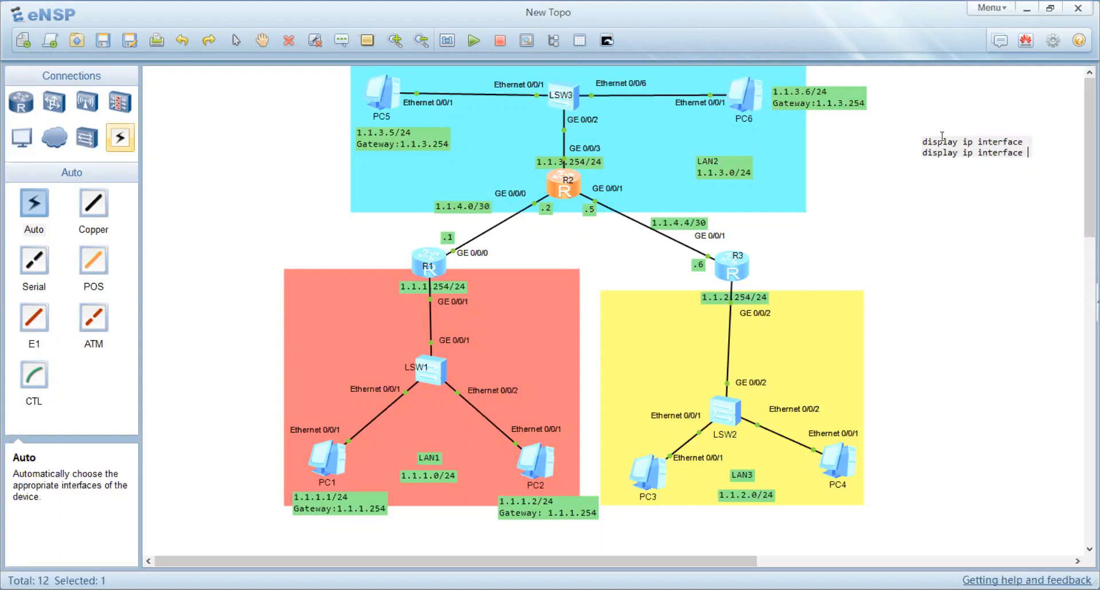
{"action": "type", "text": "brief"}
{"action": "left_click", "coordinate": [959, 181]}
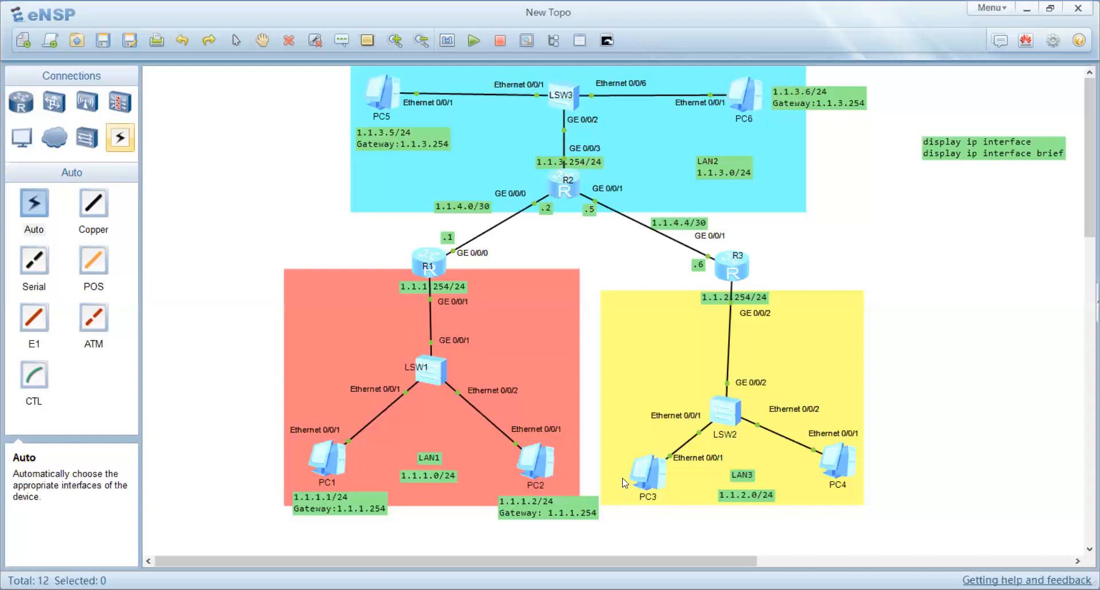
- Ping PC1 at 1.1.1.1 from PC5's command line
{"action": "double_click", "coordinate": [384, 99]}
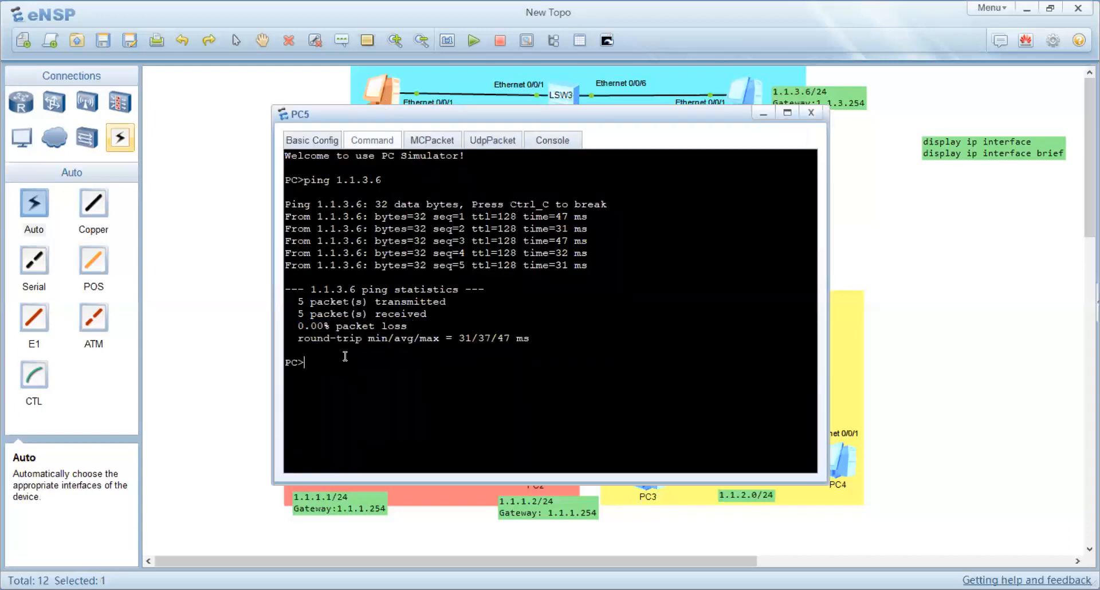
{"action": "type", "text": "ping 1.1.1.1"}
{"action": "key", "text": "Return"}
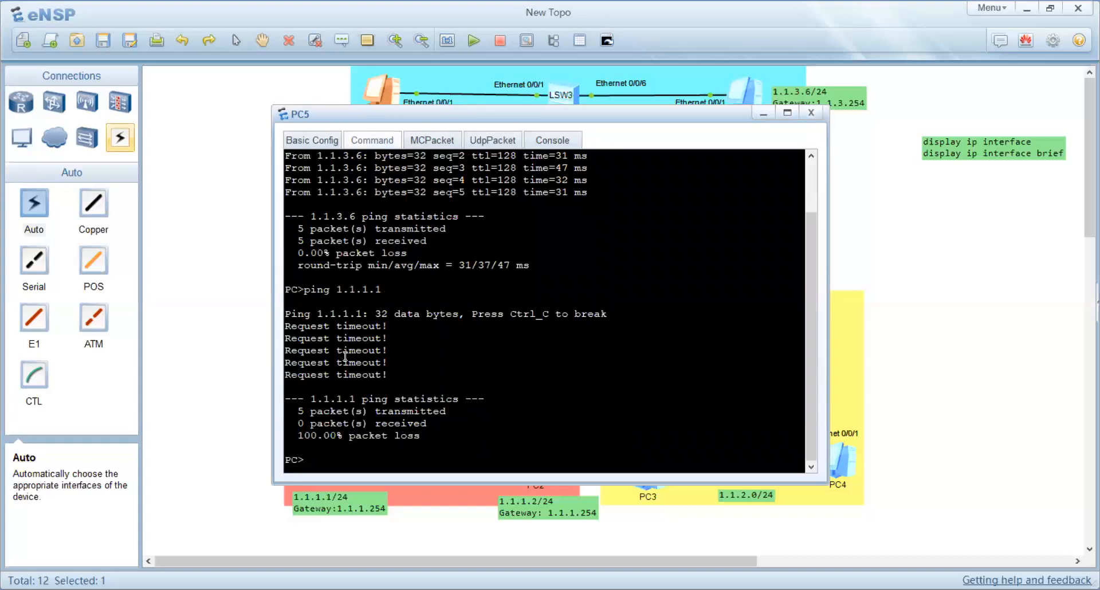
- Start a data capture on R2's GE 0/0/0 end of the link to R1
{"action": "left_click", "coordinate": [961, 277]}
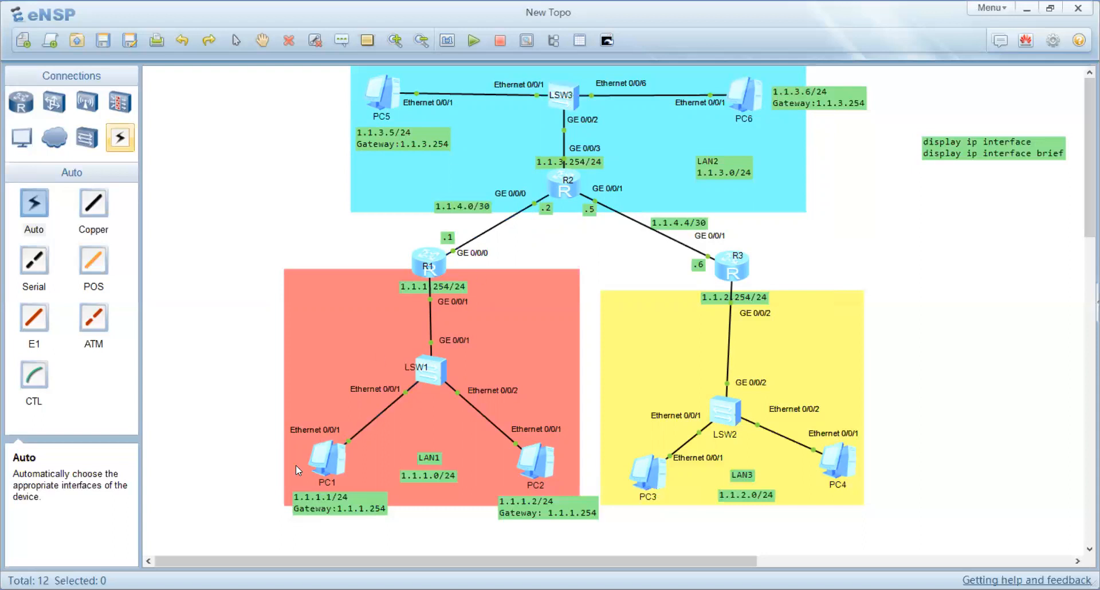
{"action": "right_click", "coordinate": [534, 204]}
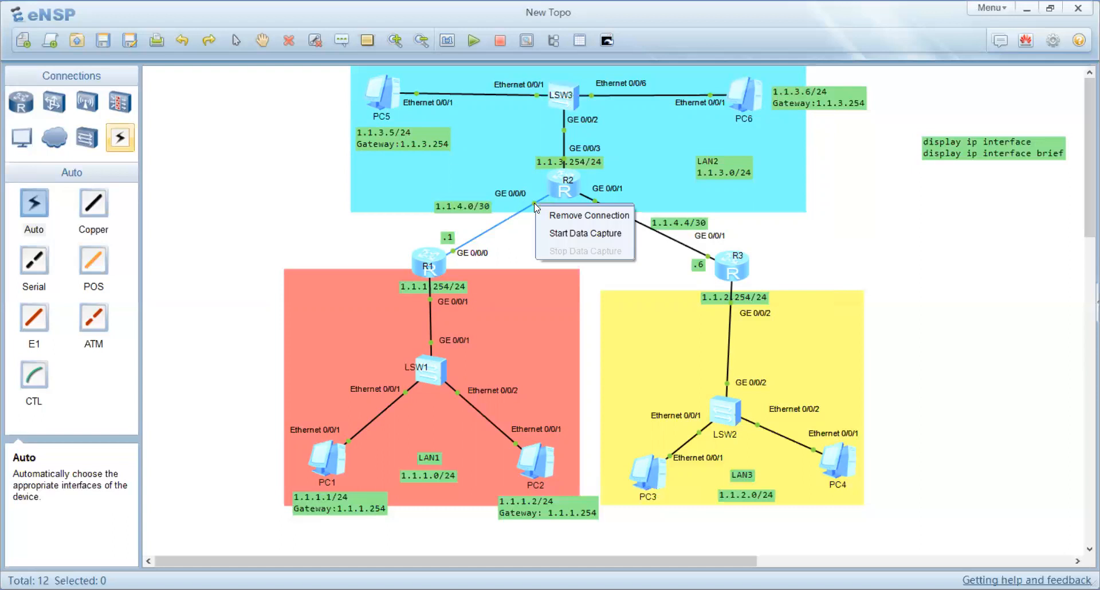
{"action": "left_click", "coordinate": [551, 233]}
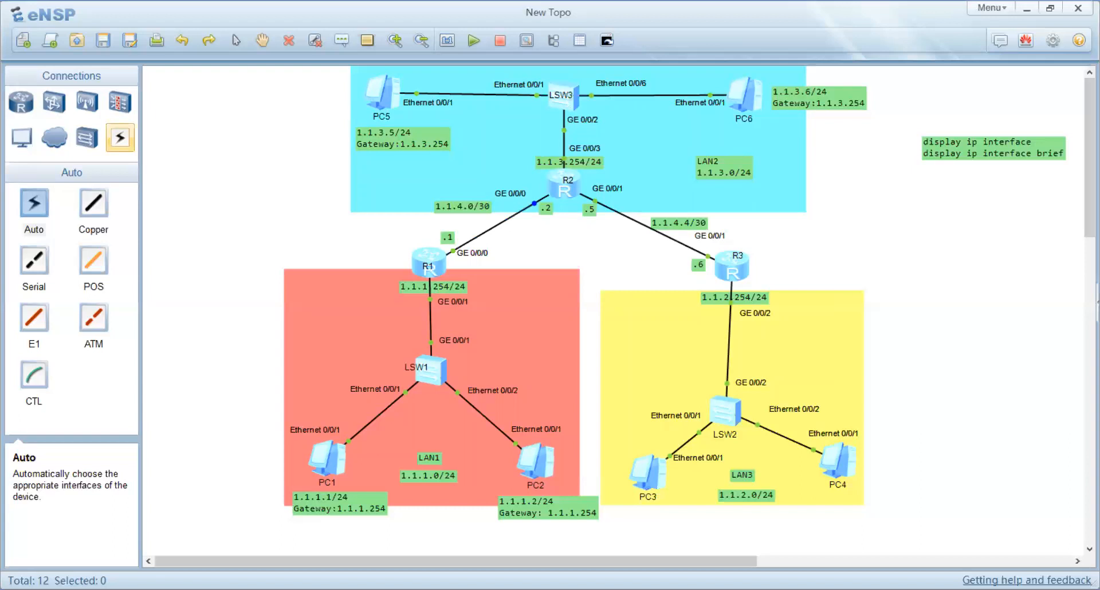
- Repeat the ping to 1.1.1.1 from PC5 with the capture running, and minimize the PC5 window
{"action": "key", "text": "alt+Tab"}
{"action": "key", "text": "Up"}
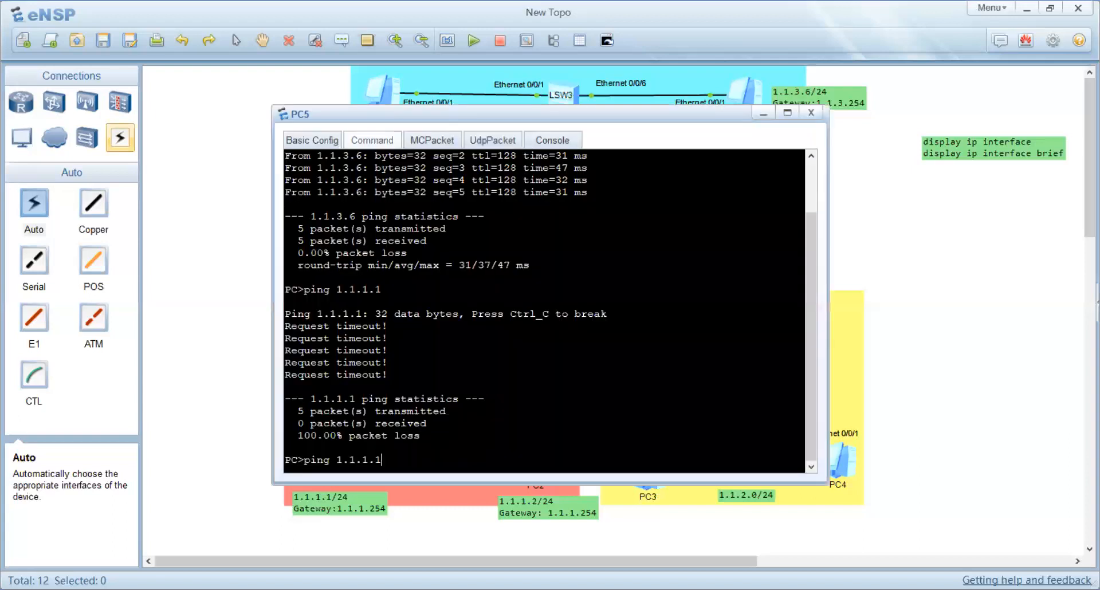
{"action": "key", "text": "Return"}
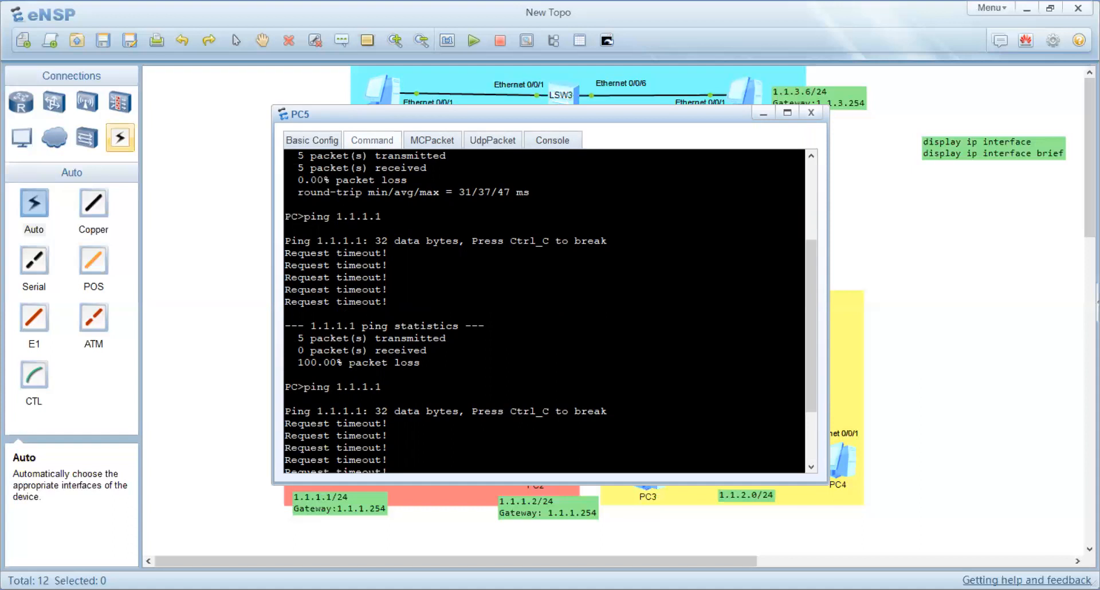
{"action": "left_click", "coordinate": [763, 113]}
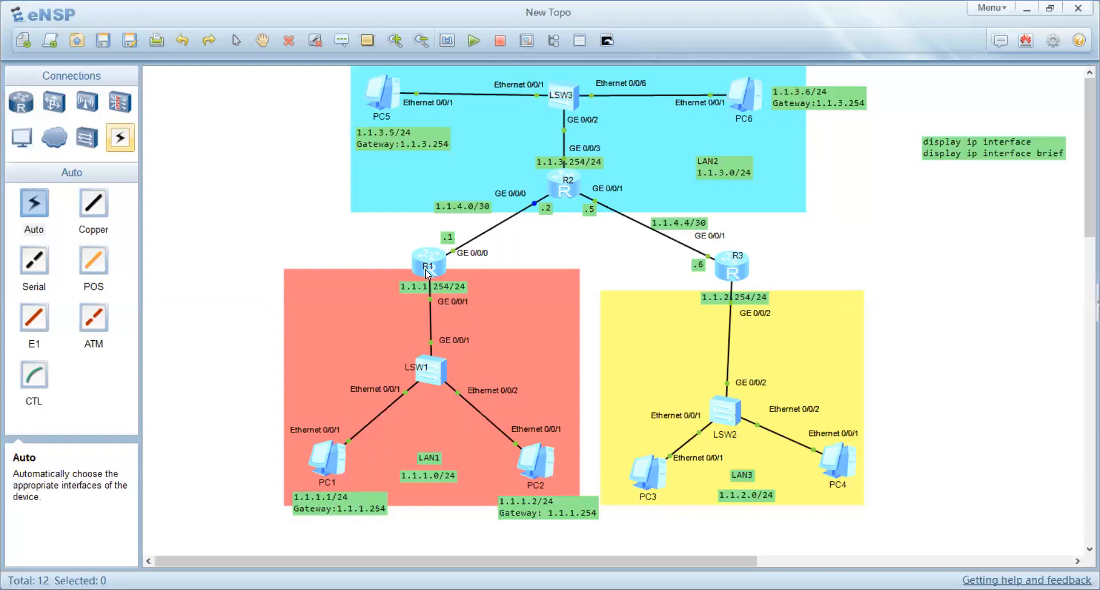
- On R2, add a static route to network 1.1.1.0 with mask length 24 through next hop 1.1.4.1
{"action": "double_click", "coordinate": [562, 186]}
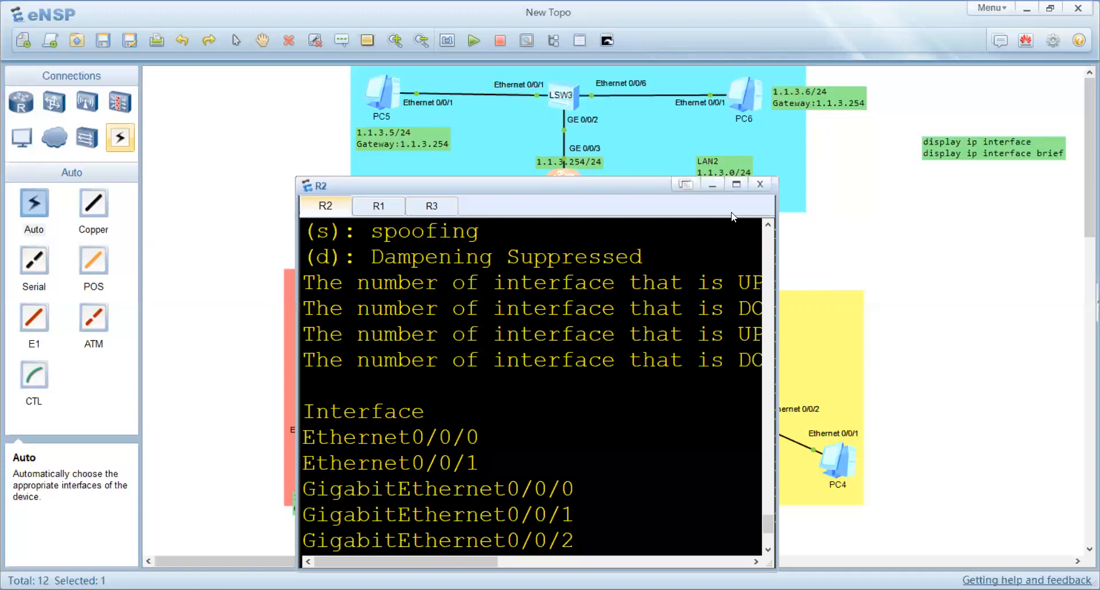
{"action": "left_click", "coordinate": [736, 184]}
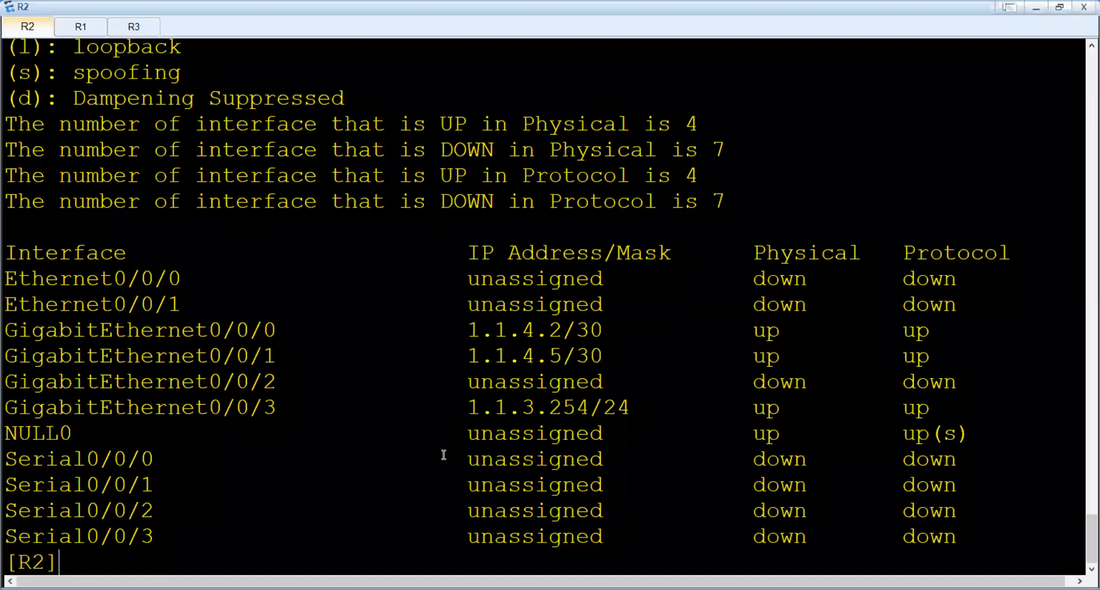
{"action": "type", "text": "ip"}
{"action": "type", "text": "route"}
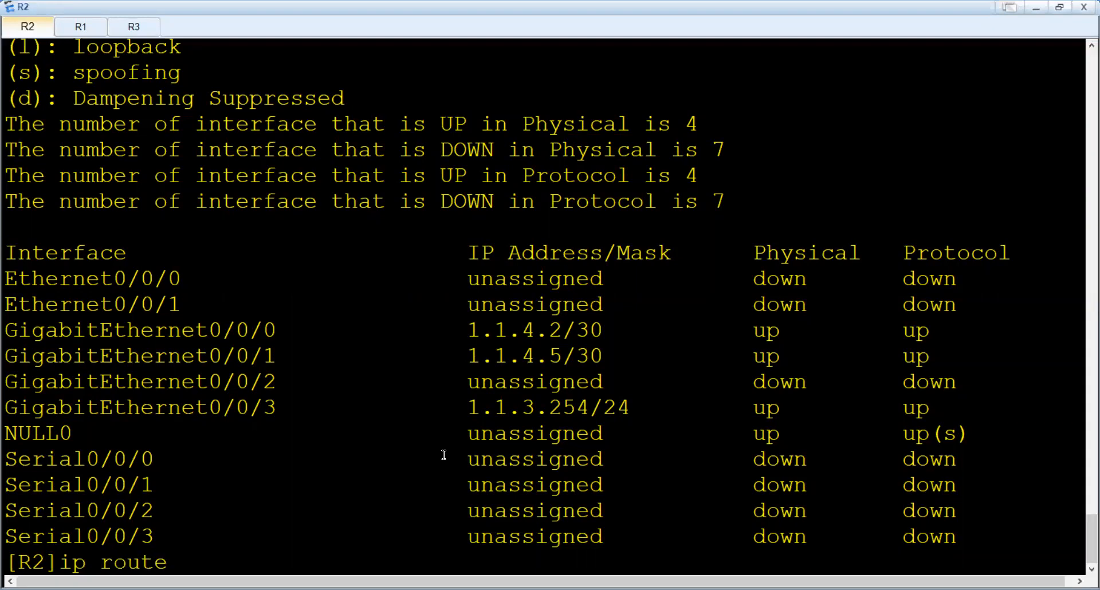
{"action": "type", "text": "-s"}
{"action": "key", "text": "Tab"}
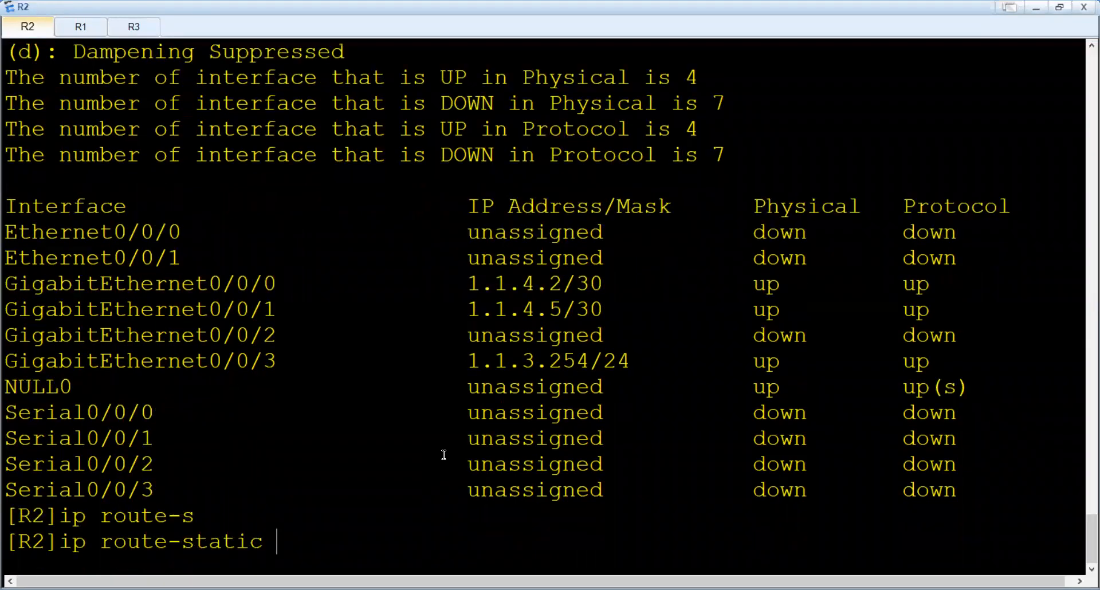
{"action": "type", "text": "1.1.1.0 24"}
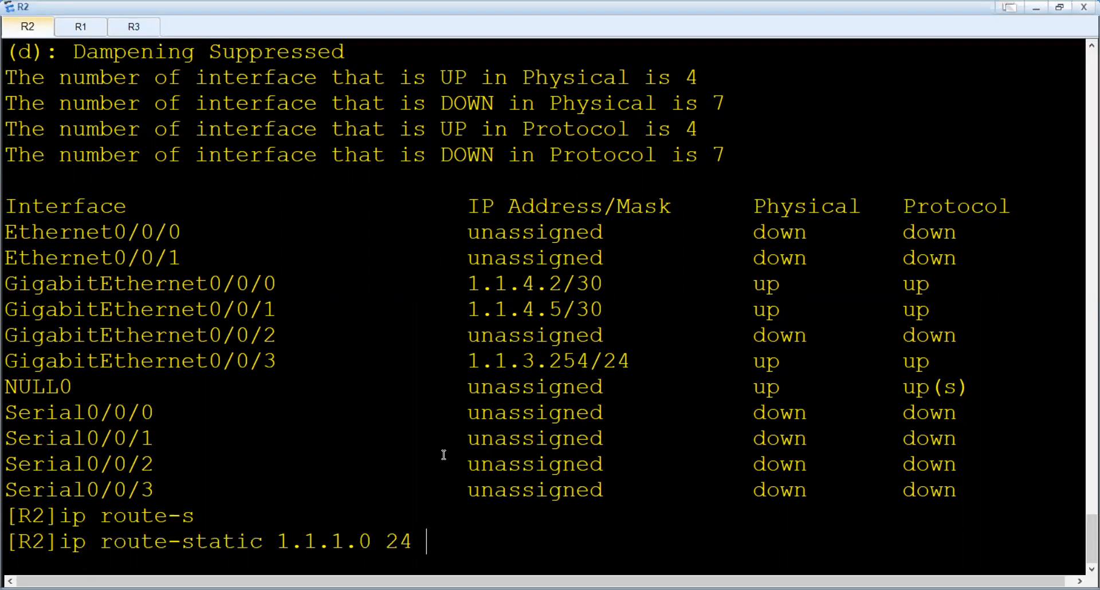
{"action": "type", "text": "1.1.4.1"}
{"action": "key", "text": "alt+Tab"}
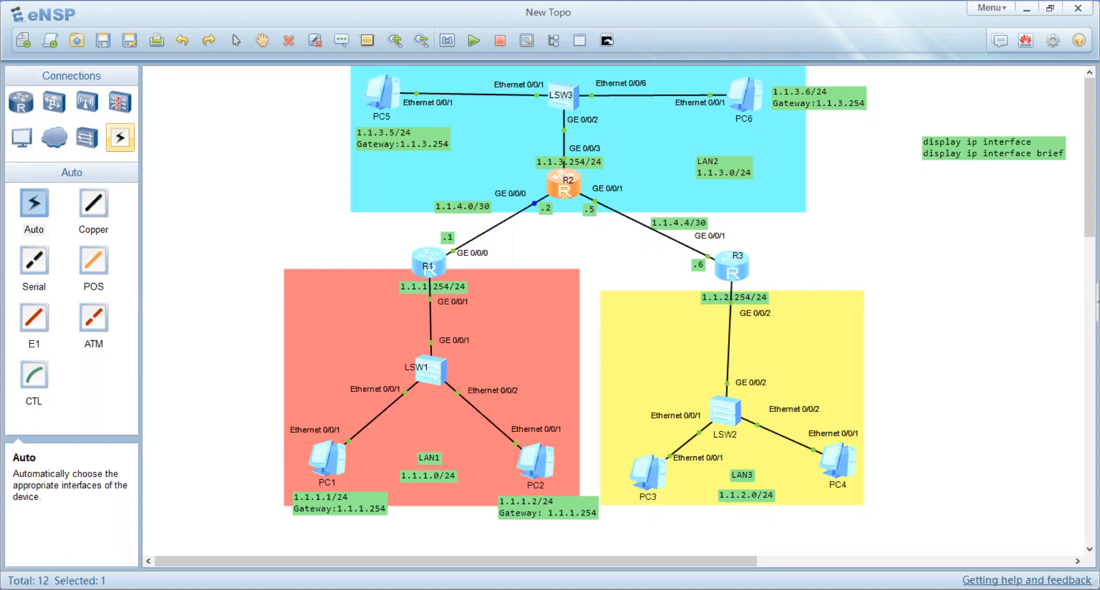
{"action": "key", "text": "alt+Tab"}
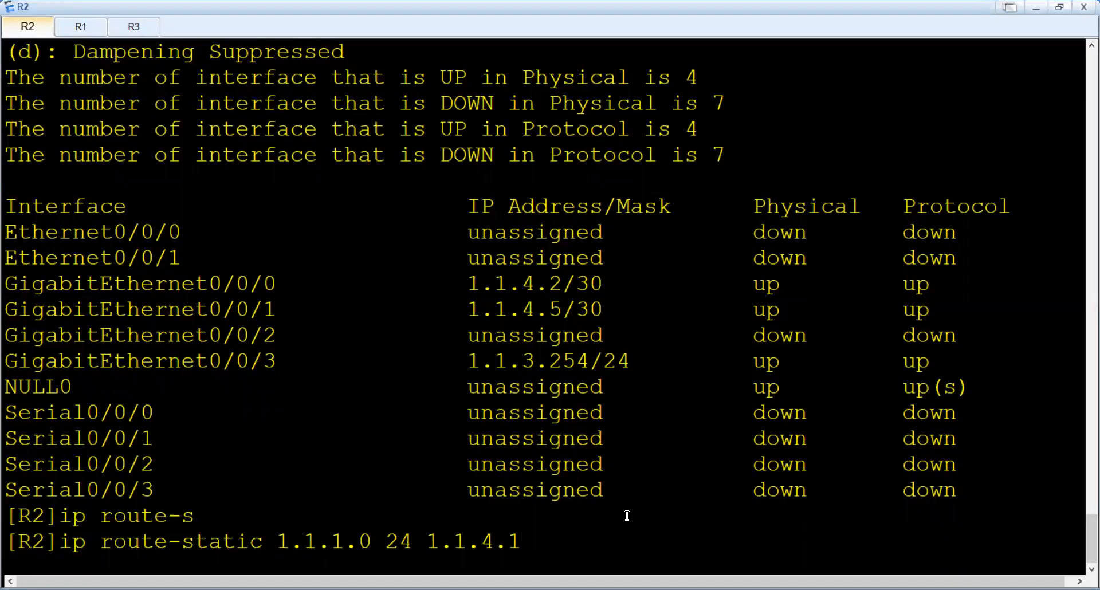
{"action": "key", "text": "Return"}
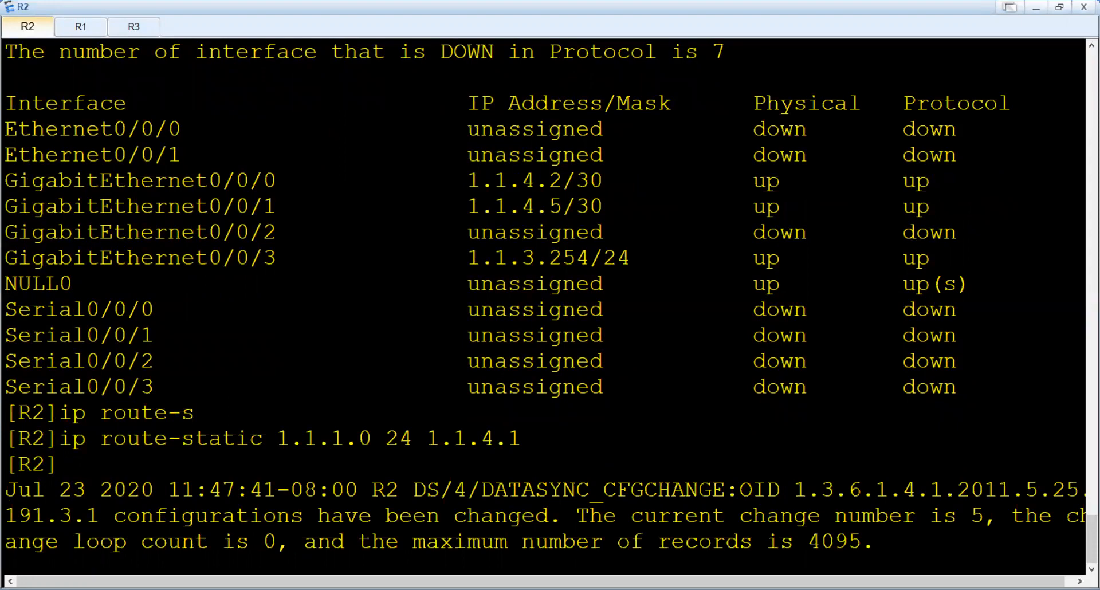
- Return to PC5 and rerun its last ping to 1.1.1.1 to test R2's new static route
{"action": "key", "text": "alt+Tab"}
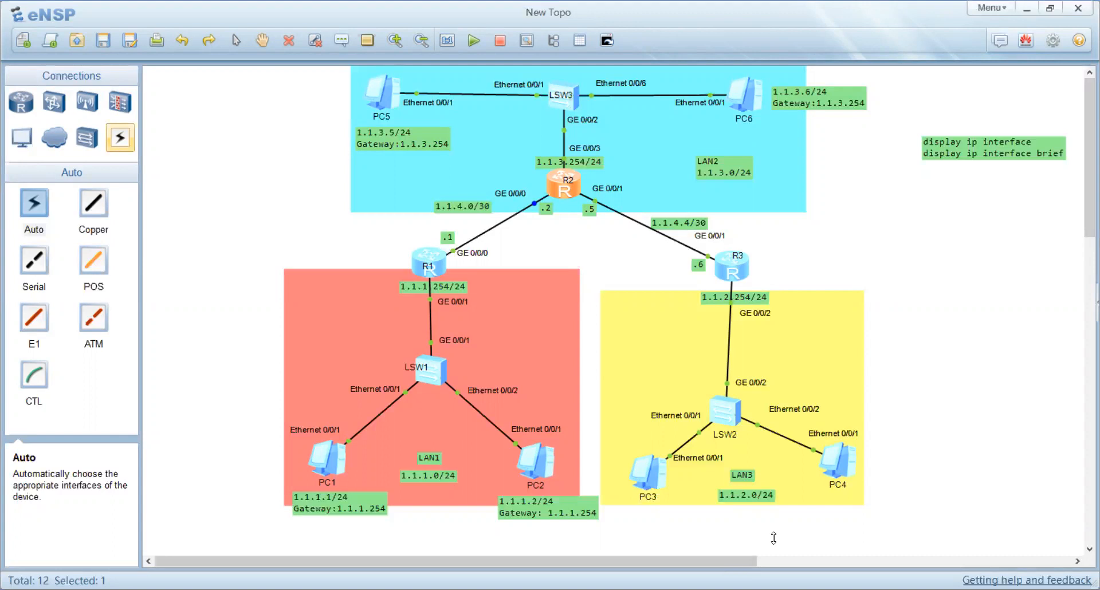
{"action": "left_click", "coordinate": [500, 507]}
{"action": "key", "text": "Up"}
{"action": "key", "text": "Return"}
- Open R1's console, maximize it and clear the old output from its screen
{"action": "double_click", "coordinate": [429, 259]}
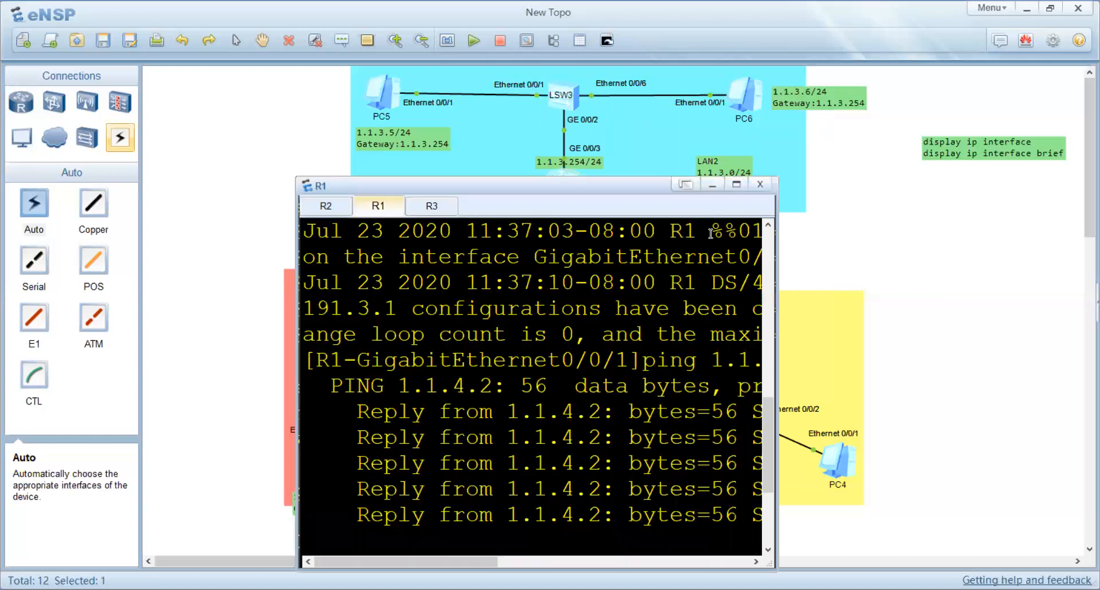
{"action": "key", "text": "super+Up"}
{"action": "key", "text": "Return"}
{"action": "key", "text": "Return"}
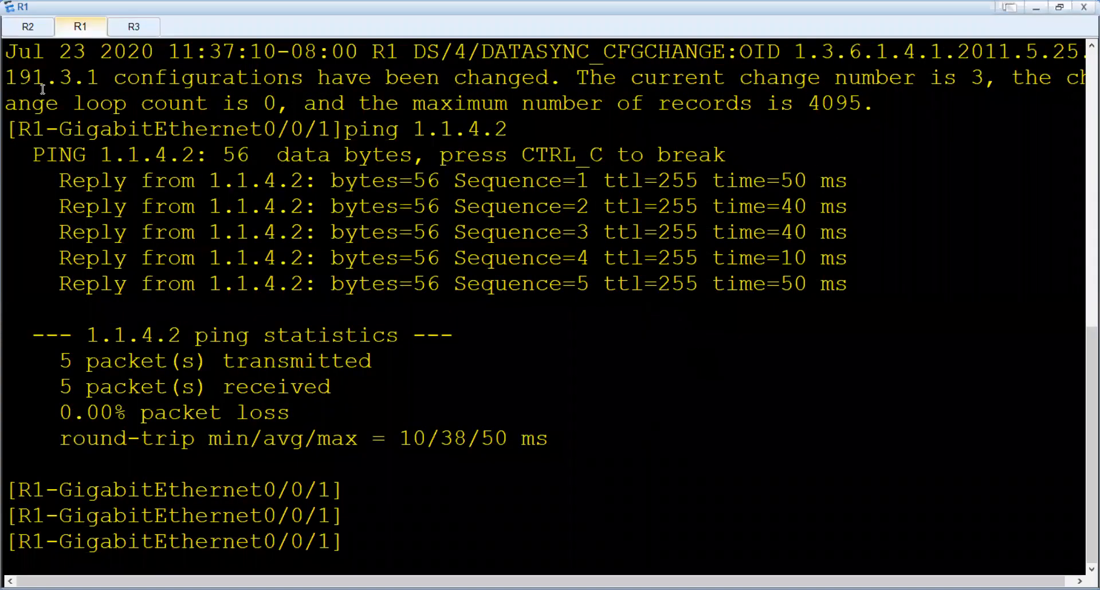
{"action": "left_click", "coordinate": [18, 52]}
{"action": "left_click_drag", "start_coordinate": [327, 348], "coordinate": [540, 442]}
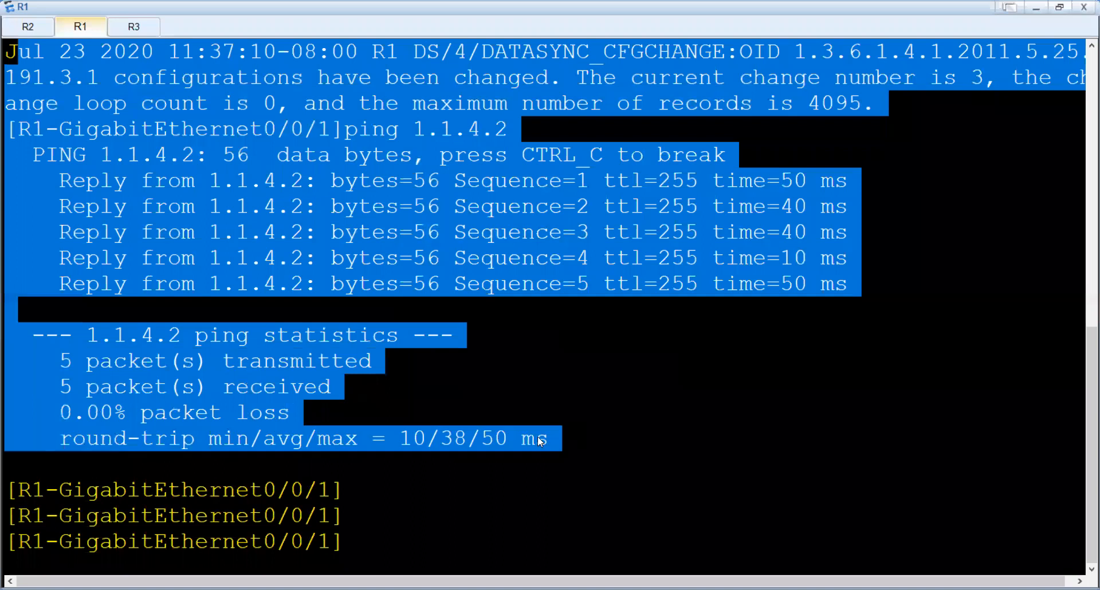
{"action": "right_click", "coordinate": [536, 439]}
{"action": "left_click", "coordinate": [572, 479]}
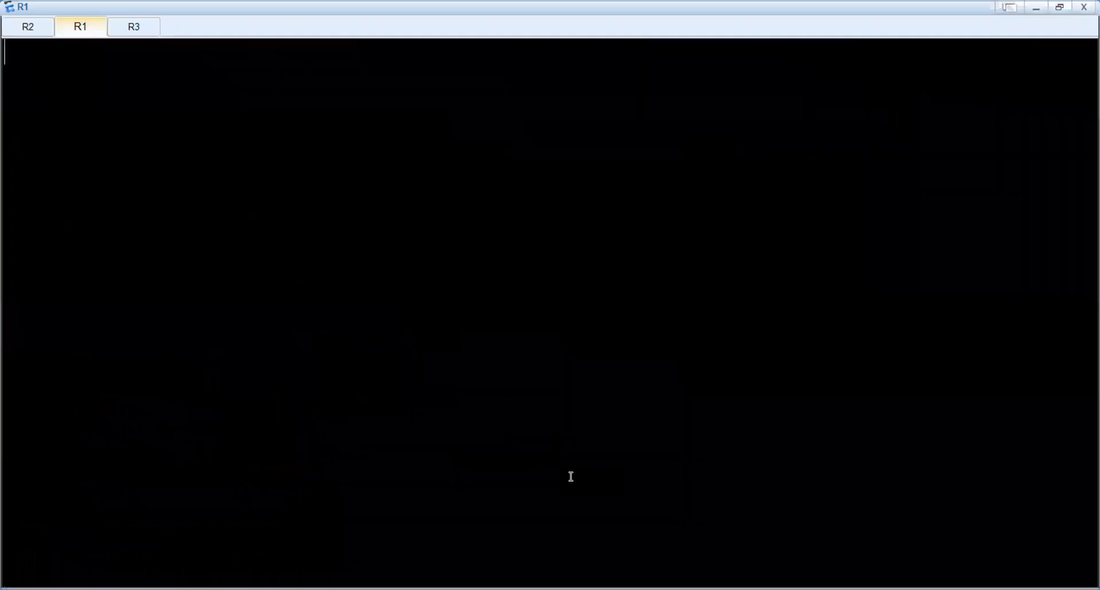
- On R1, leave the interface view and add a static route to network 1.1.3.0 with mask length 24 through next hop 1.1.4.2
{"action": "type", "text": "i"}
{"action": "key", "text": "Return"}
{"action": "key", "text": "Return"}
{"action": "type", "text": "q"}
{"action": "key", "text": "Return"}
{"action": "type", "text": "ip "}
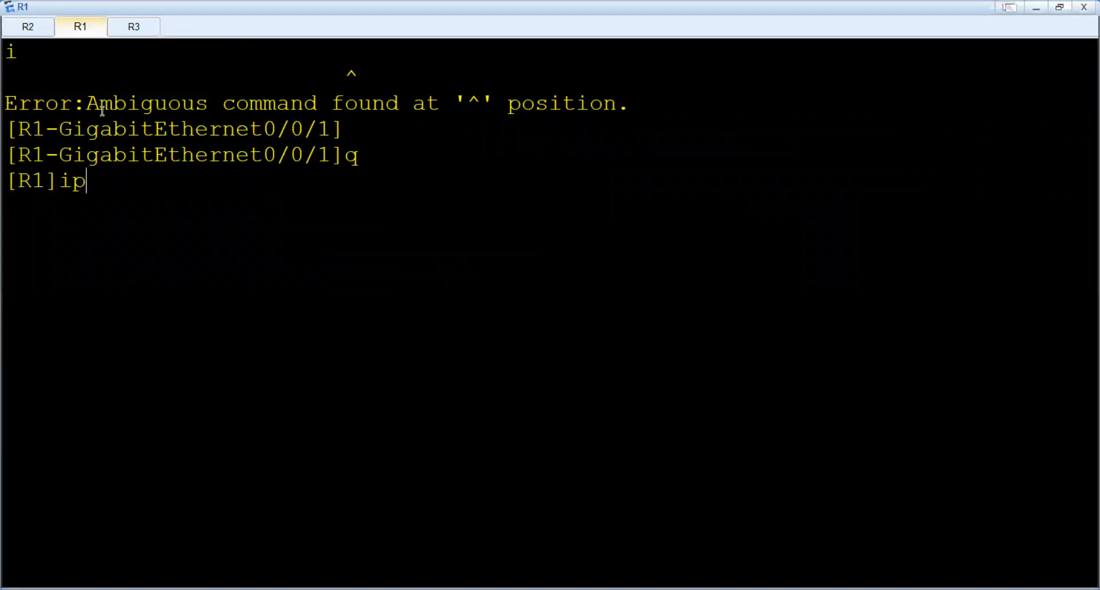
{"action": "type", "text": "route-s"}
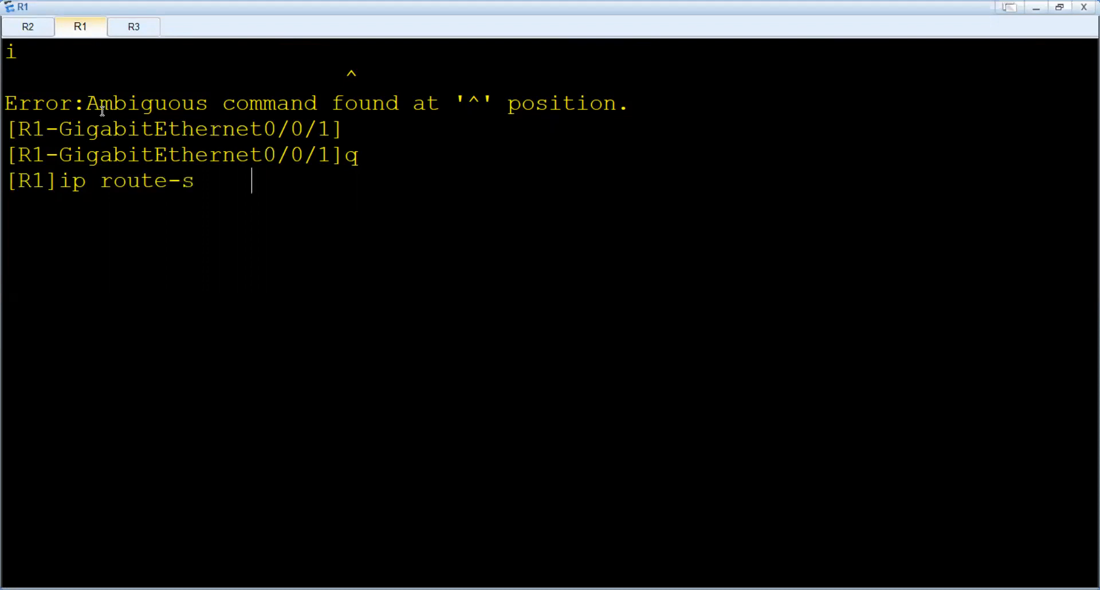
{"action": "key", "text": "Tab"}
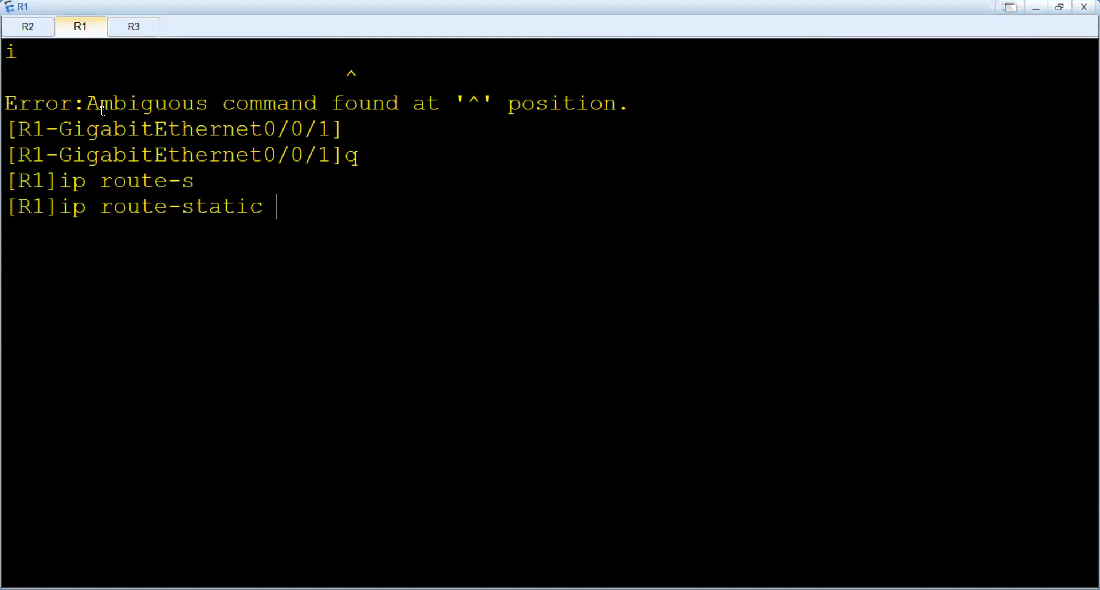
{"action": "type", "text": "1.1.3.0 24 "}
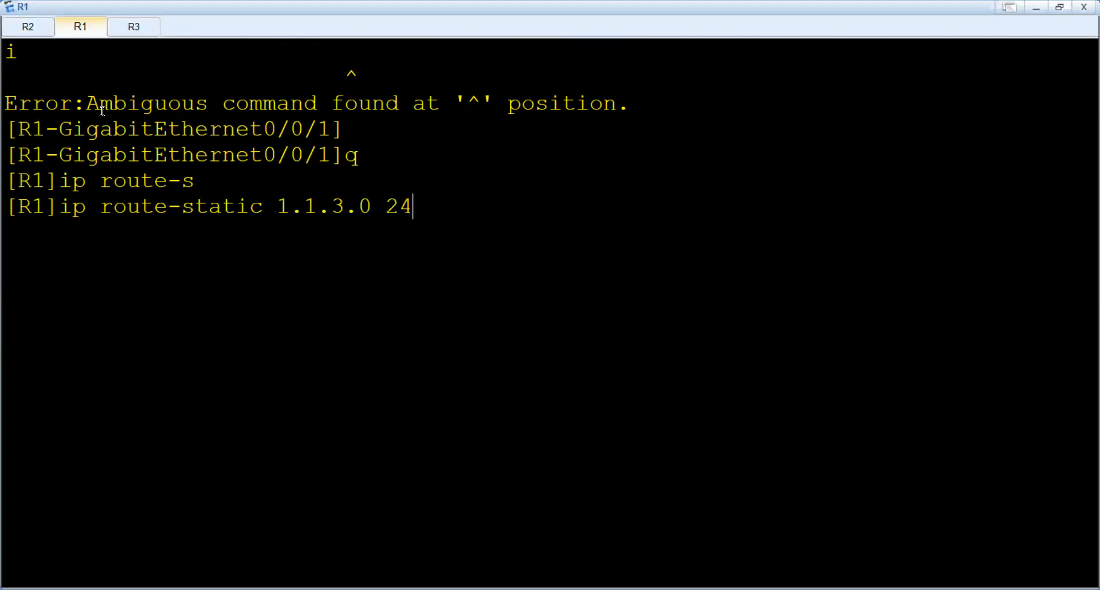
{"action": "type", "text": "1.1.4.2"}
{"action": "key", "text": "Return"}
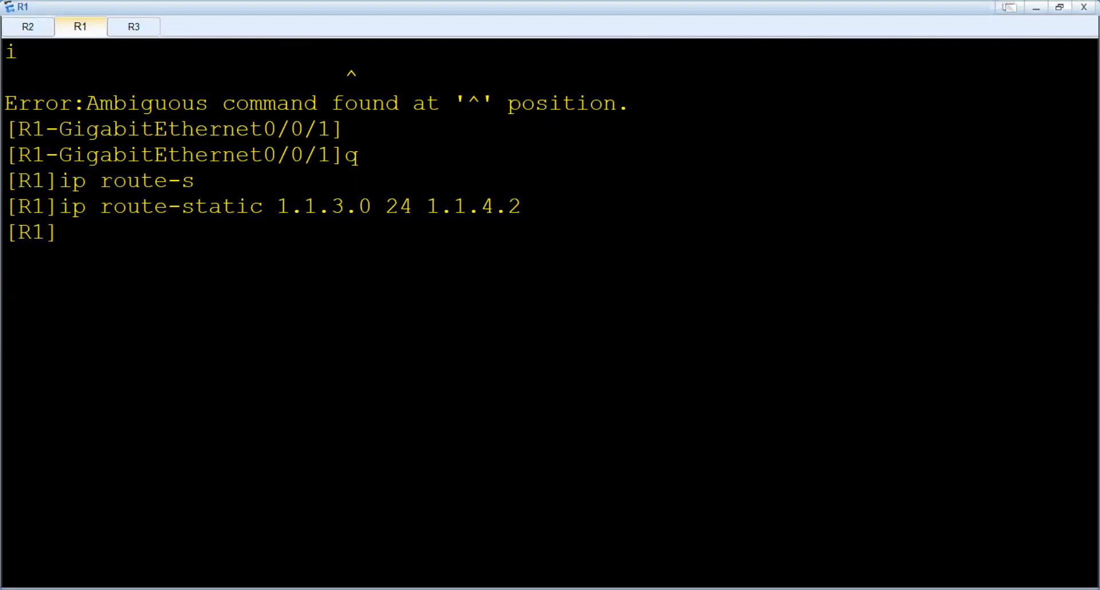
- Return to PC5 and rerun its ping to 1.1.1.1 to test R1's return route
{"action": "key", "text": "alt+Tab"}
{"action": "key", "text": "Up"}
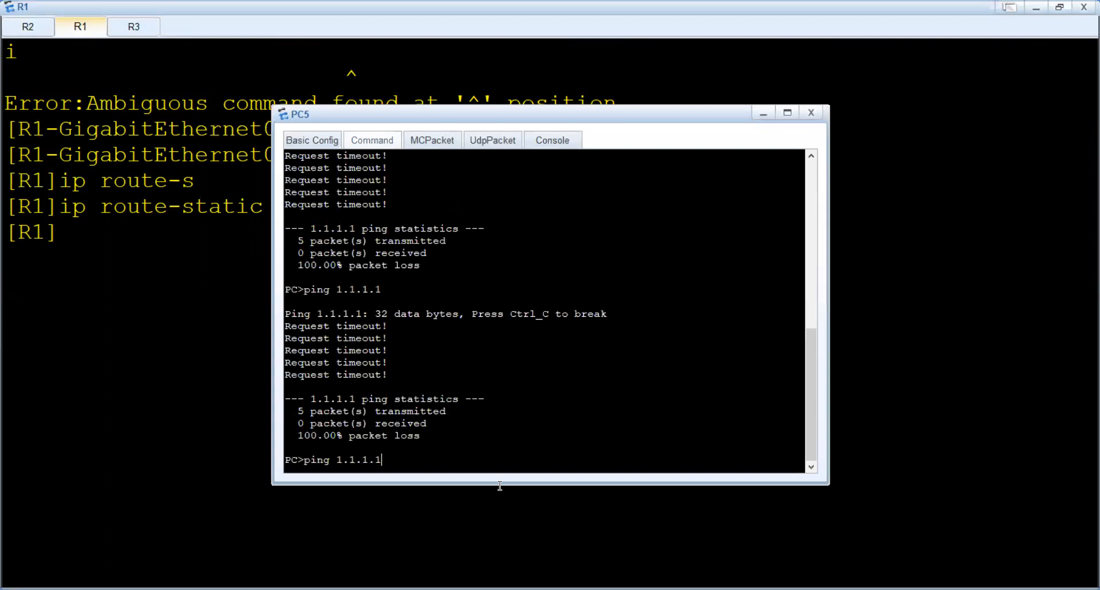
{"action": "key", "text": "Return"}
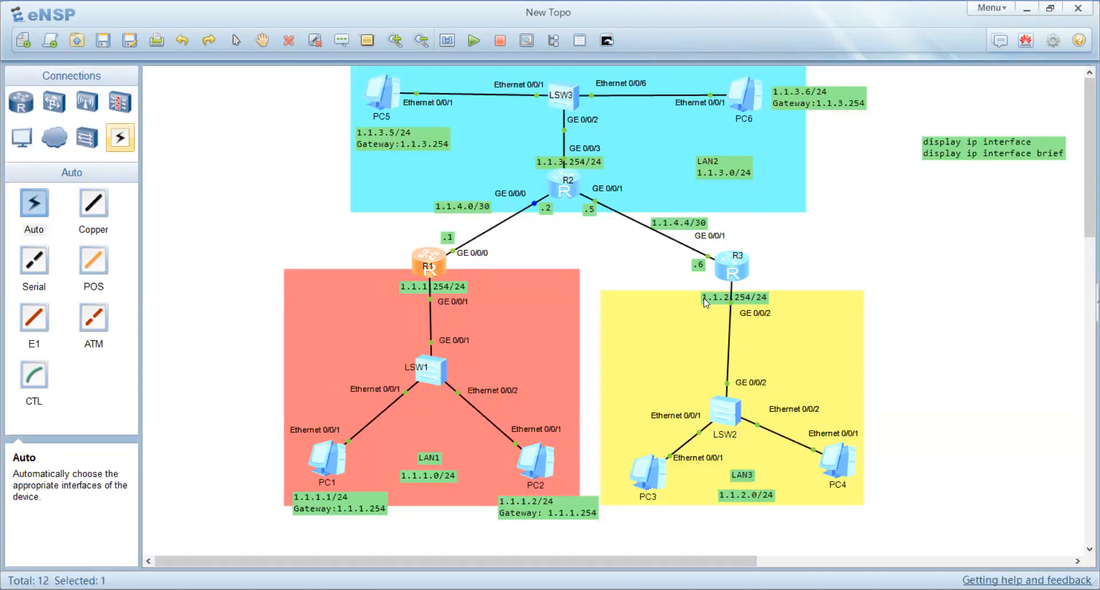
- On R2, add a static route to network 1.1.2.0 with mask length 24 through next hop 1.1.4.6
{"action": "left_click", "coordinate": [560, 188]}
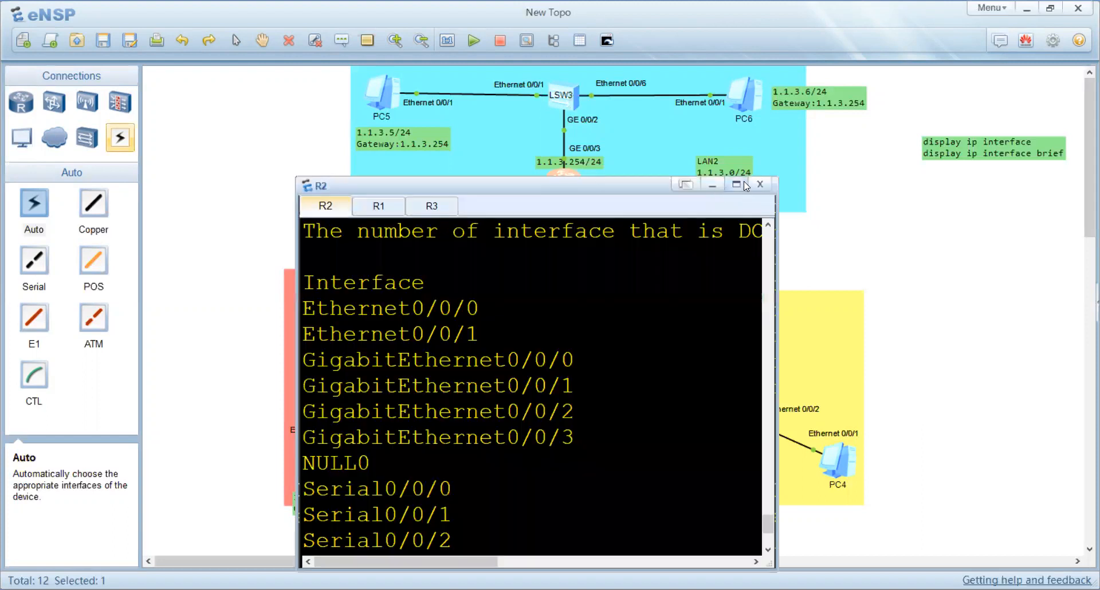
{"action": "left_click", "coordinate": [743, 184]}
{"action": "key", "text": "Return"}
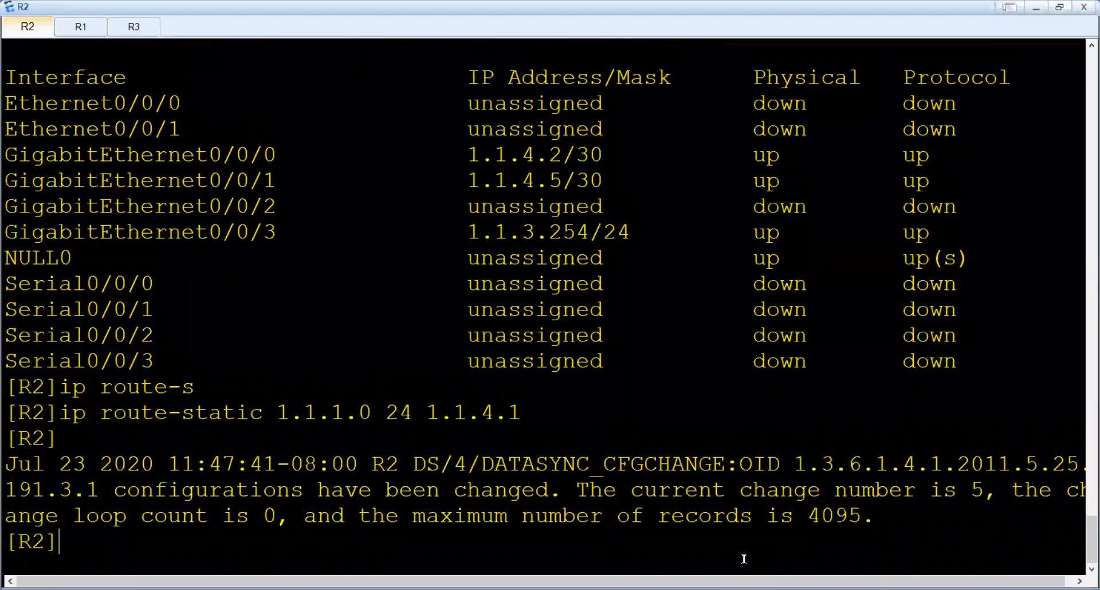
{"action": "type", "text": "ip rout"}
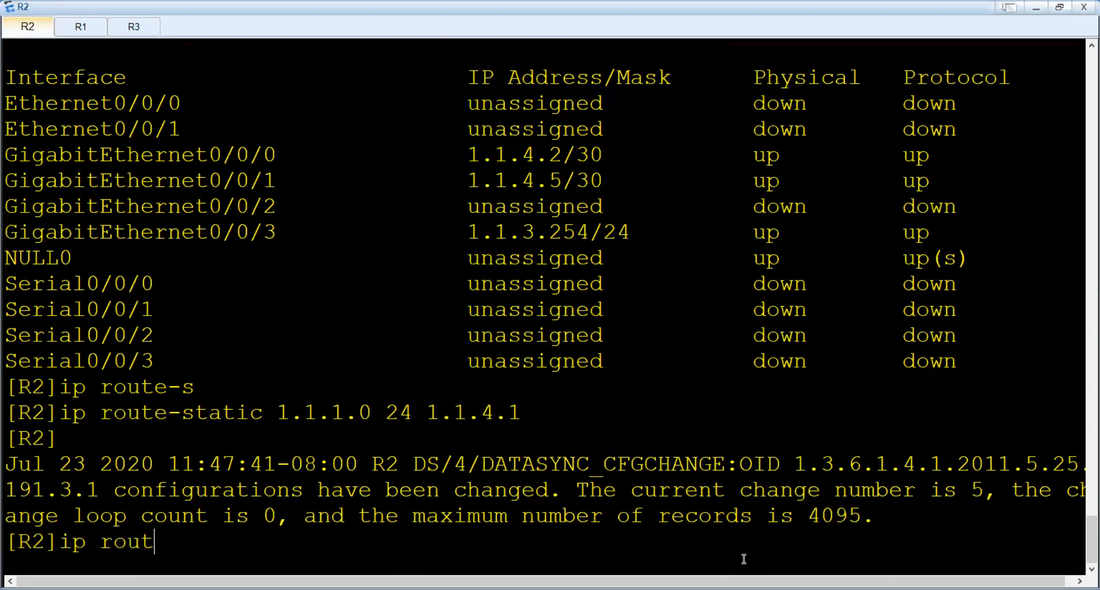
{"action": "type", "text": "e-s"}
{"action": "key", "text": "Tab"}
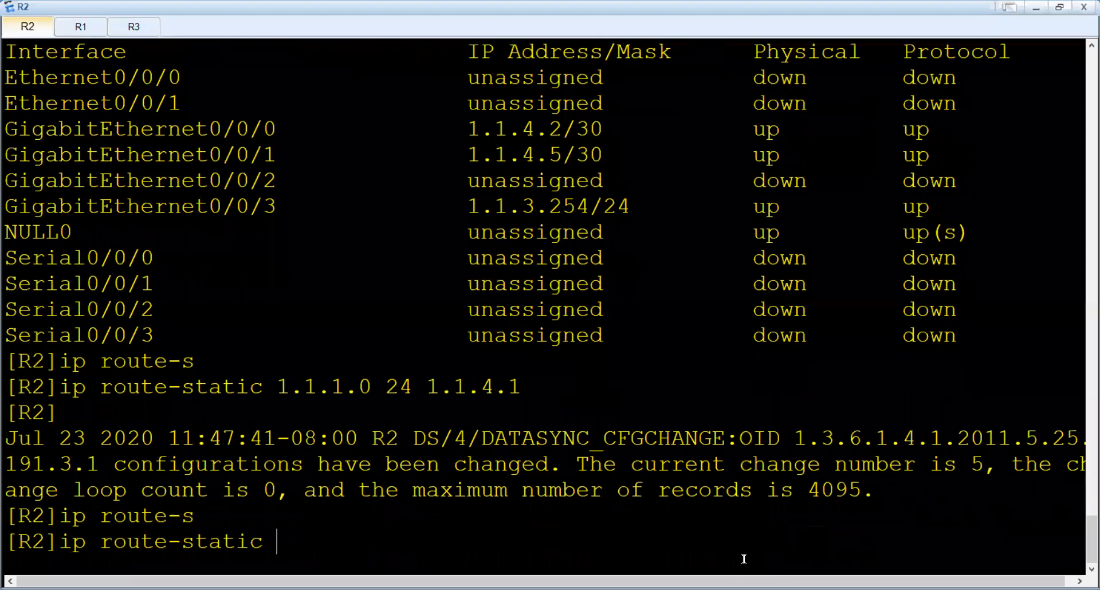
{"action": "type", "text": "1.1.2.0 24 "}
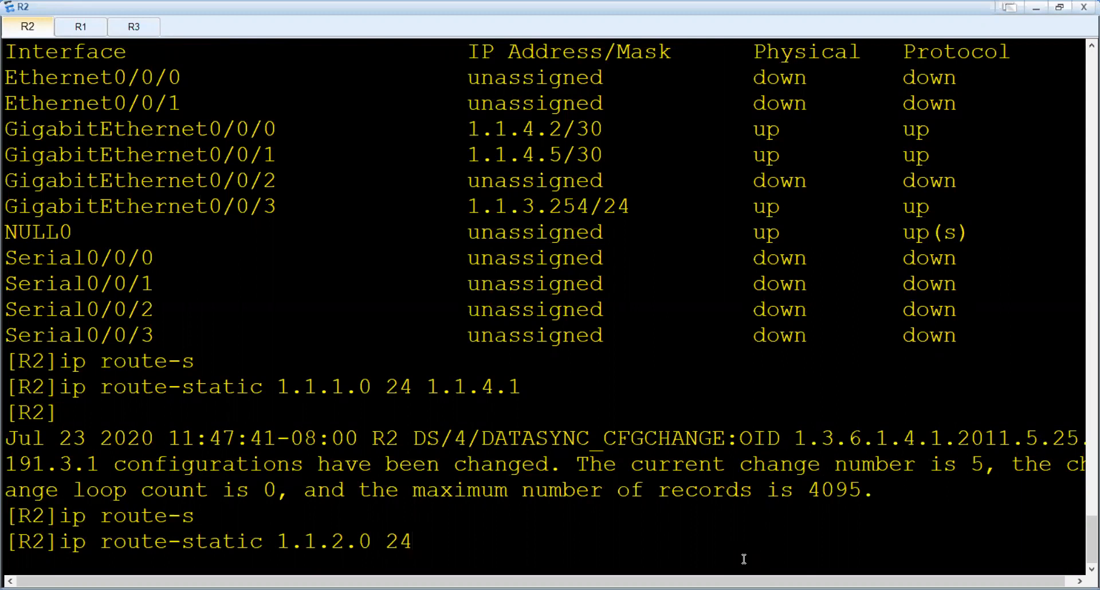
{"action": "type", "text": "1.1.4.6"}
{"action": "key", "text": "Return"}
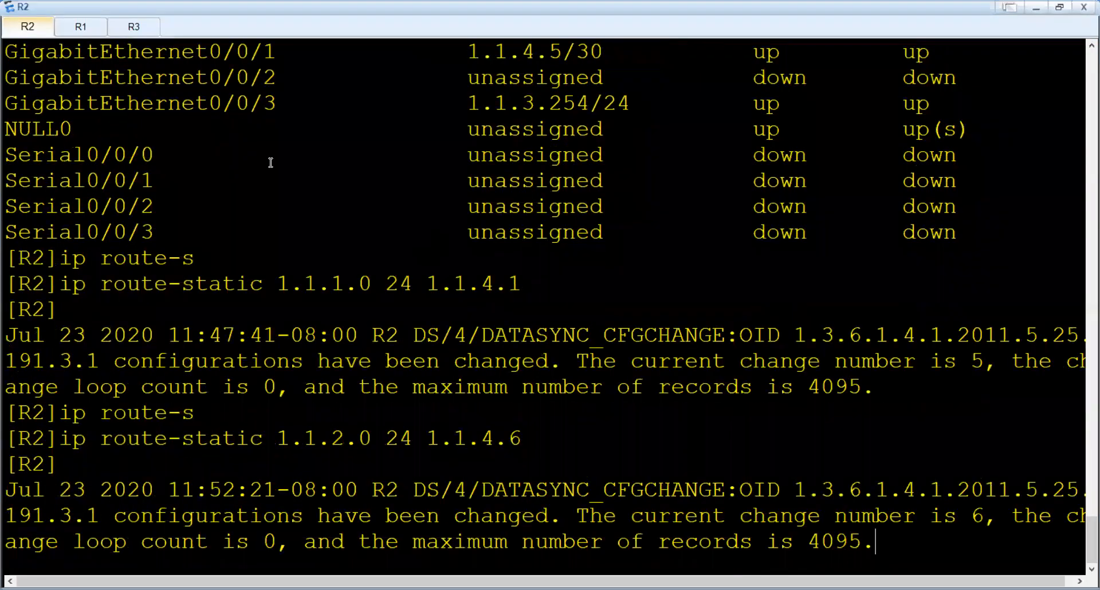
- On R3, enter the system view and add a static route to network 1.1.3.0 with mask length 24 through next hop 1.1.4.5
{"action": "left_click", "coordinate": [135, 29]}
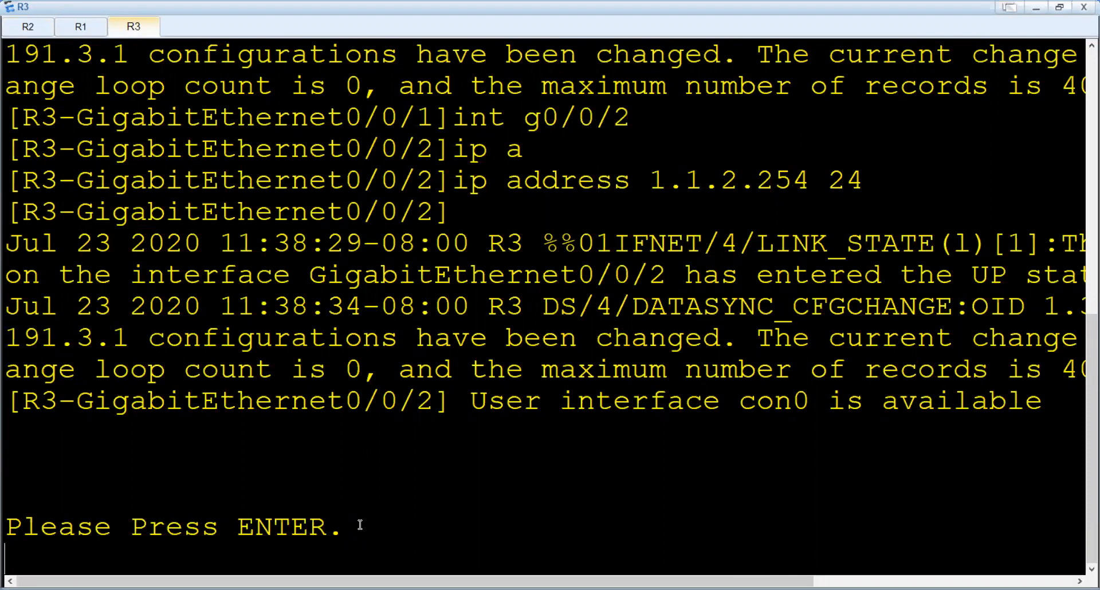
{"action": "key", "text": "Return"}
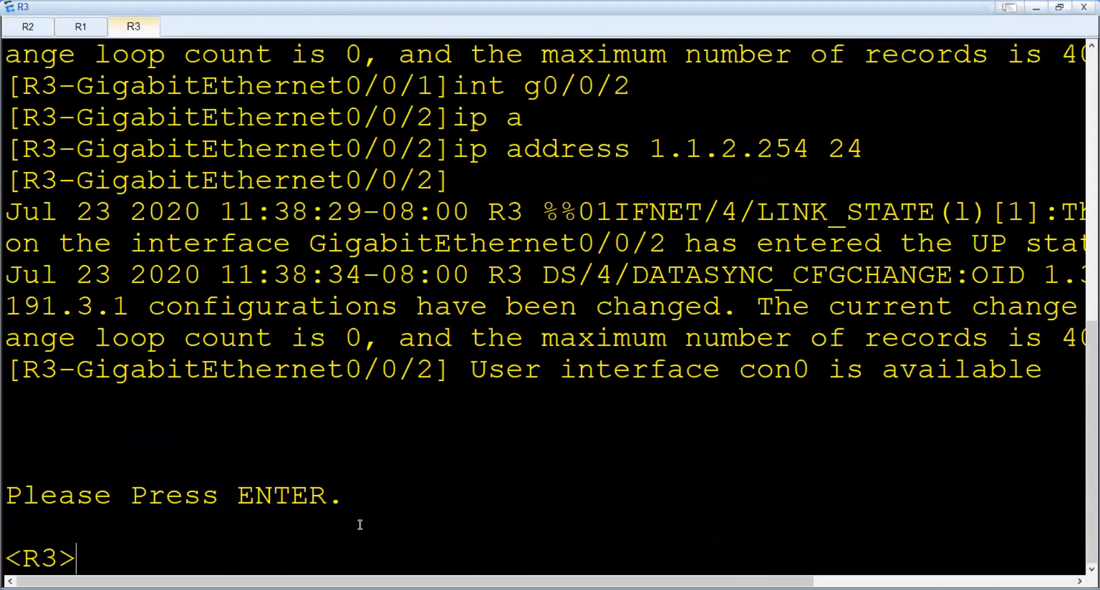
{"action": "type", "text": "sys"}
{"action": "key", "text": "Return"}
{"action": "type", "text": "ip rou"}
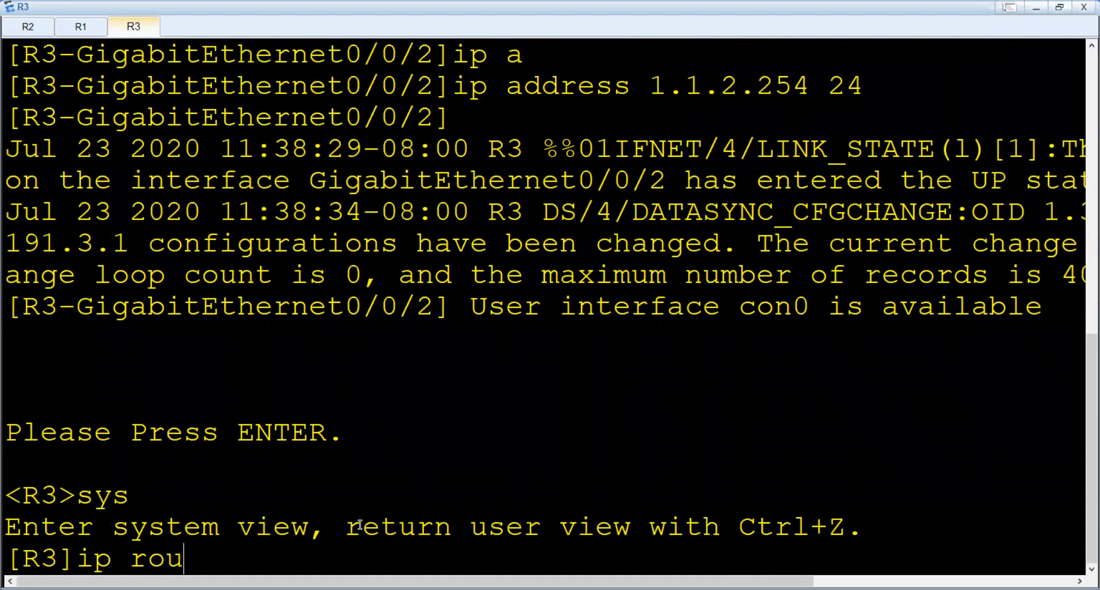
{"action": "type", "text": "te-s"}
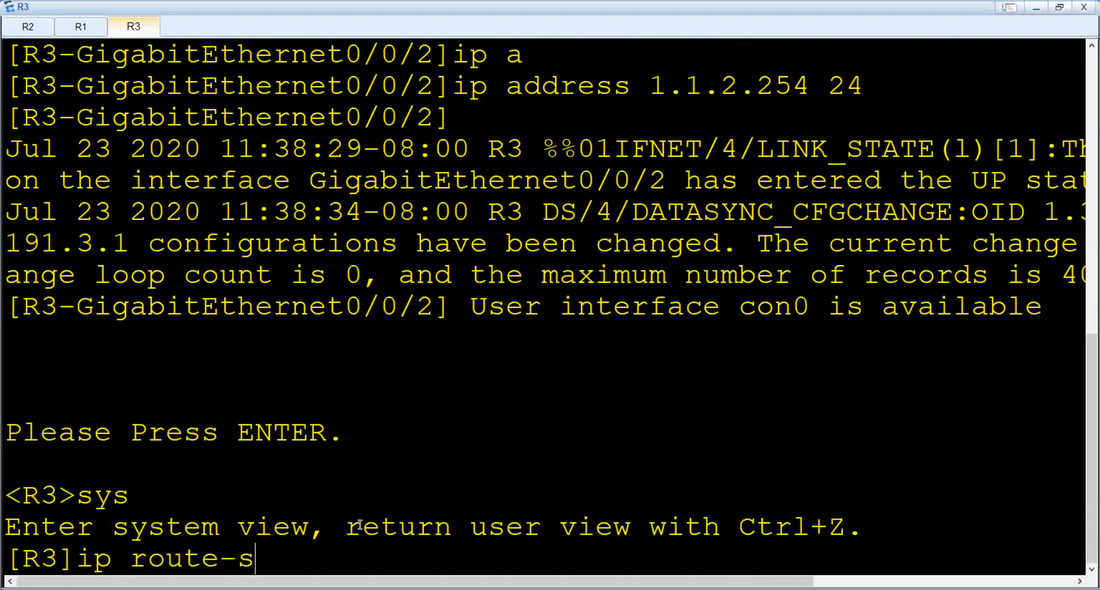
{"action": "key", "text": "Tab"}
{"action": "type", "text": "1.1."}
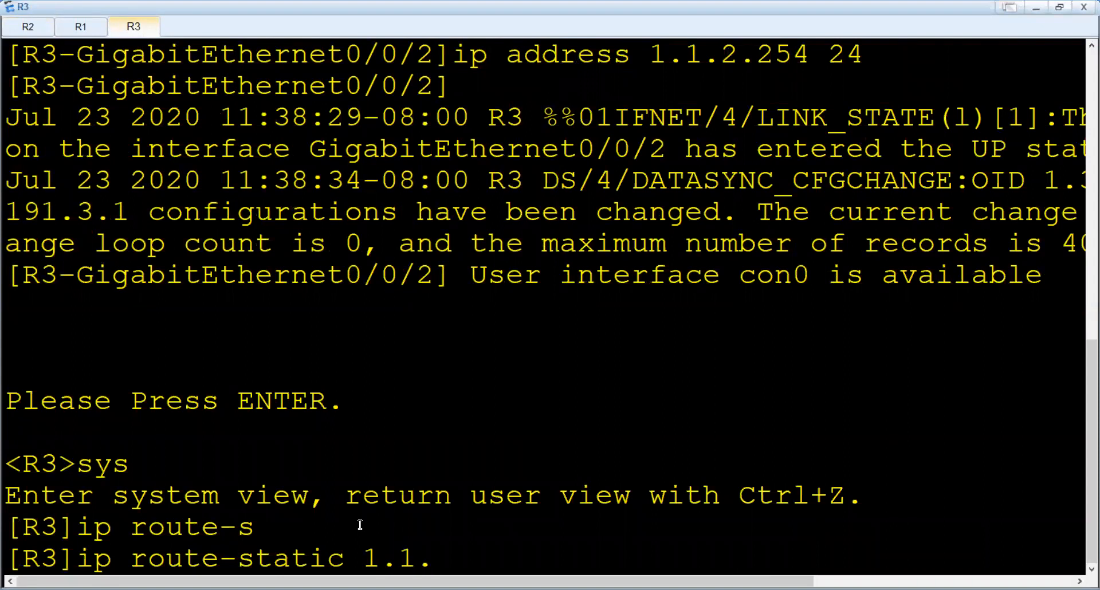
{"action": "type", "text": "3."}
{"action": "type", "text": "0 24"}
{"action": "type", "text": " 1.1"}
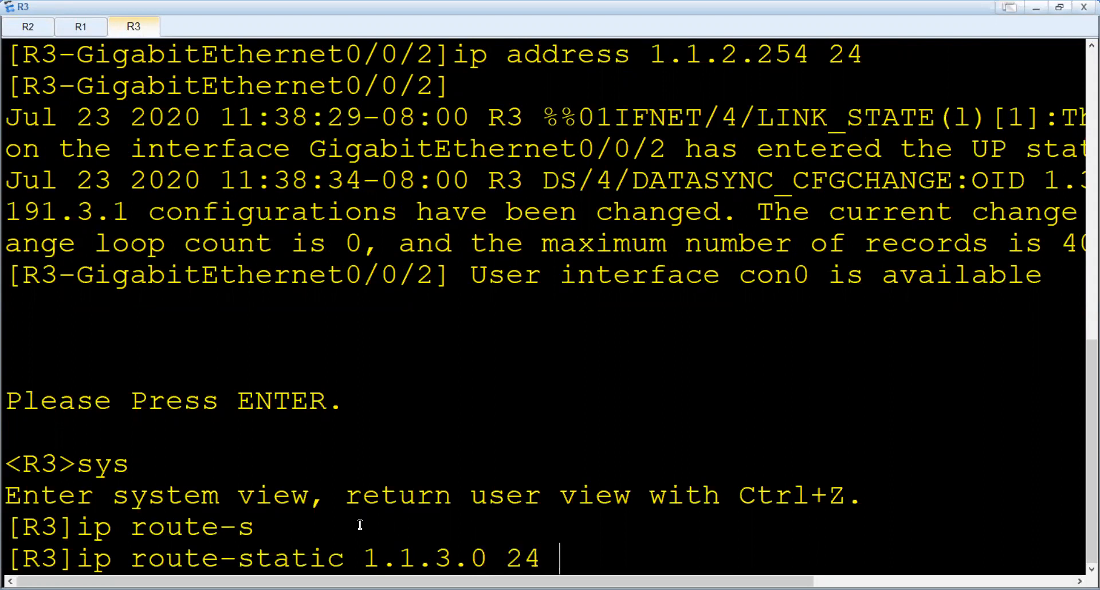
{"action": "type", "text": ".4.5"}
{"action": "key", "text": "Return"}
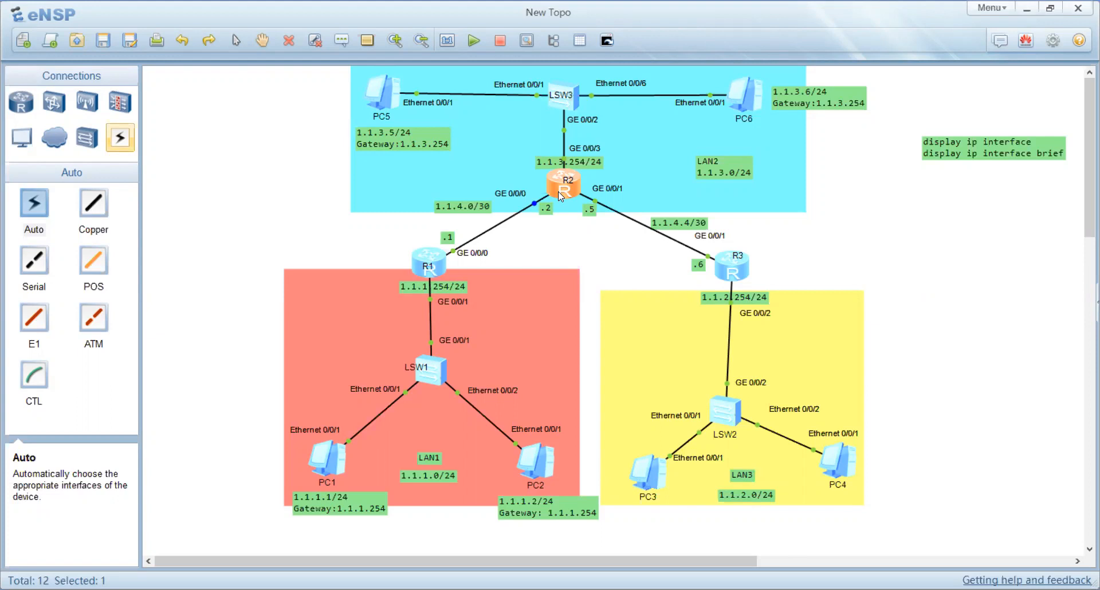
- On R1, reuse the previous route command to add a static route to 1.1.2.0 with mask length 24 through next hop 1.1.4.2
{"action": "left_click", "coordinate": [425, 266]}
{"action": "left_click", "coordinate": [422, 262]}
{"action": "double_click", "coordinate": [420, 258]}
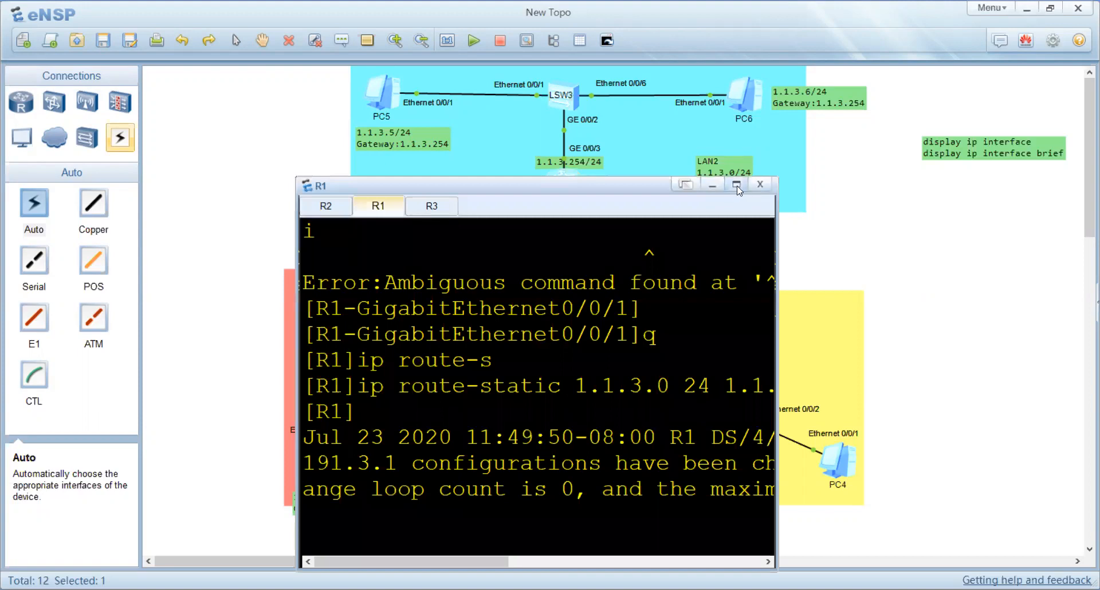
{"action": "left_click", "coordinate": [736, 185]}
{"action": "key", "text": "Return"}
{"action": "key", "text": "Up"}
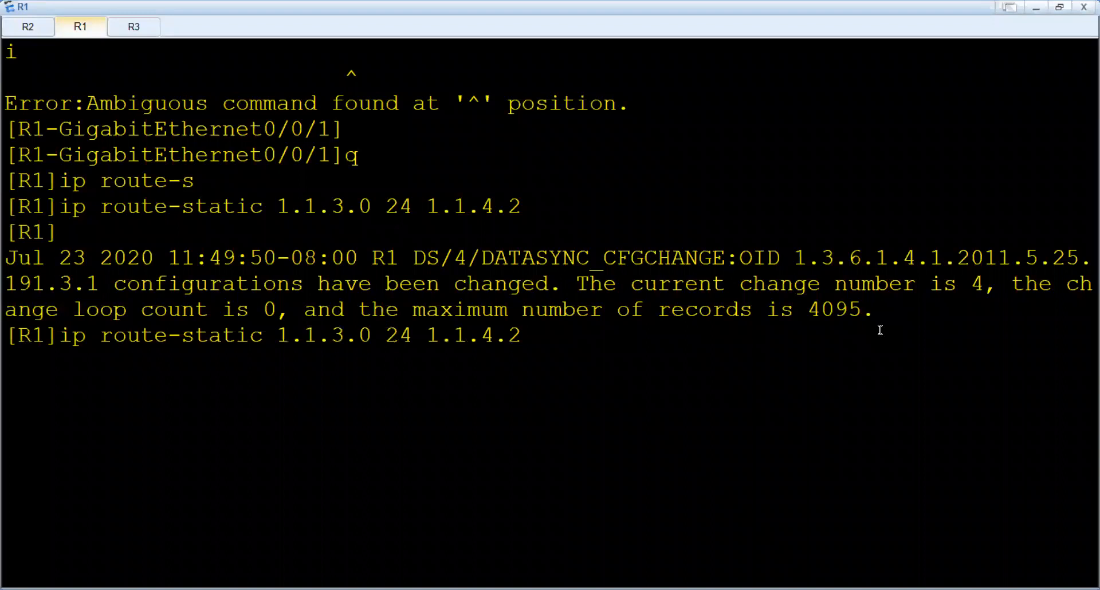
{"action": "key", "text": "Left"}
{"action": "key", "text": "Left"}
{"action": "key", "text": "Left"}
{"action": "key", "text": "Left"}
{"action": "key", "text": "Left"}
{"action": "key", "text": "Left"}
{"action": "key", "text": "Left"}
{"action": "key", "text": "Left"}
{"action": "key", "text": "Left"}
{"action": "key", "text": "Left"}
{"action": "key", "text": "Left"}
{"action": "key", "text": "Left"}
{"action": "key", "text": "Left"}
{"action": "key", "text": "BackSpace"}
{"action": "type", "text": "2"}
{"action": "key", "text": "Return"}
- On R3, reuse the previous route command to add a static route to 1.1.1.0 with mask length 24 through next hop 1.1.4.5
{"action": "left_click", "coordinate": [136, 28]}
{"action": "key", "text": "Return"}
{"action": "key", "text": "Return"}
{"action": "key", "text": "Return"}
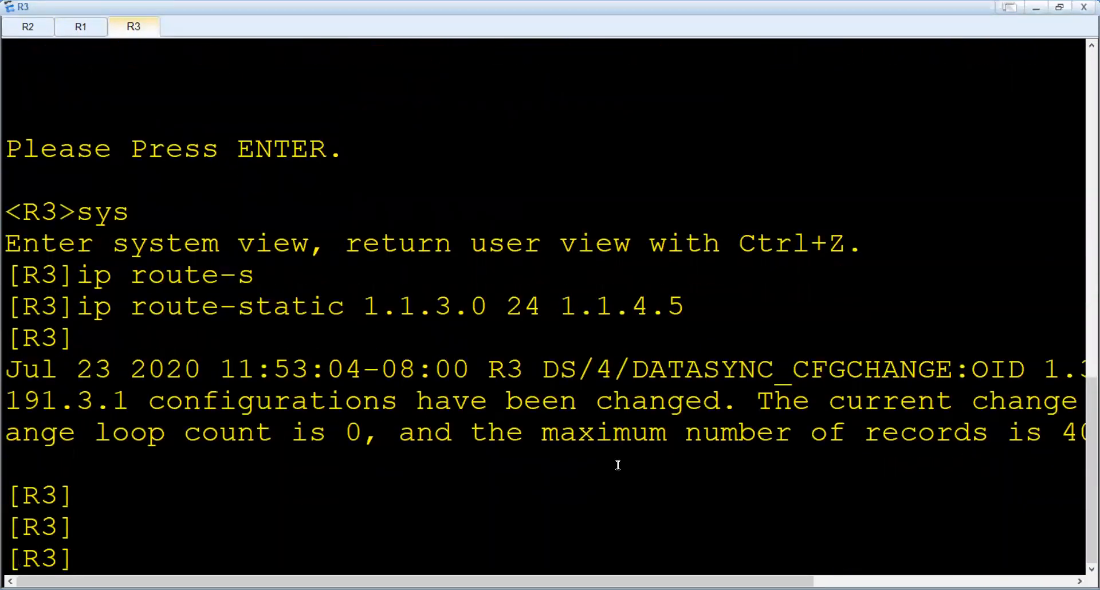
{"action": "key", "text": "Up"}
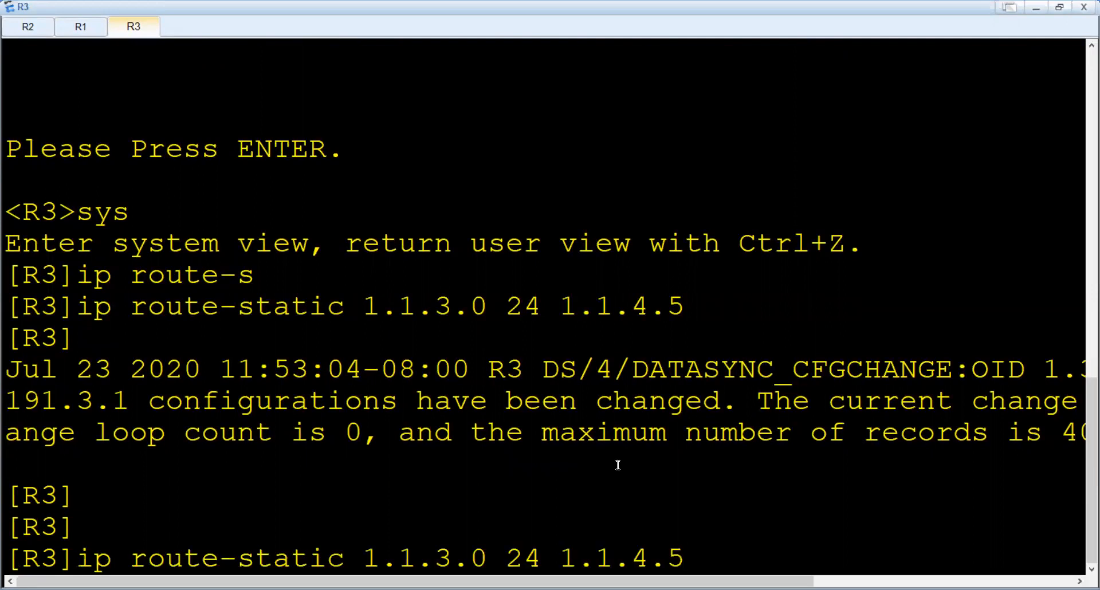
{"action": "key", "text": "BackSpace"}
{"action": "type", "text": "5"}
{"action": "left_click", "coordinate": [451, 555]}
{"action": "key", "text": "Left"}
{"action": "key", "text": "Left"}
{"action": "key", "text": "Left"}
{"action": "key", "text": "Left"}
{"action": "key", "text": "Left"}
{"action": "key", "text": "Left"}
{"action": "key", "text": "Left"}
{"action": "key", "text": "Left"}
{"action": "key", "text": "Left"}
{"action": "key", "text": "Left"}
{"action": "key", "text": "Left"}
{"action": "key", "text": "Left"}
{"action": "key", "text": "Left"}
{"action": "key", "text": "Left"}
{"action": "key", "text": "Right"}
{"action": "key", "text": "BackSpace"}
{"action": "type", "text": "1"}
{"action": "key", "text": "Return"}
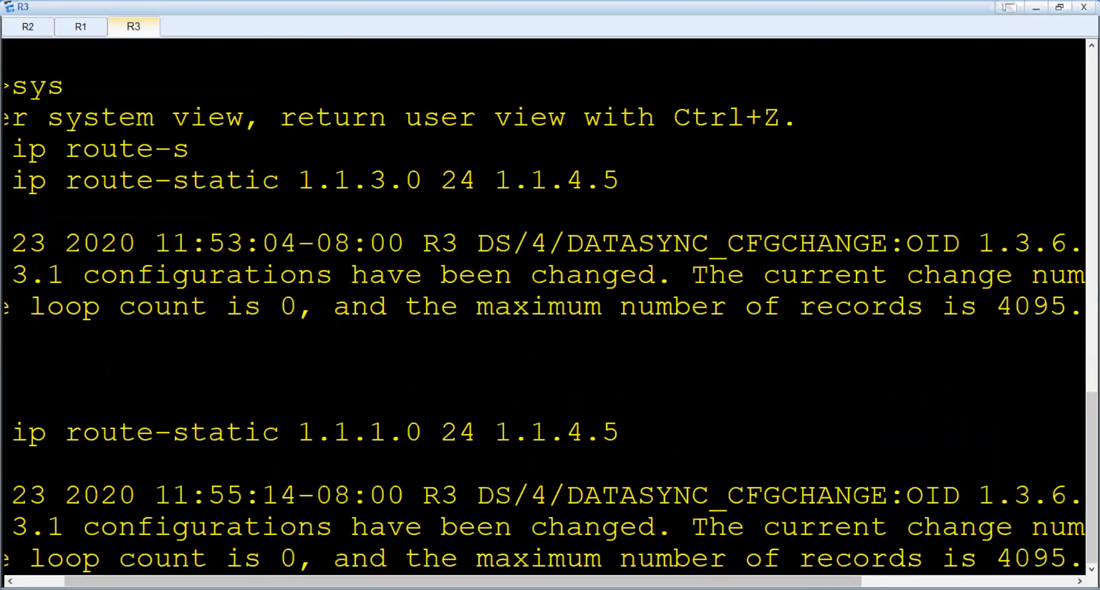
- Open PC1's command line from the topology and ping 1.1.2.4 to test the path from LAN1 to LAN3
{"action": "key", "text": "alt+Tab"}
{"action": "double_click", "coordinate": [331, 459]}
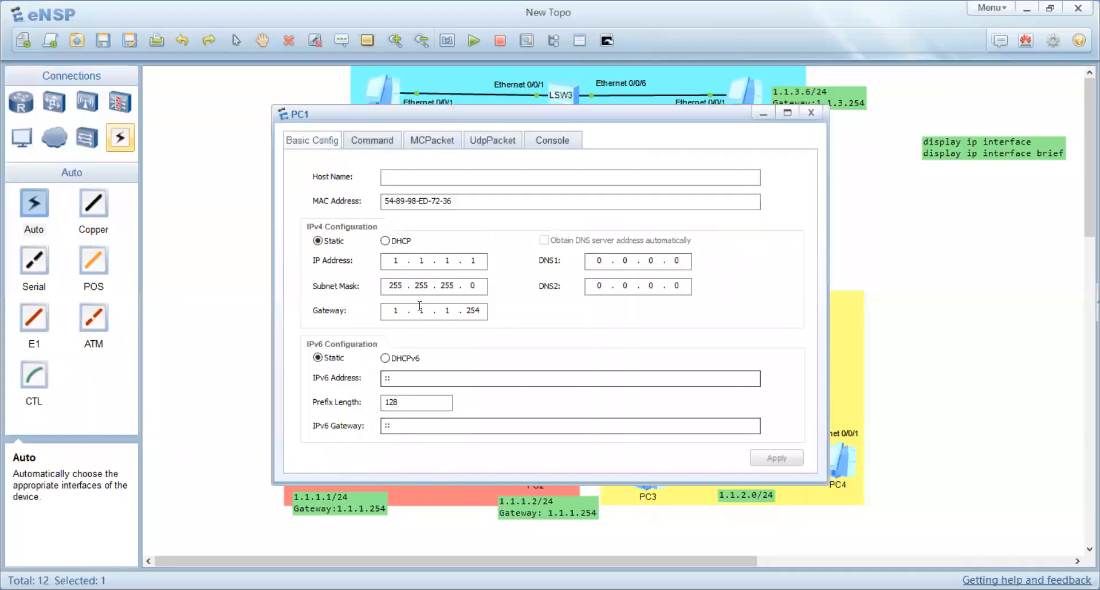
{"action": "left_click", "coordinate": [367, 142]}
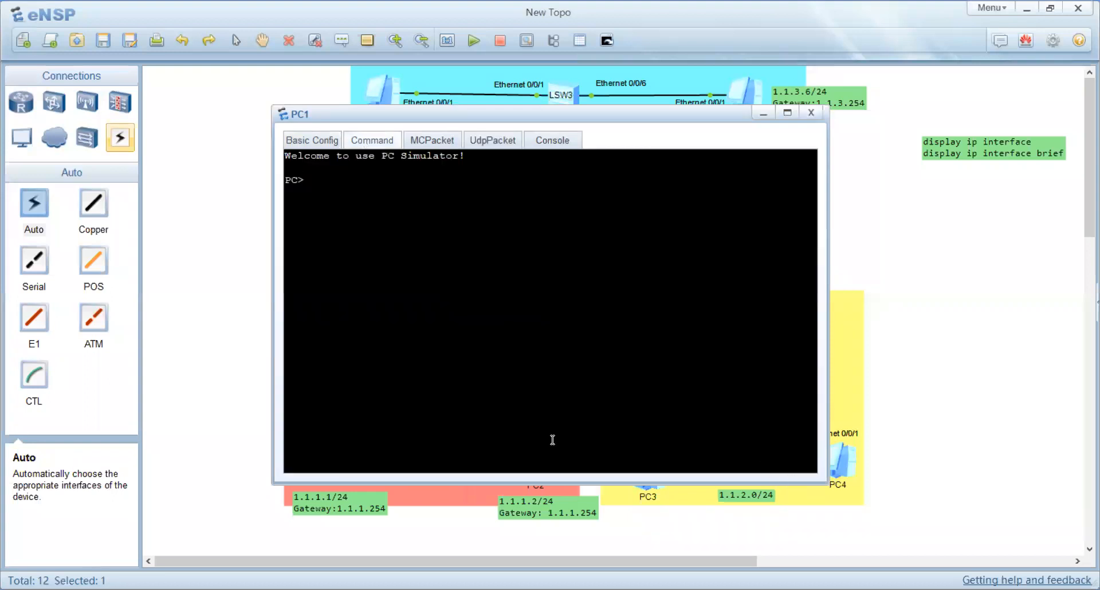
{"action": "type", "text": "ping 1.1.2.4"}
{"action": "key", "text": "Return"}
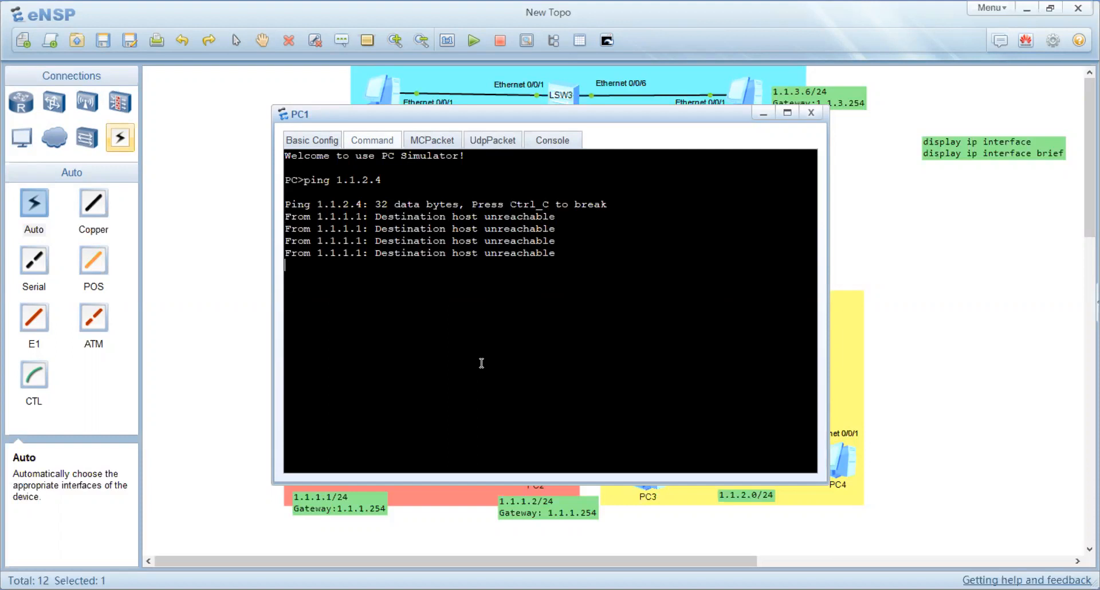
- Repeat PC1's ping to 1.1.2.4 twice, and minimize the PC1 window
{"action": "key", "text": "Up"}
{"action": "key", "text": "Return"}
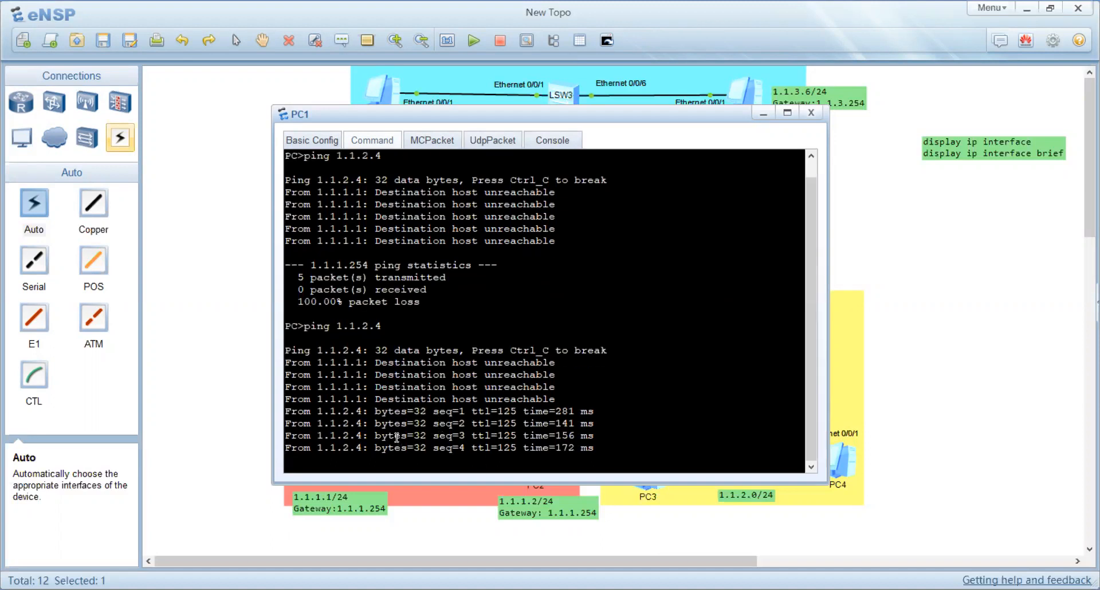
{"action": "key", "text": "Up"}
{"action": "key", "text": "Return"}
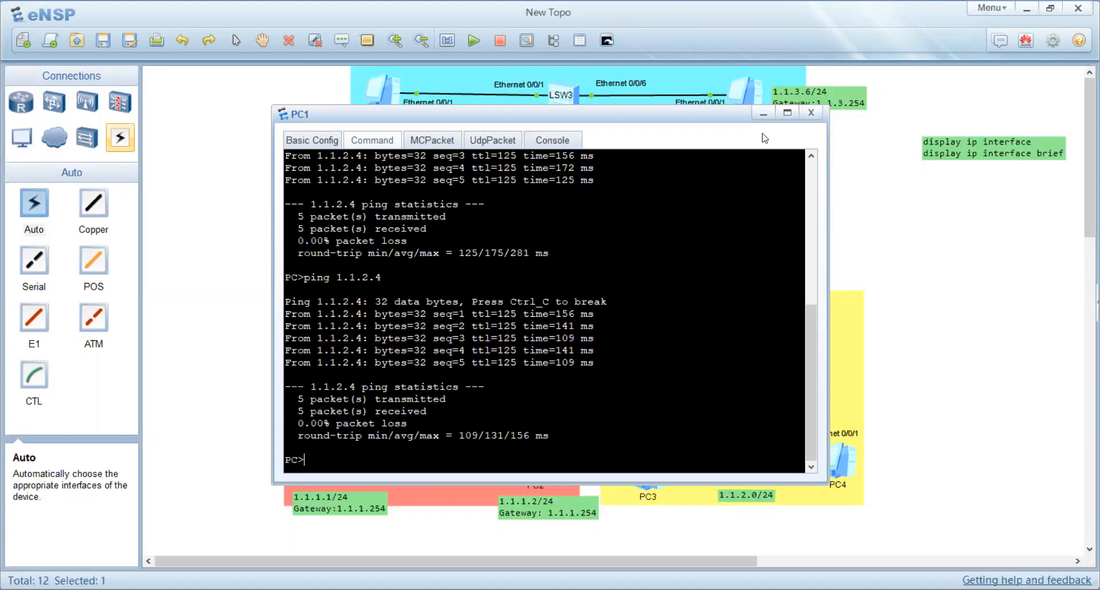
{"action": "left_click", "coordinate": [760, 114]}
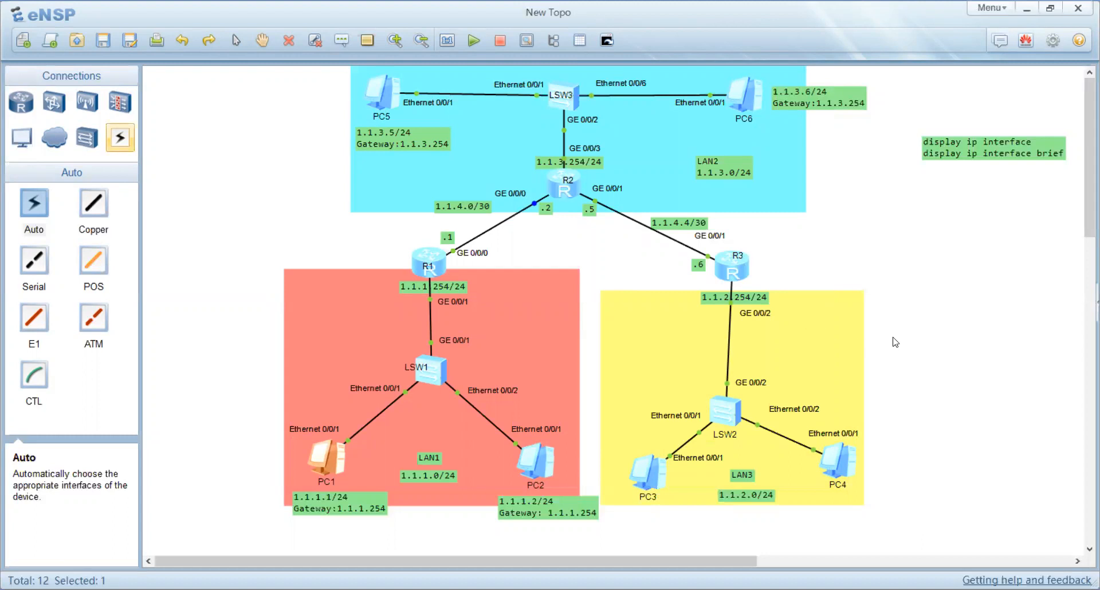
- In R3's console, add a default static route to 0.0.0.0 with mask length 0 through next hop 1.1.4.5
{"action": "left_click", "coordinate": [952, 316]}
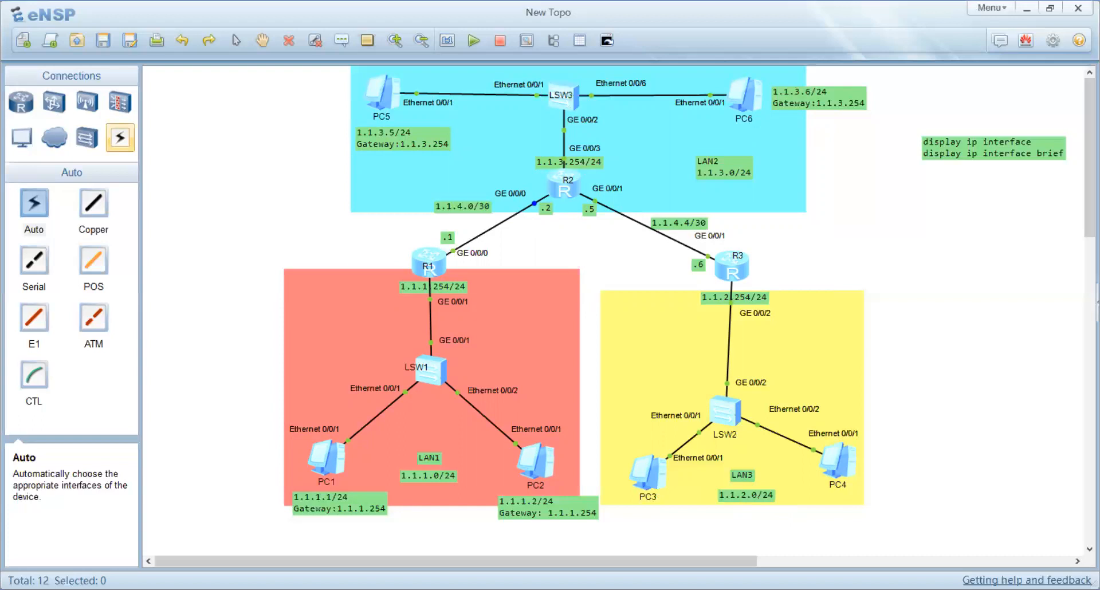
{"action": "key", "text": "alt+Tab"}
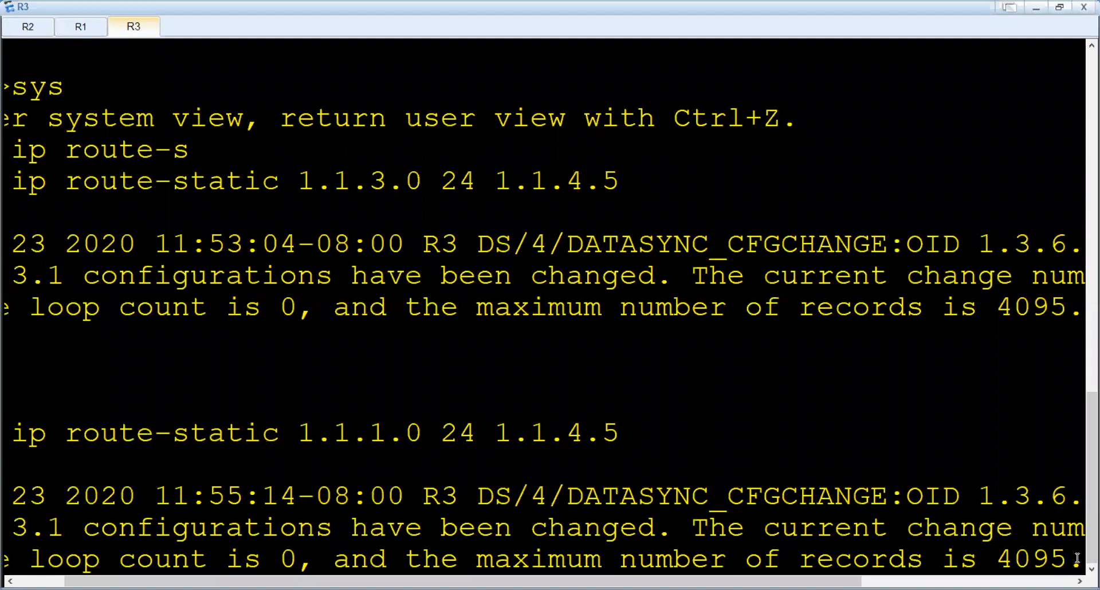
{"action": "key", "text": "Return"}
{"action": "type", "text": "i"}
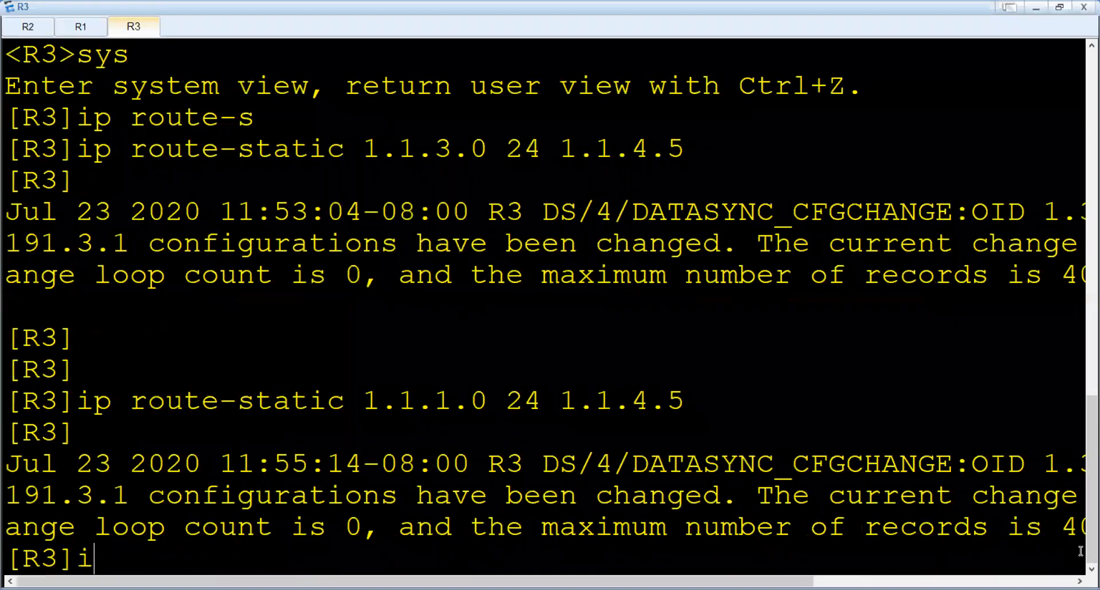
{"action": "type", "text": "p route-s"}
{"action": "key", "text": "Tab"}
{"action": "type", "text": "0.0.0.0"}
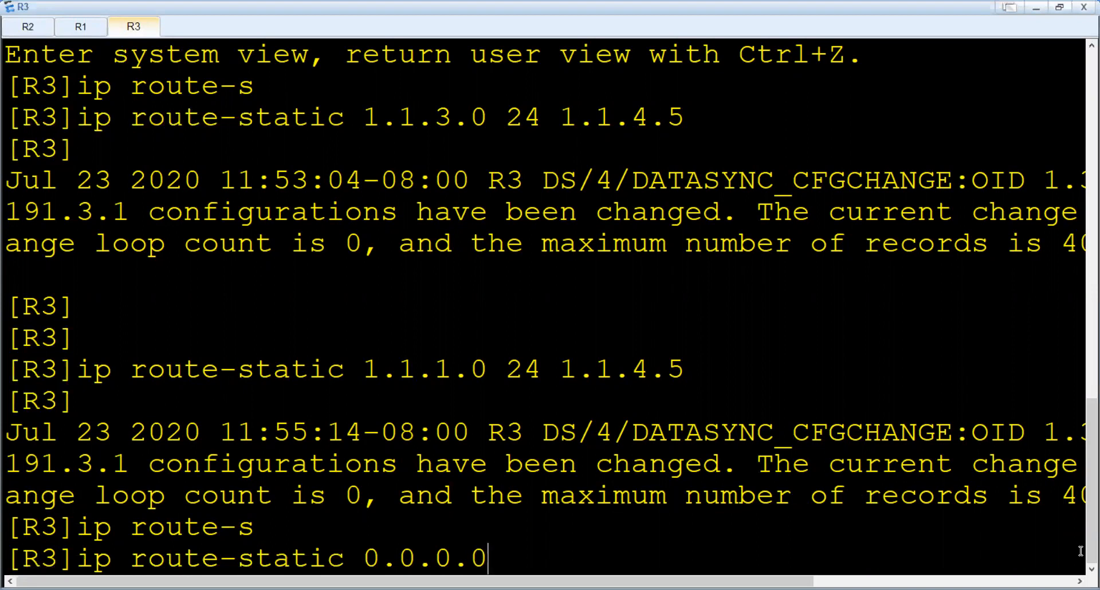
{"action": "type", "text": "0 1.1.4.2"}
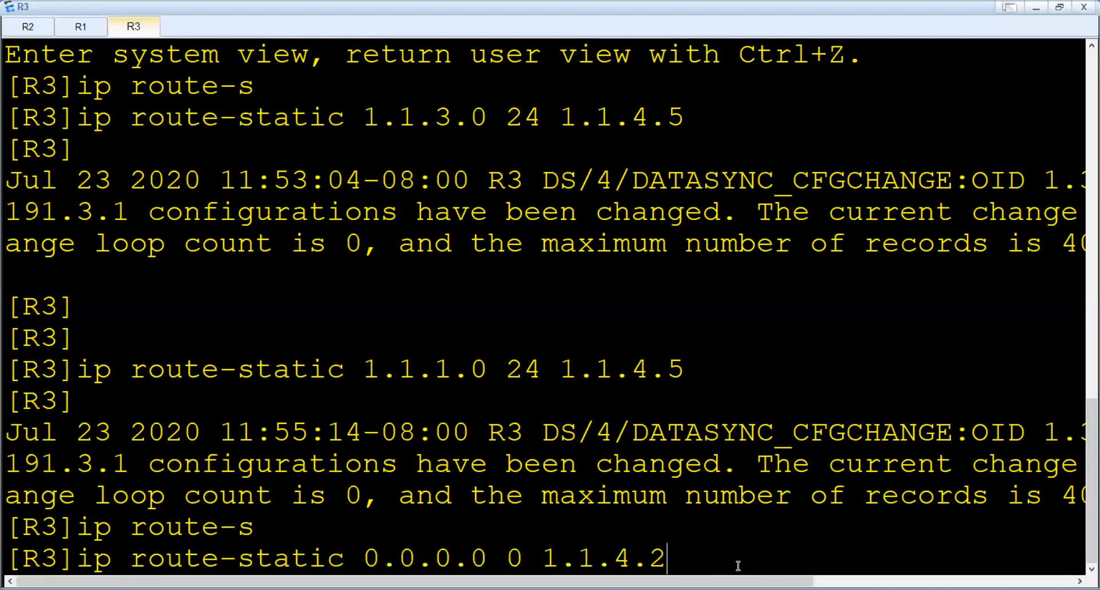
{"action": "key", "text": "BackSpace"}
{"action": "type", "text": "5"}
{"action": "key", "text": "Return"}
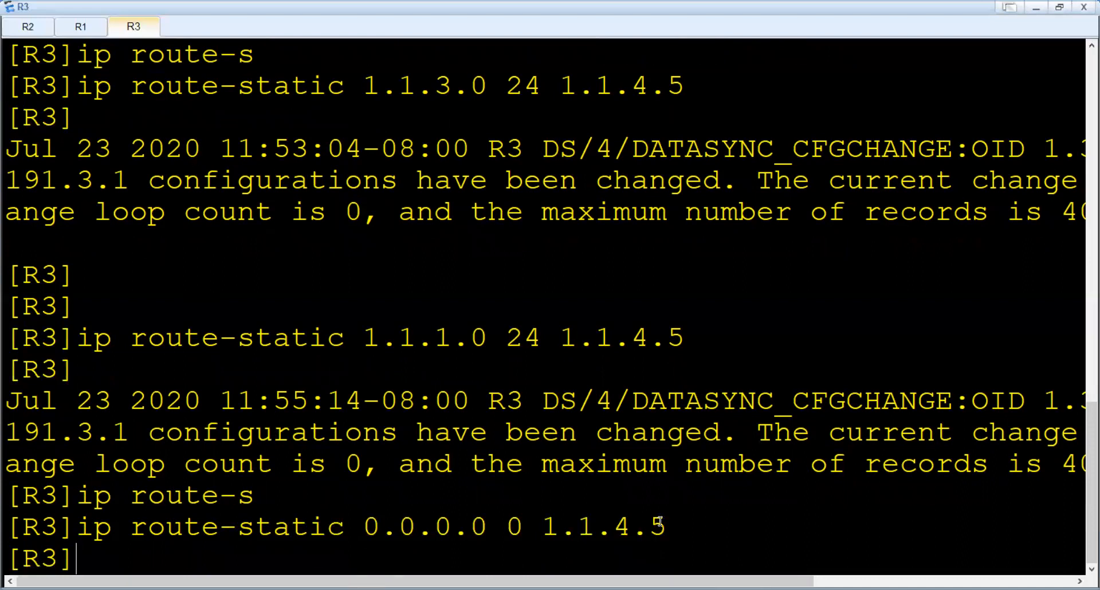
- In R1's console, add a default static route to 0.0.0.0 with mask length 0 through next hop 1.1.4.2
{"action": "left_click", "coordinate": [86, 34]}
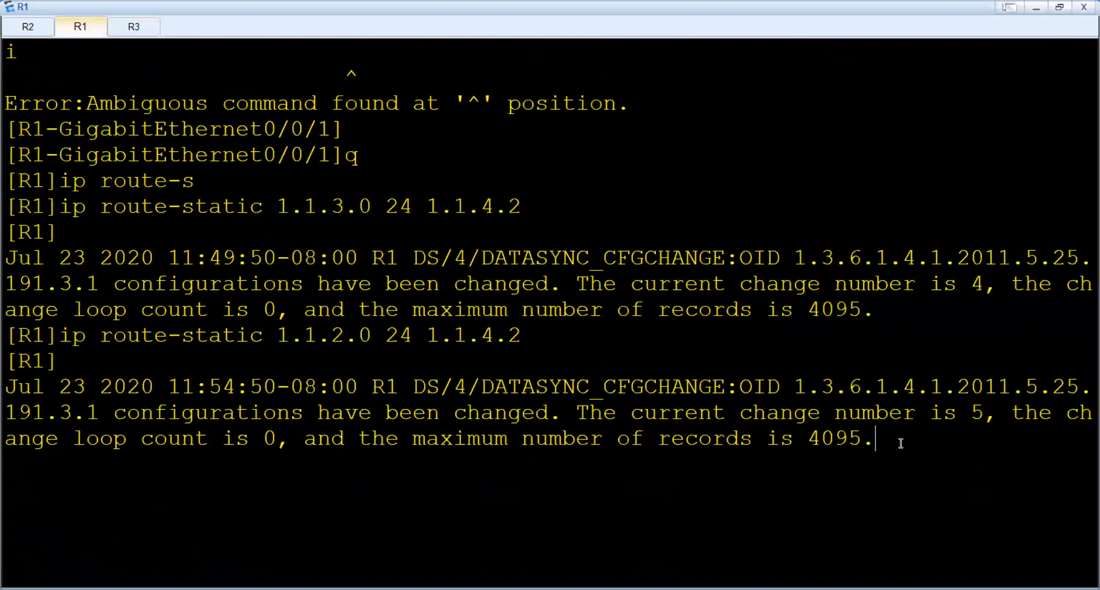
{"action": "key", "text": "Return"}
{"action": "key", "text": "Return"}
{"action": "type", "text": "ip"}
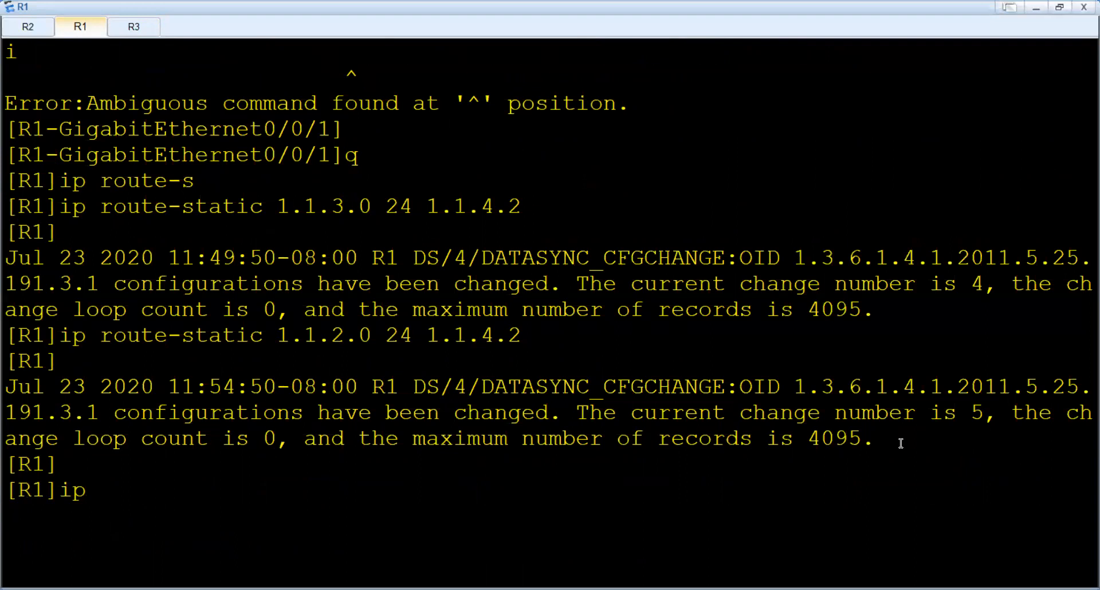
{"action": "type", "text": " route-s"}
{"action": "key", "text": "Tab"}
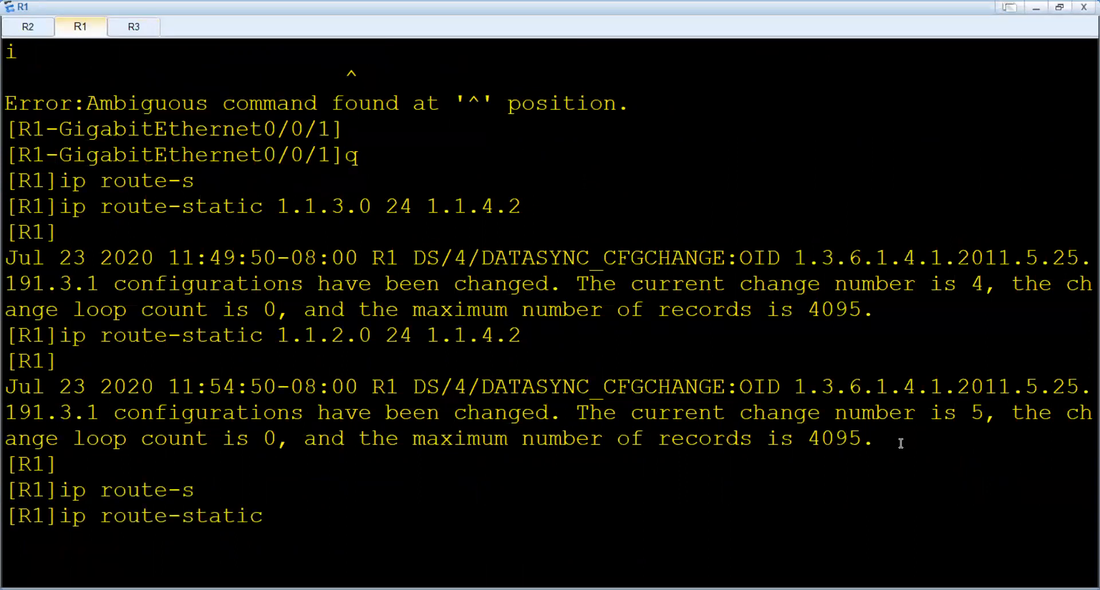
{"action": "type", "text": "0.0.0.0 0 1.1.4.2"}
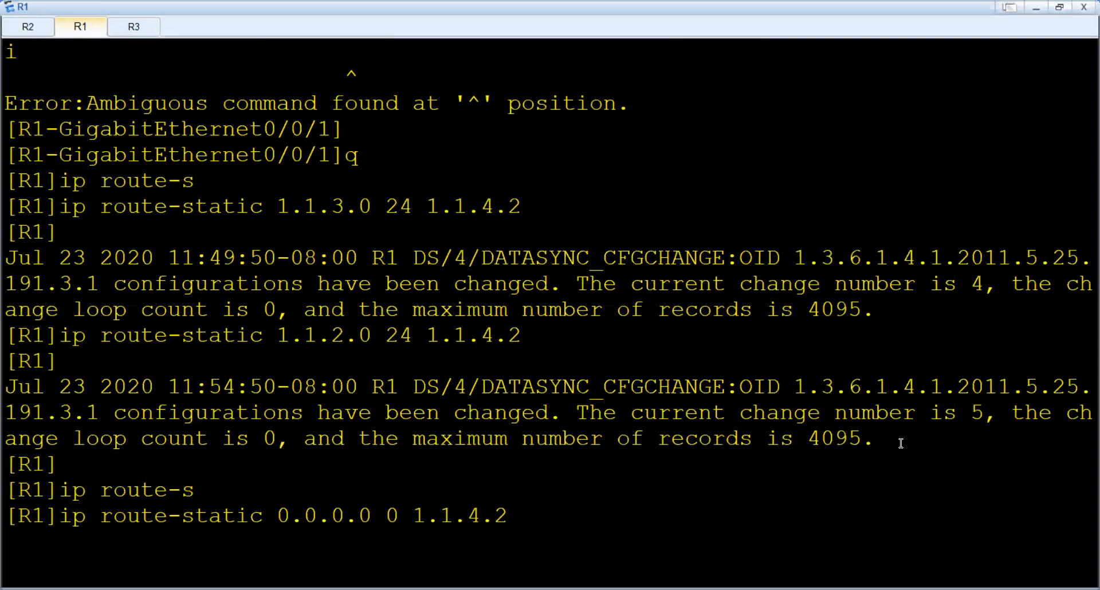
{"action": "key", "text": "Return"}
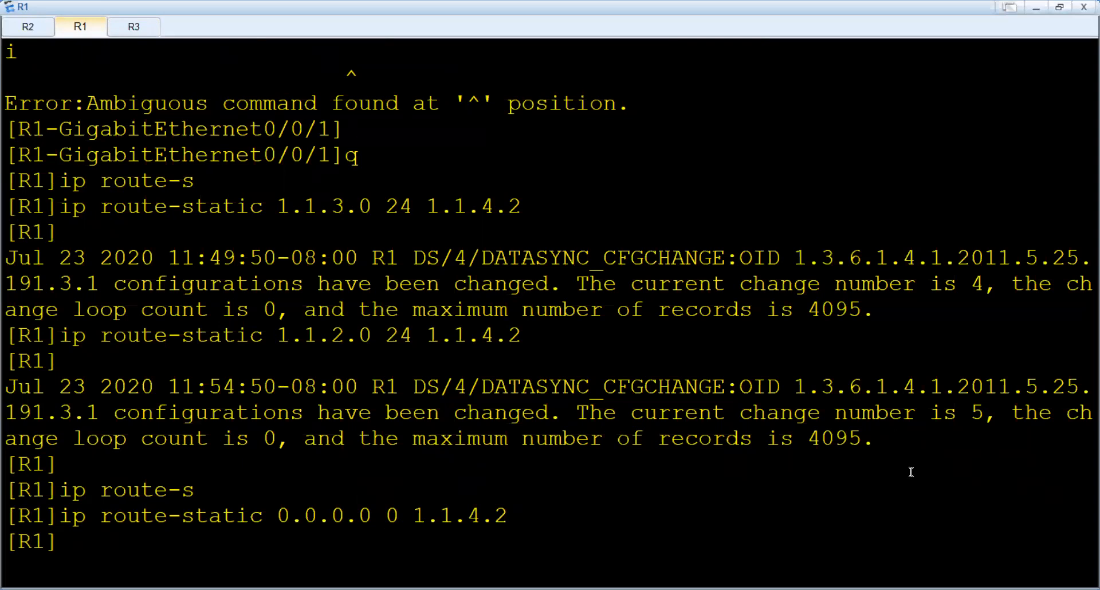